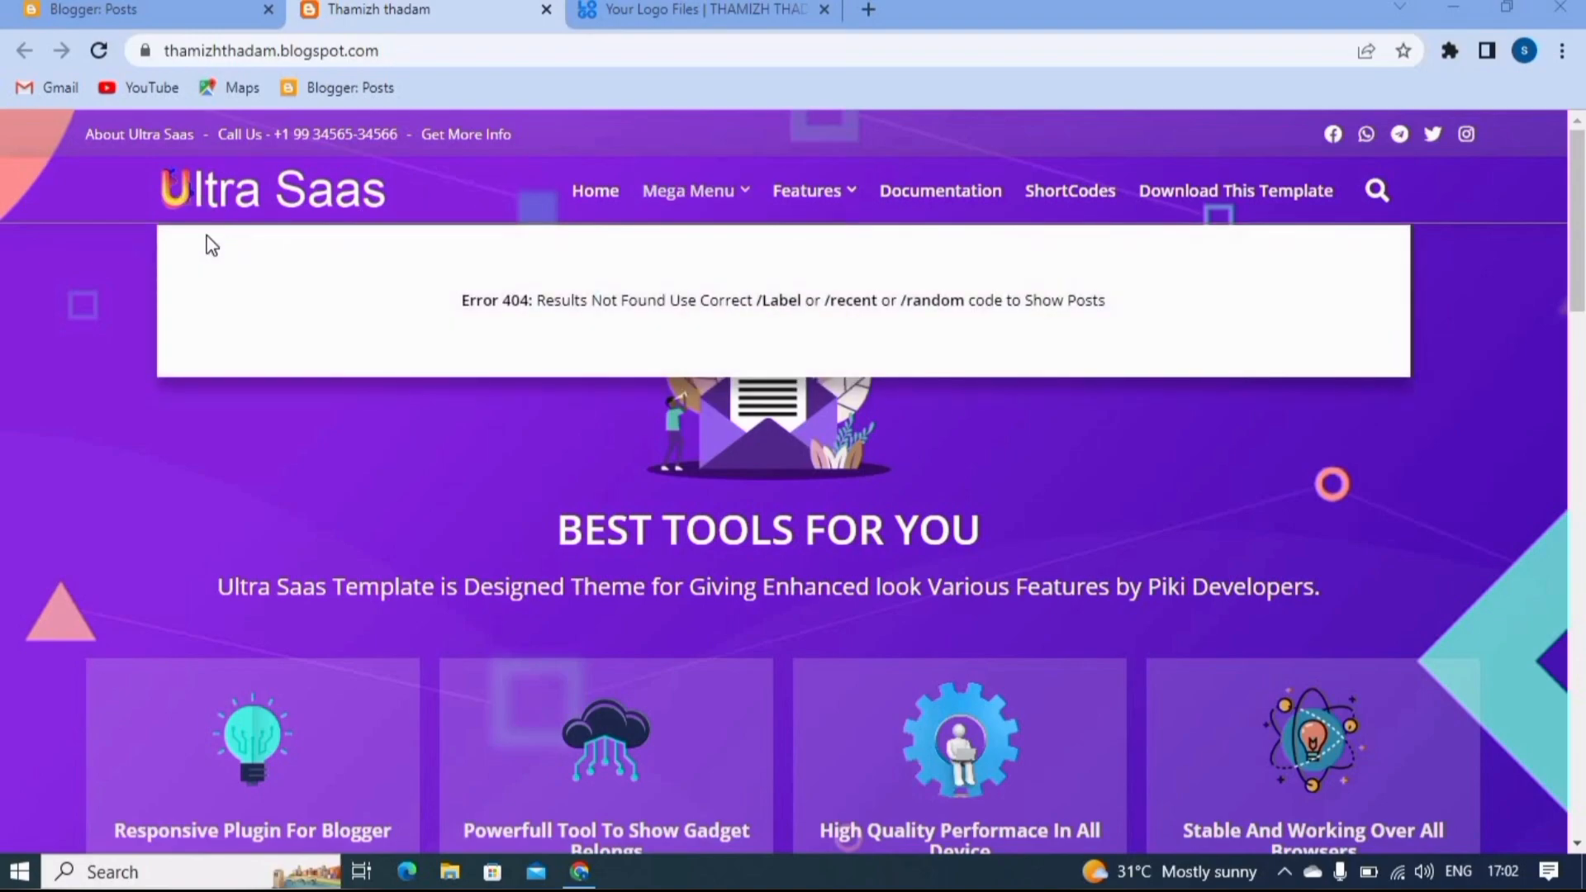
# - Switch to the Blogger dashboard and open the blog's Layout page
pyautogui.click(115, 10)
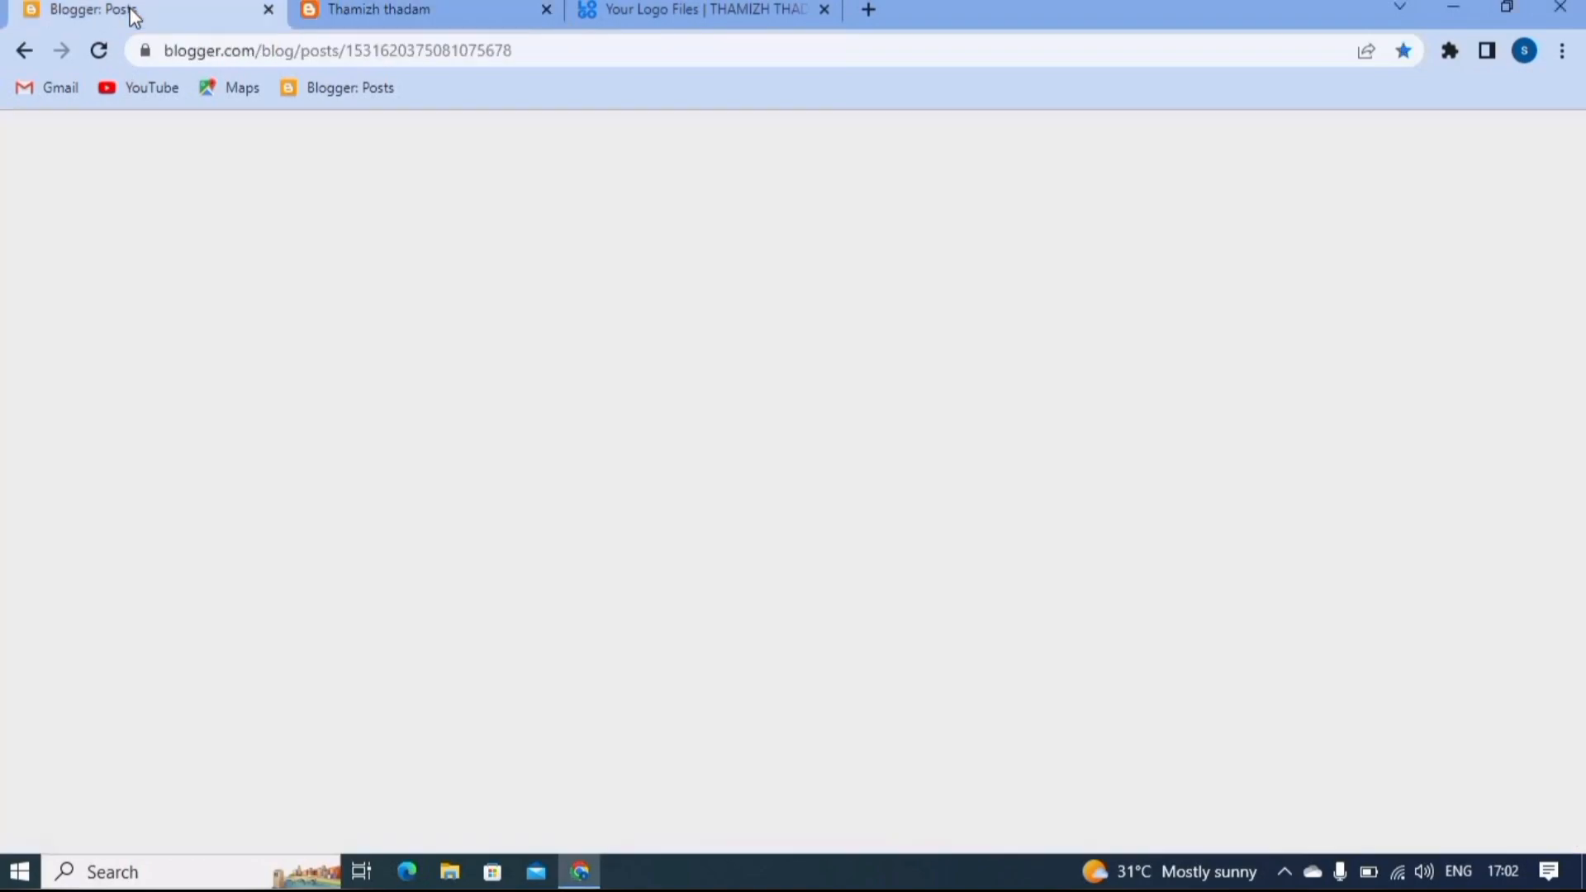
pyautogui.scroll(3, 239, 408)
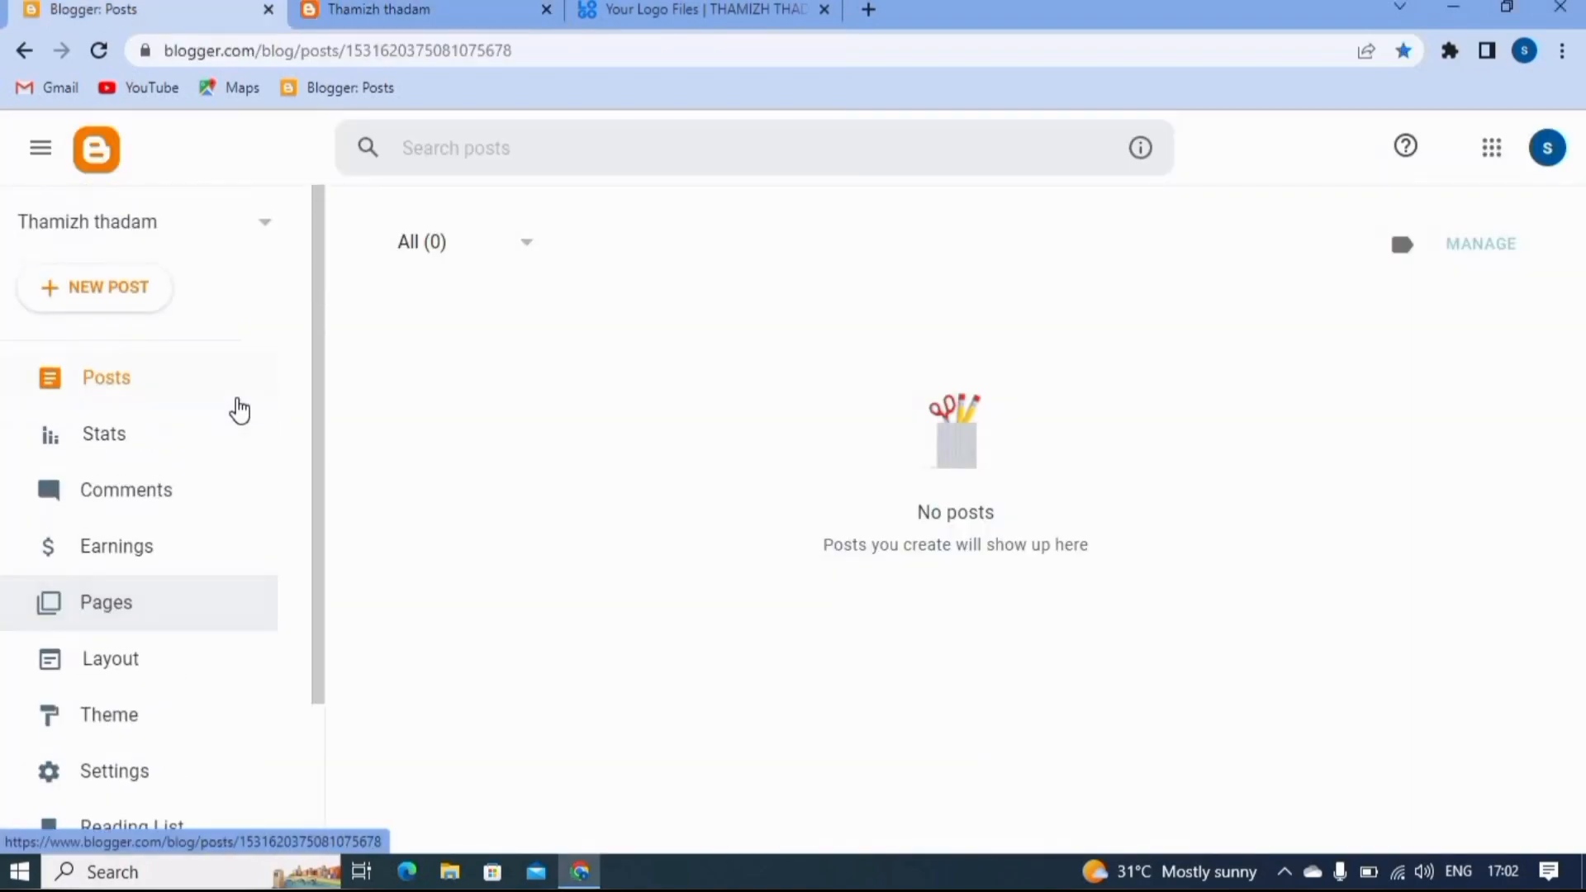
pyautogui.scroll(-3, 239, 409)
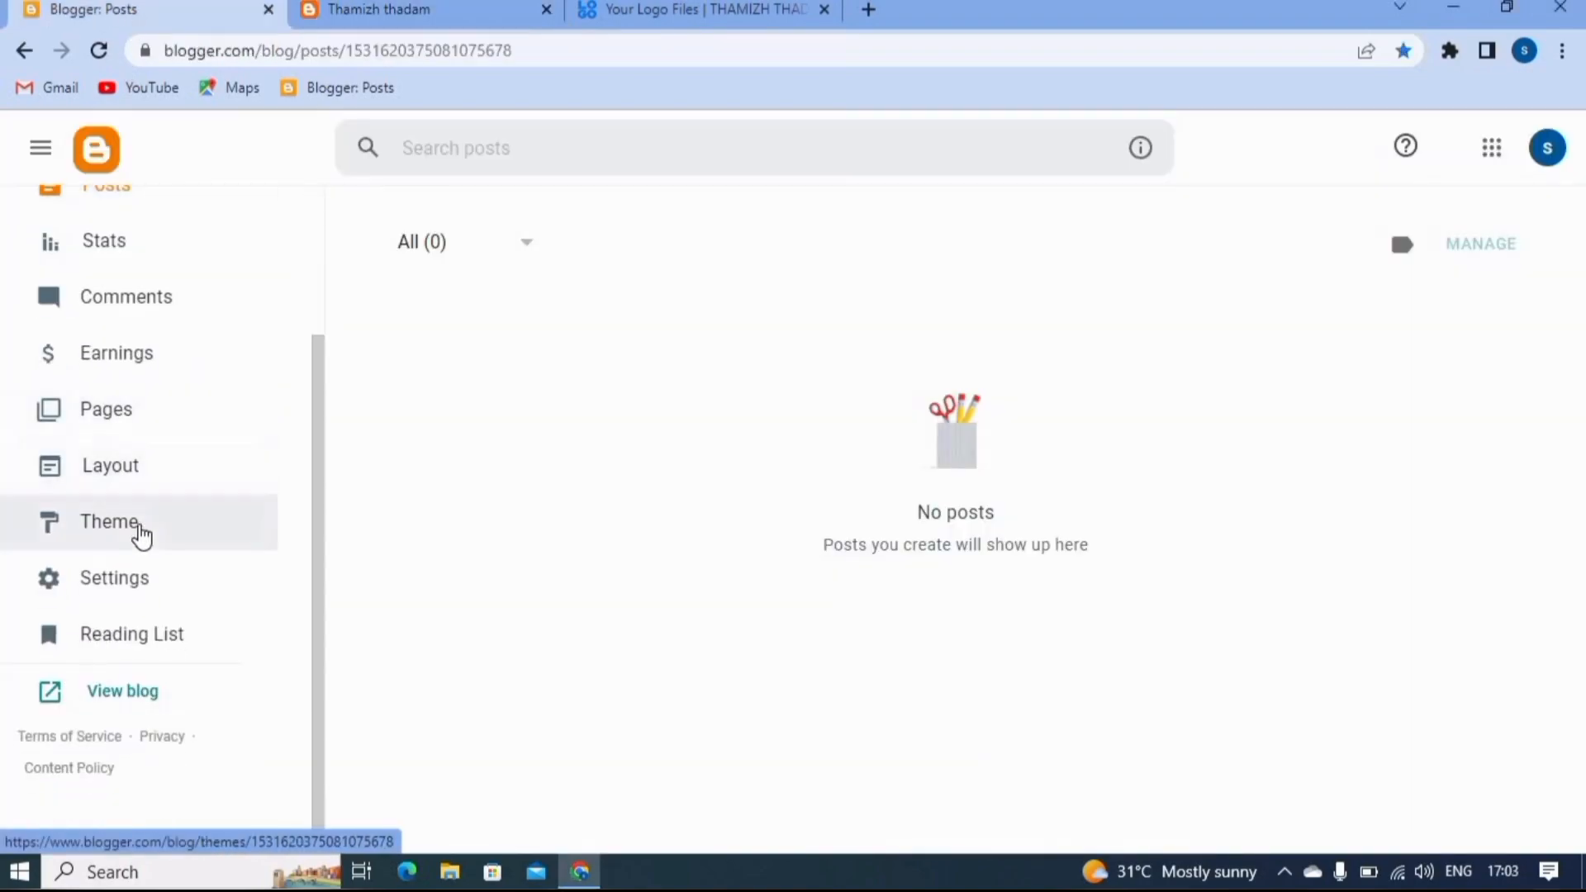
pyautogui.click(115, 471)
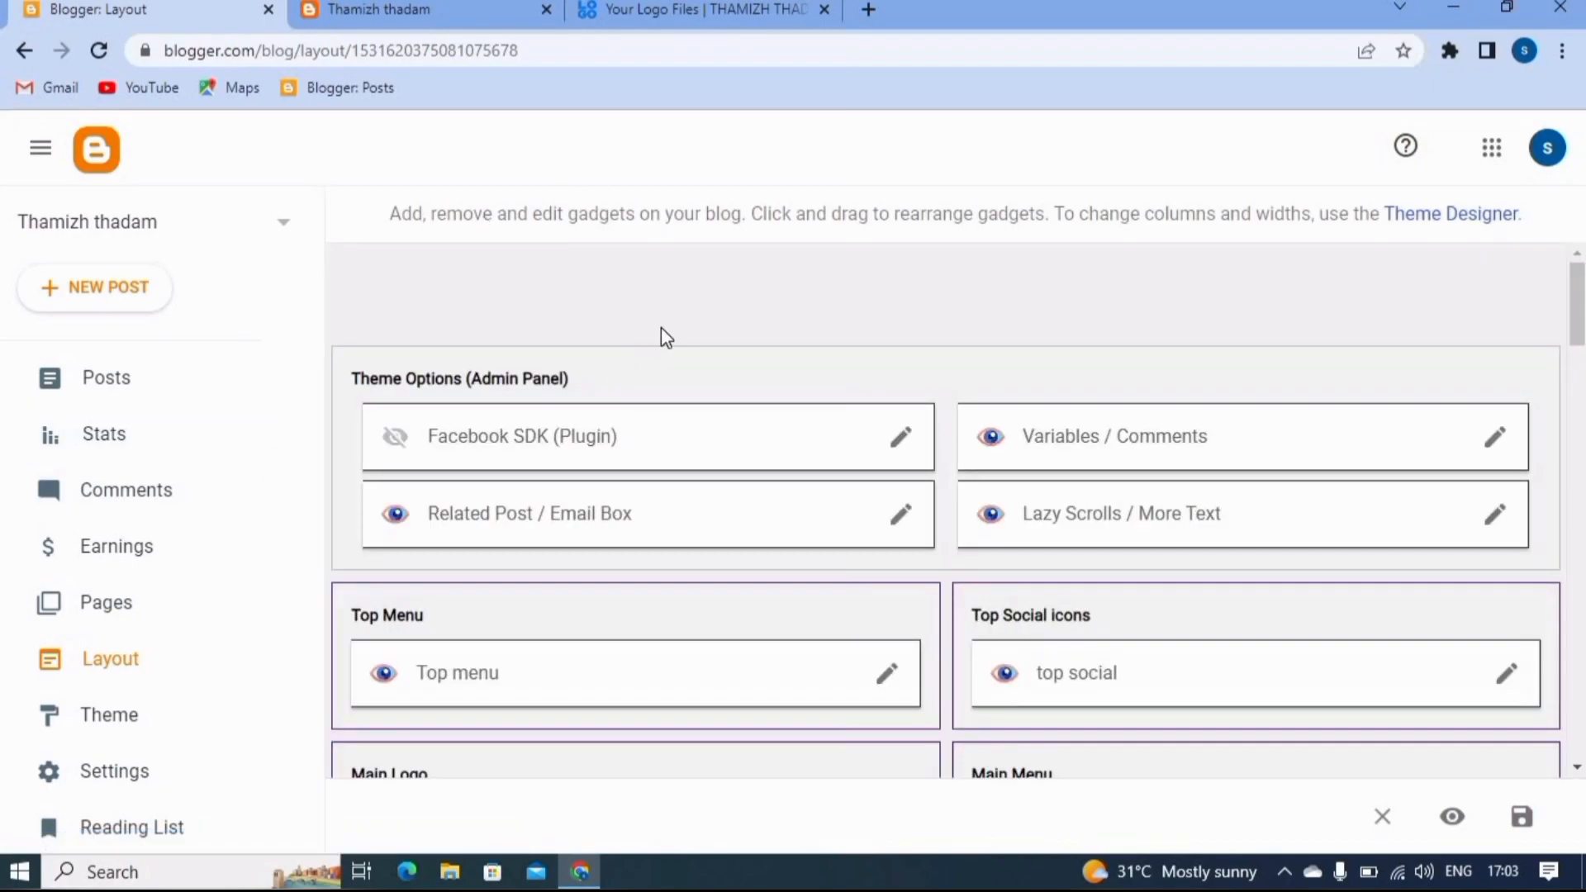
# - Examine the layout's gadget sections and compare the Top Menu section with the header of the live blog
pyautogui.scroll(-1, 671, 318)
pyautogui.scroll(-1, 572, 363)
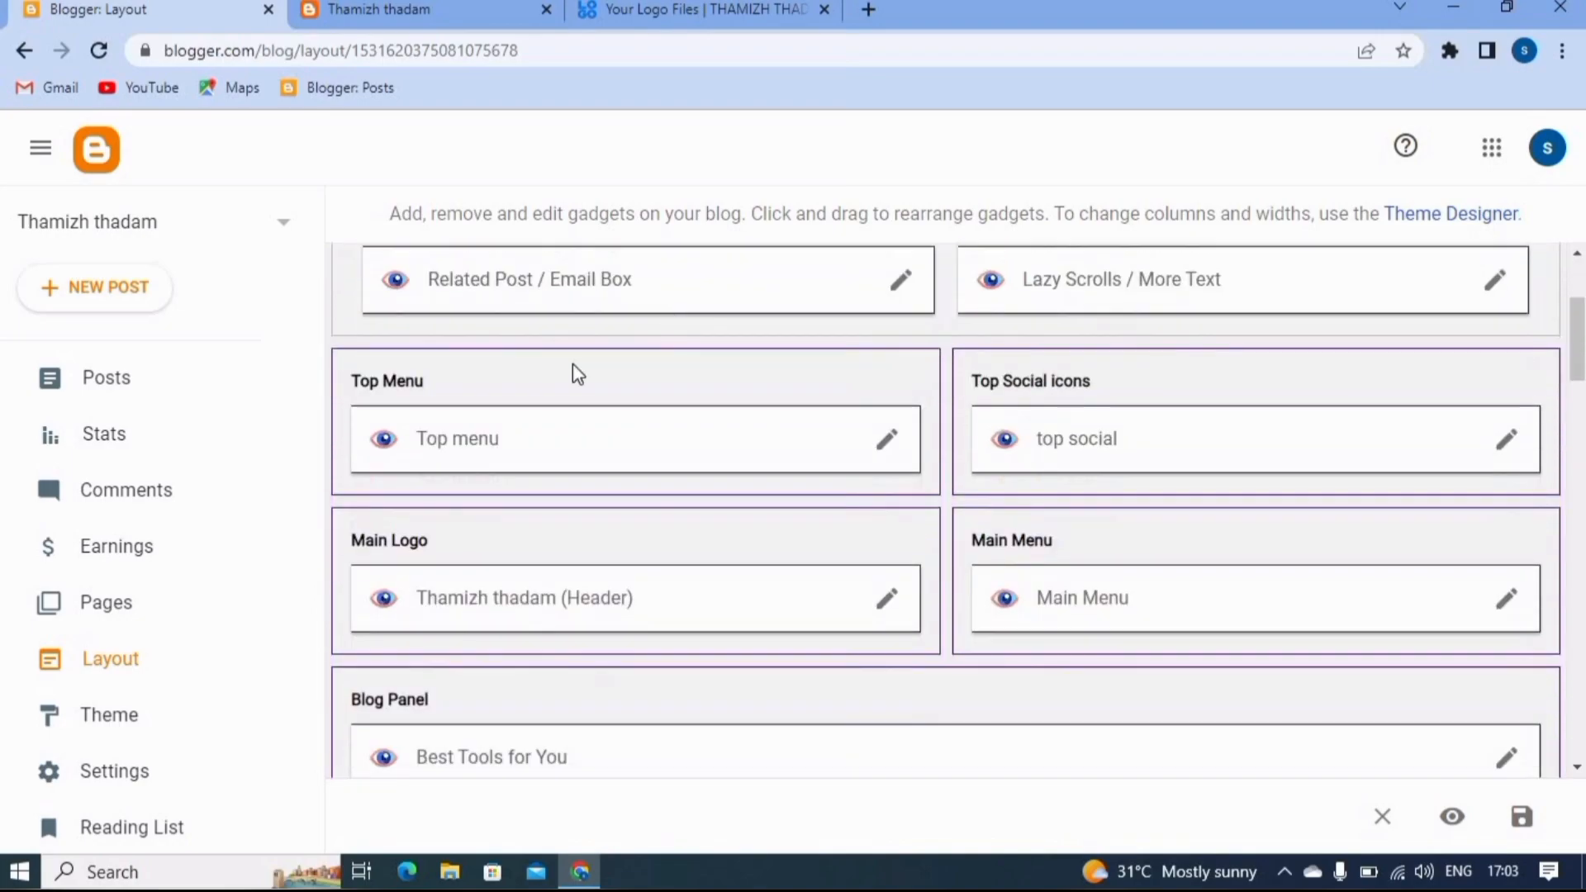
pyautogui.scroll(2, 559, 355)
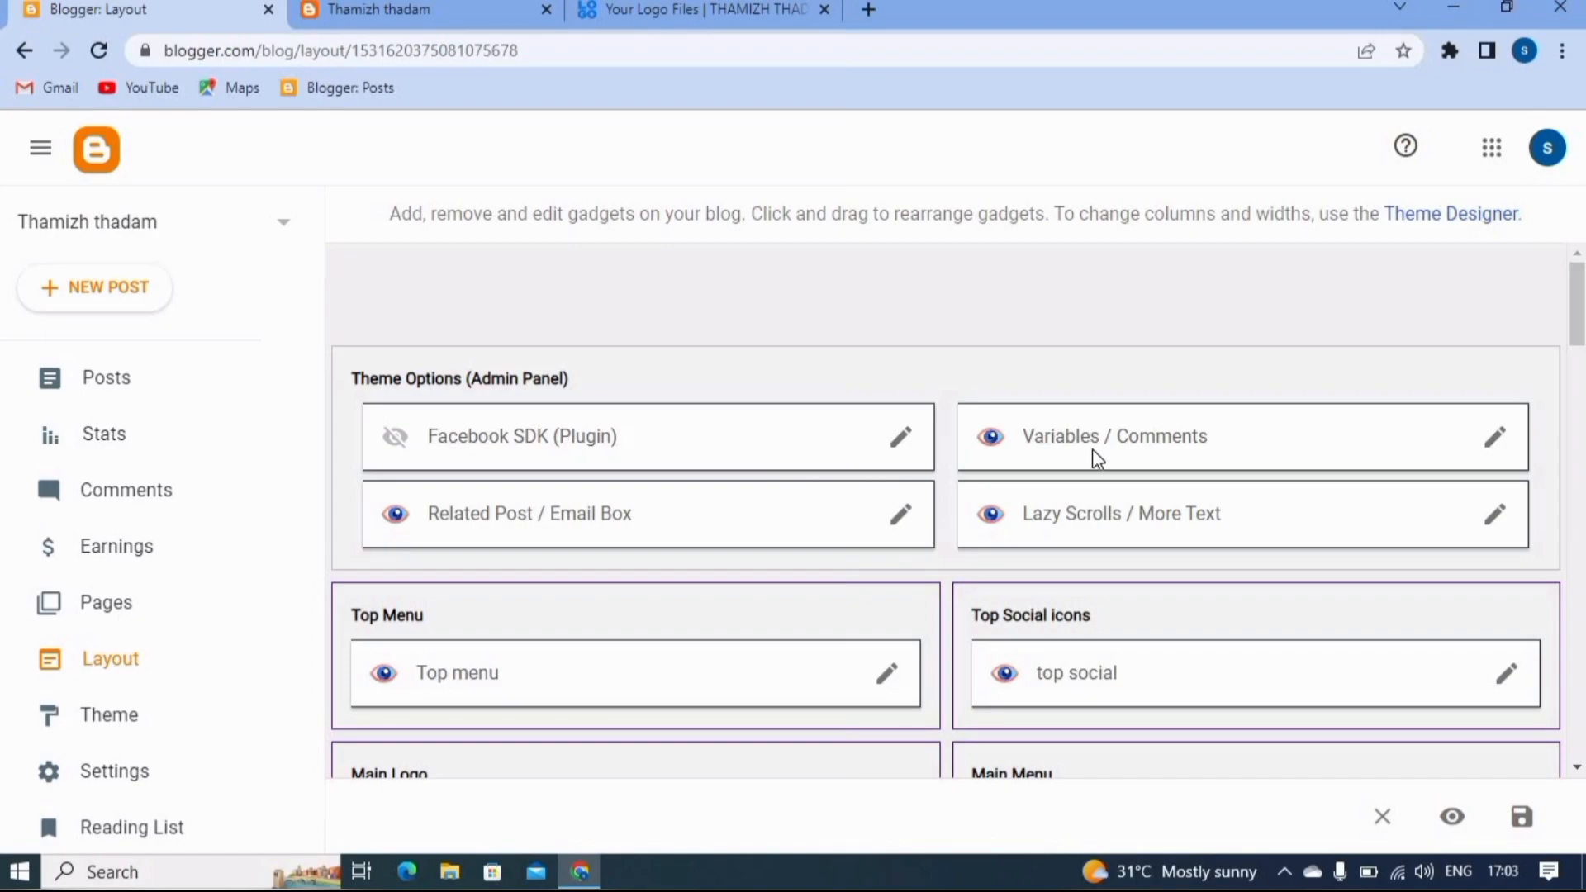
pyautogui.scroll(-1, 704, 535)
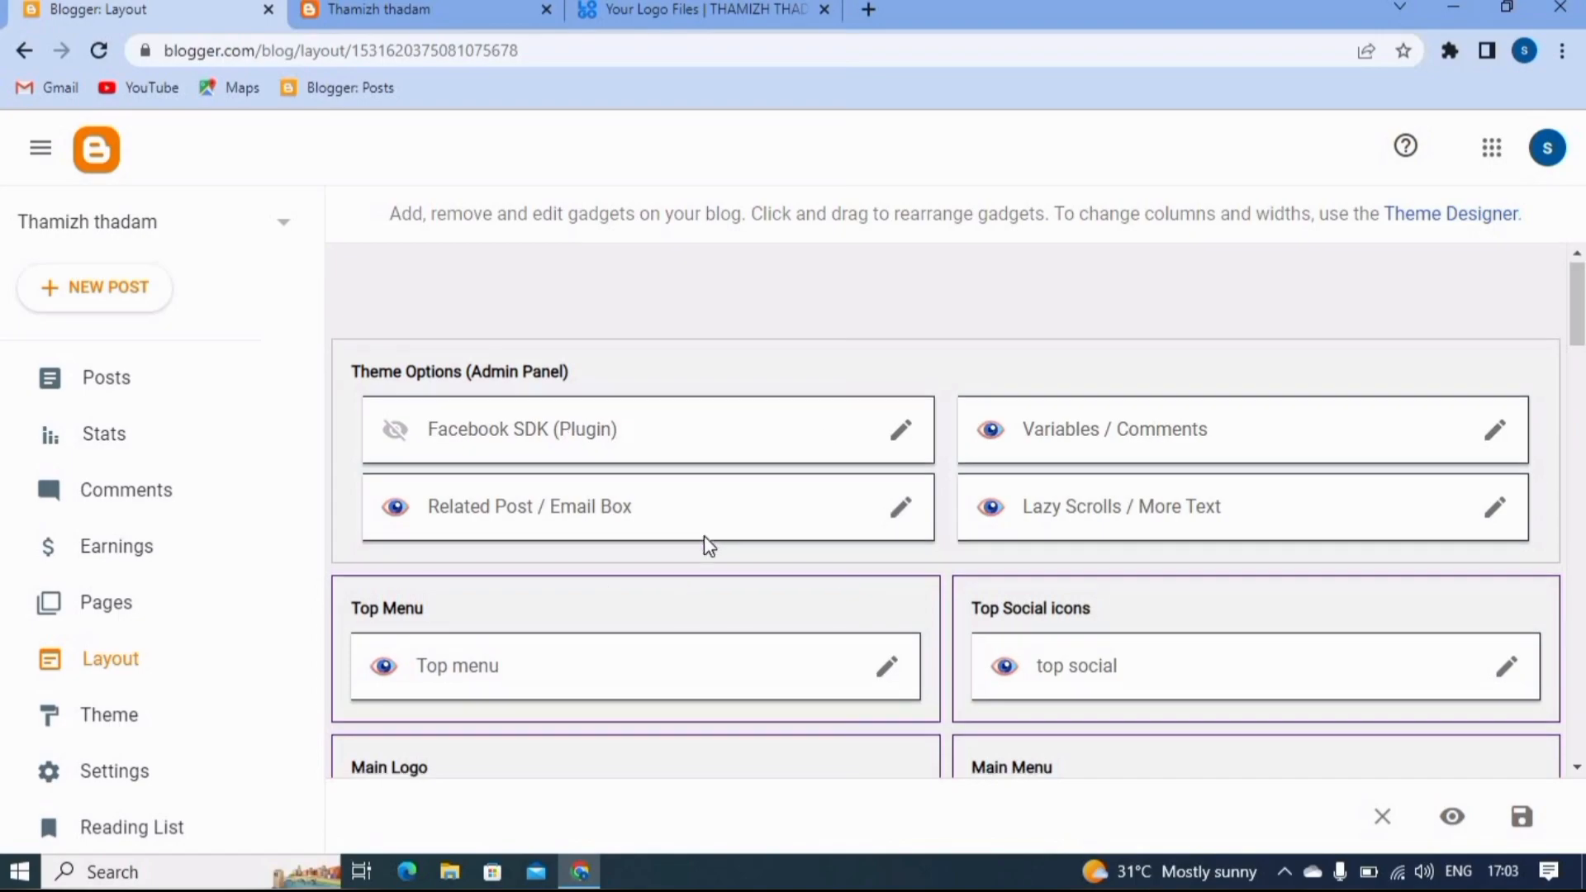
pyautogui.scroll(-1, 706, 545)
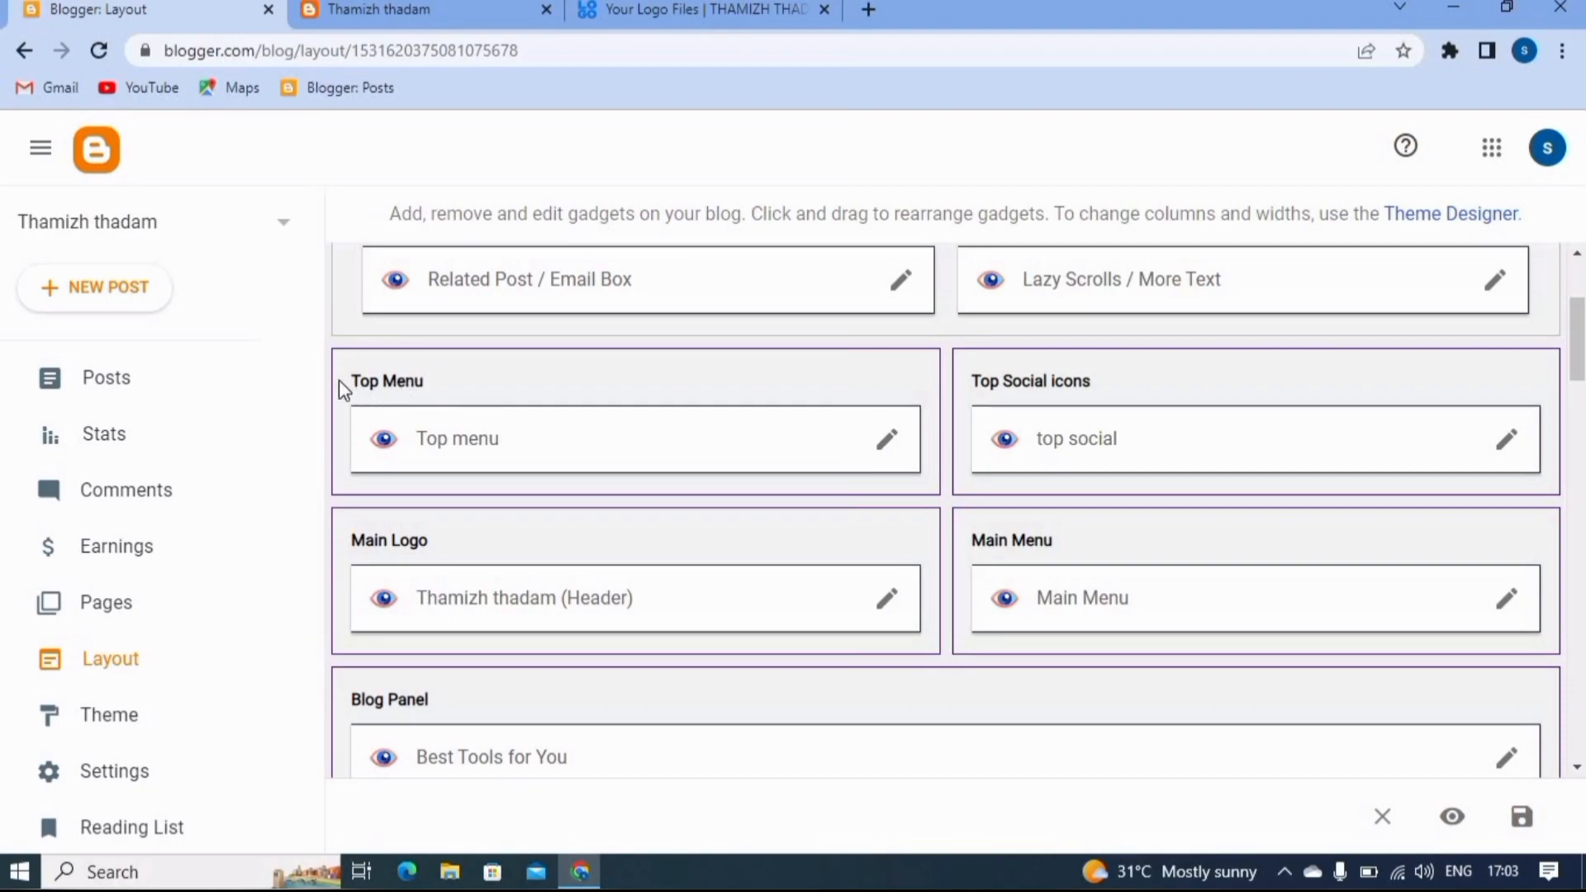
pyautogui.click(433, 5)
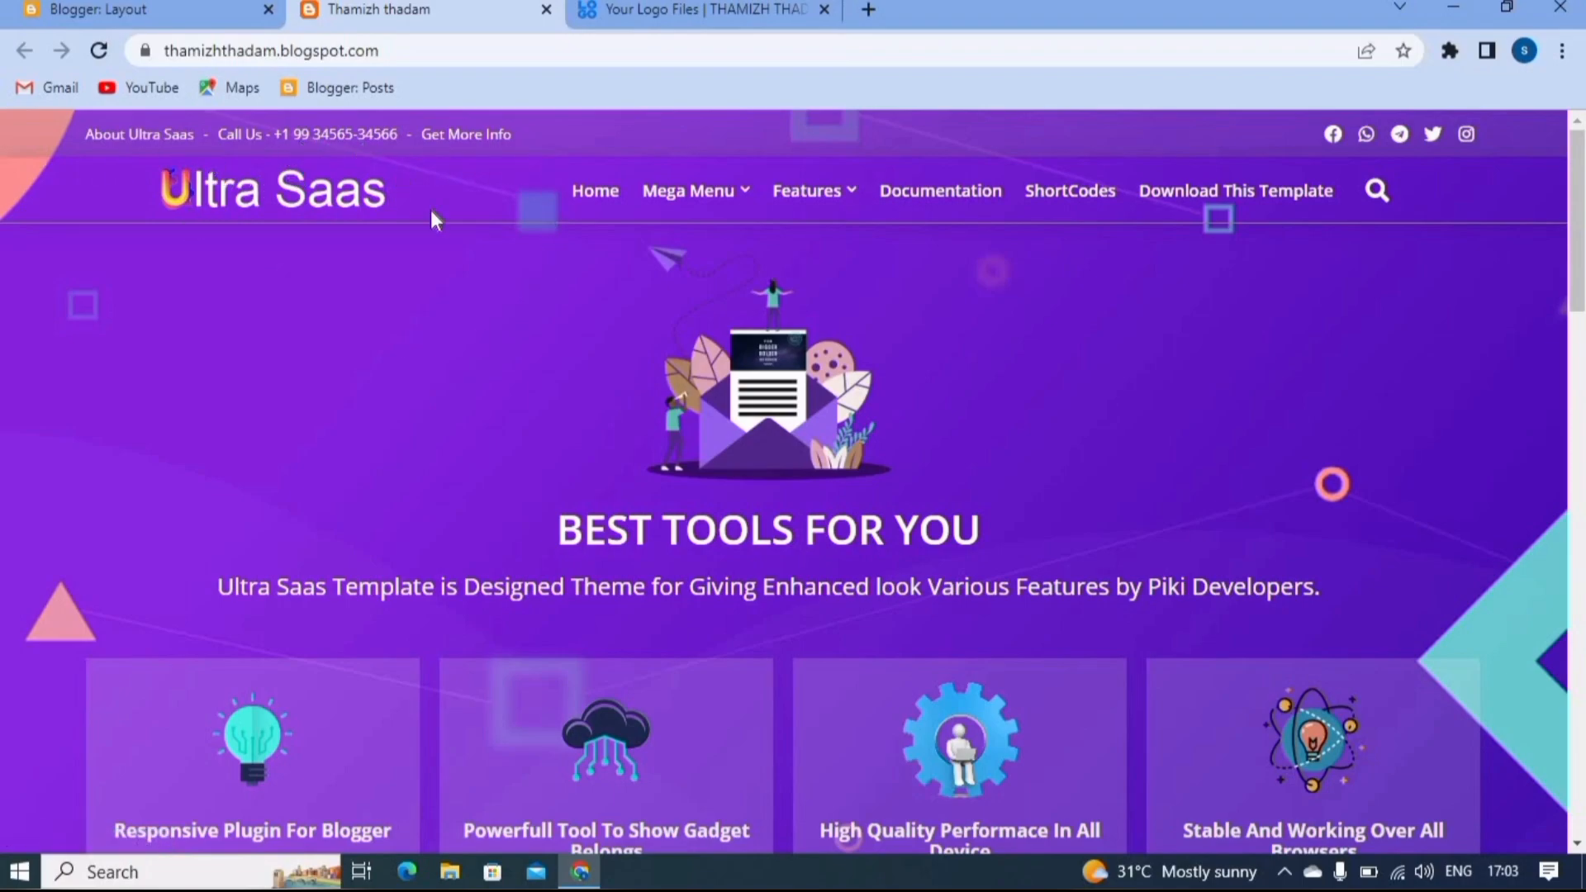
pyautogui.click(196, 5)
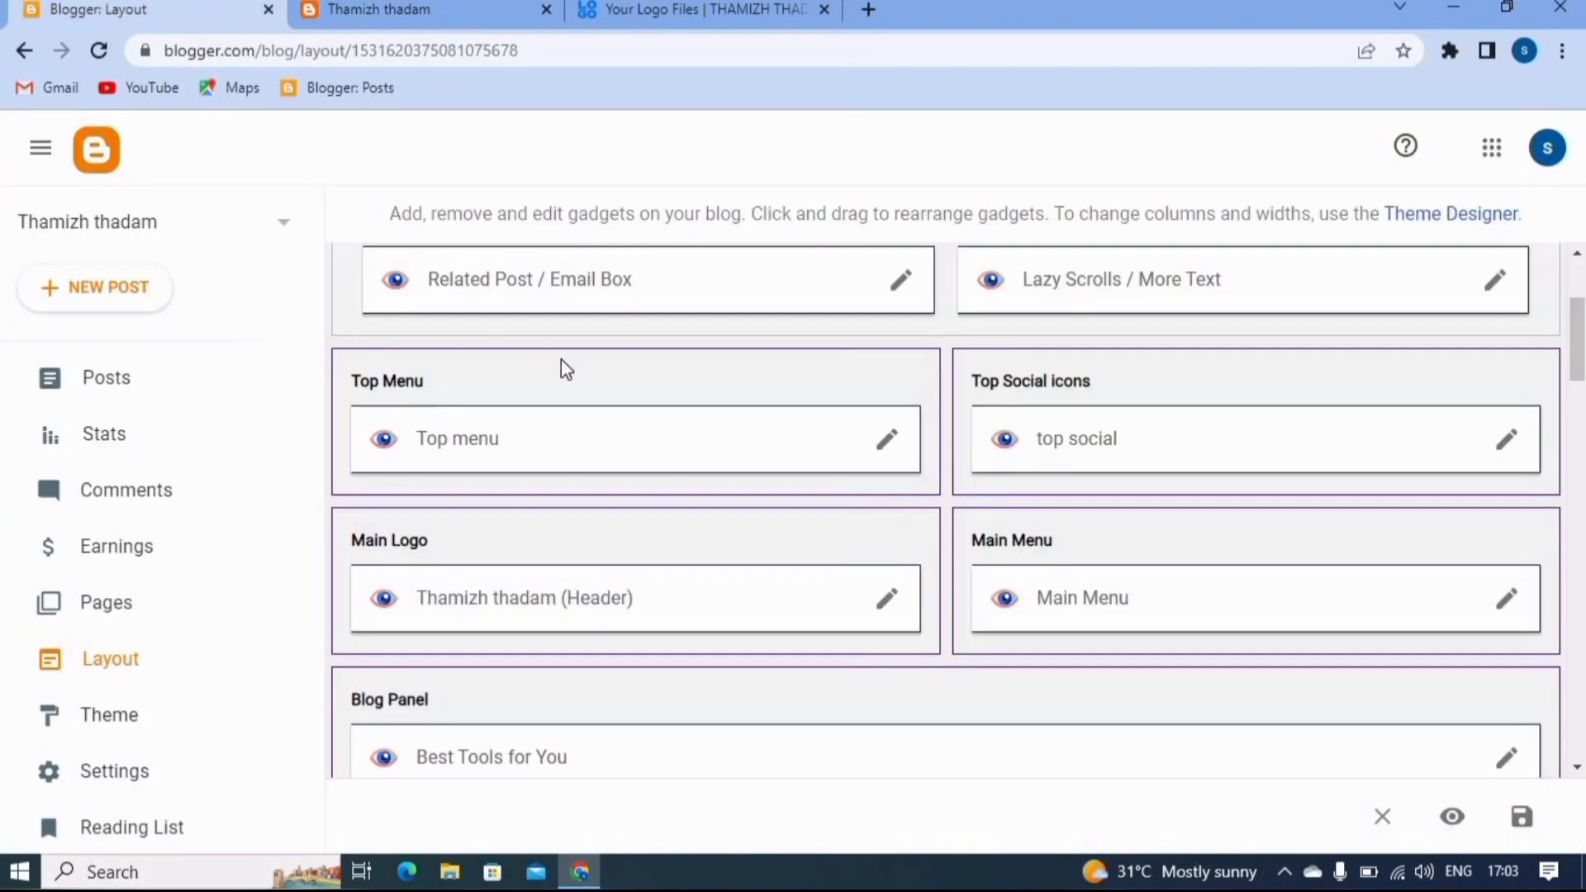
# - Open the Top menu link list for editing and rename its "About Ultra Saas" item to "About Us"
pyautogui.scroll(-1, 565, 368)
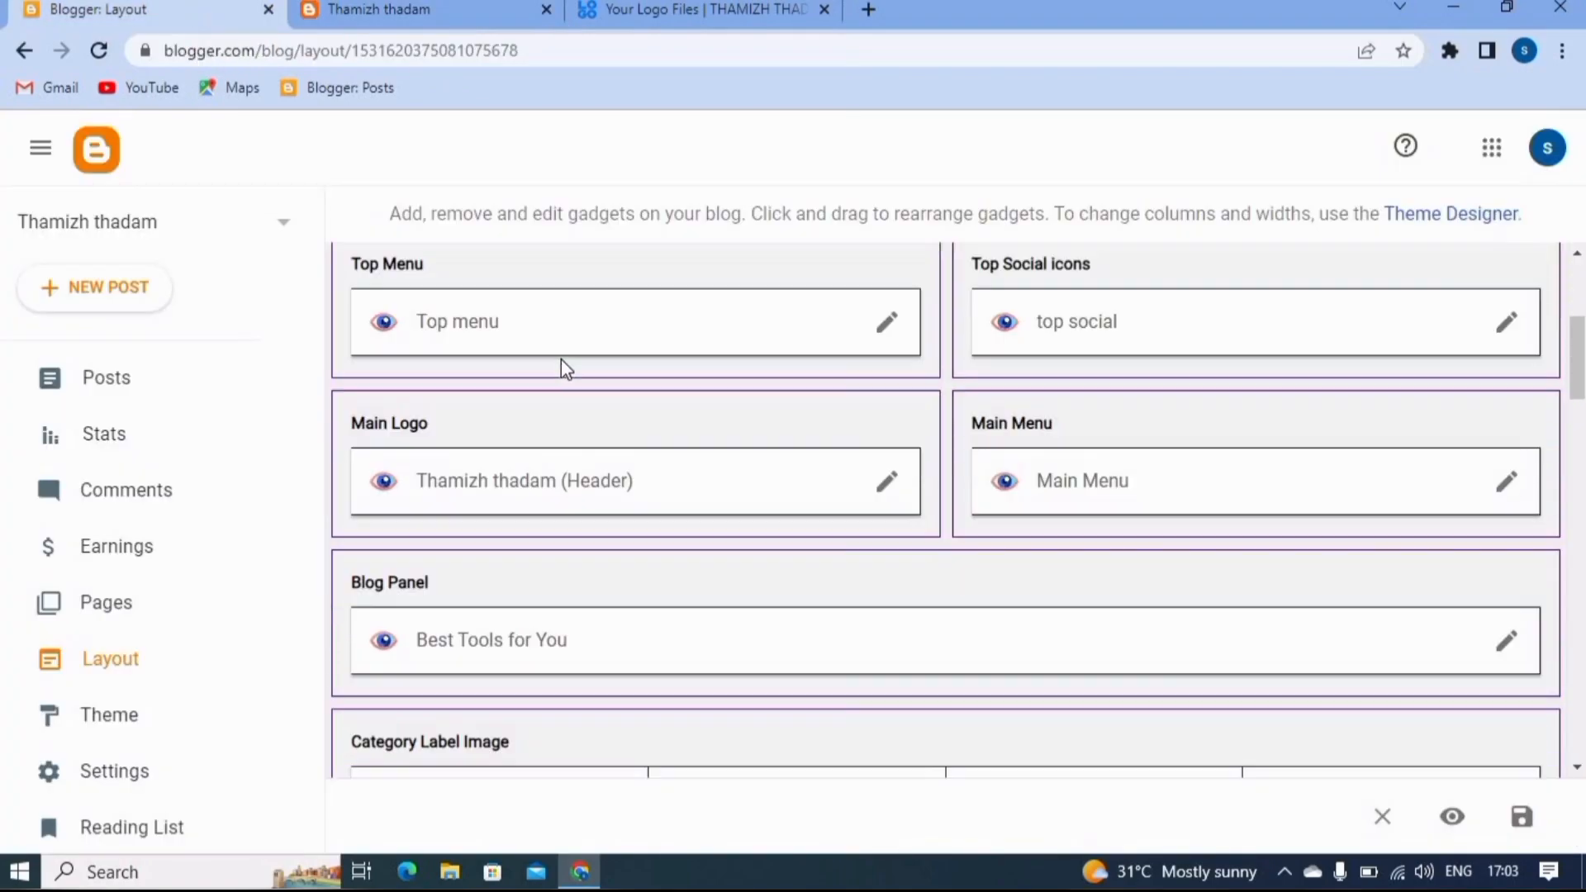
pyautogui.click(888, 321)
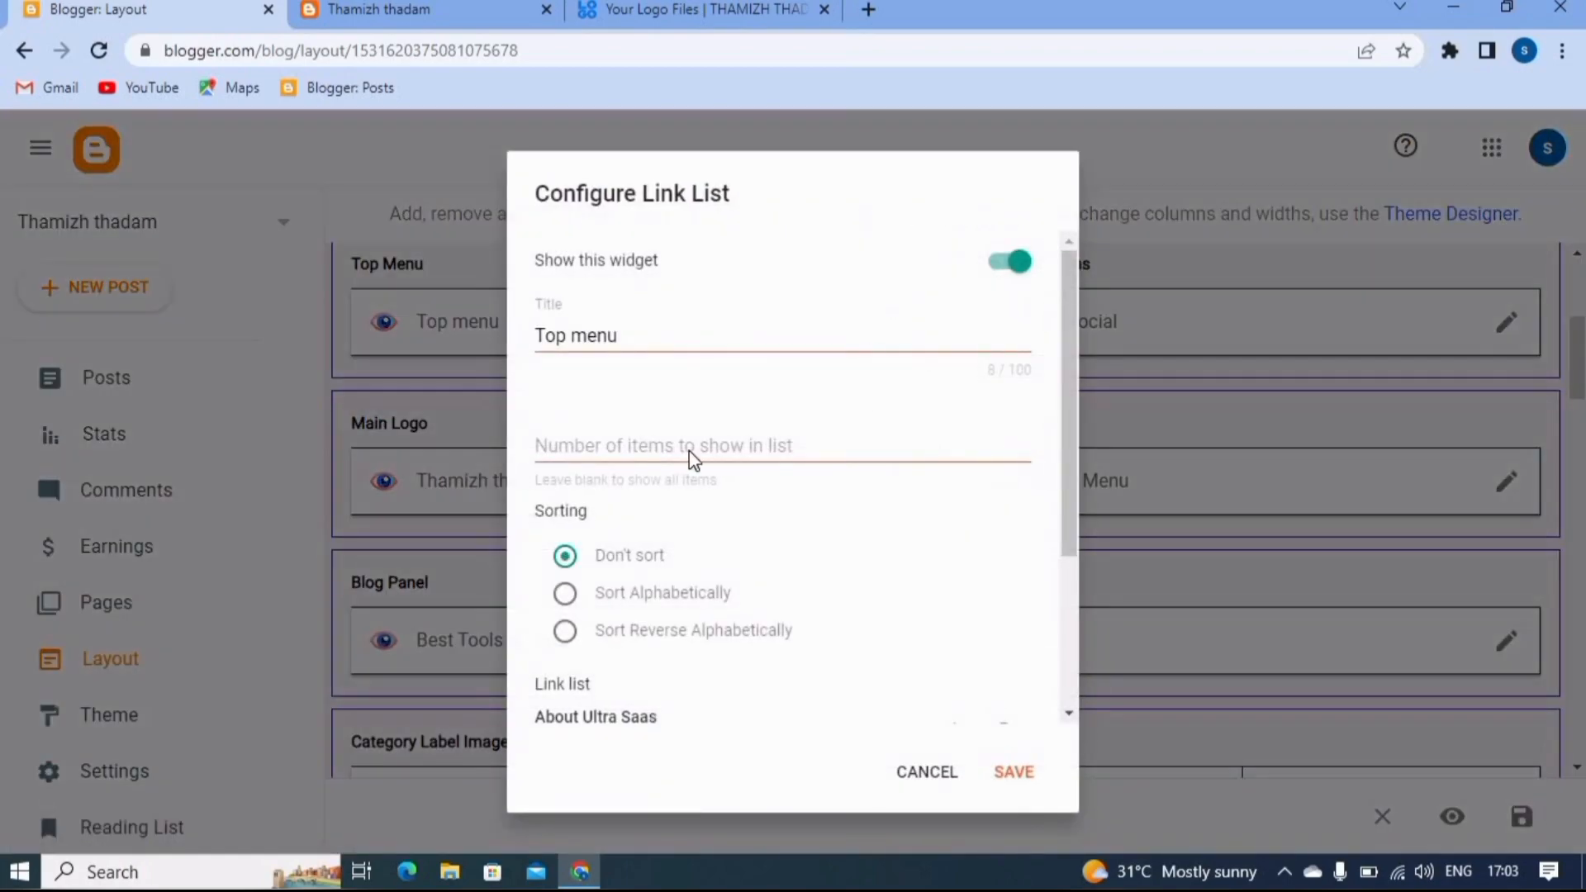
pyautogui.scroll(-3, 692, 446)
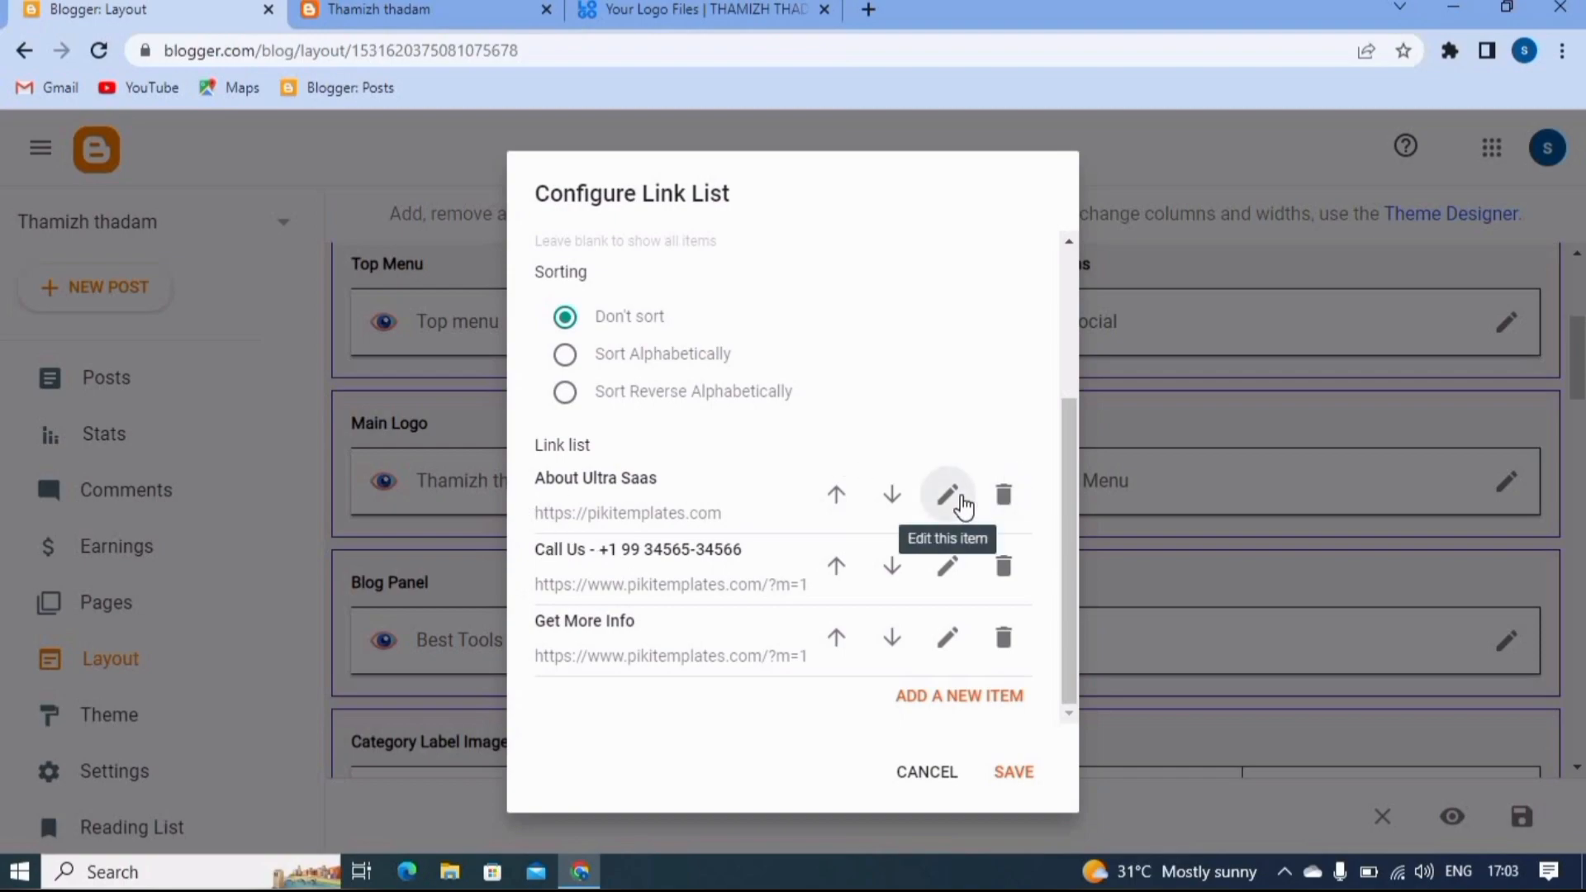
pyautogui.click(961, 498)
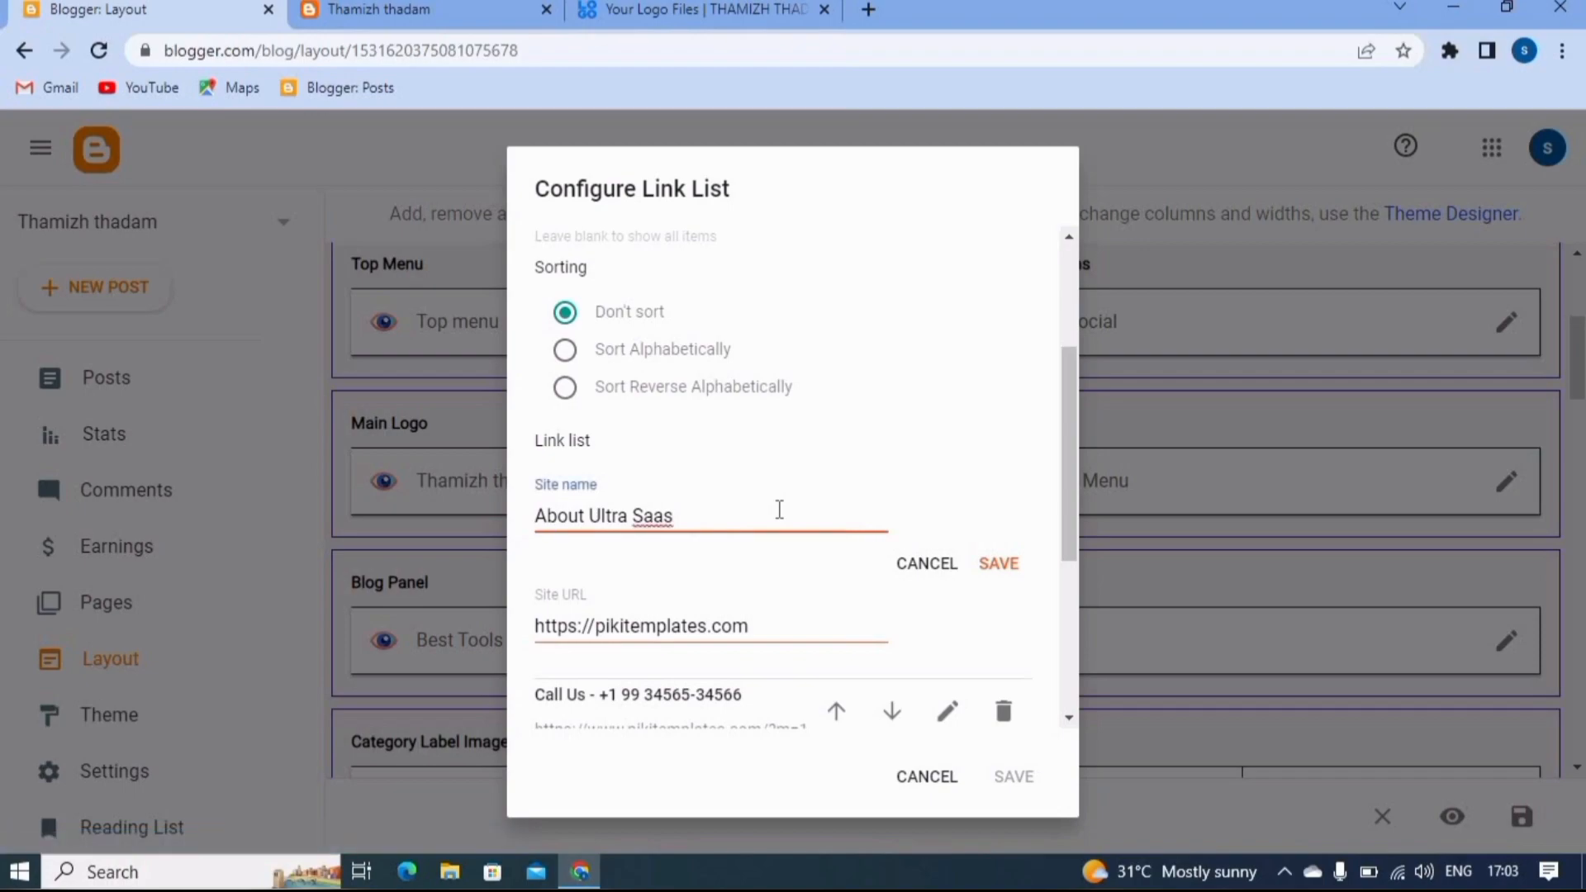
pyautogui.press('BackSpace')
pyautogui.press('BackSpace')
pyautogui.press('BackSpace')
pyautogui.press('BackSpace')
# - Replace the About Us item's site URL with "#" and save the item
pyautogui.click(777, 627)
pyautogui.press('BackSpace')
pyautogui.press('BackSpace')
pyautogui.press('BackSpace')
pyautogui.press('BackSpace')
pyautogui.press('BackSpace')
pyautogui.press('BackSpace')
pyautogui.press('BackSpace')
pyautogui.press('BackSpace')
pyautogui.press('BackSpace')
pyautogui.press('BackSpace')
pyautogui.press('BackSpace')
pyautogui.press('BackSpace')
pyautogui.press('BackSpace')
pyautogui.press('BackSpace')
pyautogui.press('BackSpace')
pyautogui.press('BackSpace')
pyautogui.press('BackSpace')
pyautogui.press('BackSpace')
pyautogui.press('BackSpace')
pyautogui.press('BackSpace')
pyautogui.press('BackSpace')
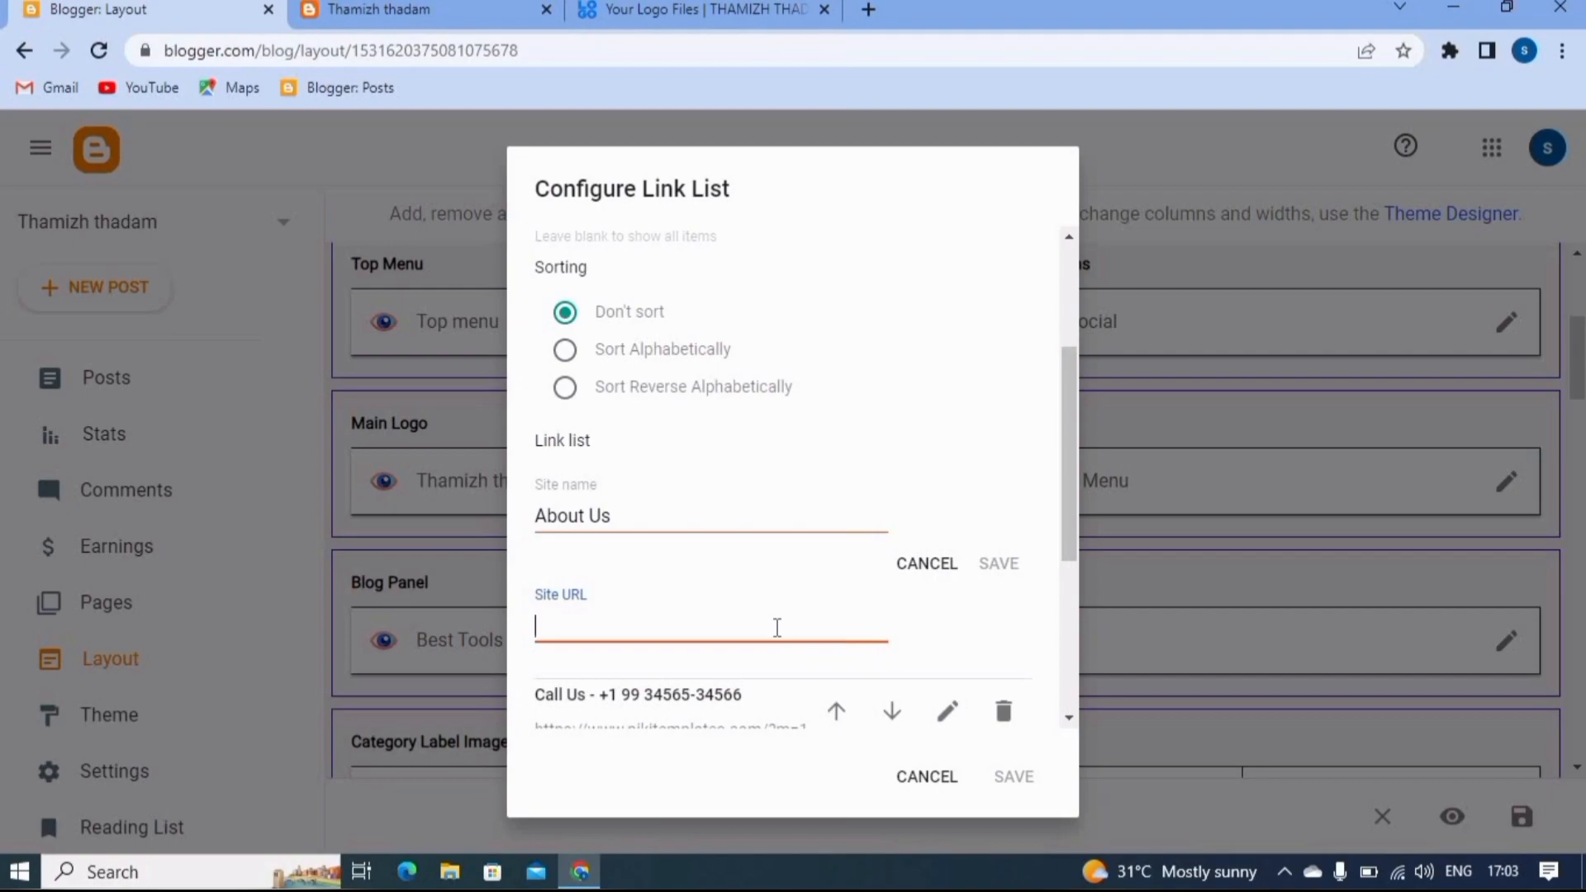
pyautogui.write('#')
pyautogui.scroll(-1, 800, 609)
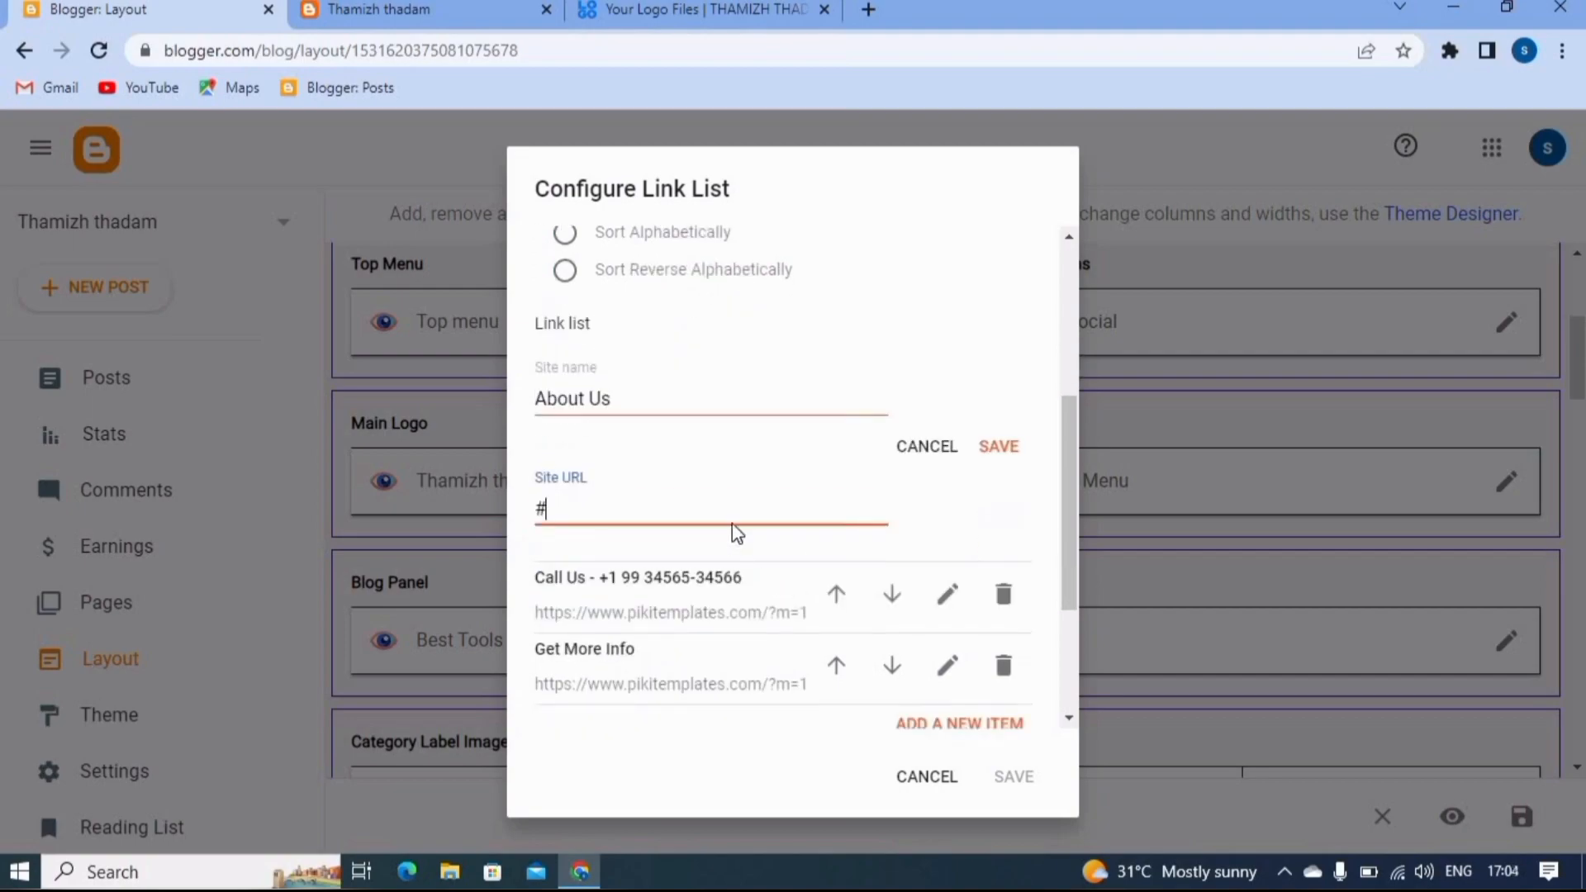
pyautogui.scroll(1, 725, 502)
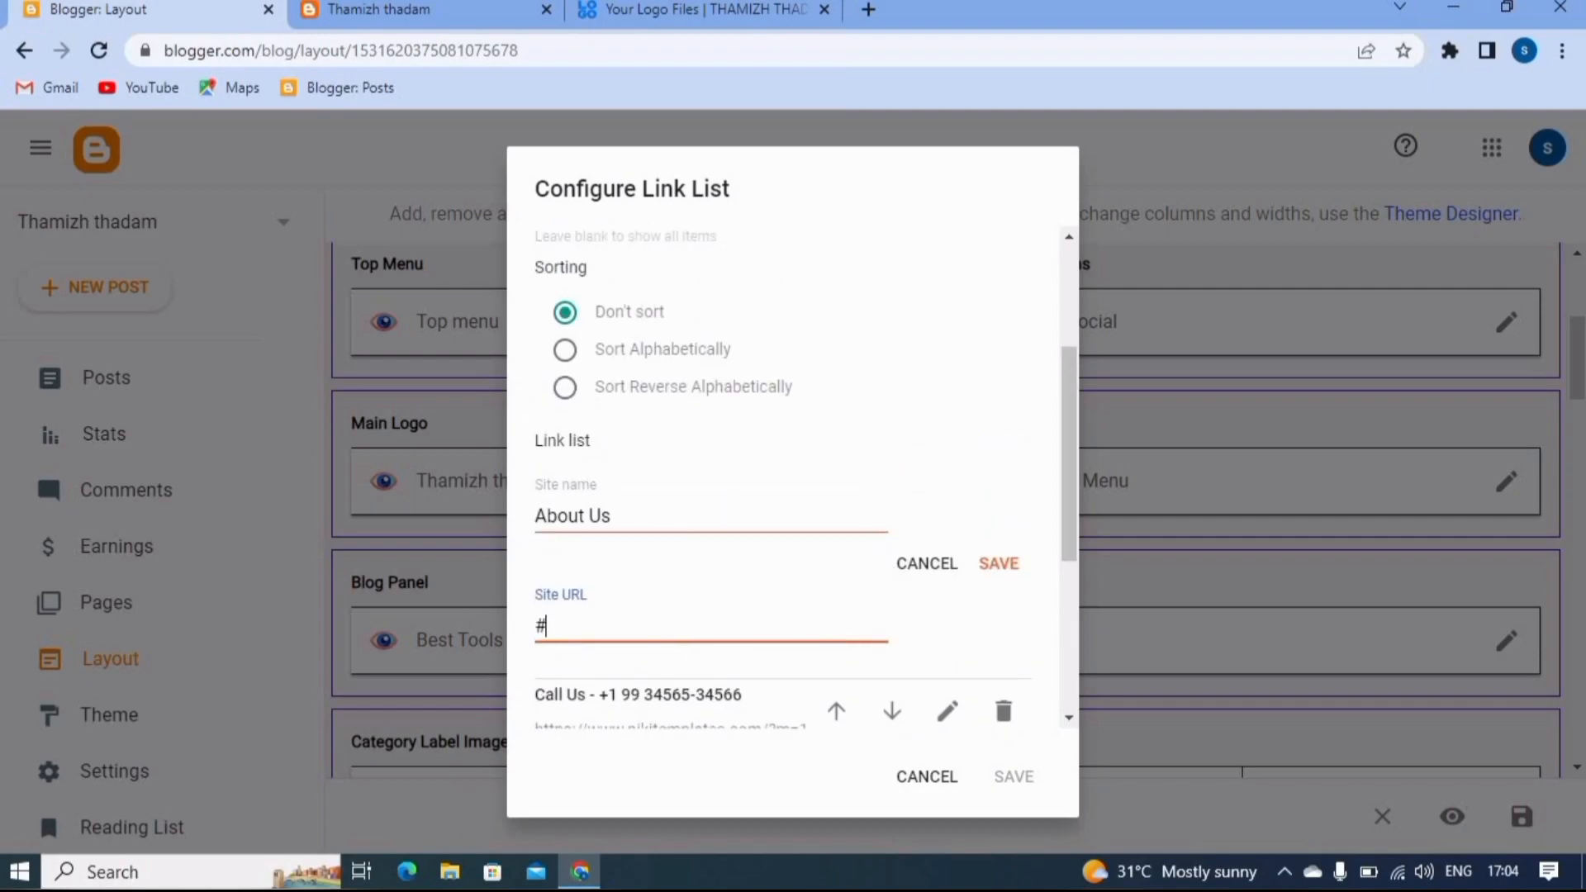
pyautogui.click(455, 13)
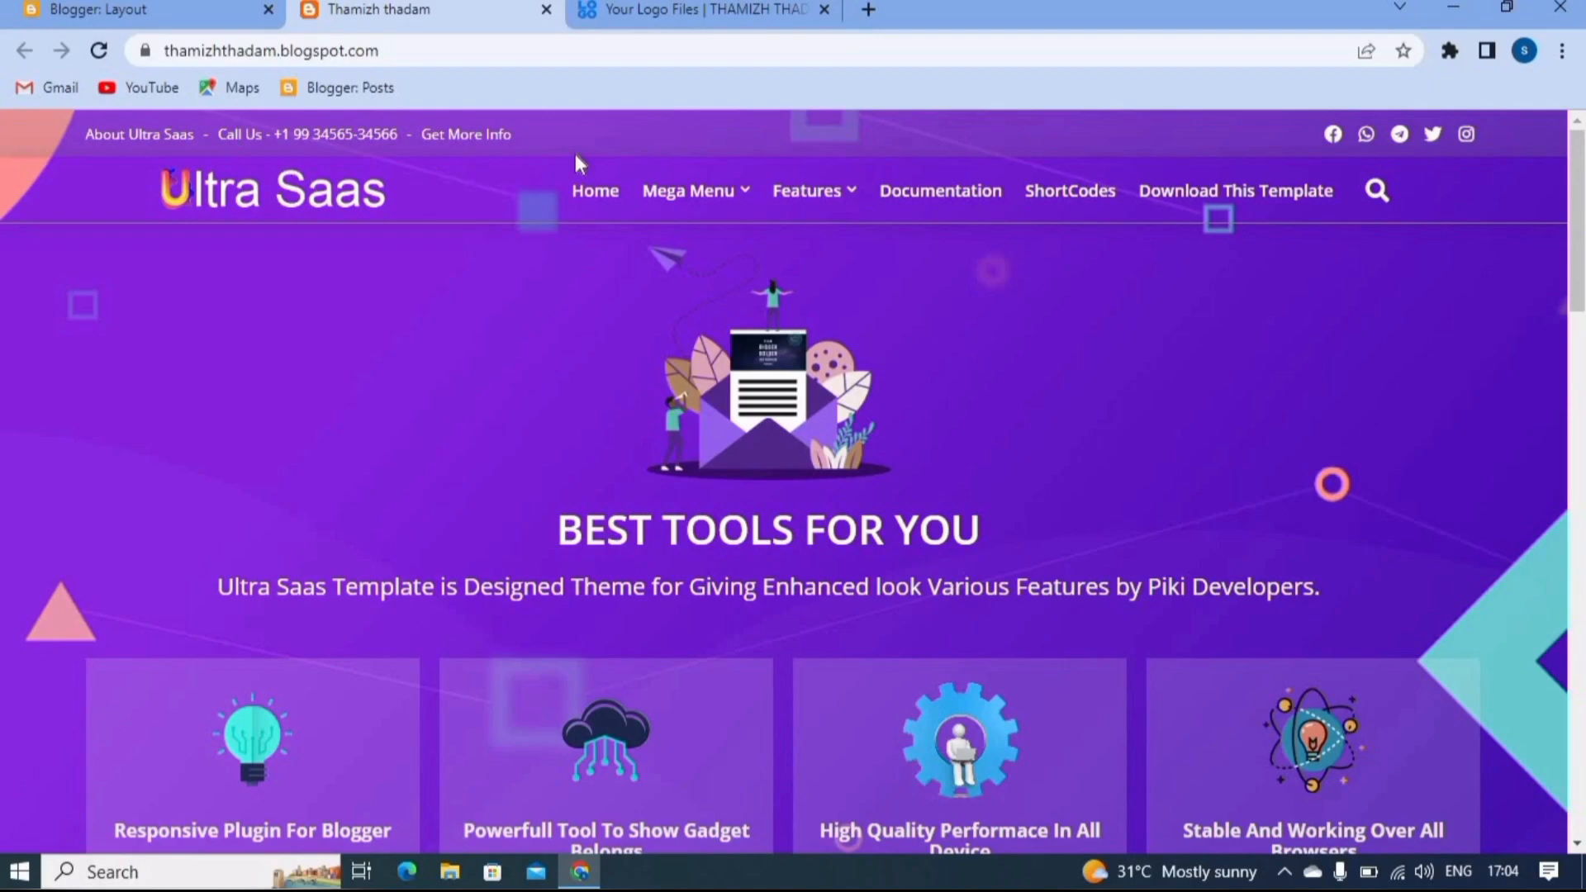
pyautogui.click(144, 10)
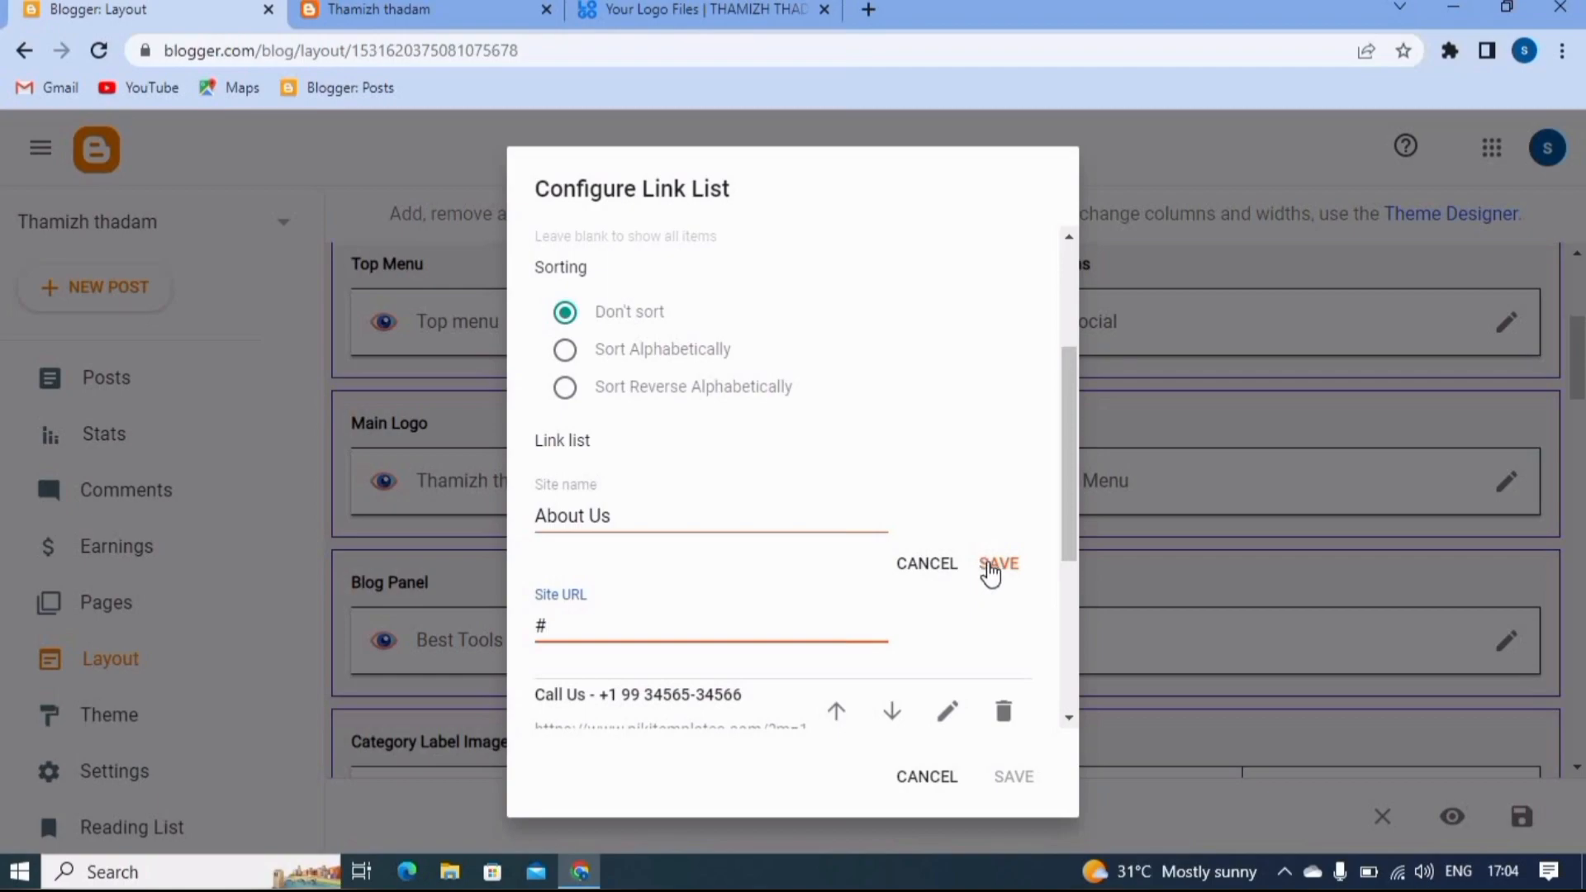
pyautogui.click(991, 572)
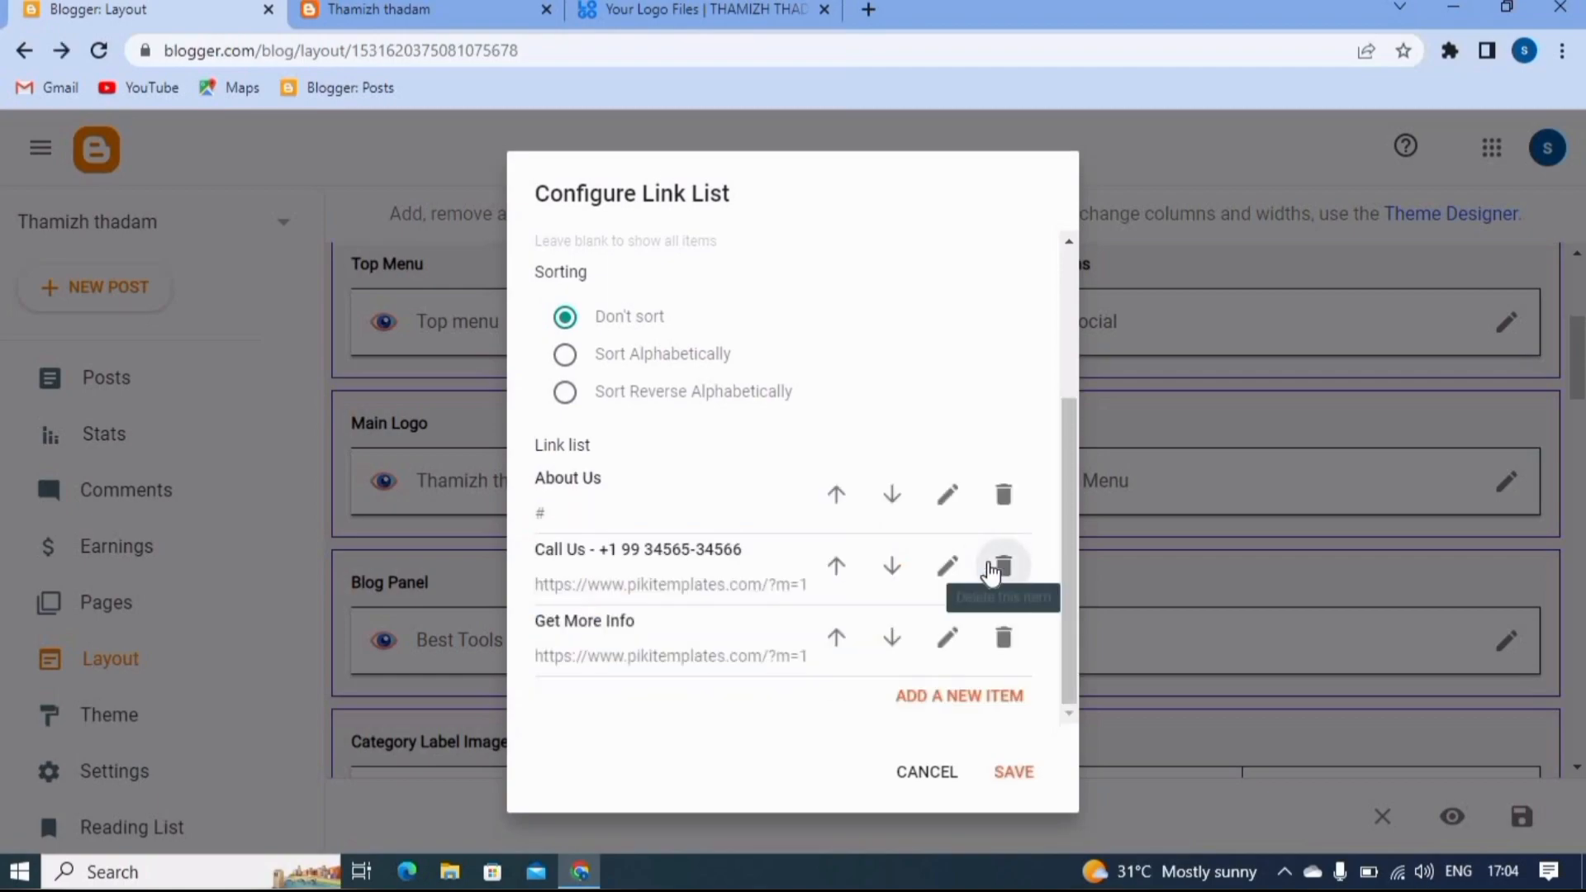
pyautogui.click(945, 568)
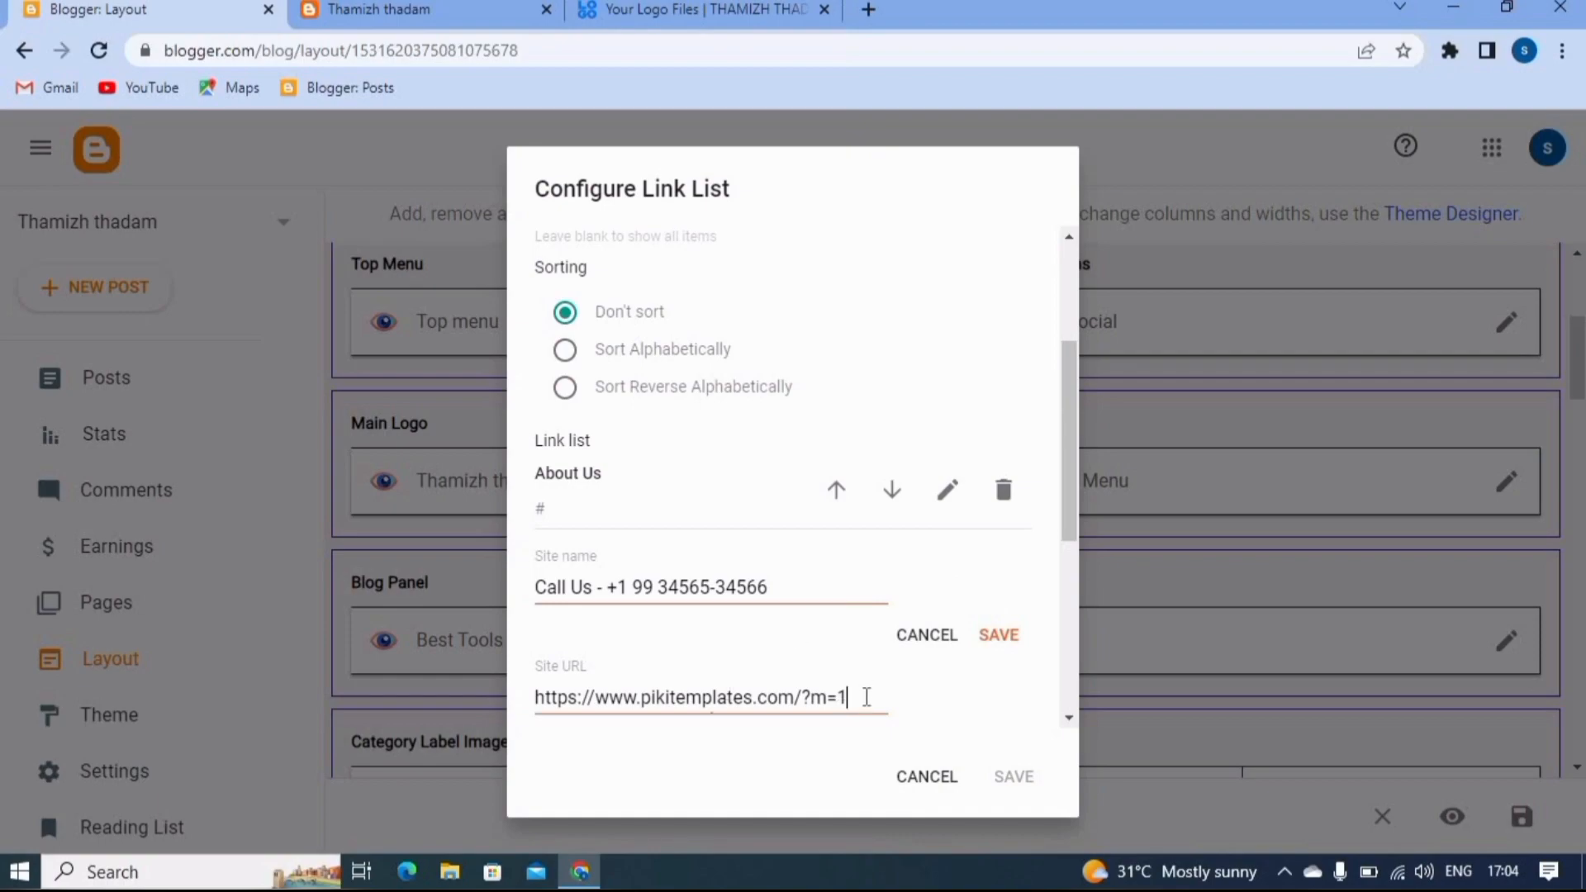
pyautogui.press('BackSpace')
pyautogui.press('BackSpace')
pyautogui.press('BackSpace')
pyautogui.press('BackSpace')
pyautogui.press('BackSpace')
pyautogui.press('BackSpace')
pyautogui.press('BackSpace')
pyautogui.press('BackSpace')
pyautogui.press('BackSpace')
pyautogui.press('BackSpace')
pyautogui.press('BackSpace')
pyautogui.press('BackSpace')
pyautogui.press('BackSpace')
pyautogui.press('BackSpace')
pyautogui.press('BackSpace')
pyautogui.press('BackSpace')
pyautogui.press('BackSpace')
pyautogui.press('BackSpace')
pyautogui.press('BackSpace')
pyautogui.press('BackSpace')
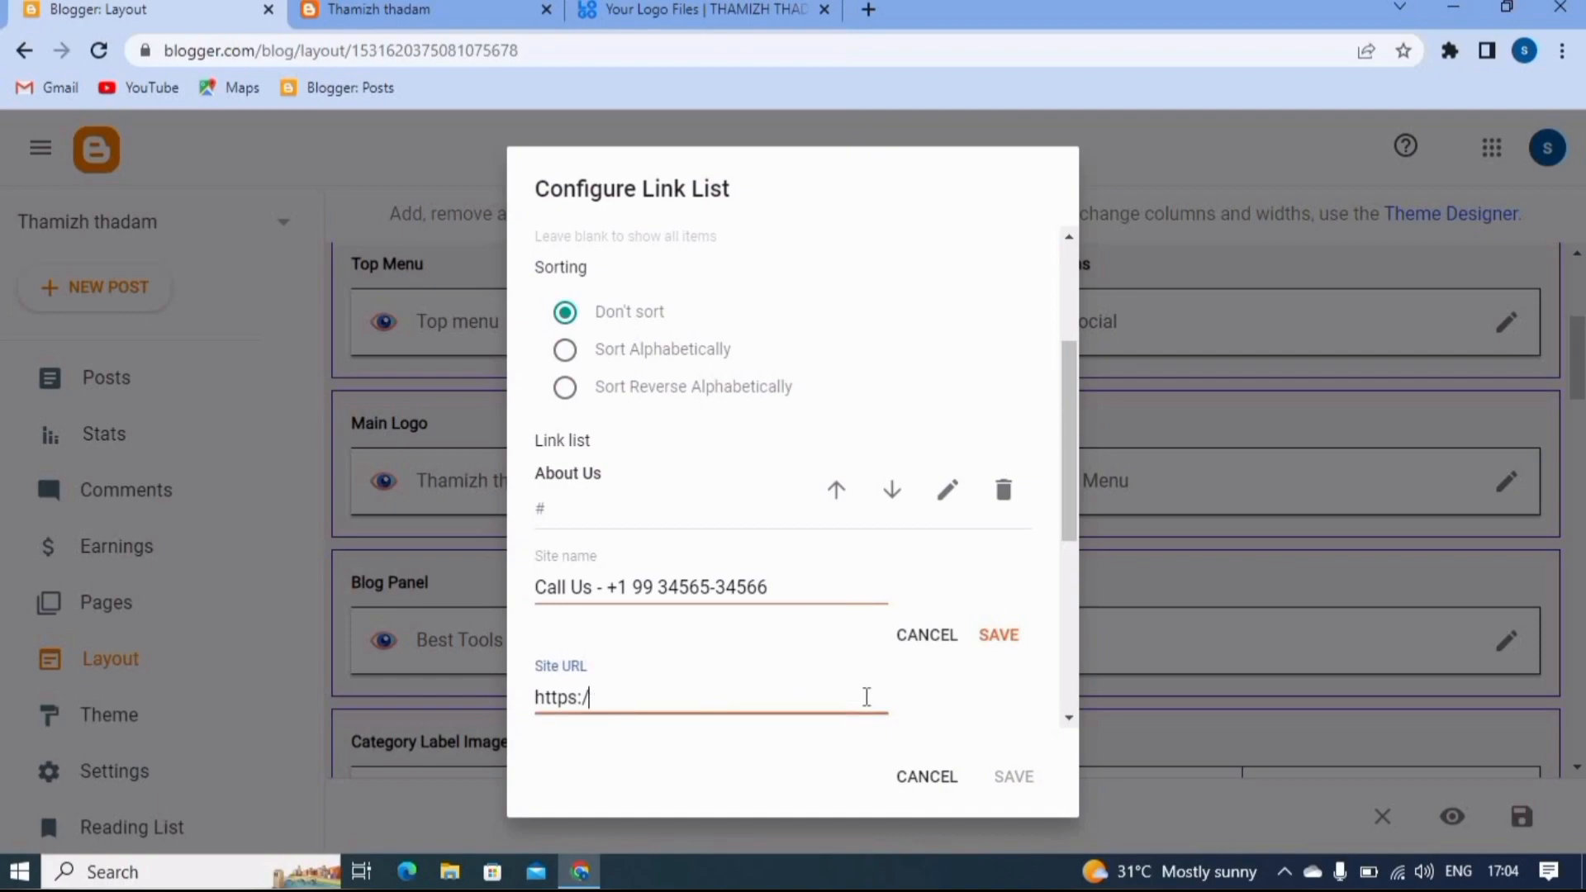
pyautogui.click(477, 2)
pyautogui.click(378, 10)
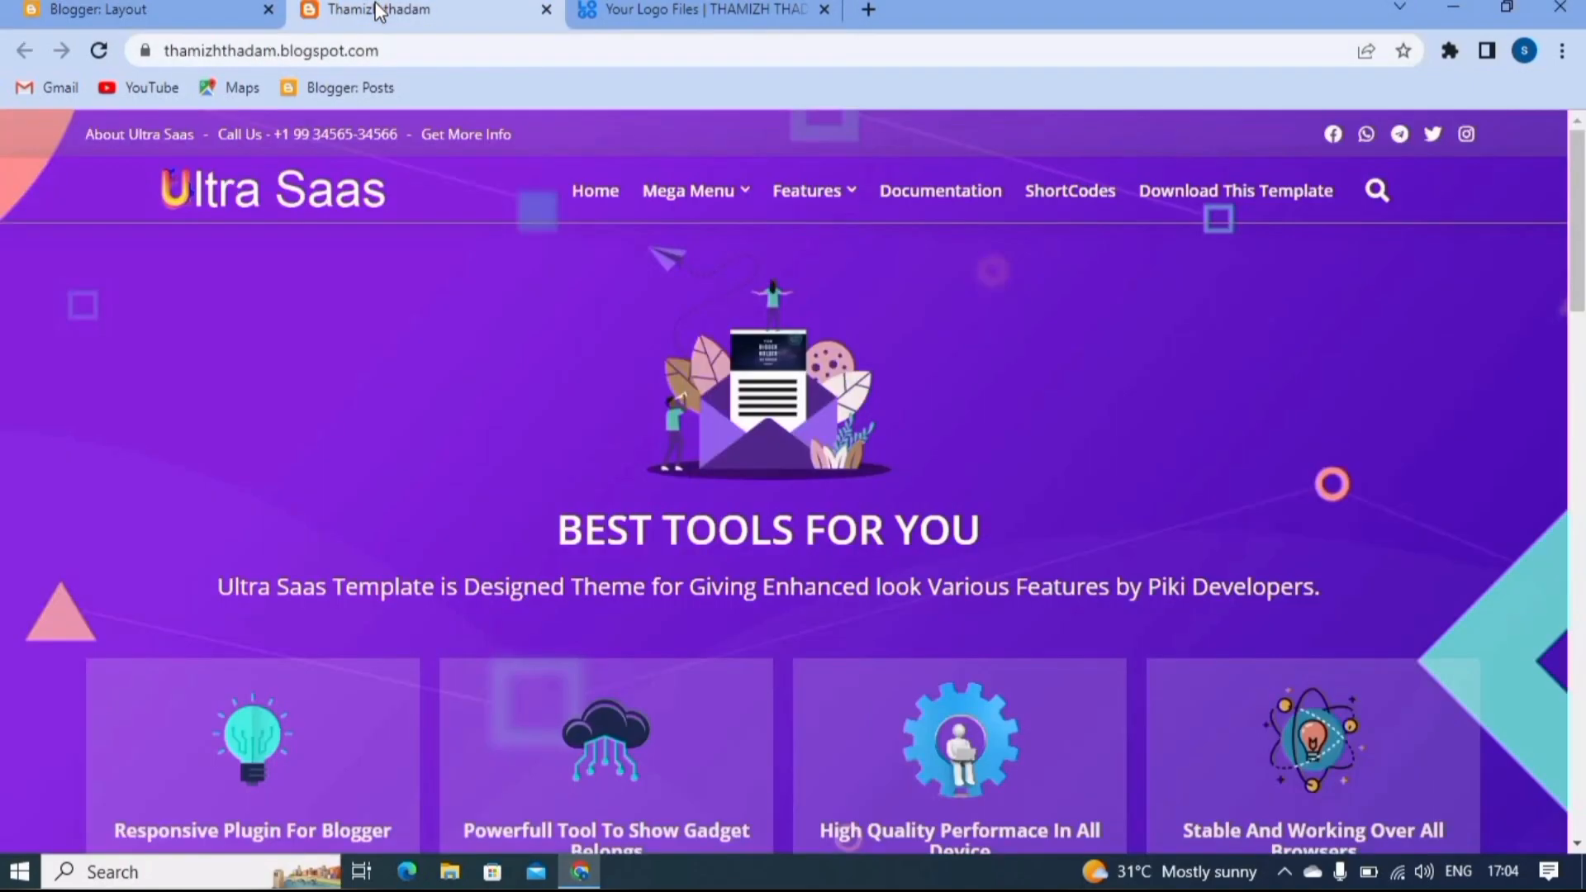
pyautogui.click(422, 51)
pyautogui.hotkey('ctrl', 'c')
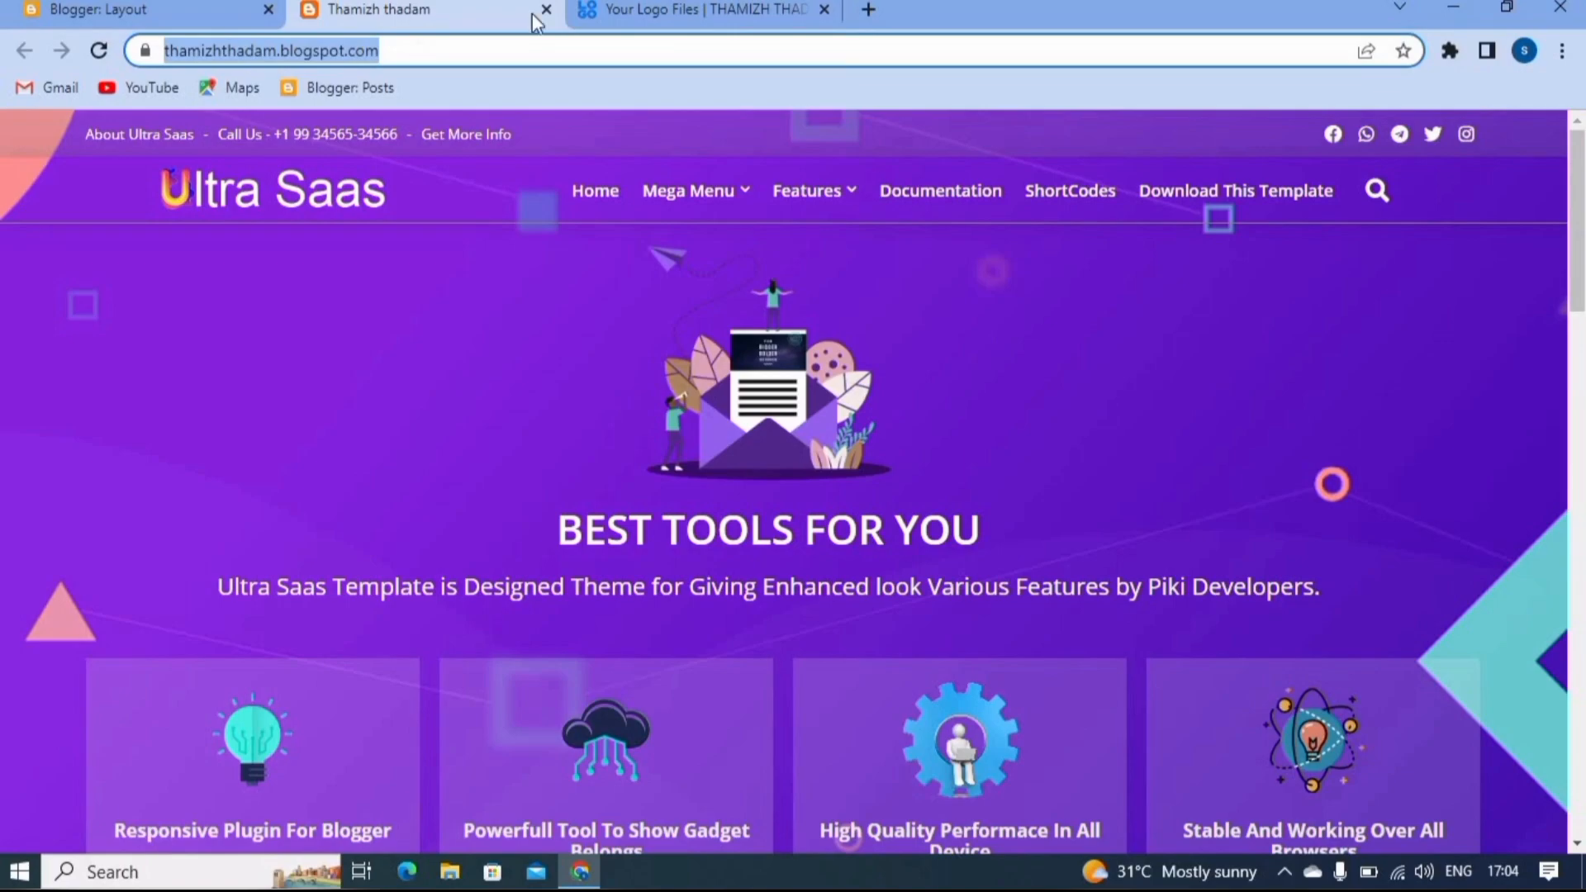
pyautogui.click(165, 12)
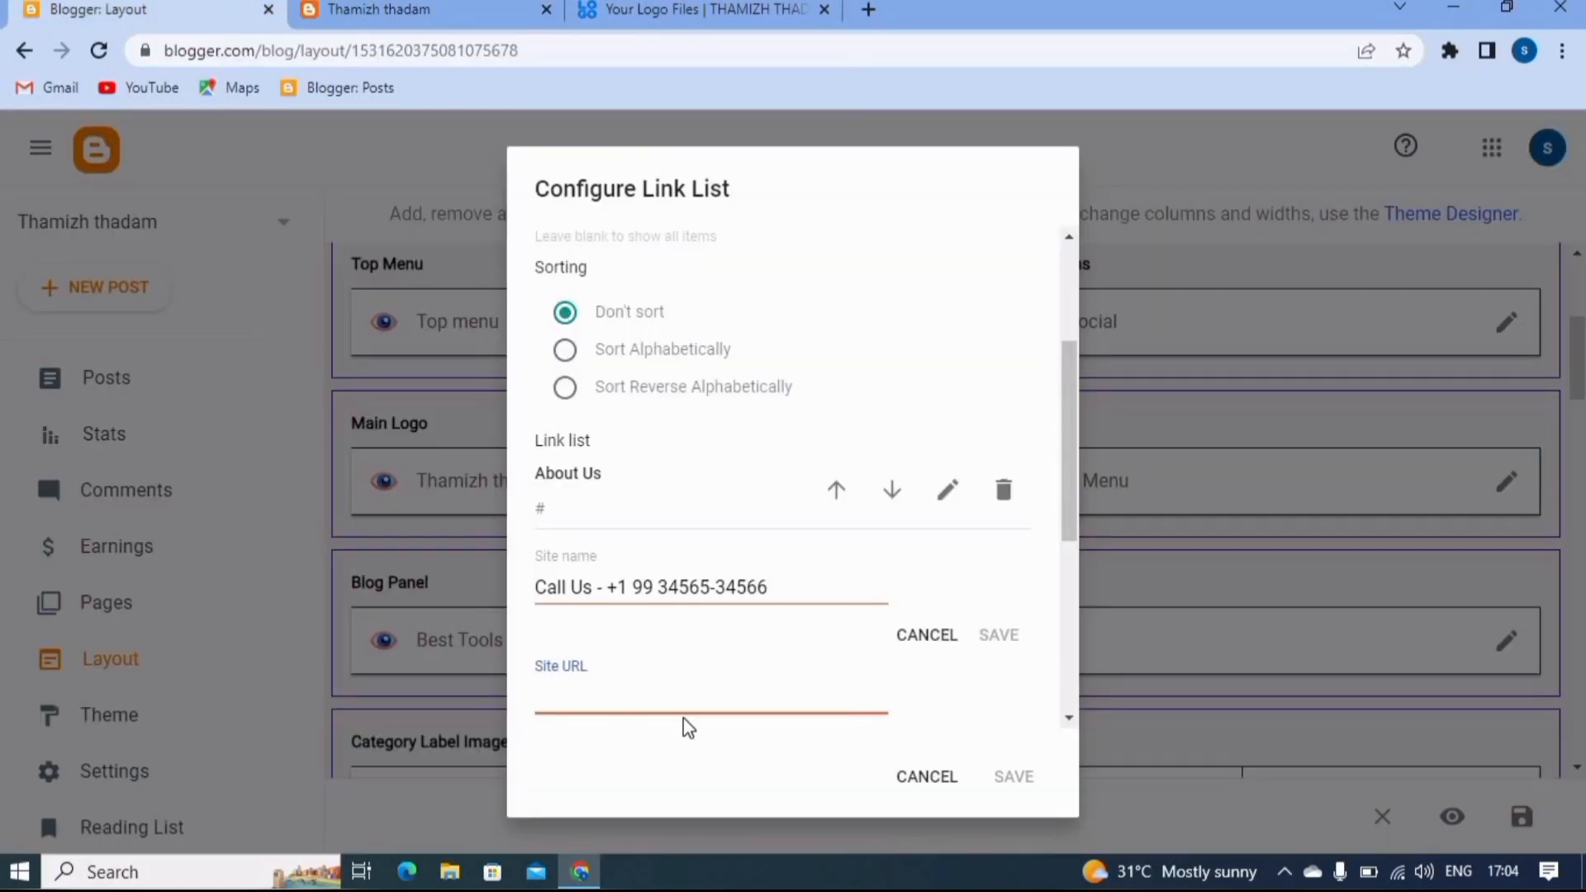
pyautogui.hotkey('ctrl', 'v')
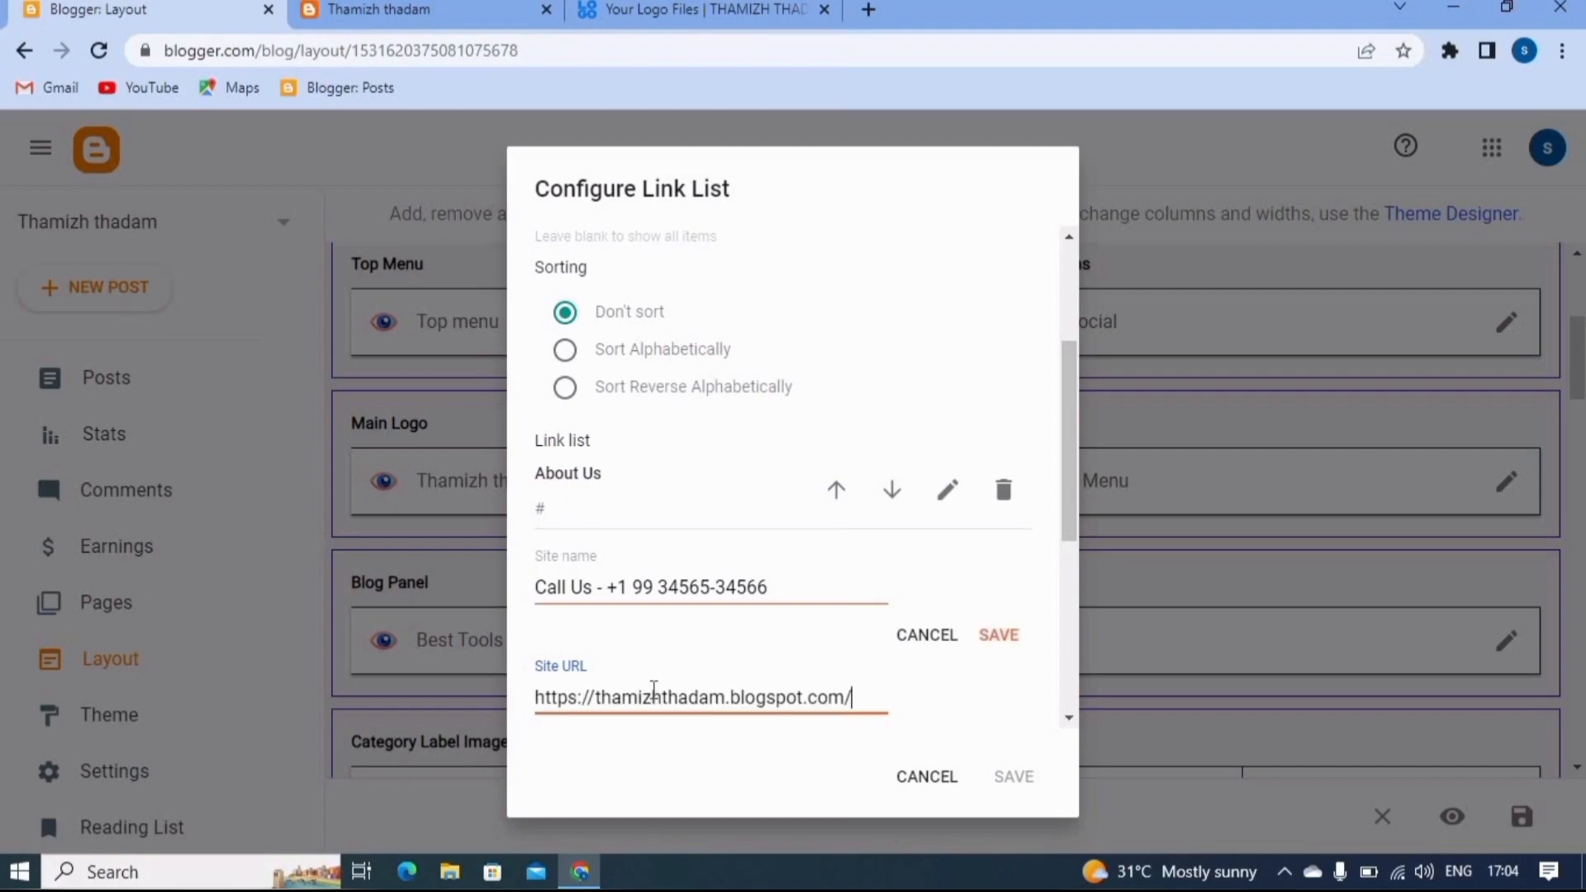
# - Replace the phone number in the Call Us item's site name with the blog's contact number and save the item
pyautogui.click(779, 590)
pyautogui.press('BackSpace')
pyautogui.press('BackSpace')
pyautogui.press('BackSpace')
pyautogui.press('BackSpace')
pyautogui.press('BackSpace')
pyautogui.press('BackSpace')
pyautogui.press('BackSpace')
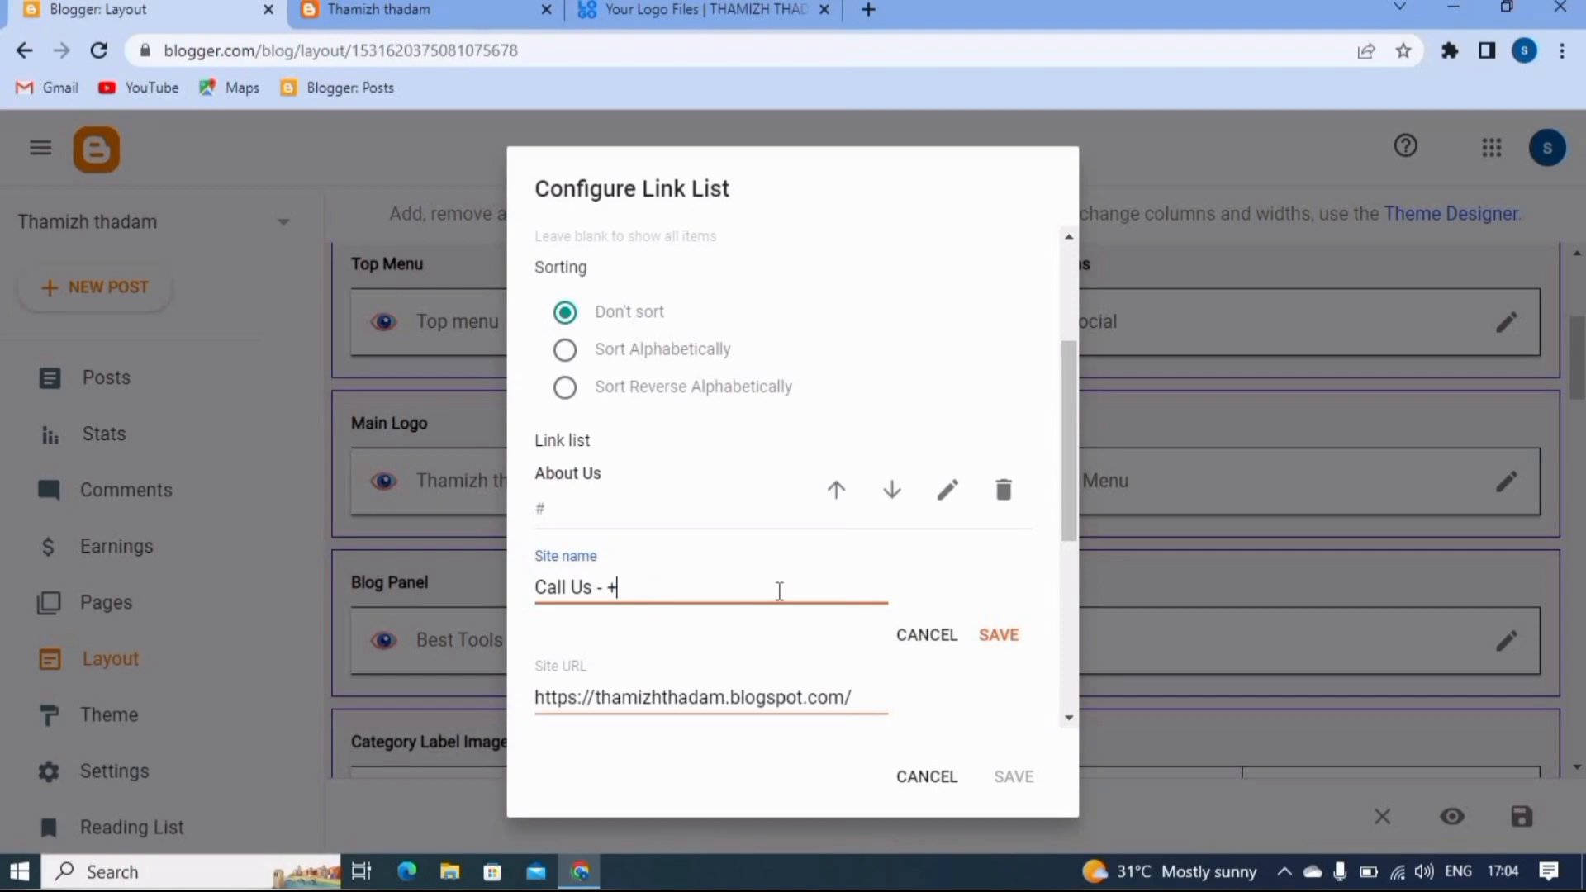
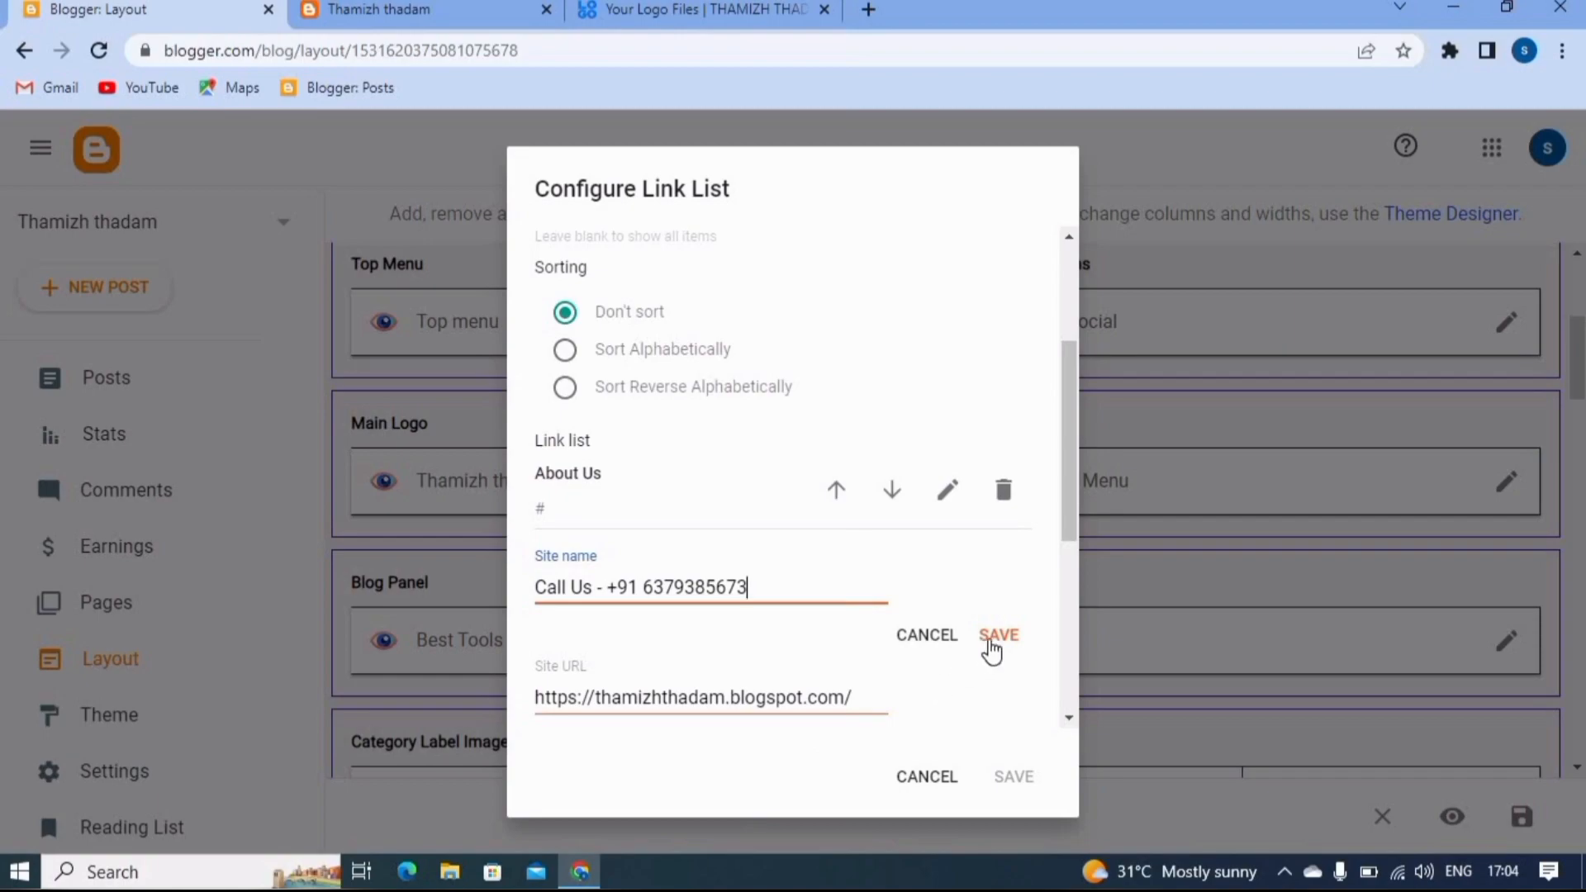
pyautogui.click(996, 645)
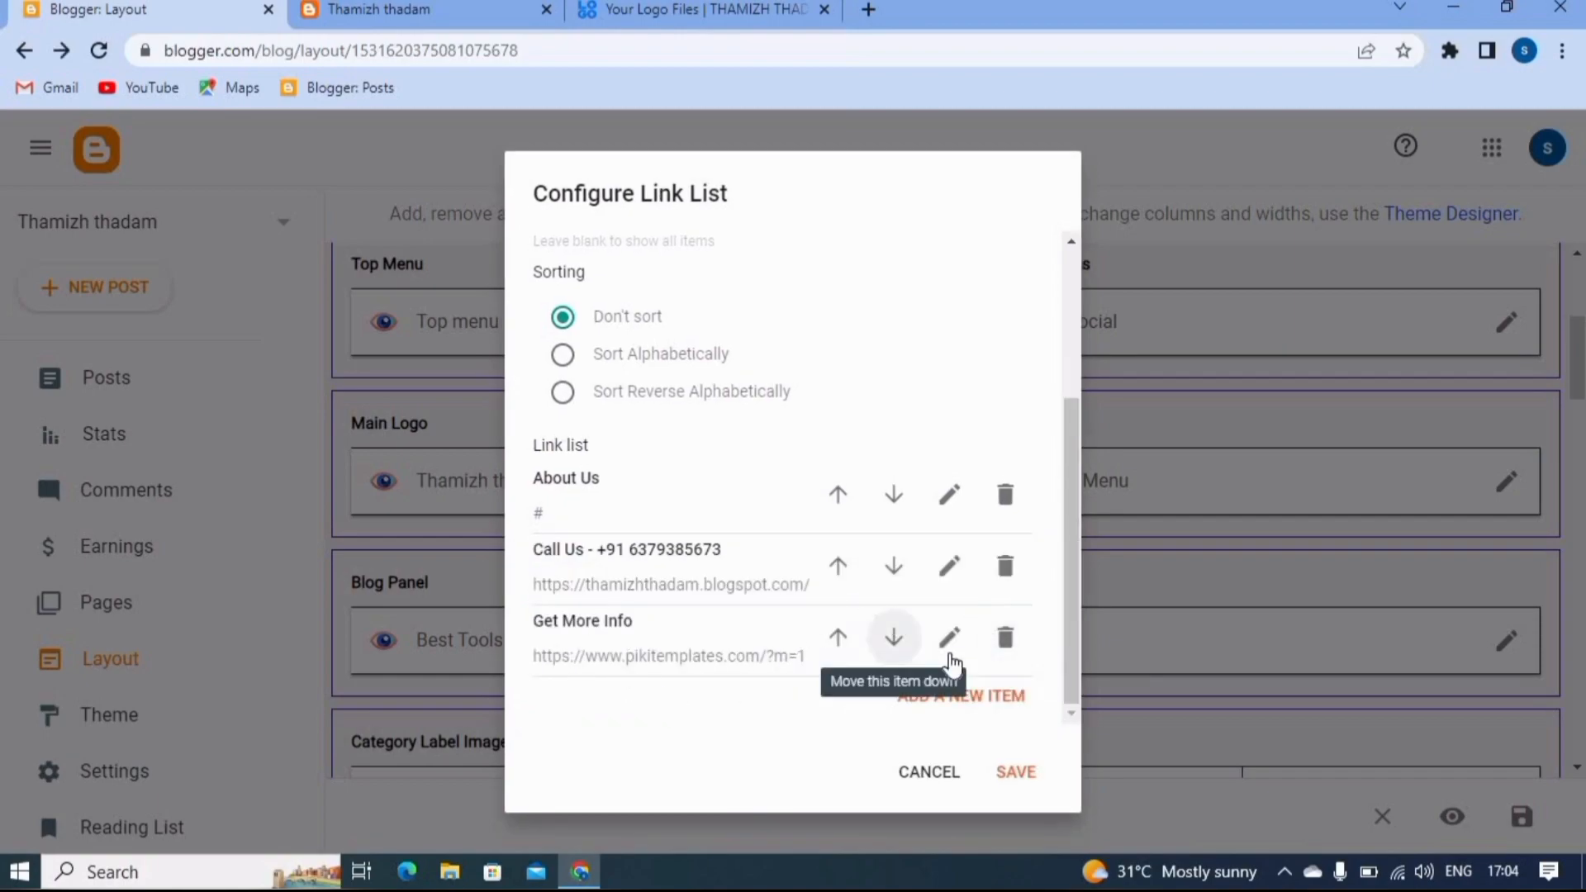
pyautogui.click(949, 644)
pyautogui.click(769, 666)
pyautogui.scroll(-3, 754, 661)
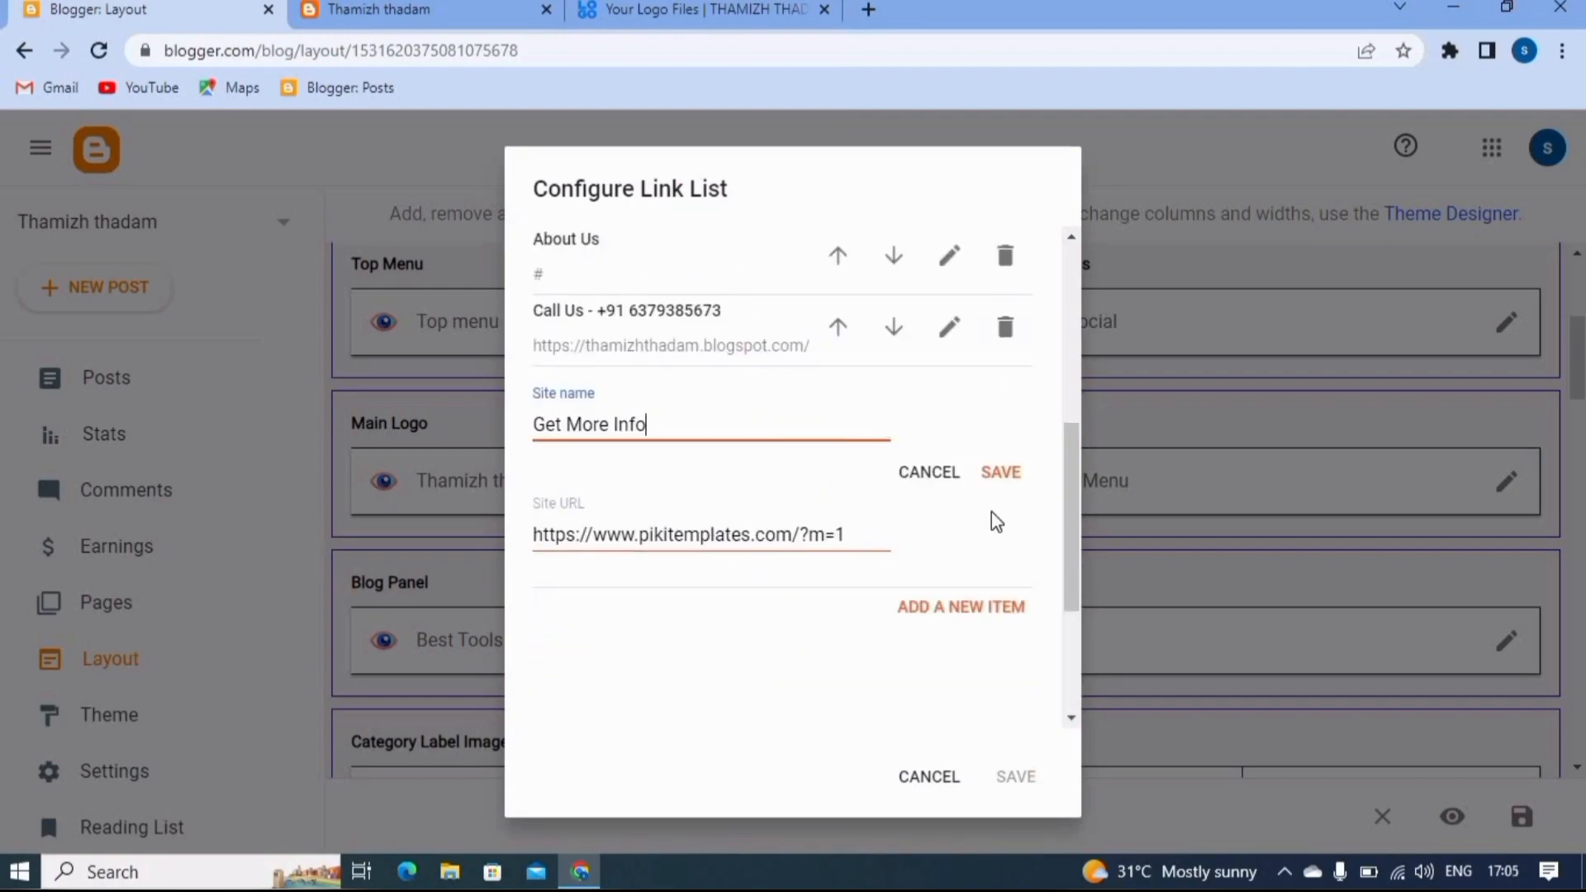
pyautogui.click(927, 472)
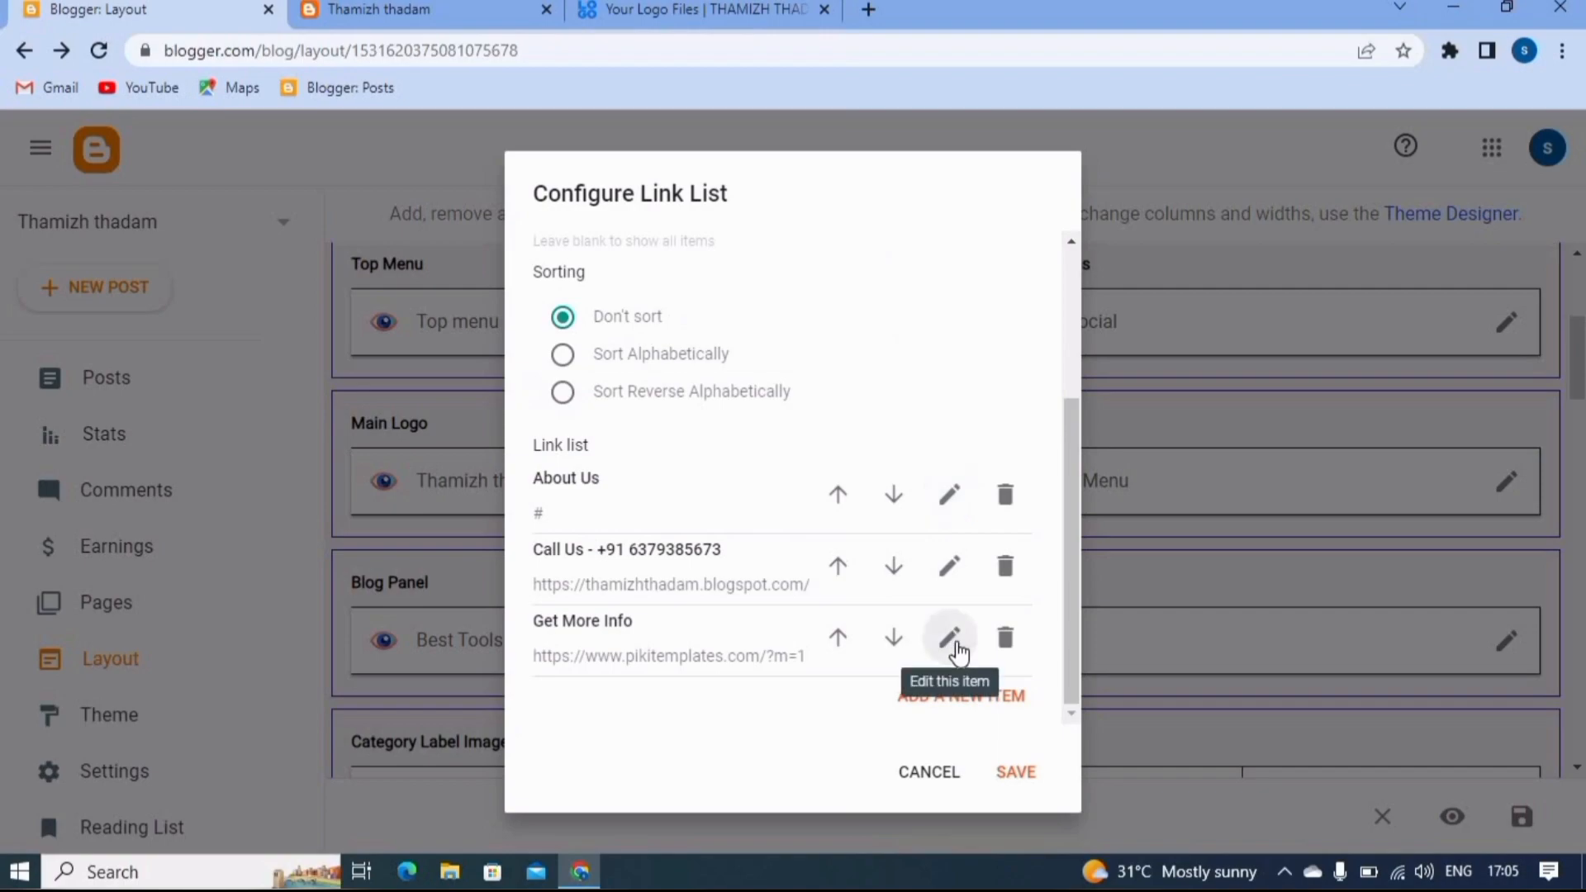
# - Delete the Get More Info item from the link list, then save the Top menu gadget and the layout
pyautogui.click(1005, 637)
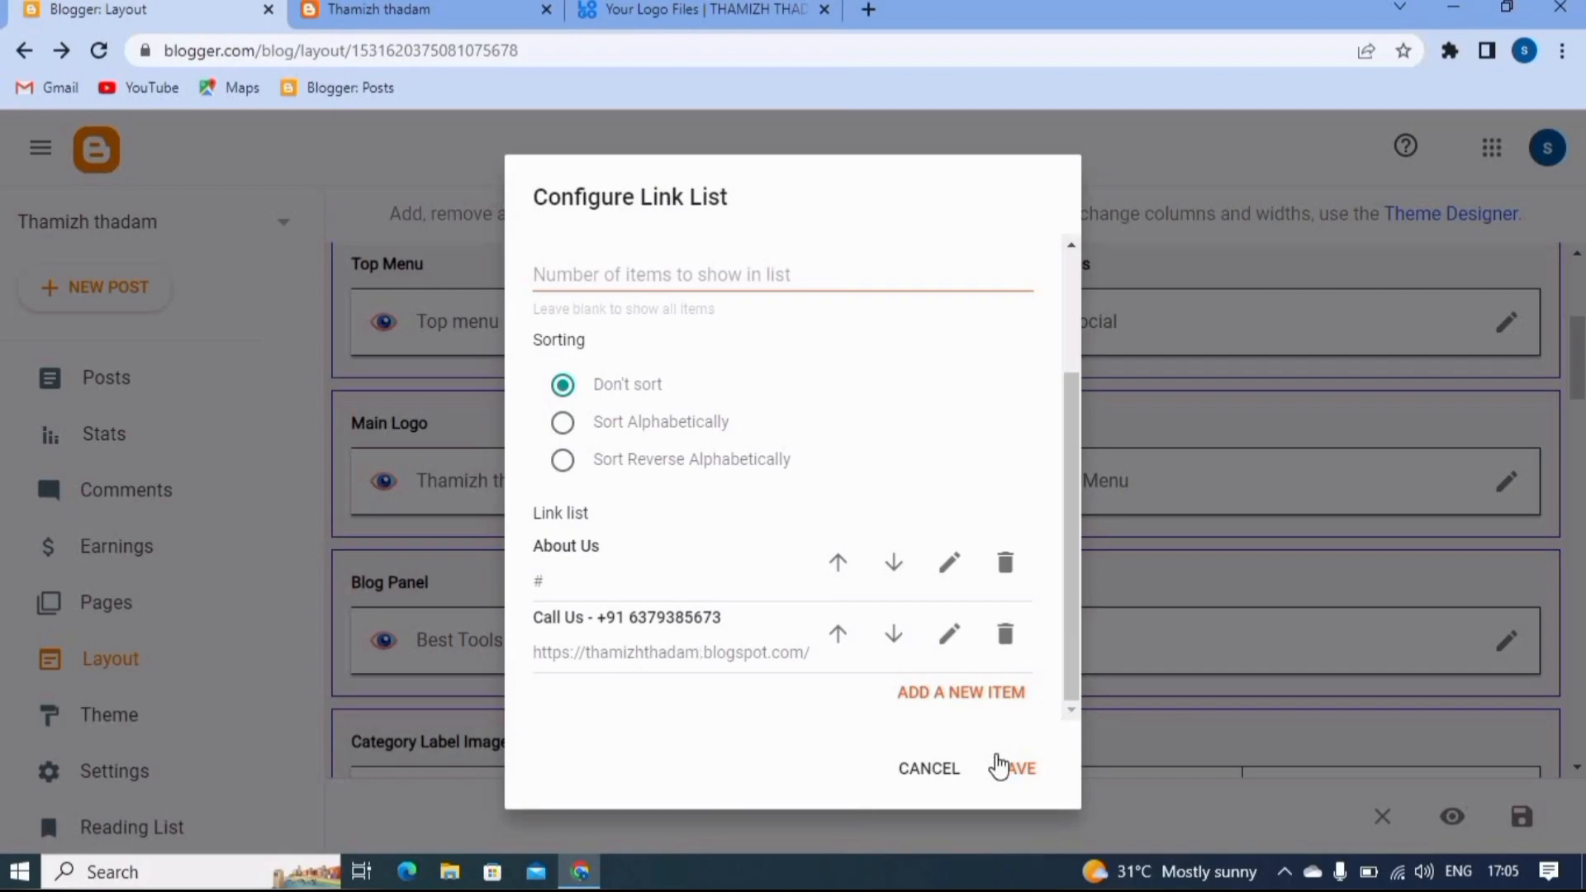
pyautogui.click(1025, 779)
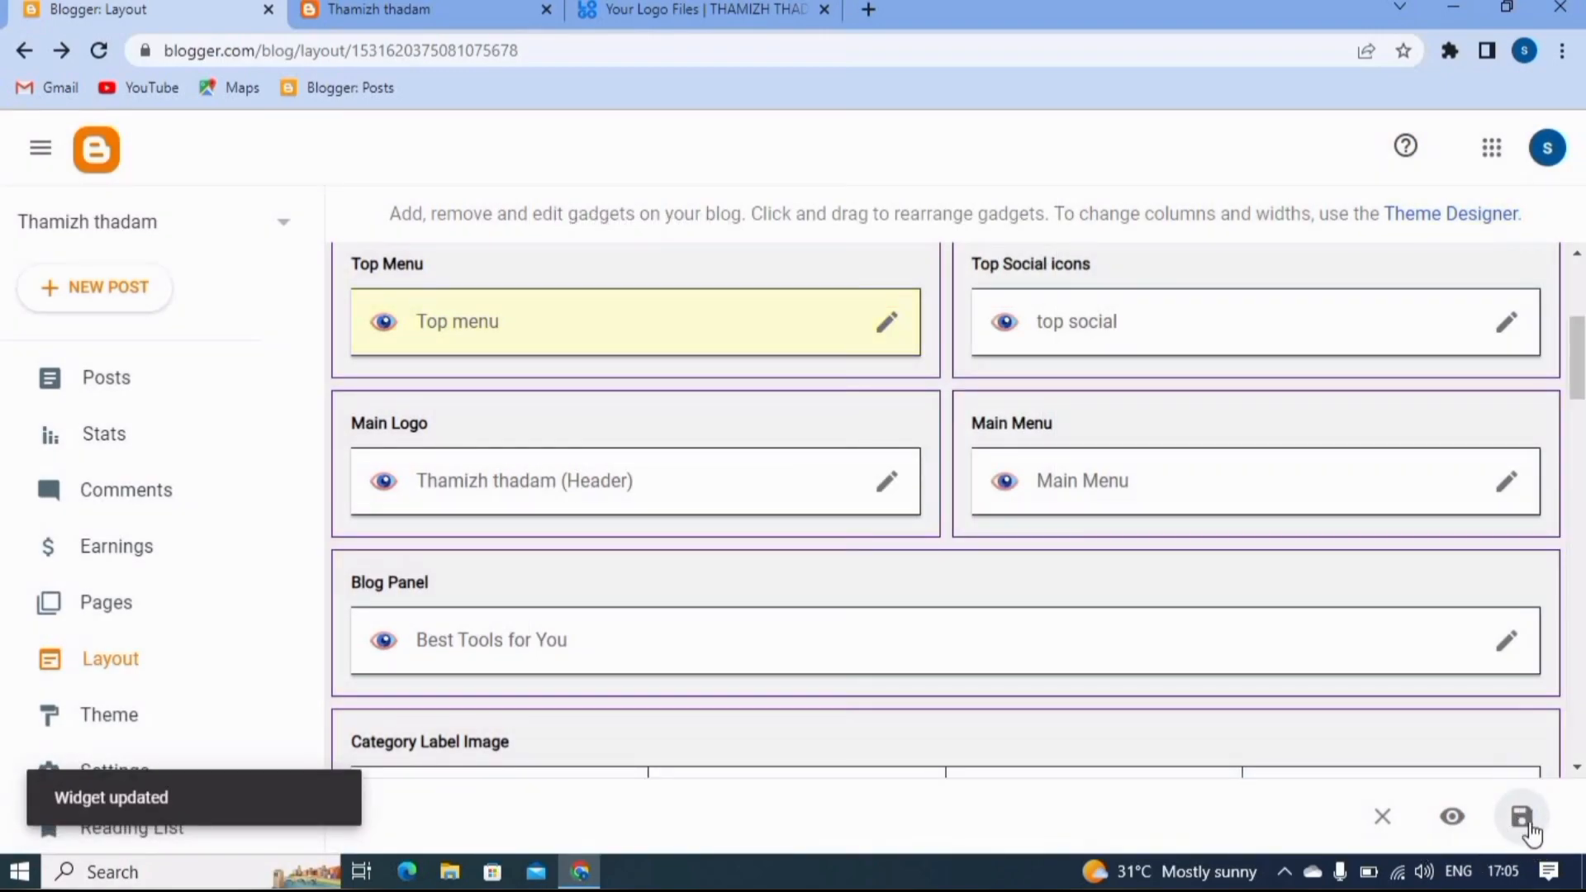
pyautogui.click(1528, 822)
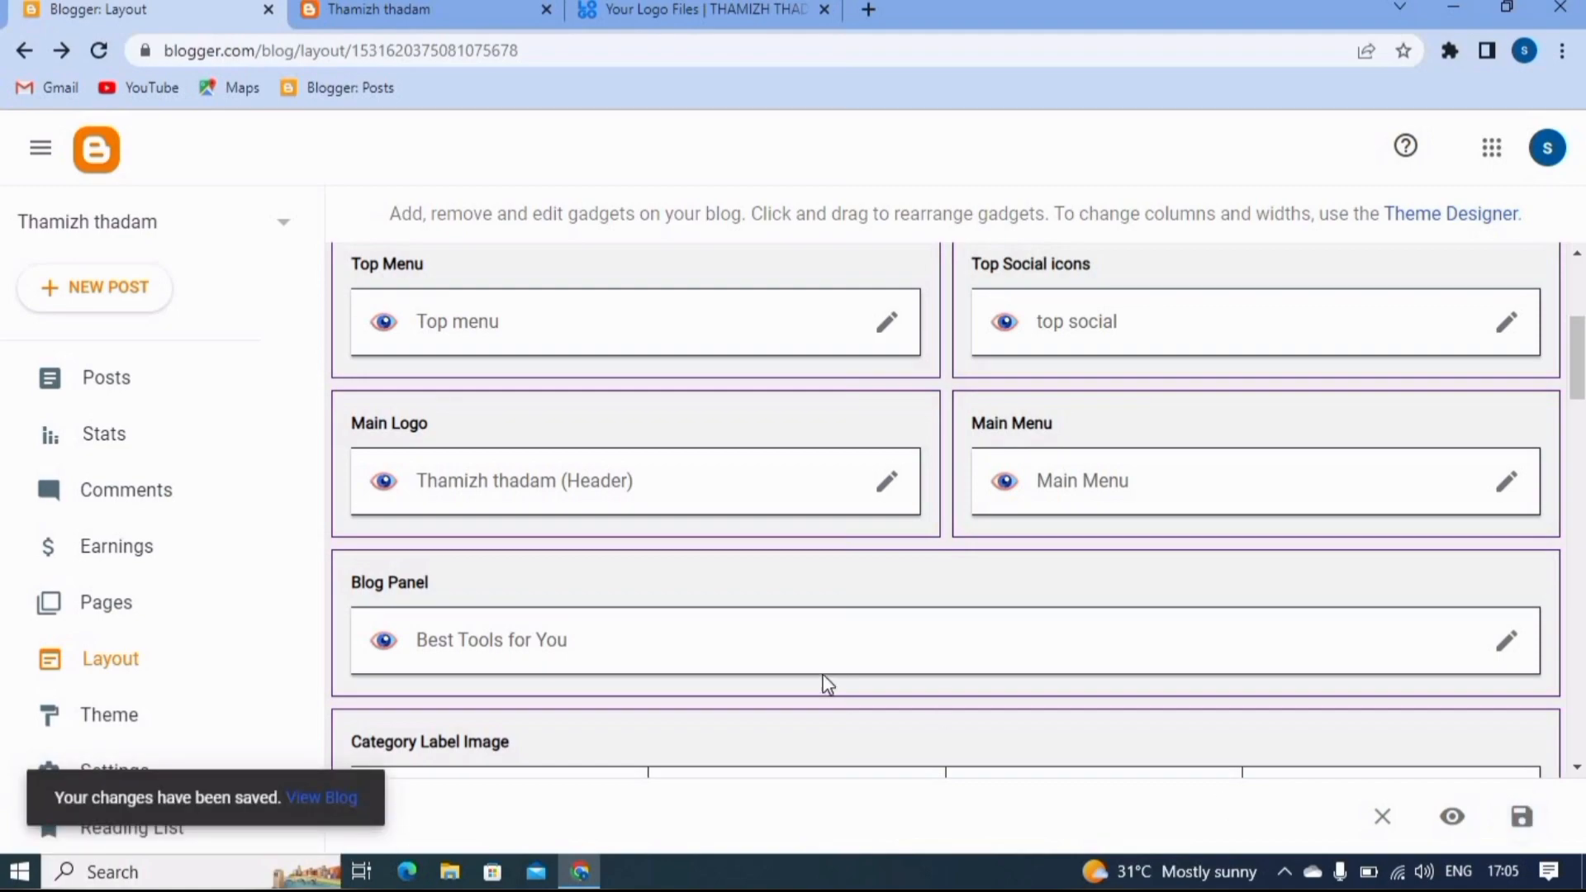
# - Reload the live blog to check the edited top menu links, and return to the Blogger layout page
pyautogui.click(356, 15)
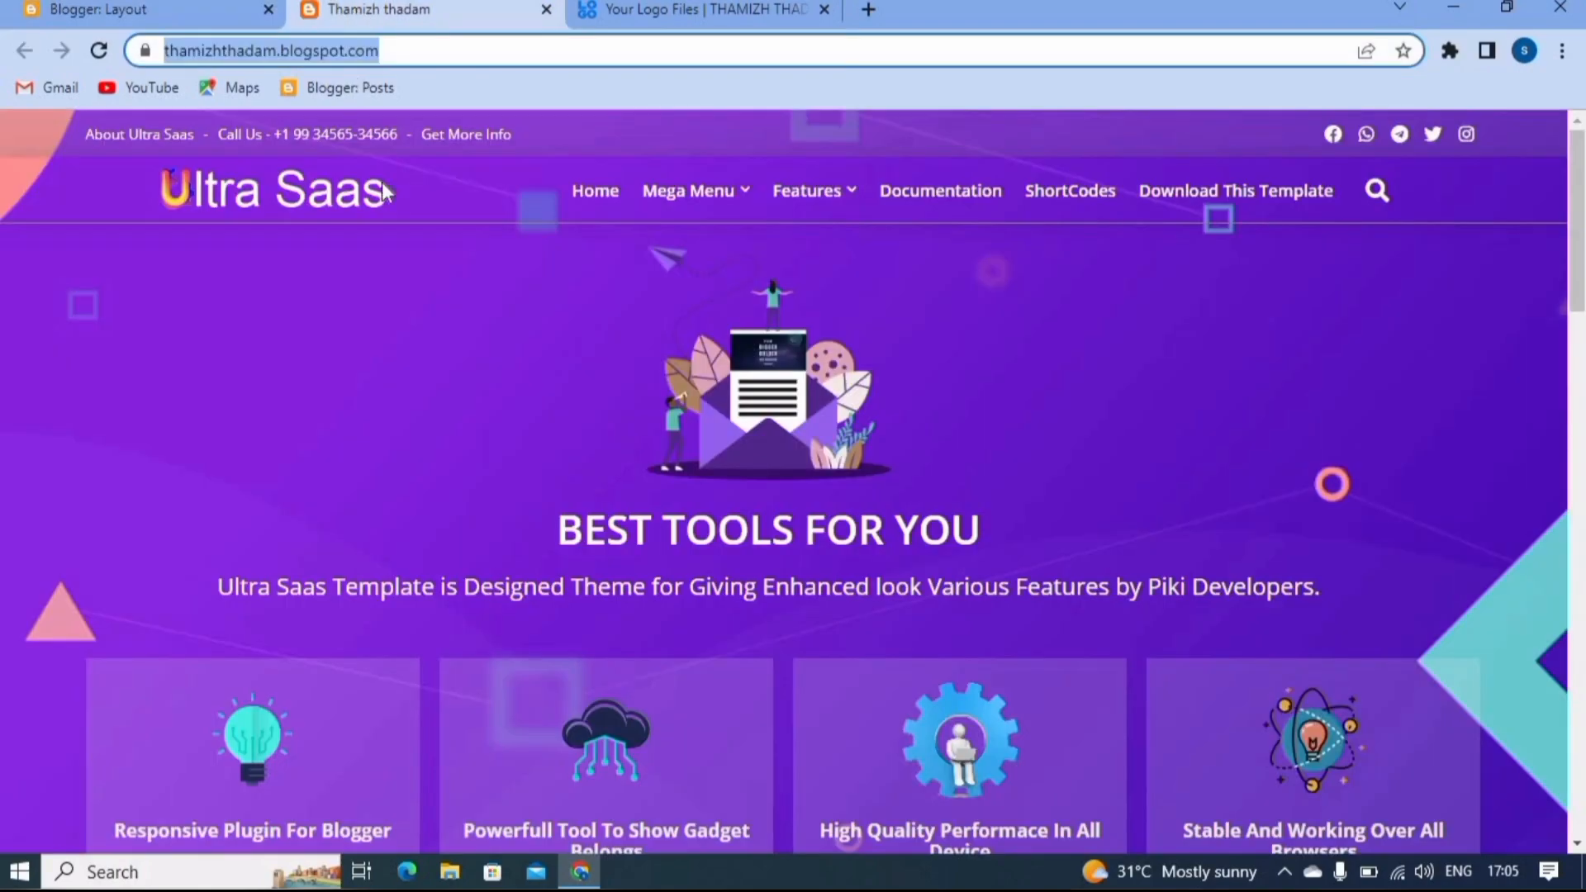
pyautogui.click(94, 55)
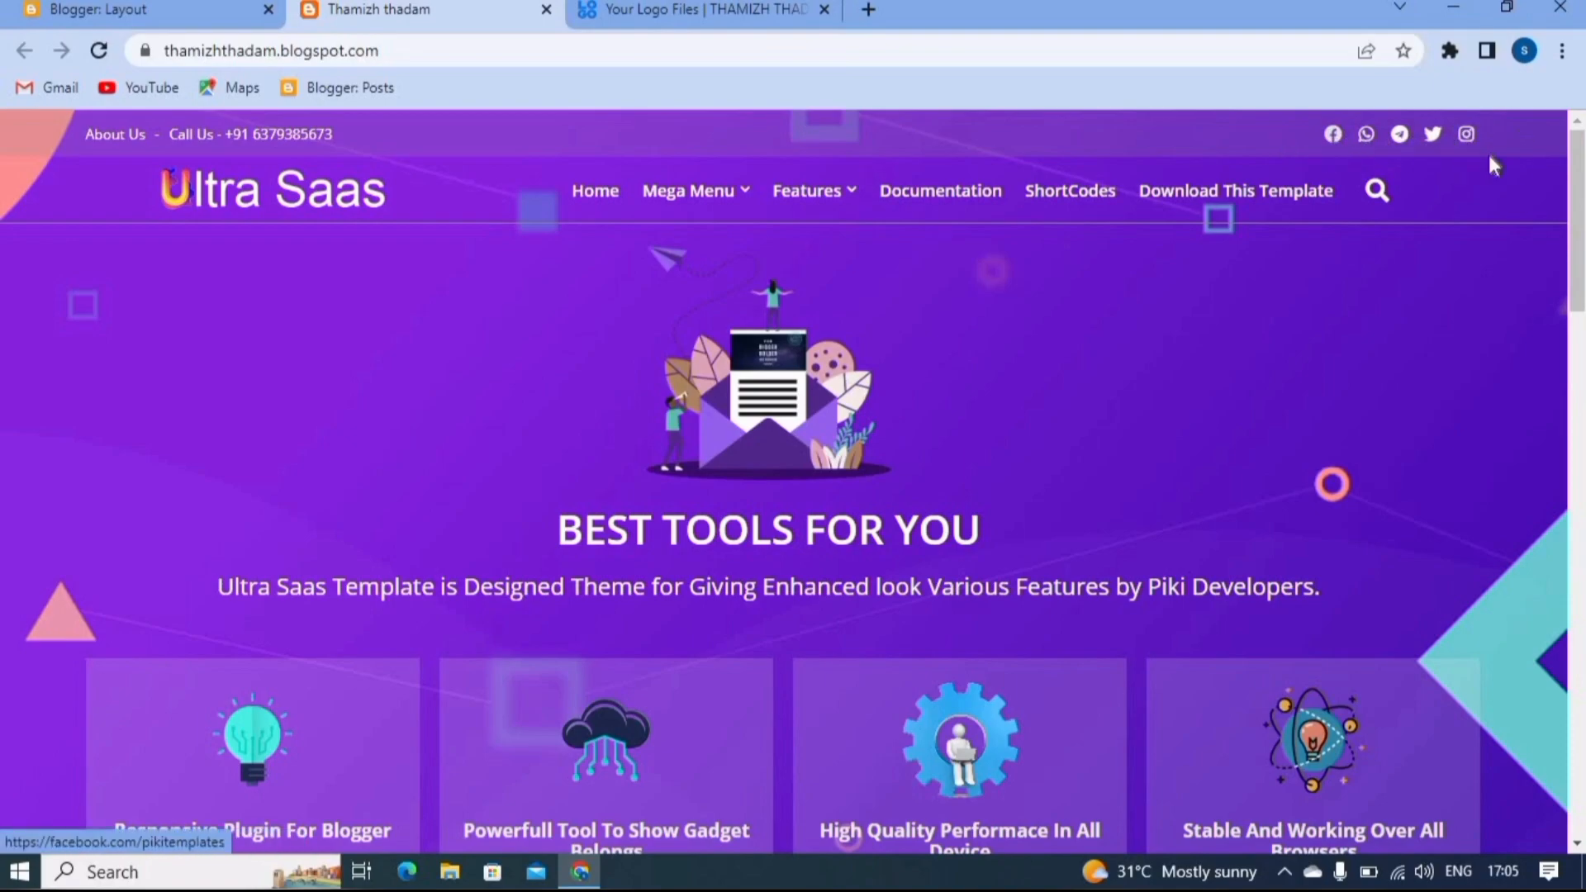
pyautogui.click(122, 12)
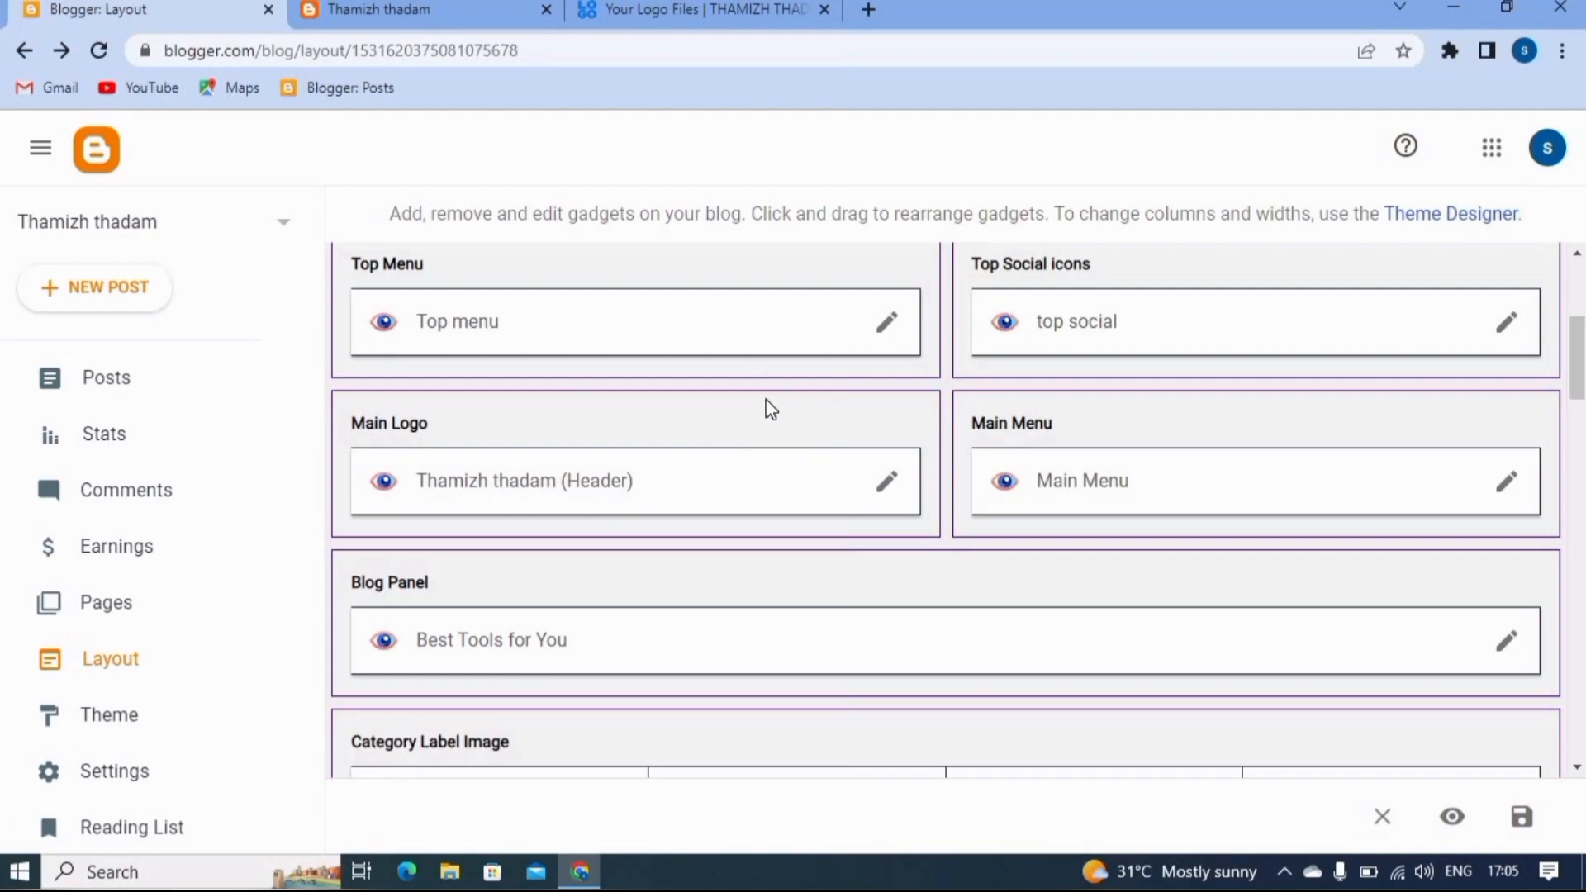
pyautogui.click(1507, 339)
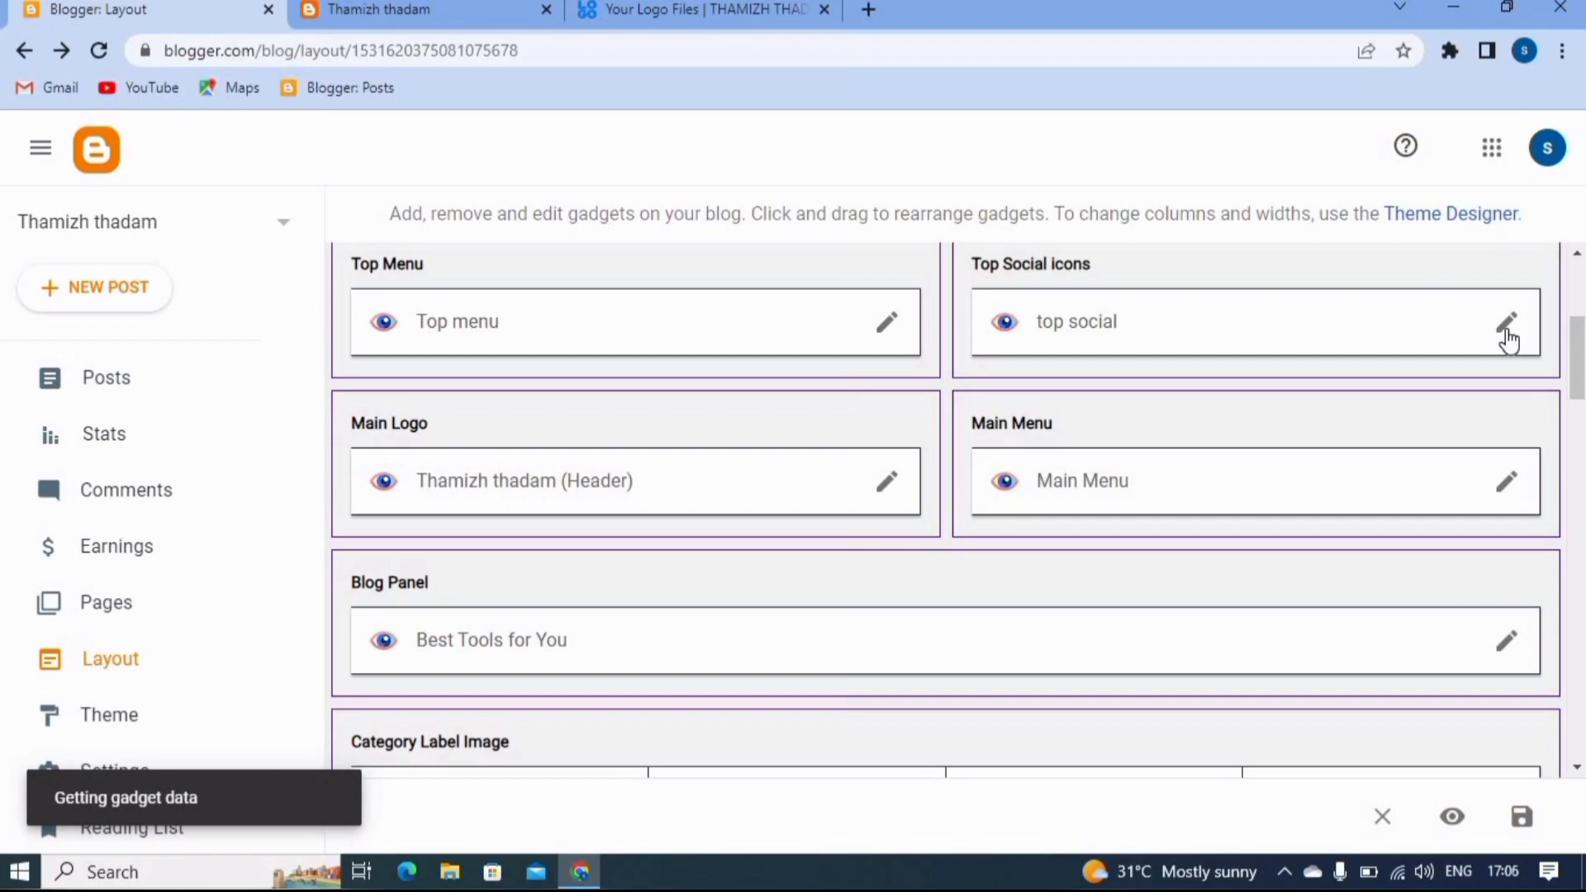
pyautogui.scroll(-4, 798, 431)
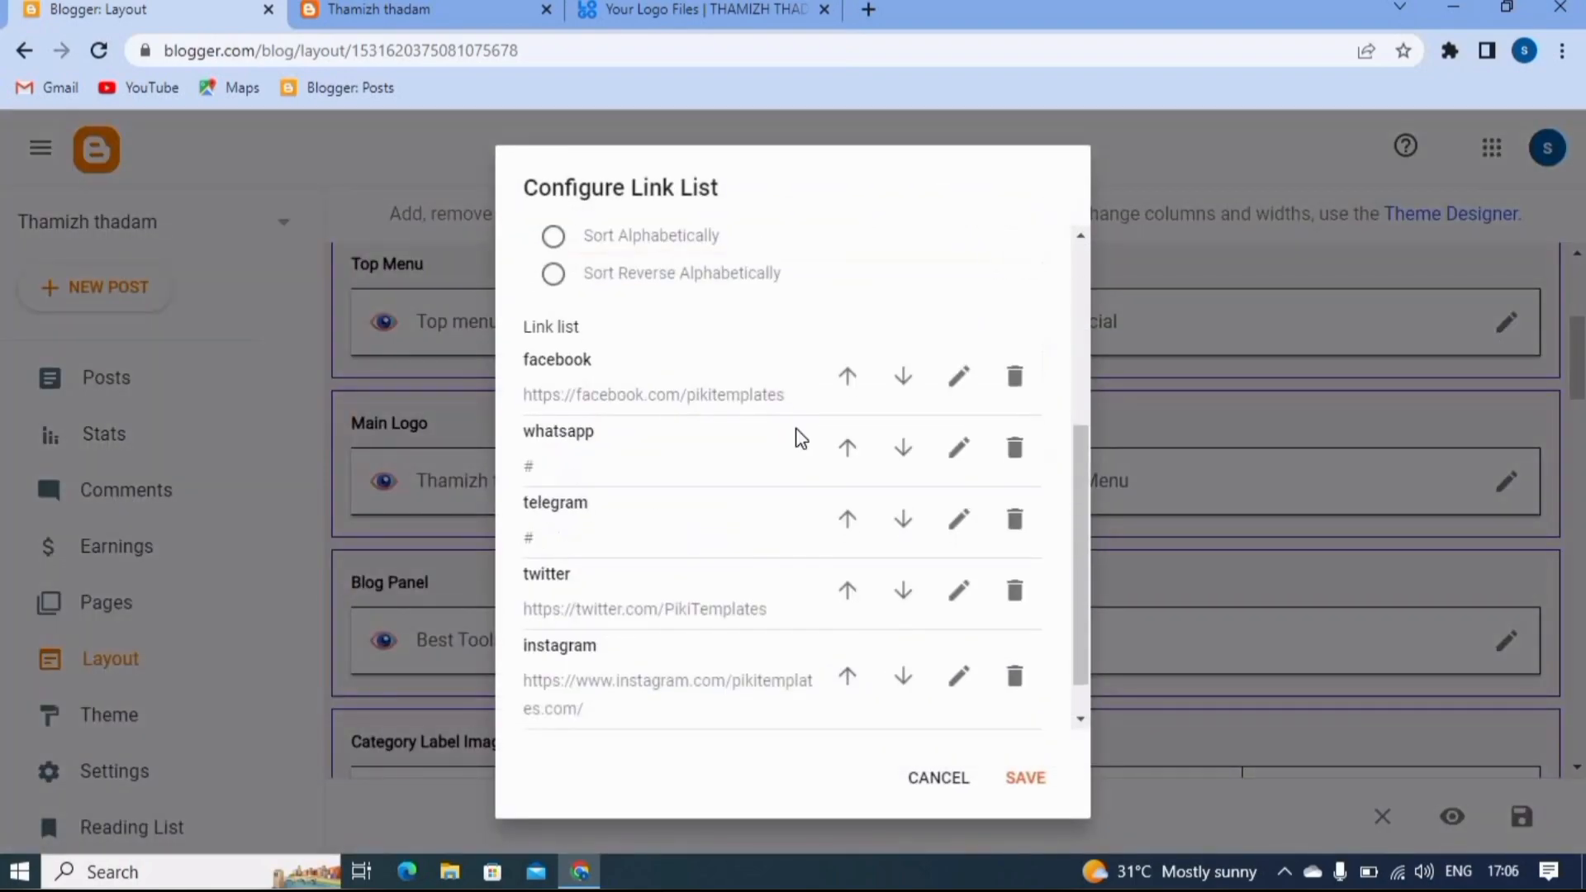
pyautogui.scroll(-1, 799, 437)
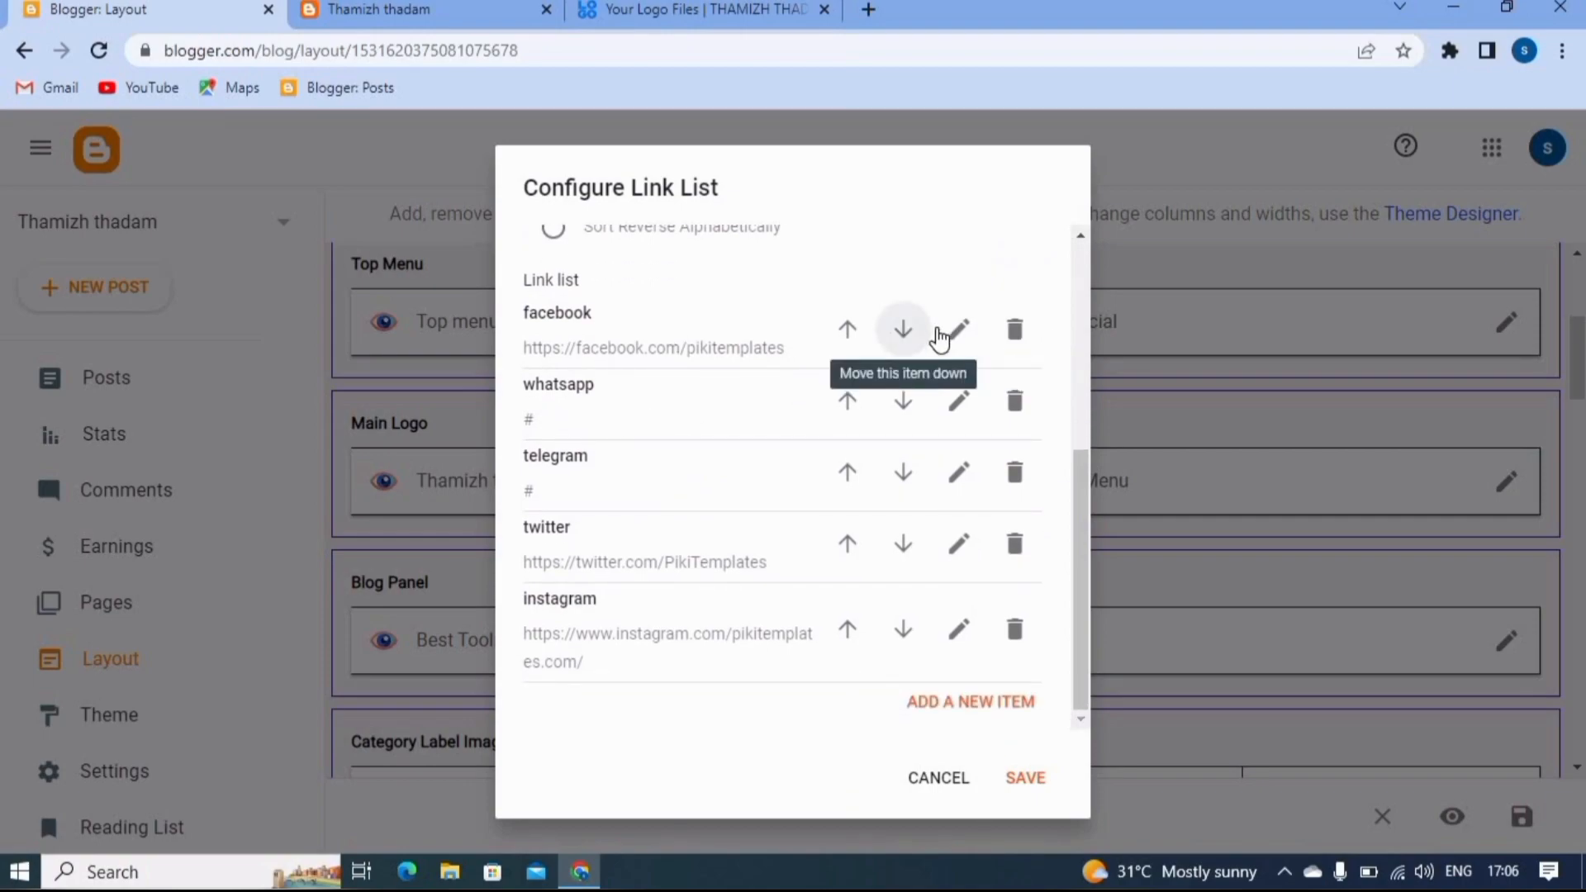
pyautogui.click(963, 351)
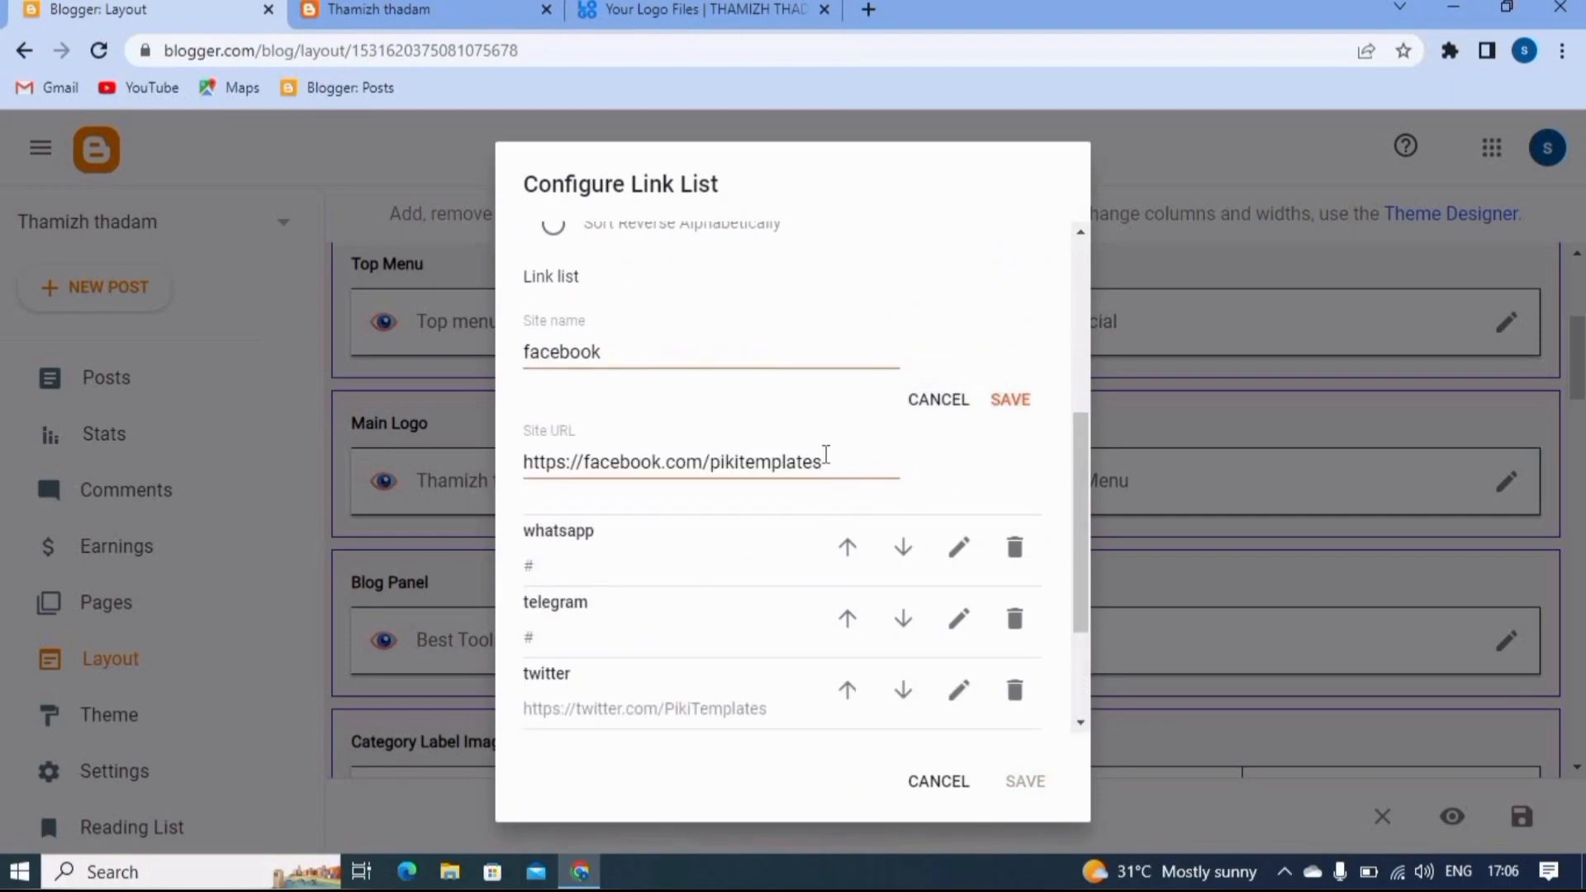
pyautogui.click(851, 455)
pyautogui.press('BackSpace')
pyautogui.press('BackSpace')
pyautogui.press('BackSpace')
pyautogui.press('BackSpace')
pyautogui.press('BackSpace')
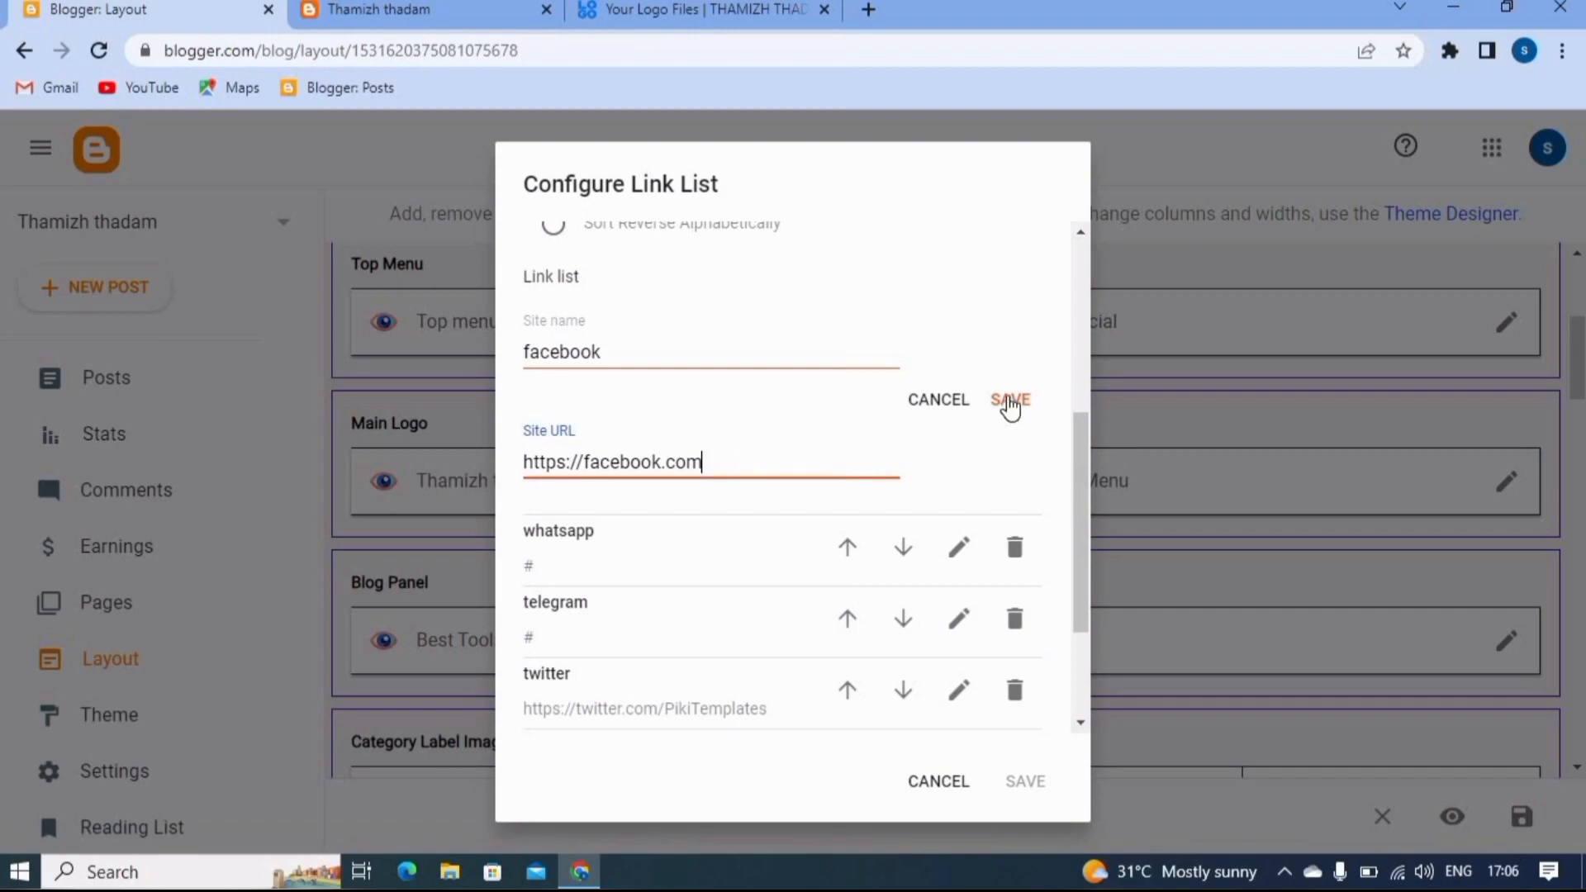
pyautogui.click(1012, 398)
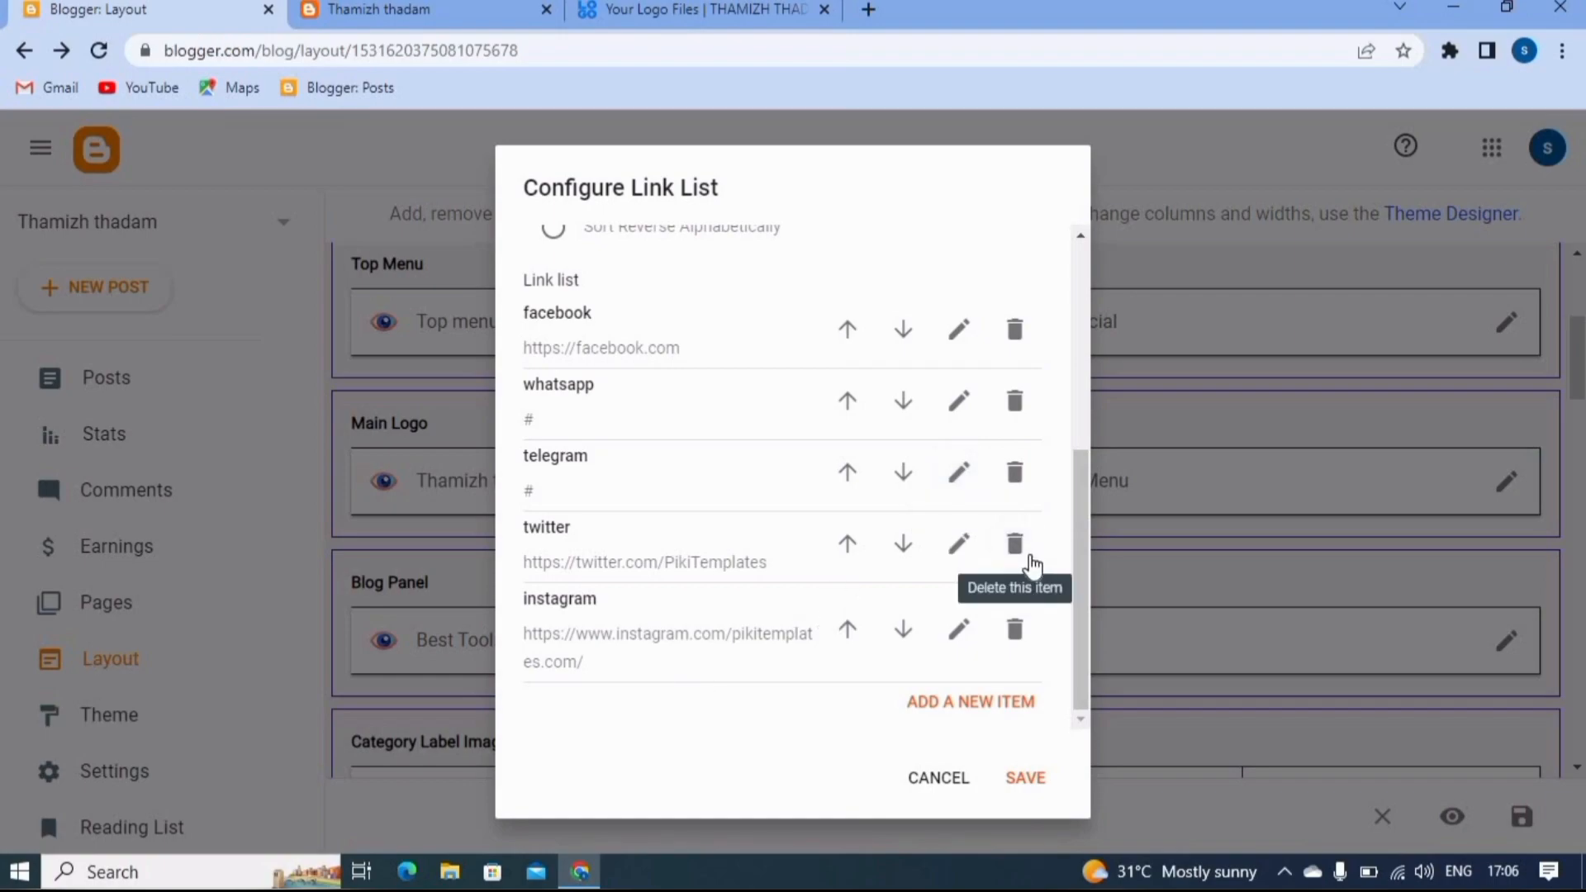
pyautogui.click(1020, 562)
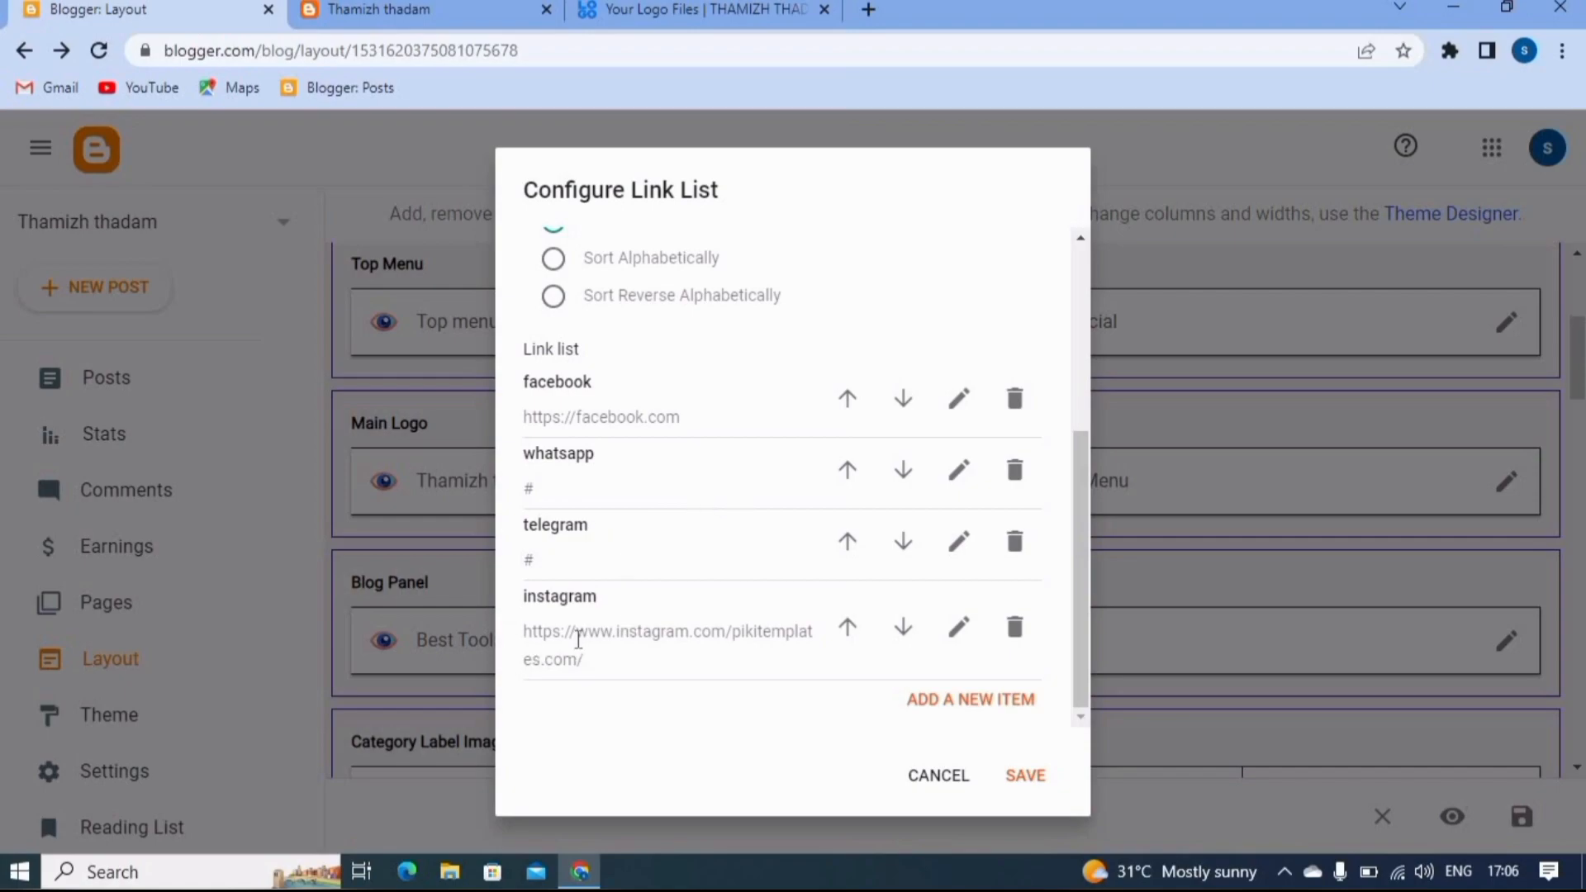
pyautogui.click(958, 628)
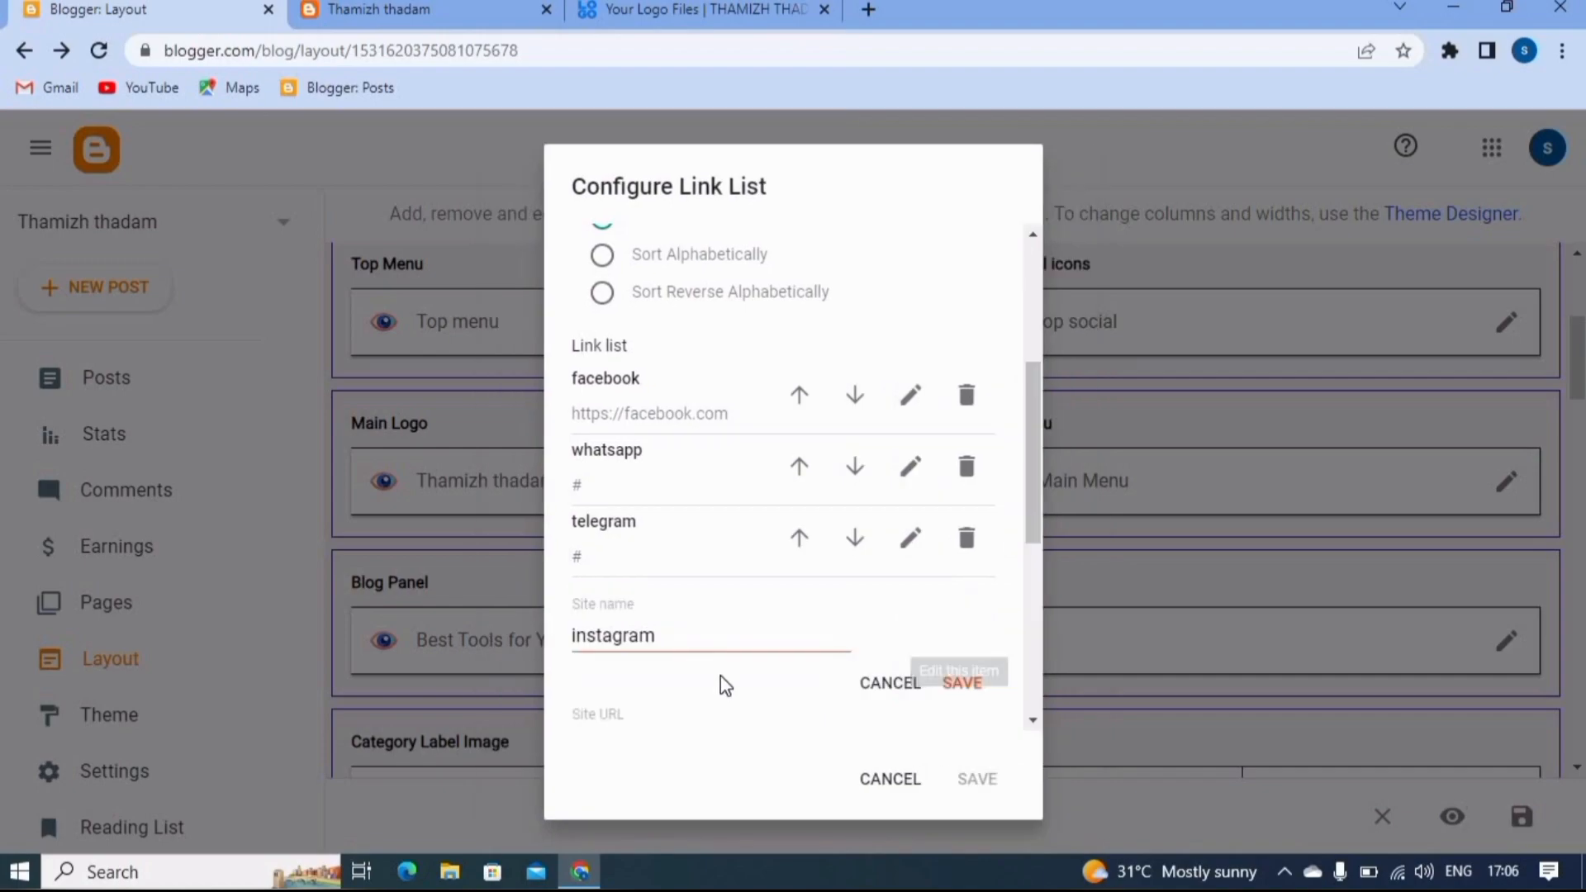
pyautogui.scroll(-4, 697, 646)
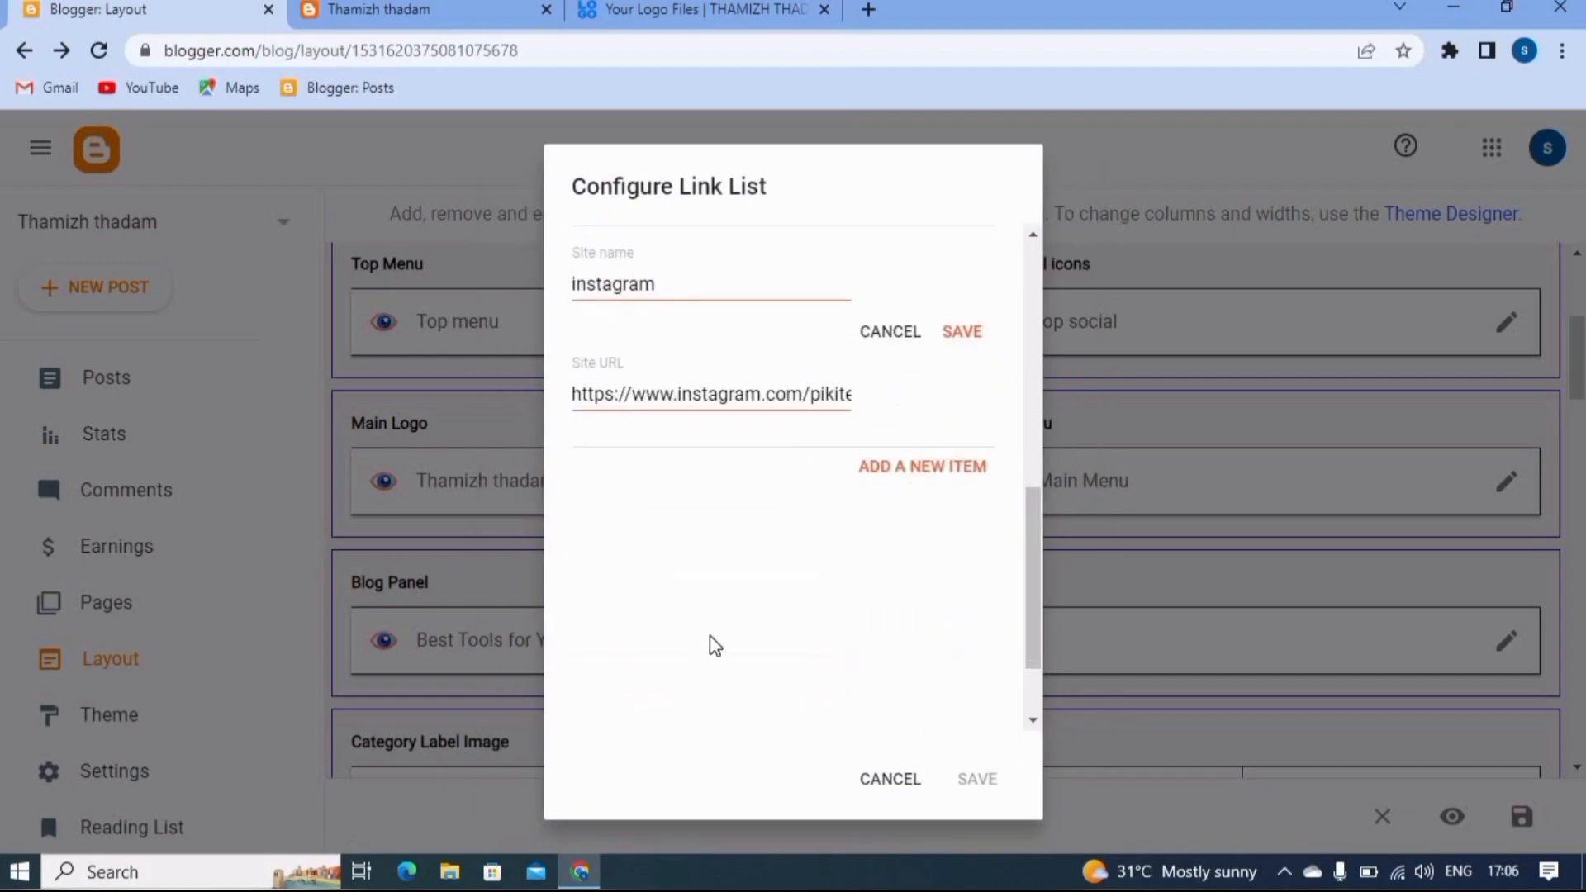
pyautogui.click(841, 393)
pyautogui.press('End')
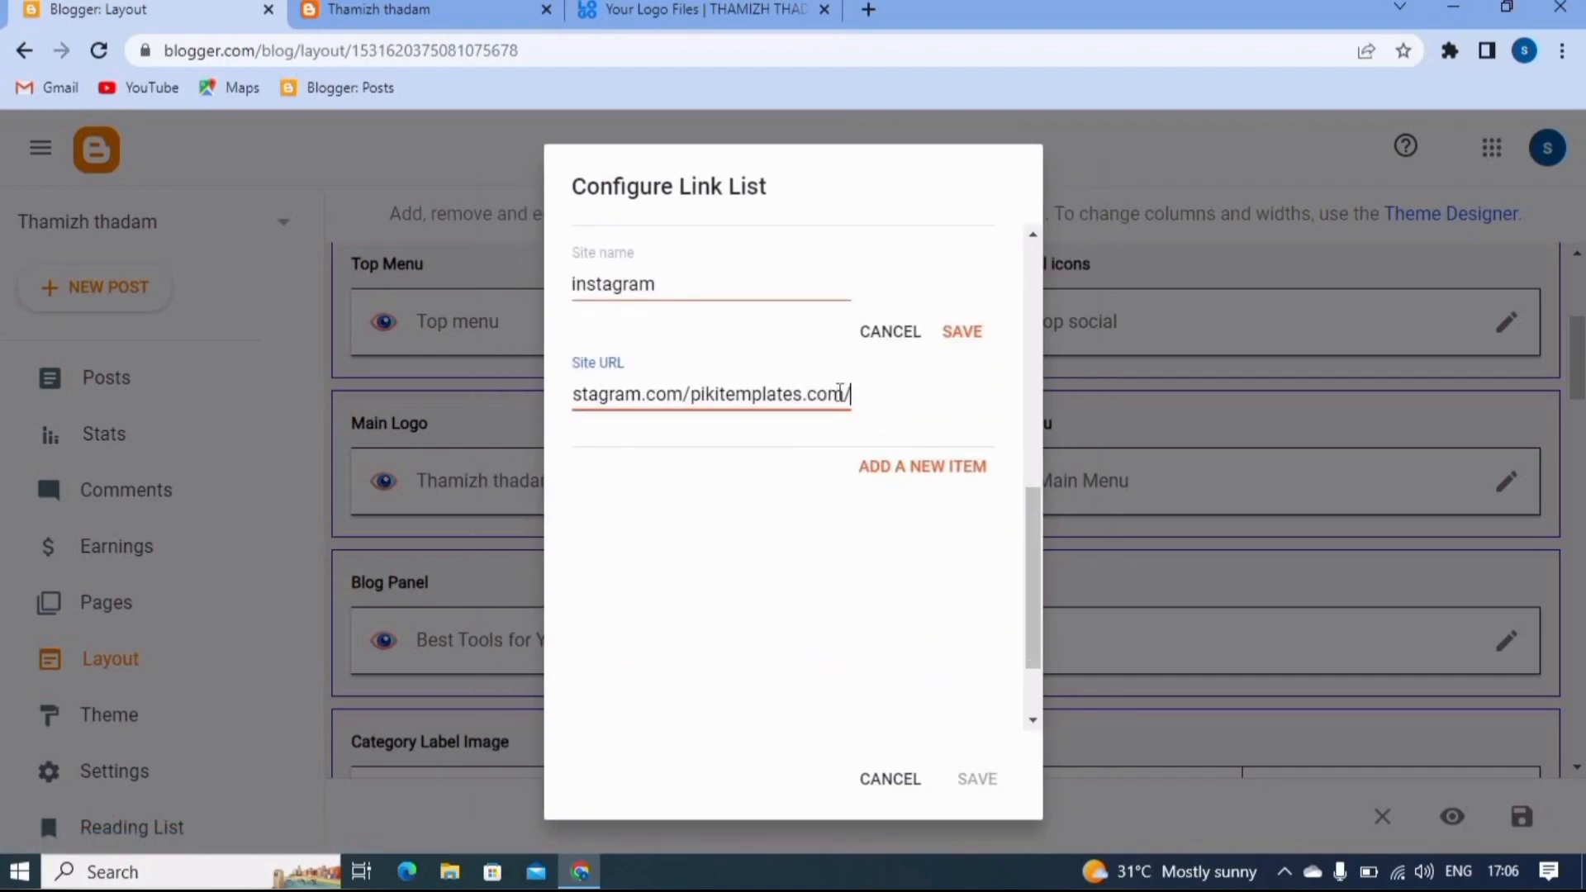
pyautogui.press('BackSpace')
pyautogui.press('BackSpace')
pyautogui.press('BackSpace')
pyautogui.press('BackSpace')
pyautogui.press('BackSpace')
pyautogui.press('BackSpace')
pyautogui.press('BackSpace')
pyautogui.press('BackSpace')
pyautogui.press('BackSpace')
pyautogui.press('BackSpace')
pyautogui.press('BackSpace')
pyautogui.press('BackSpace')
pyautogui.press('BackSpace')
pyautogui.press('BackSpace')
pyautogui.press('BackSpace')
pyautogui.press('BackSpace')
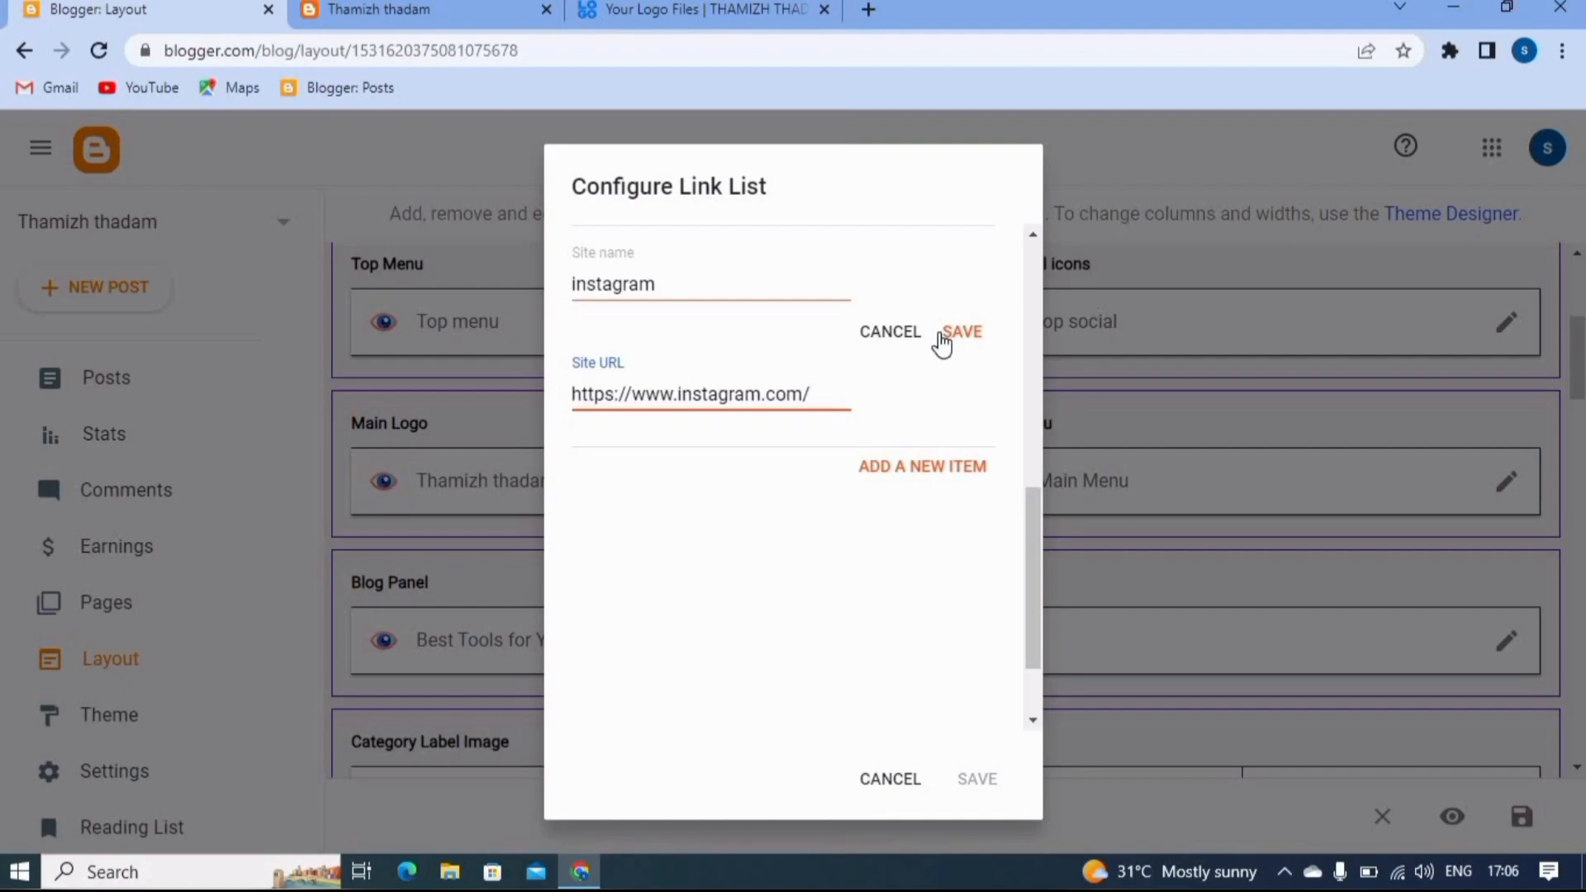
pyautogui.click(955, 338)
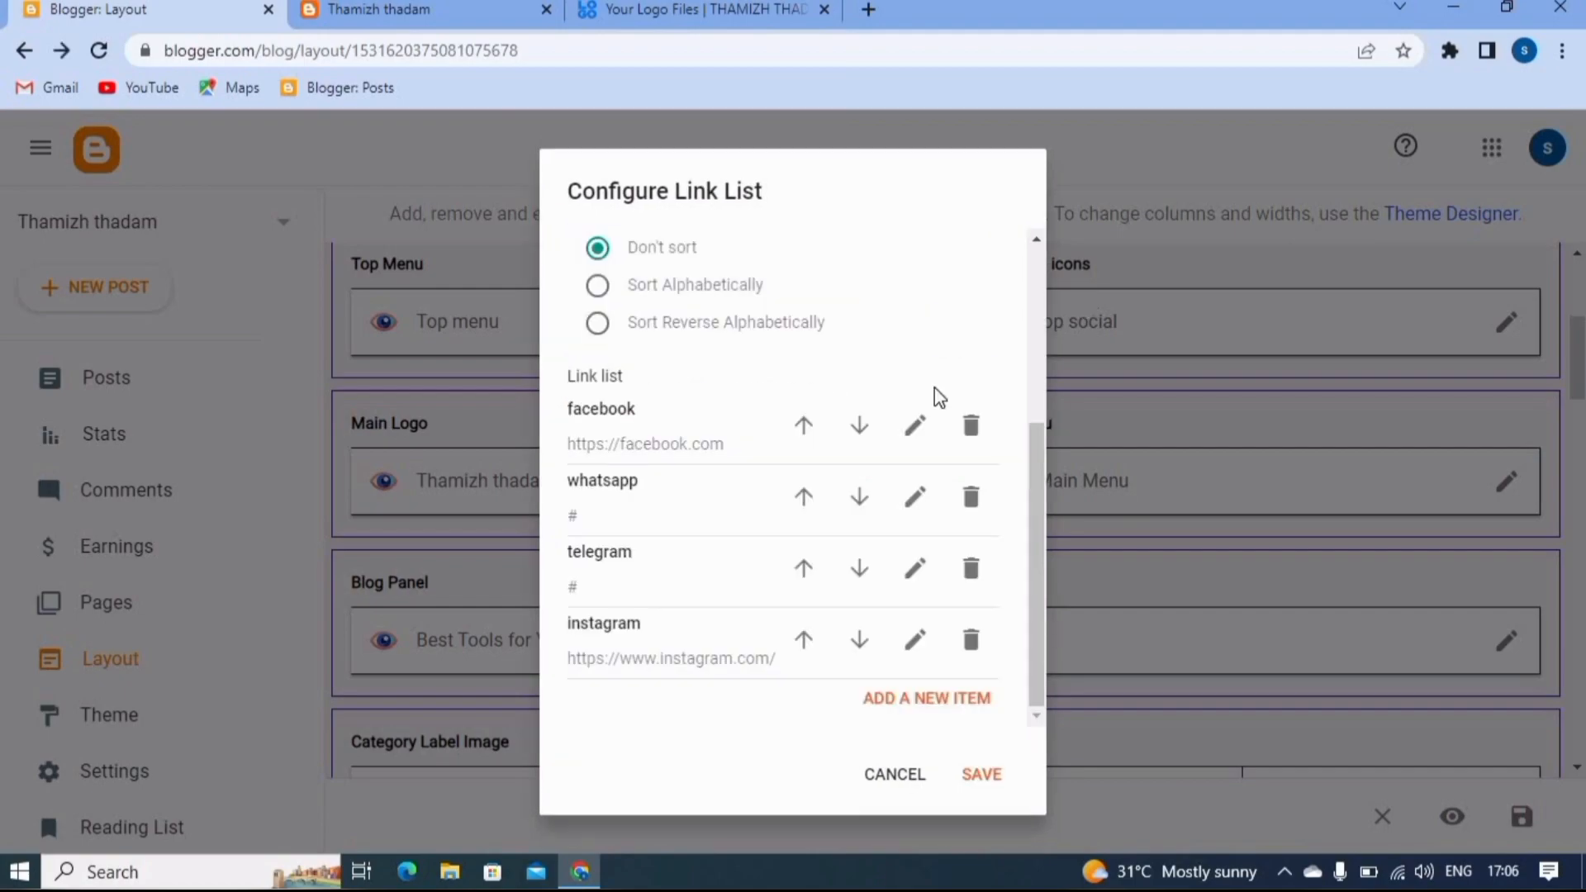
# - Save the top social gadget and the layout, and reload the live blog to check the social icons
pyautogui.click(981, 776)
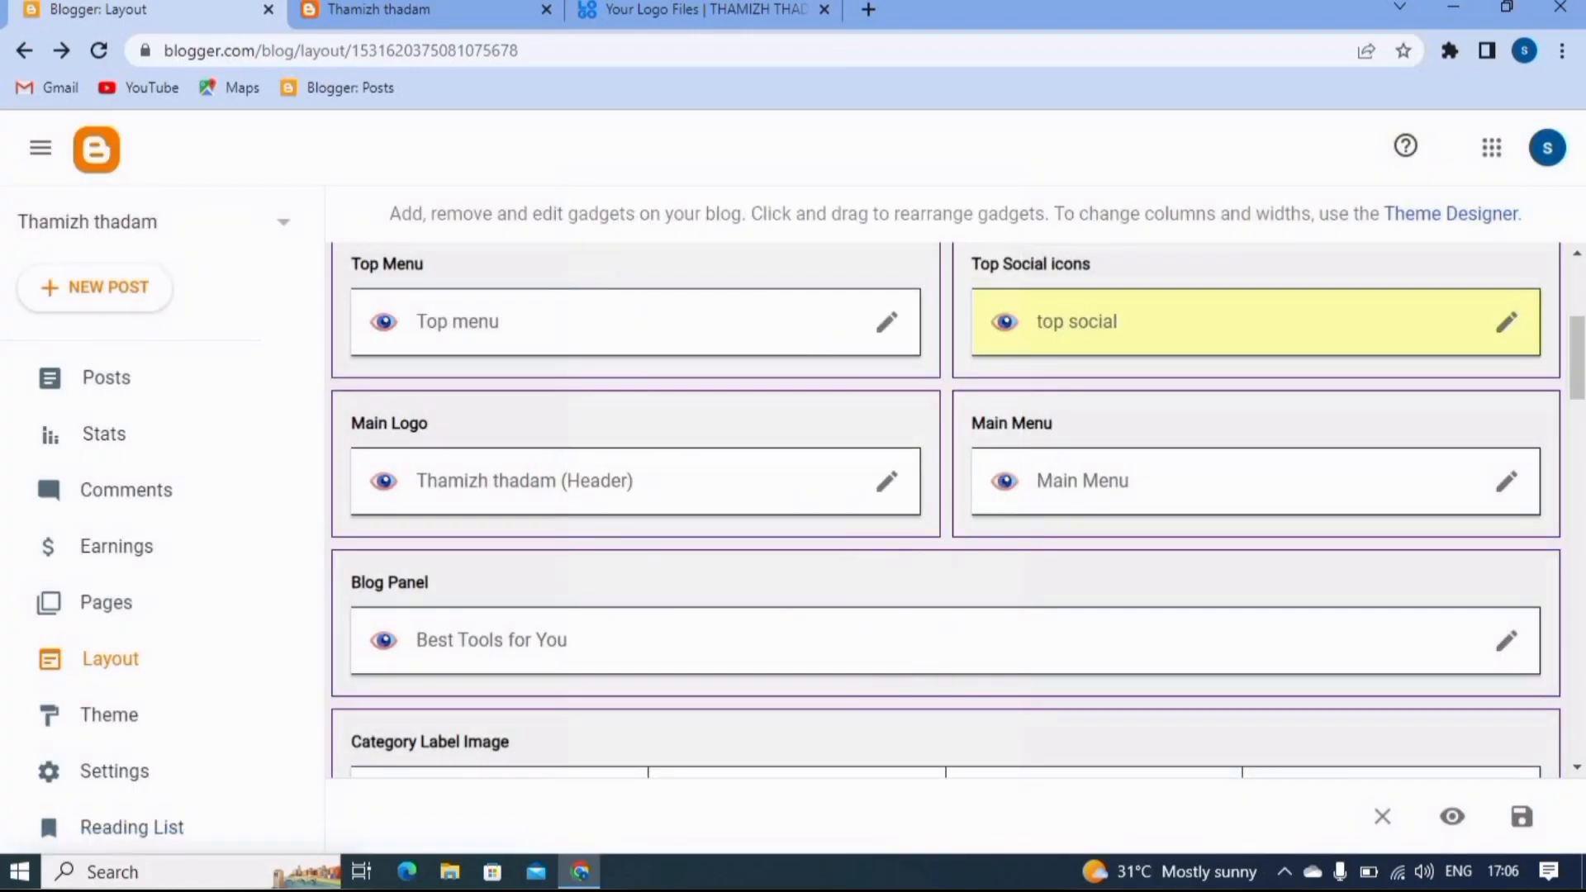
pyautogui.click(1524, 818)
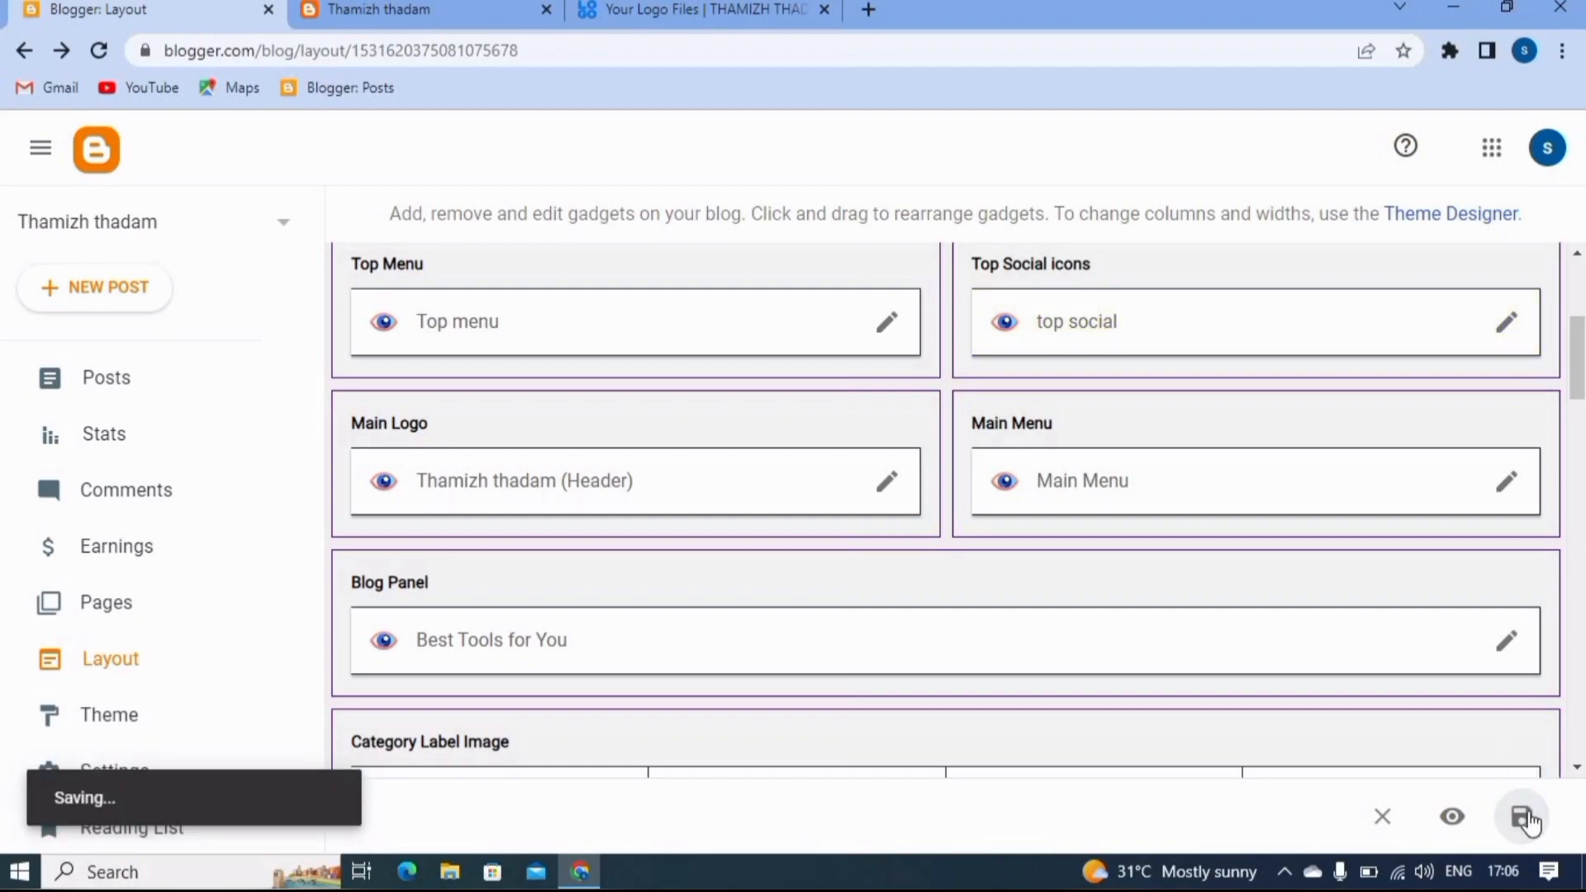
pyautogui.click(433, 15)
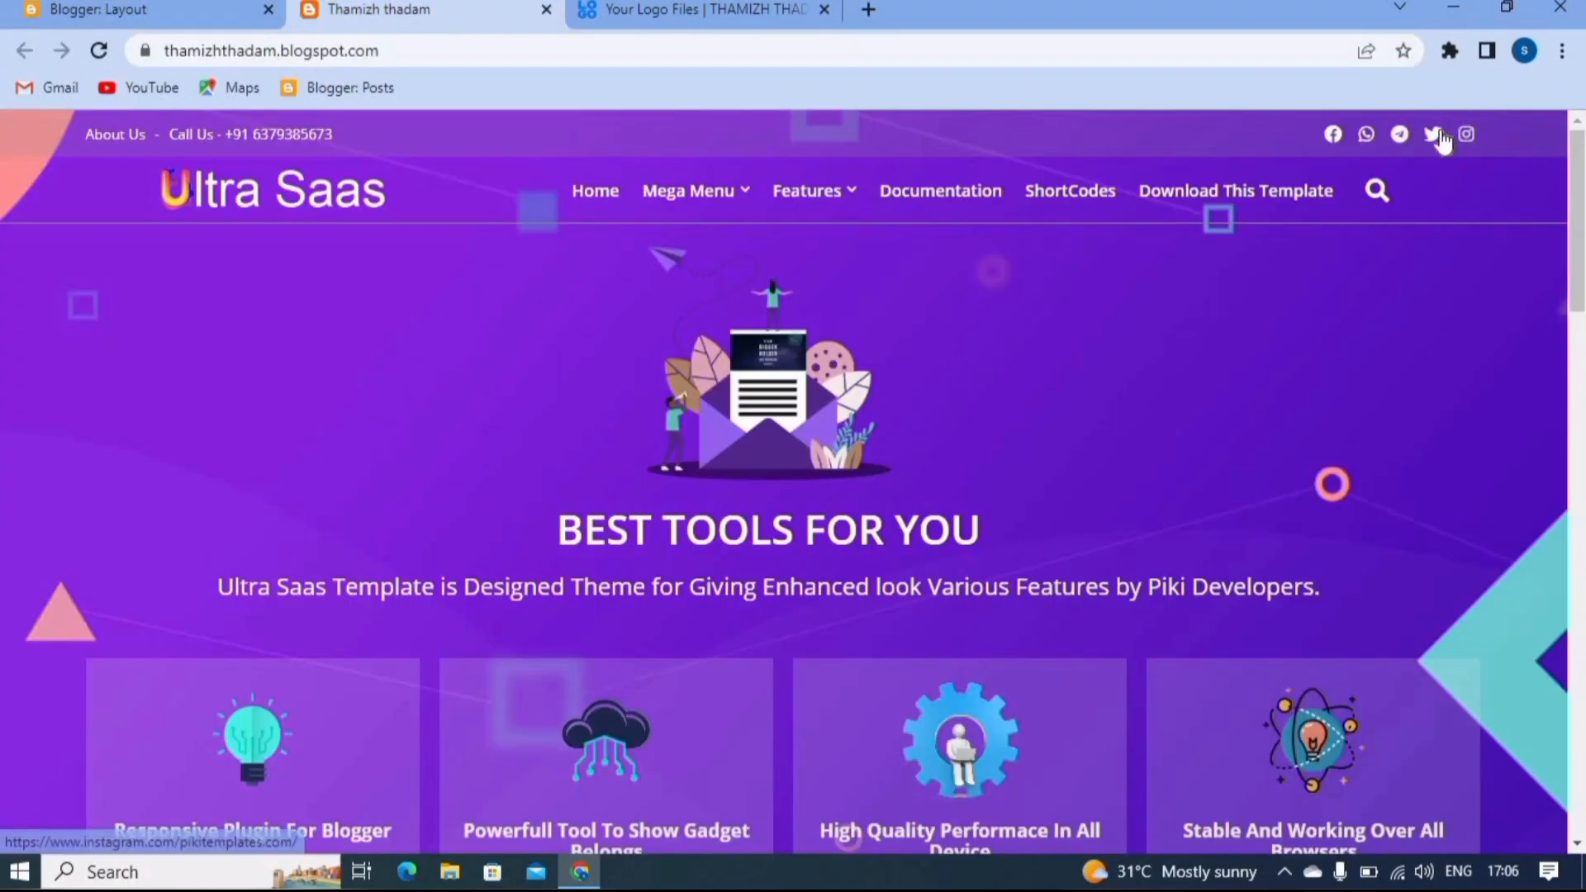
pyautogui.click(101, 51)
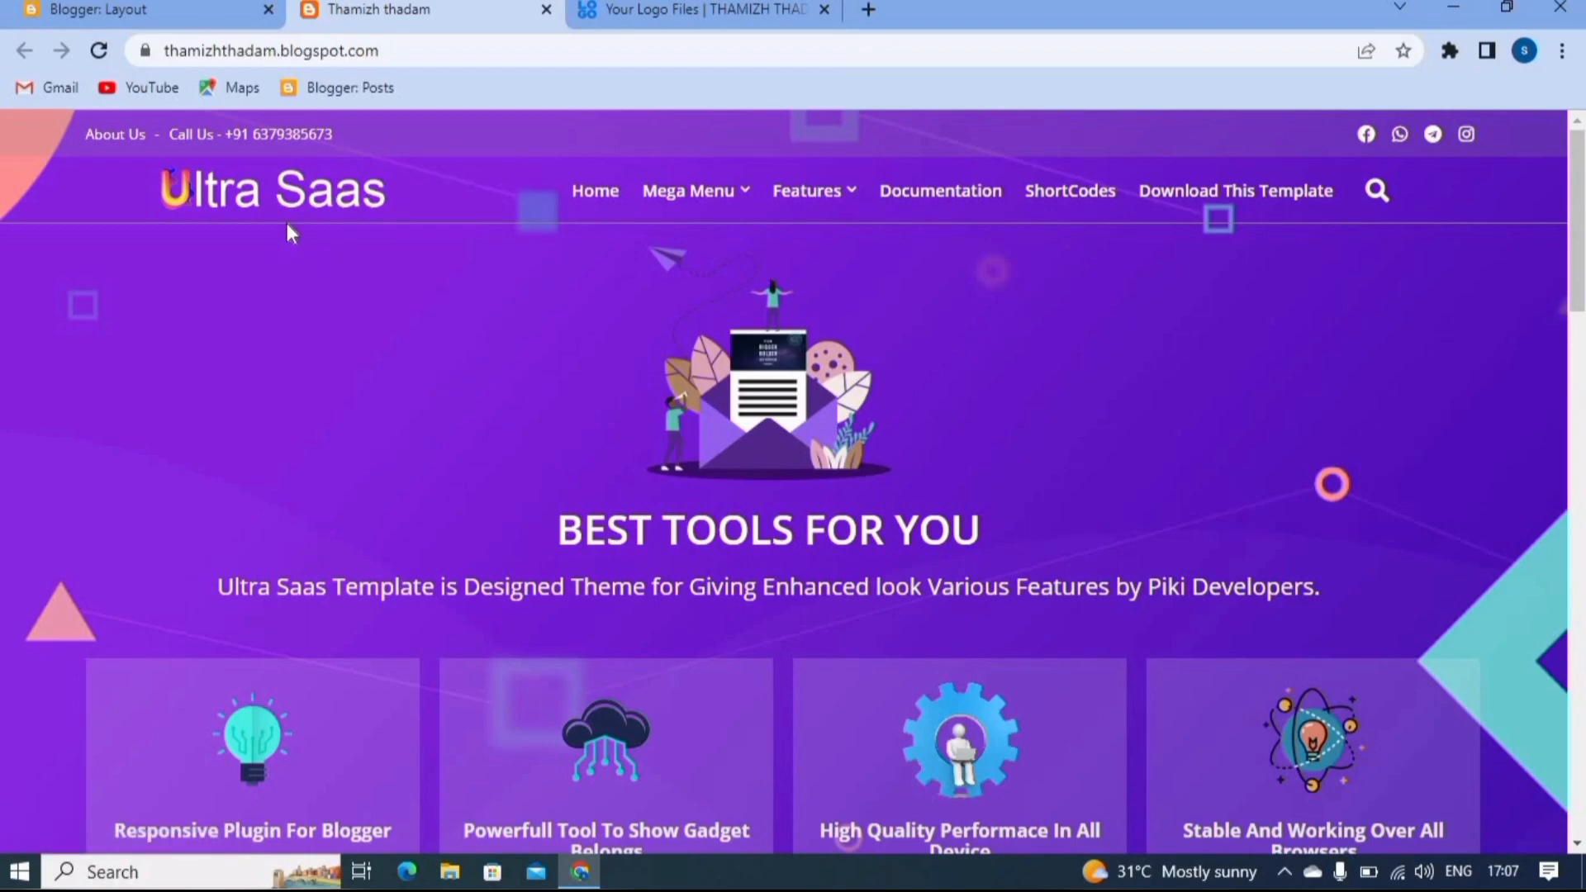
# - Switch to the logo.com page of logo files and download the Logo Zip File
pyautogui.click(640, 6)
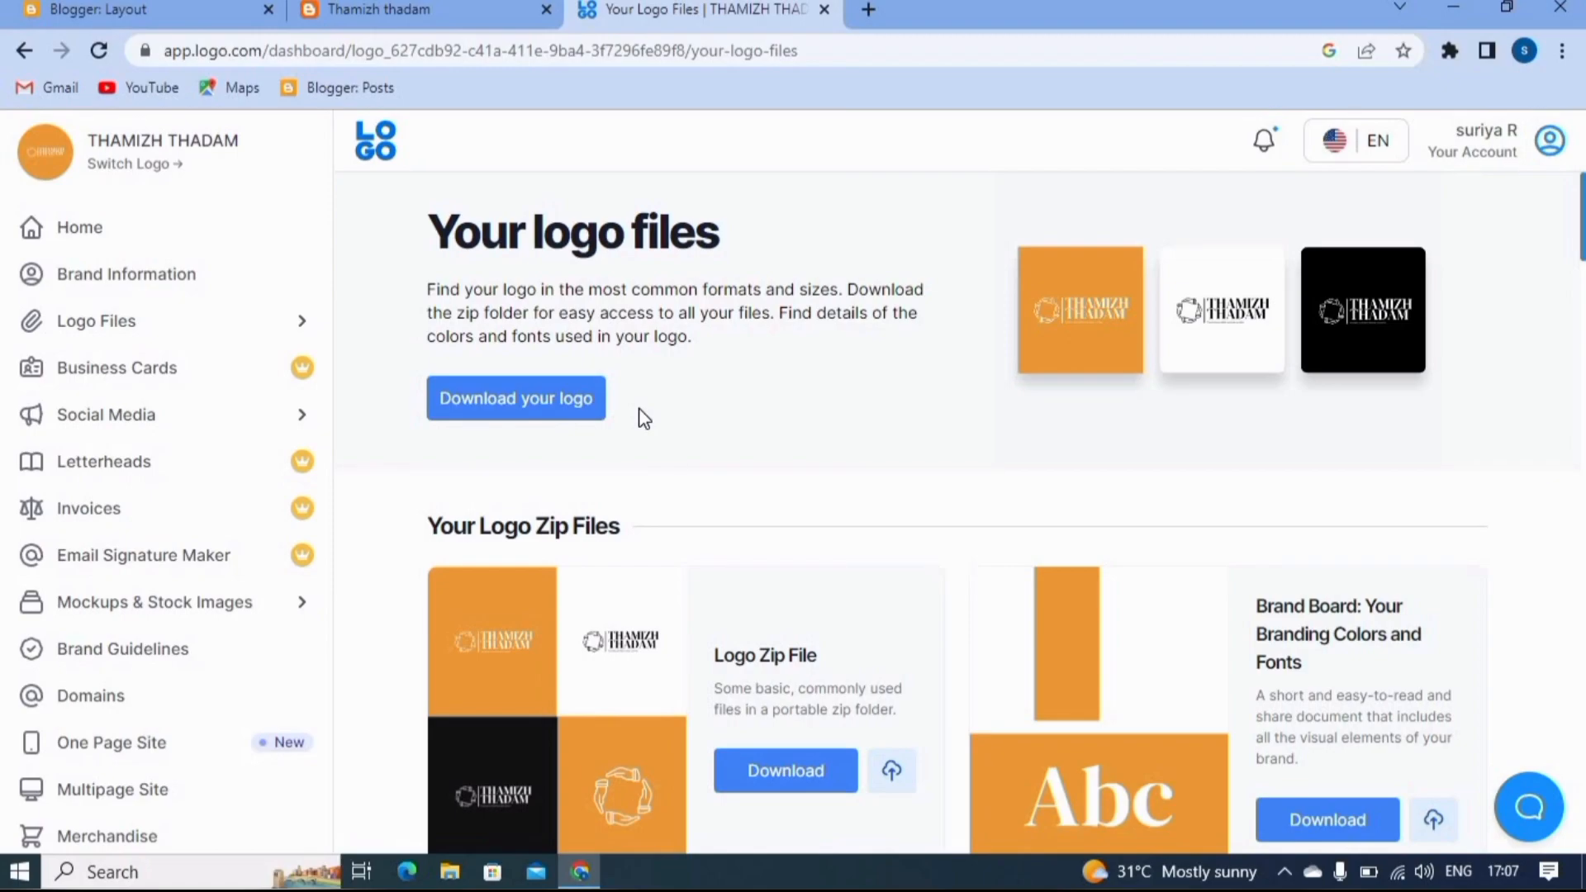
pyautogui.scroll(-4, 730, 553)
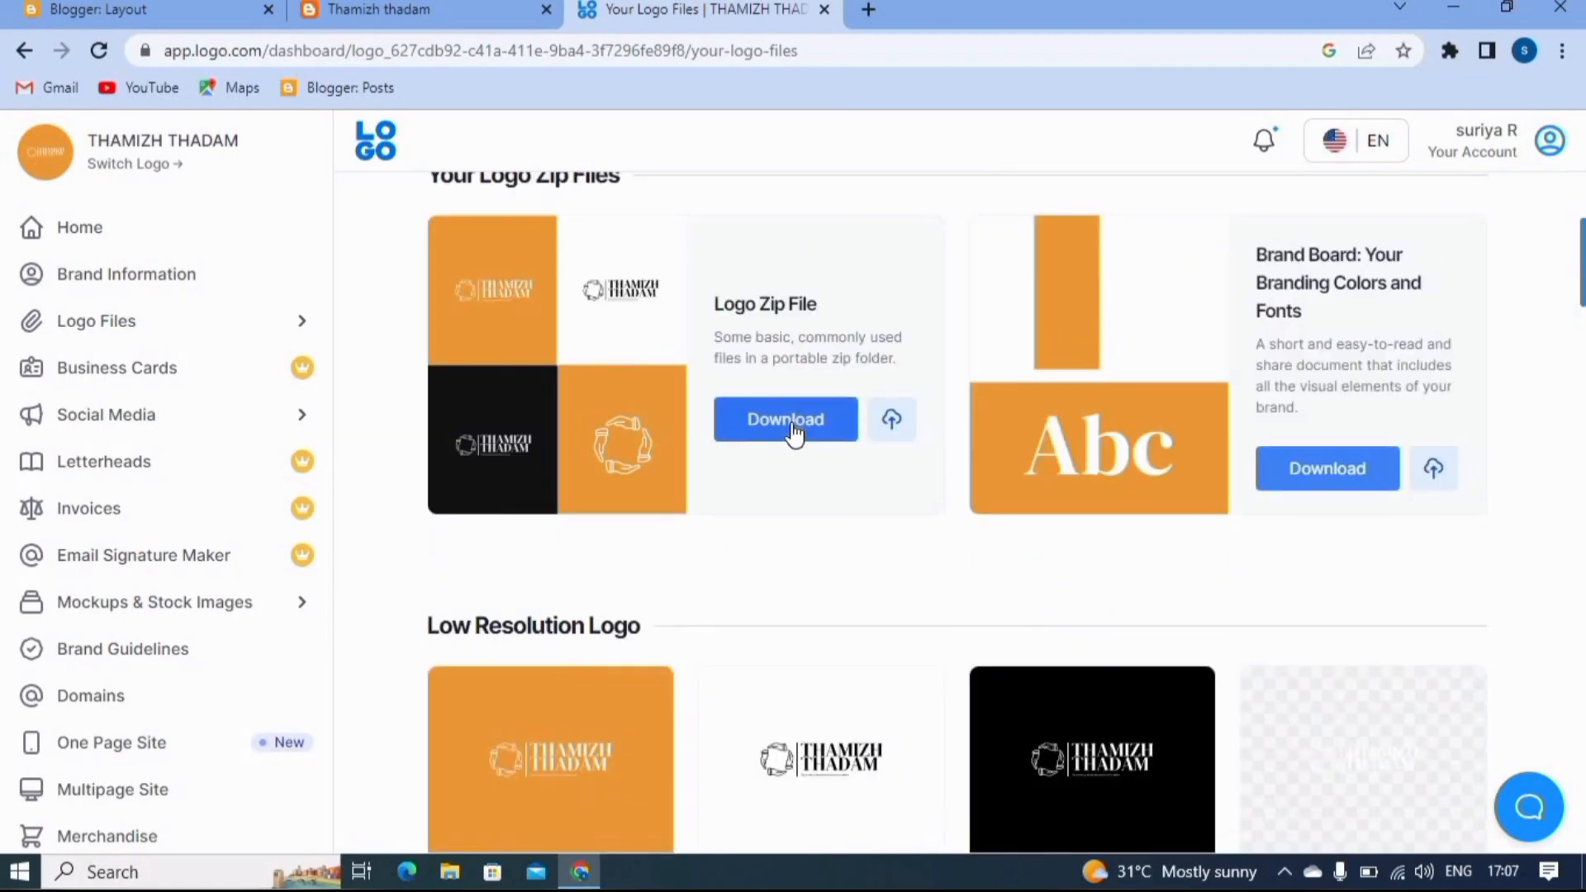
pyautogui.click(793, 431)
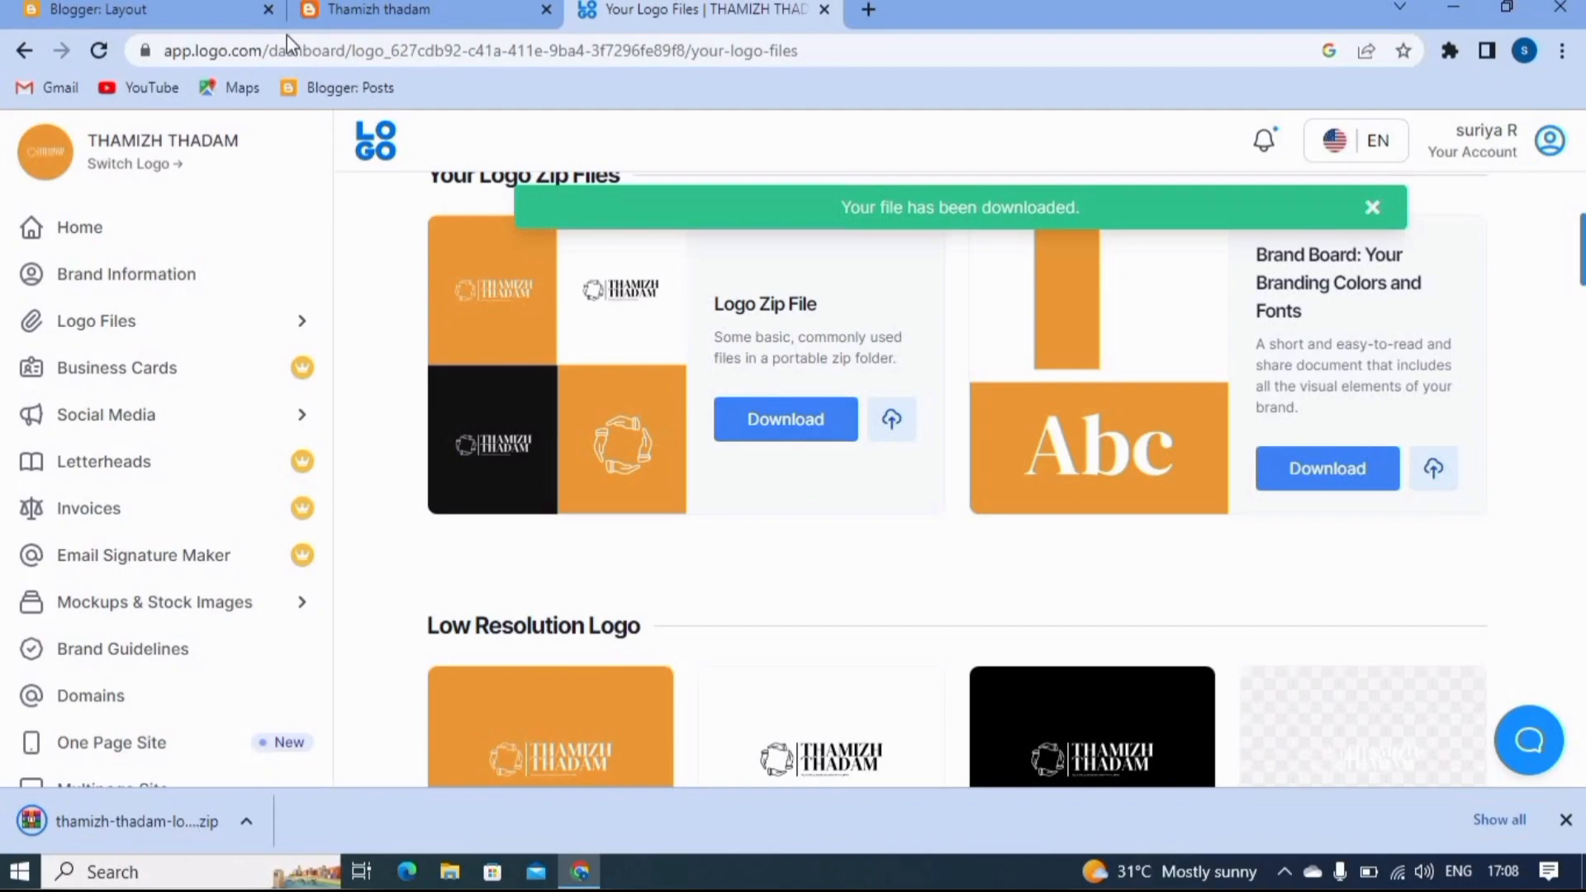
# - Open the Downloads folder in File Explorer and select the thamizh-thadam-logo-zip-file archive
pyautogui.click(1453, 9)
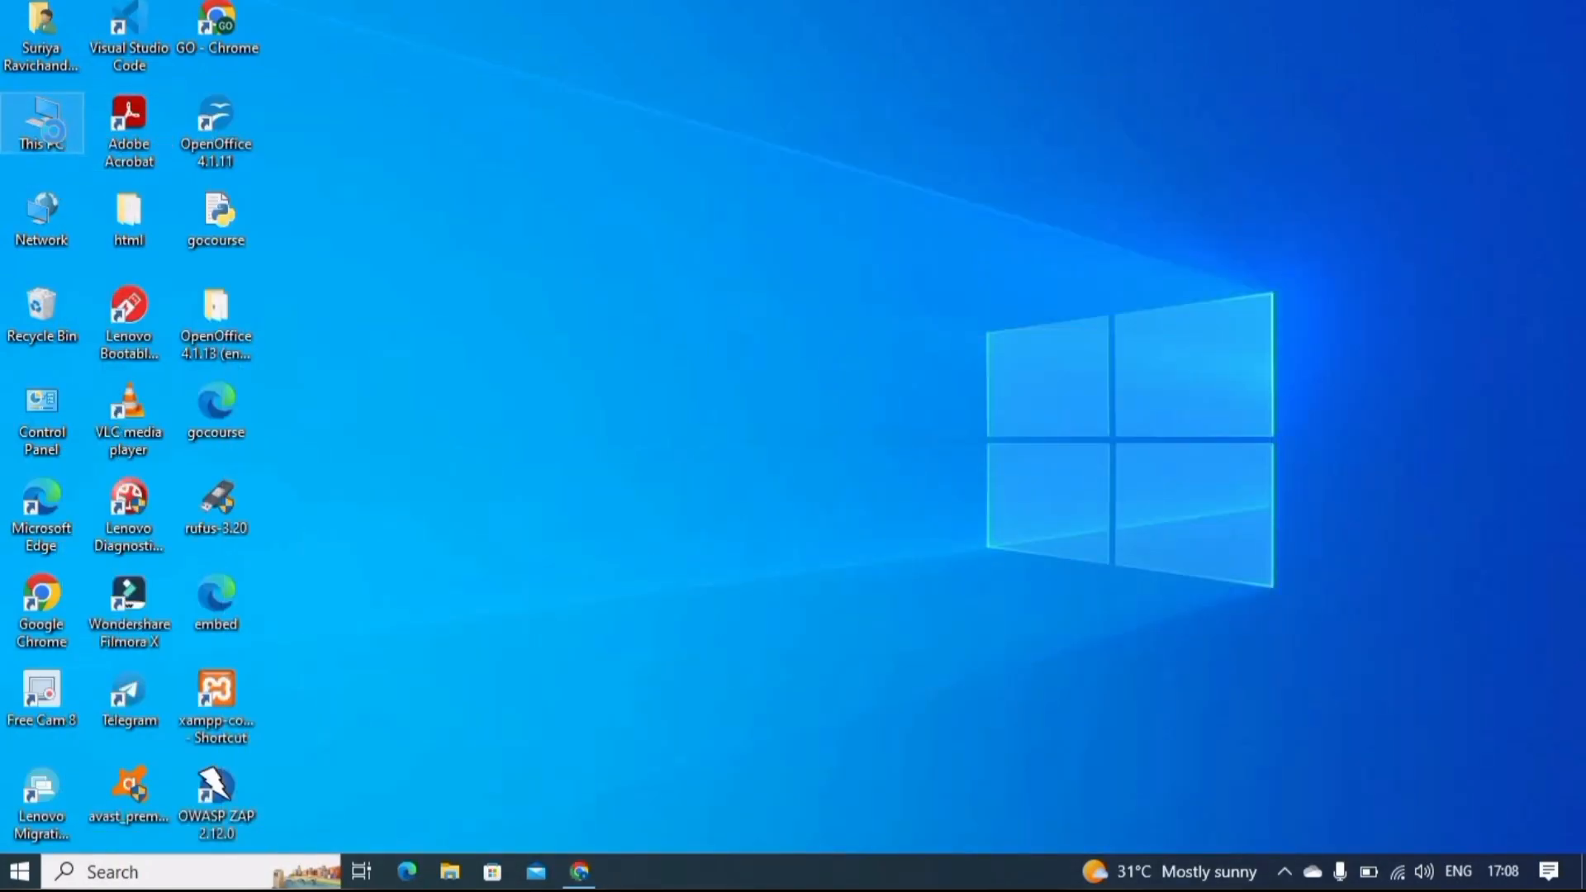
pyautogui.rightClick(54, 134)
pyautogui.click(92, 151)
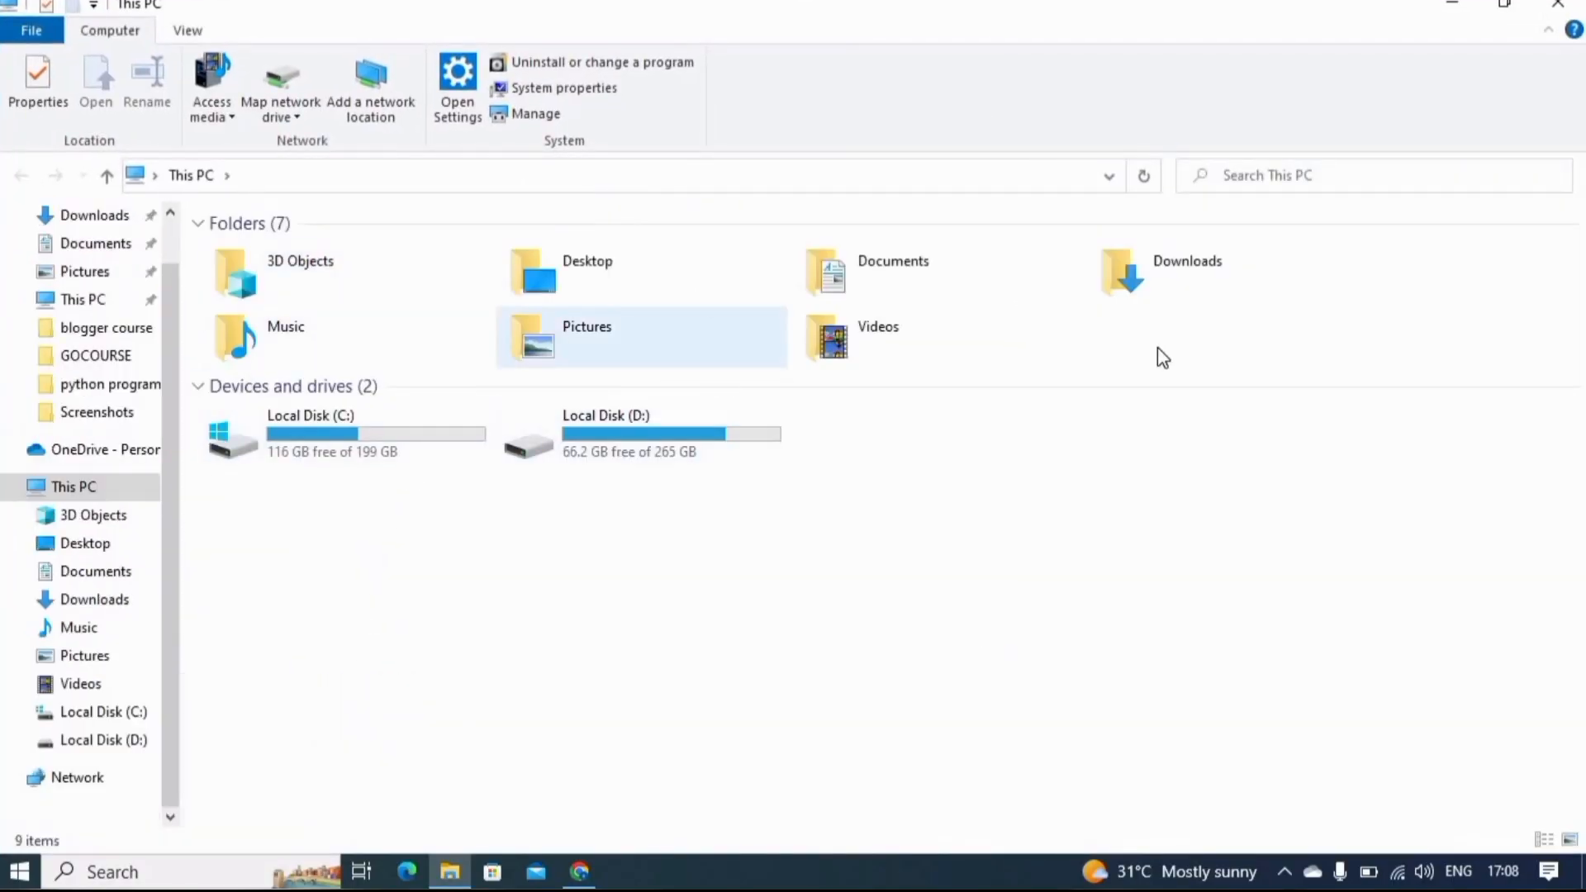
pyautogui.doubleClick(1116, 268)
pyautogui.click(301, 284)
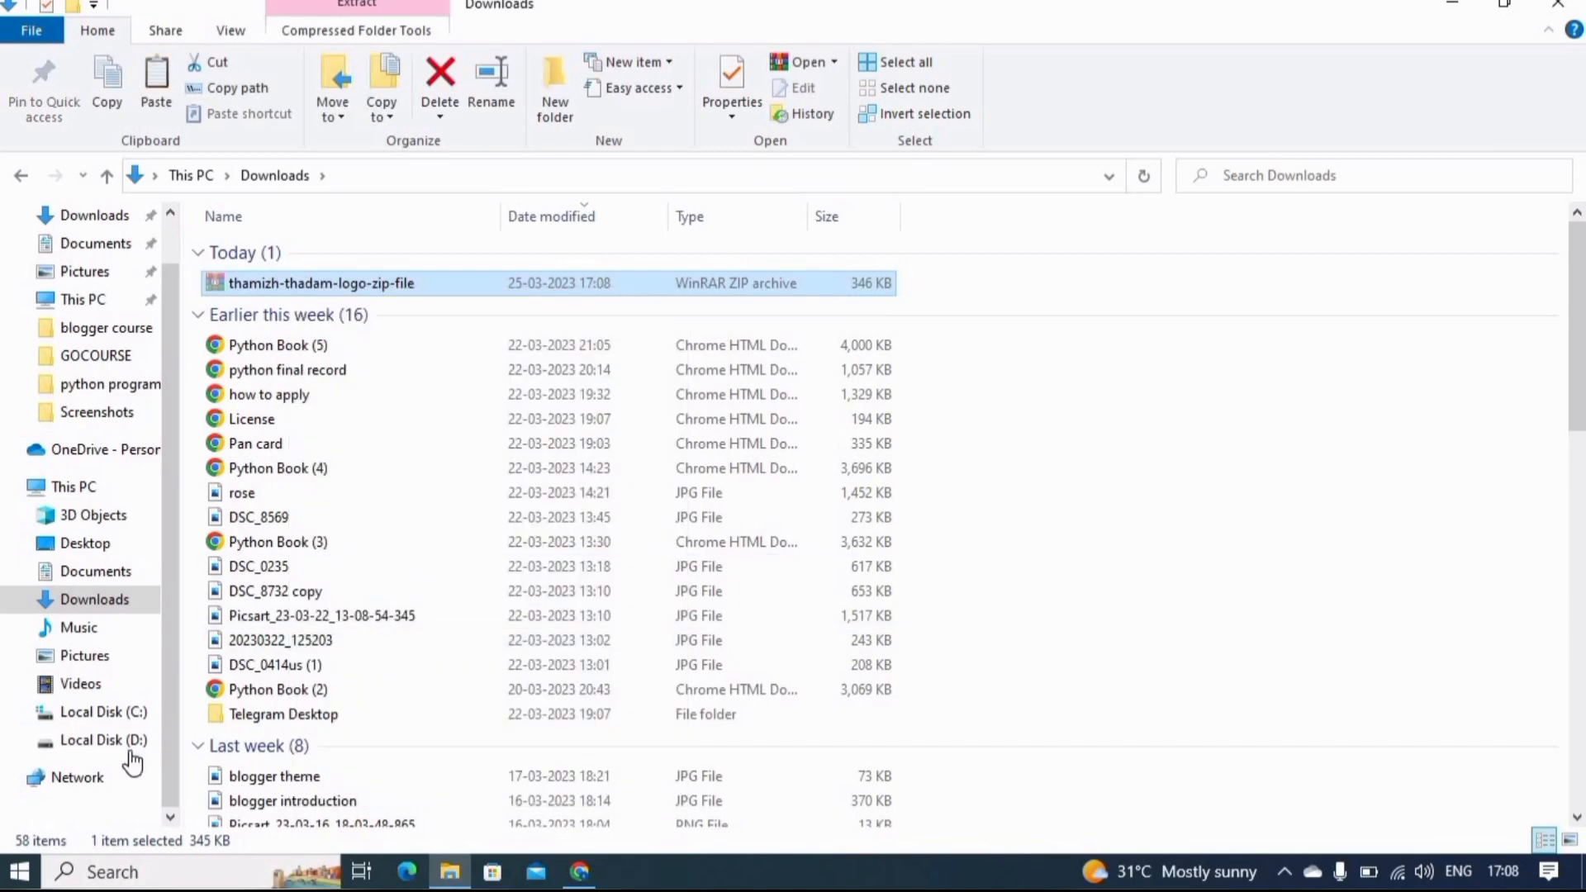
# - Place the logo archive in the theme folder under Youtube > blogger course on Local Disk (D:)
pyautogui.click(104, 740)
pyautogui.click(518, 309)
pyautogui.doubleClick(519, 309)
pyautogui.click(20, 175)
pyautogui.doubleClick(1288, 483)
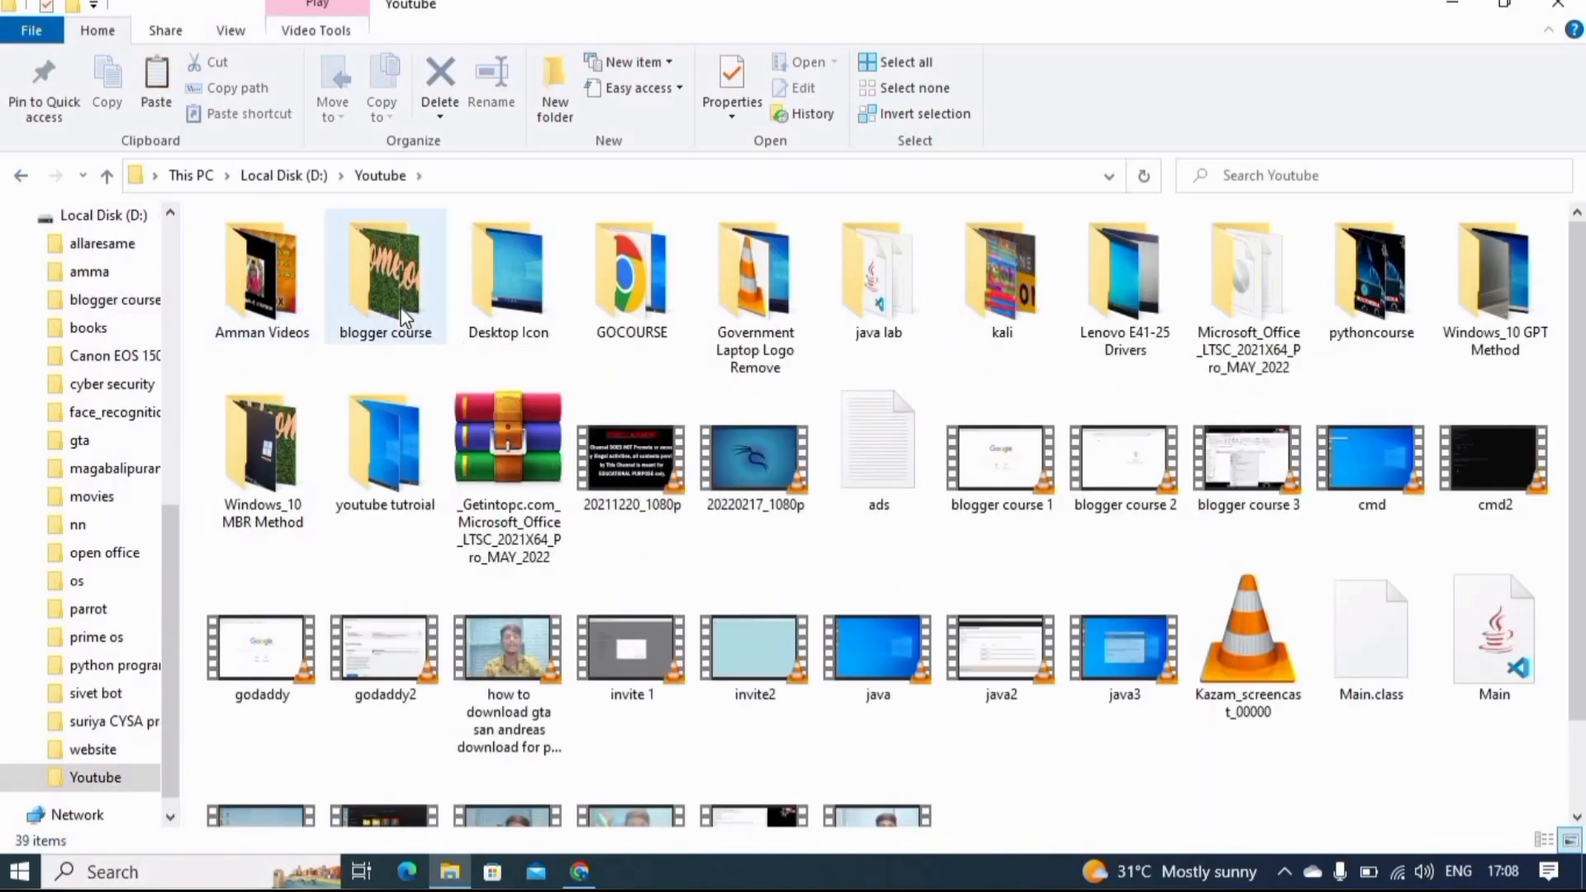
pyautogui.doubleClick(385, 280)
pyautogui.doubleClick(284, 323)
pyautogui.rightClick(348, 537)
pyautogui.click(413, 357)
# - Extract thamizh-thadam-logo-zip-file directly into the theme folder and open the extracted png folder to view the logo images
pyautogui.rightClick(425, 366)
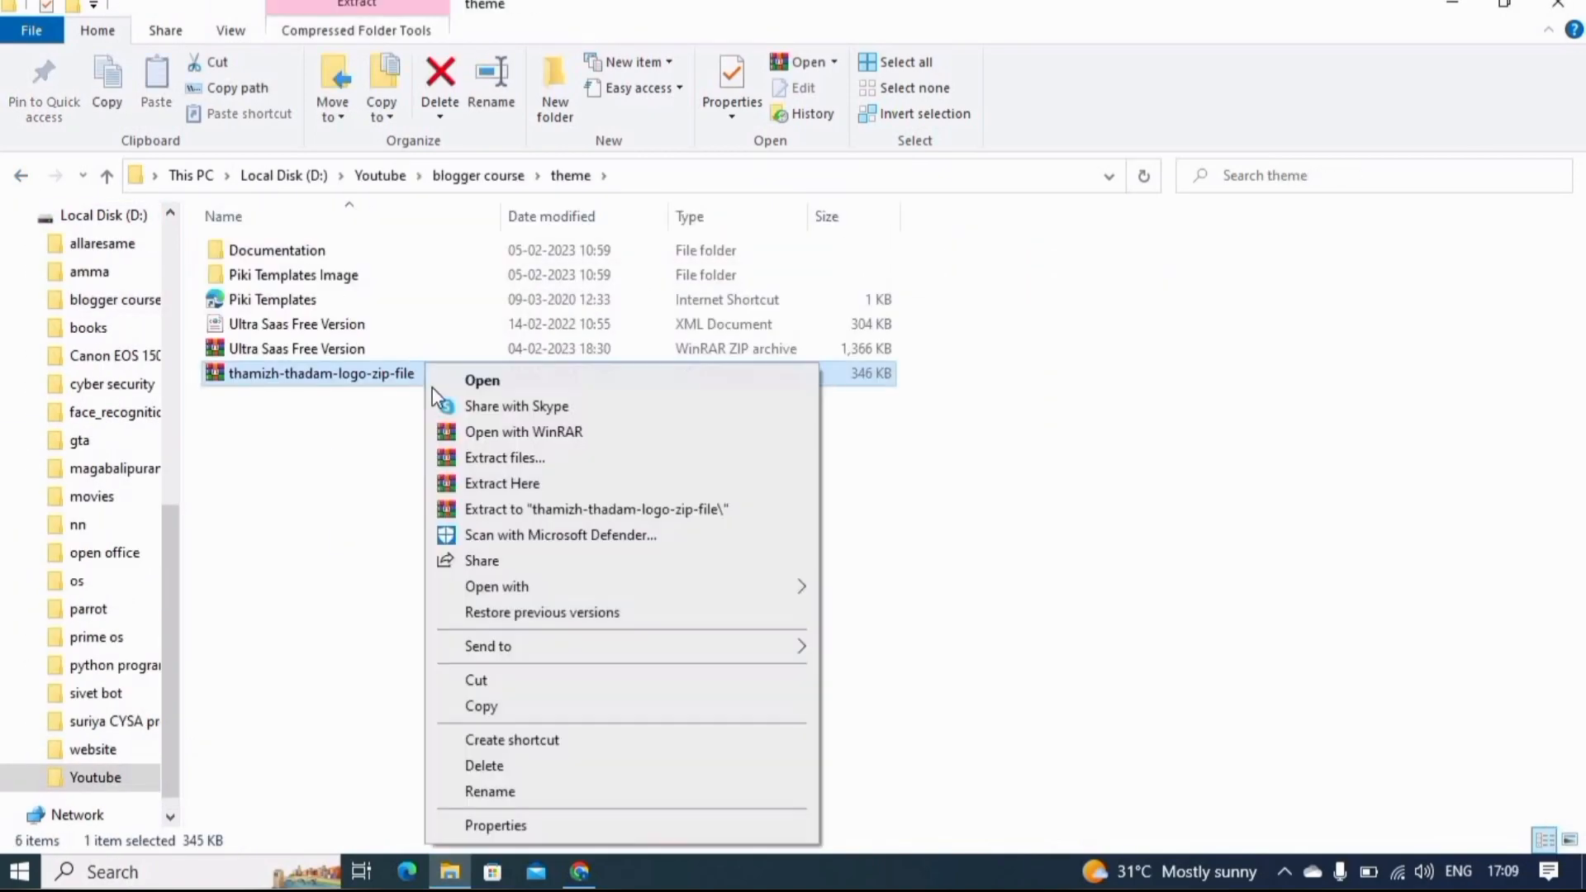
pyautogui.click(518, 483)
pyautogui.doubleClick(248, 348)
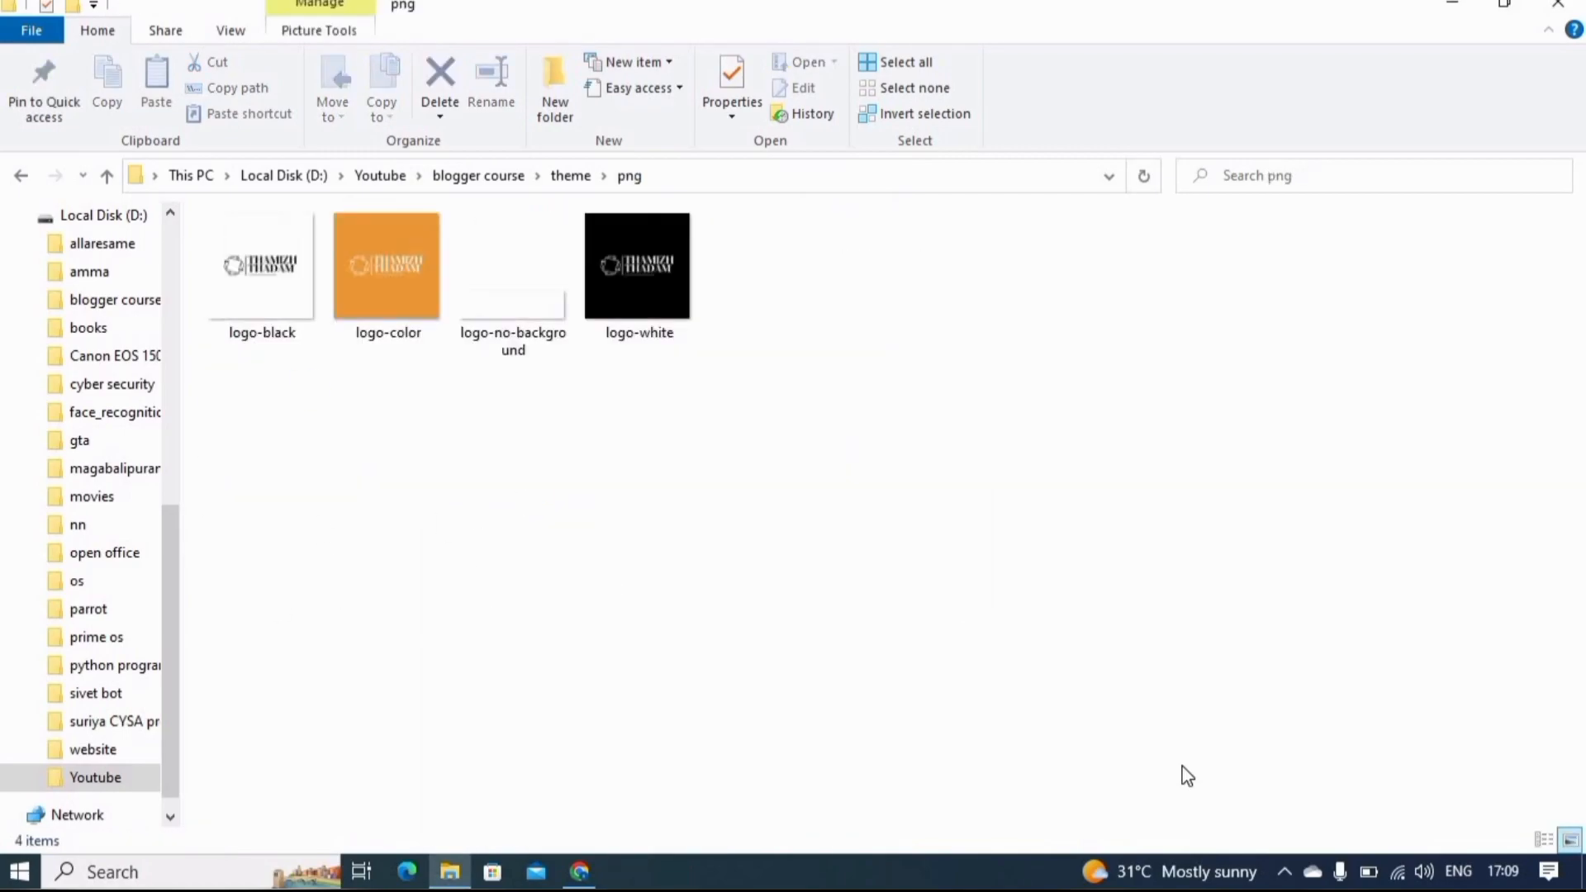
pyautogui.click(287, 294)
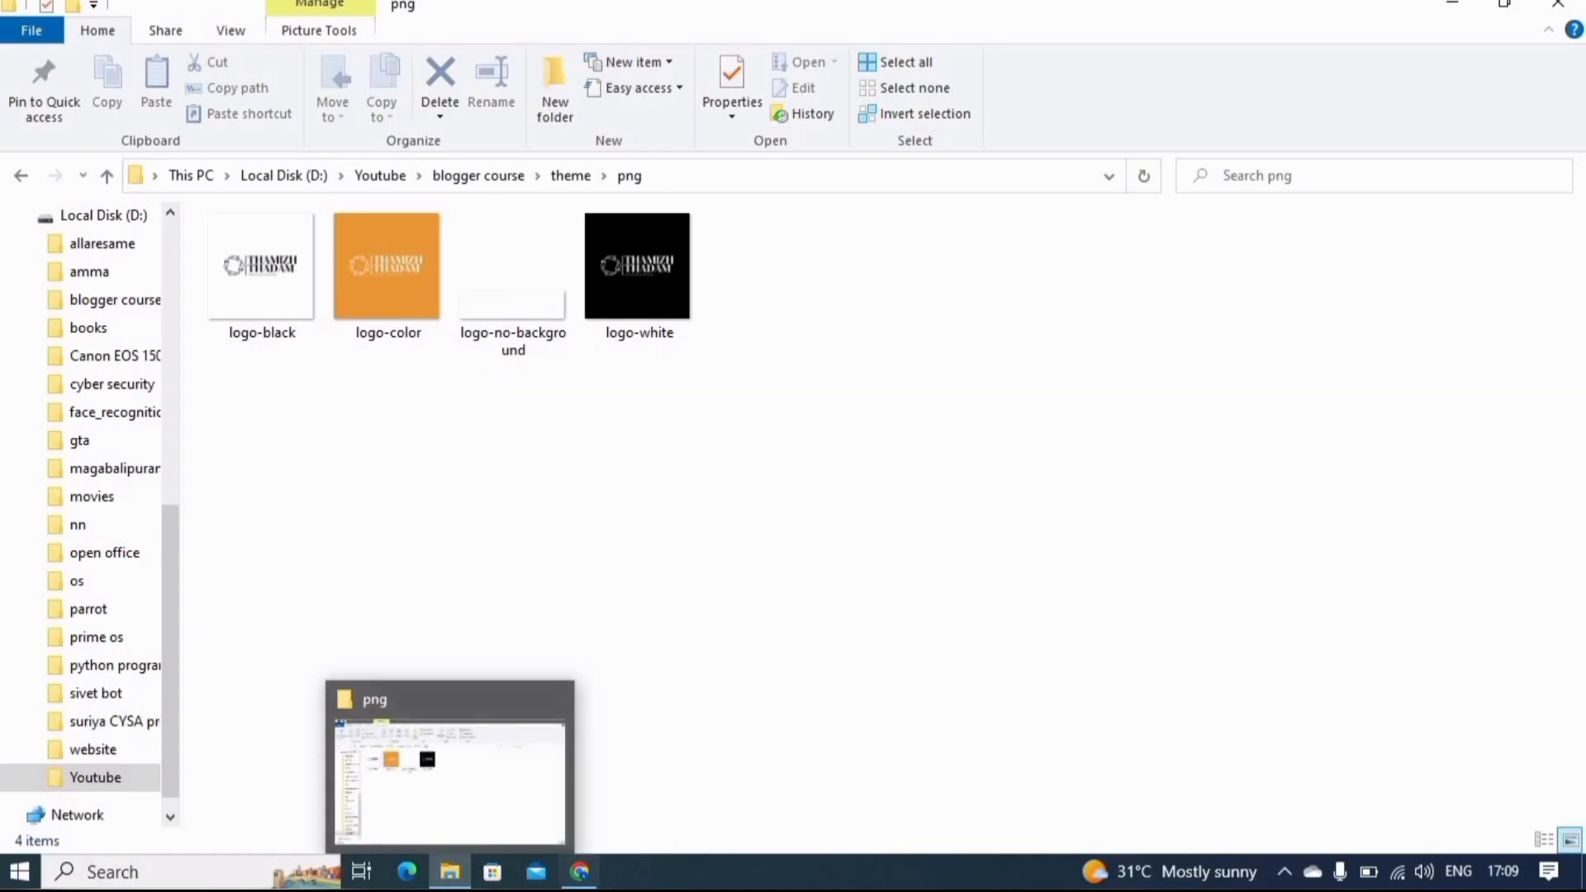
# - Return to the Blogger Layout page, open the Main Logo header settings and set the image to be uploaded from the computer
pyautogui.click(580, 871)
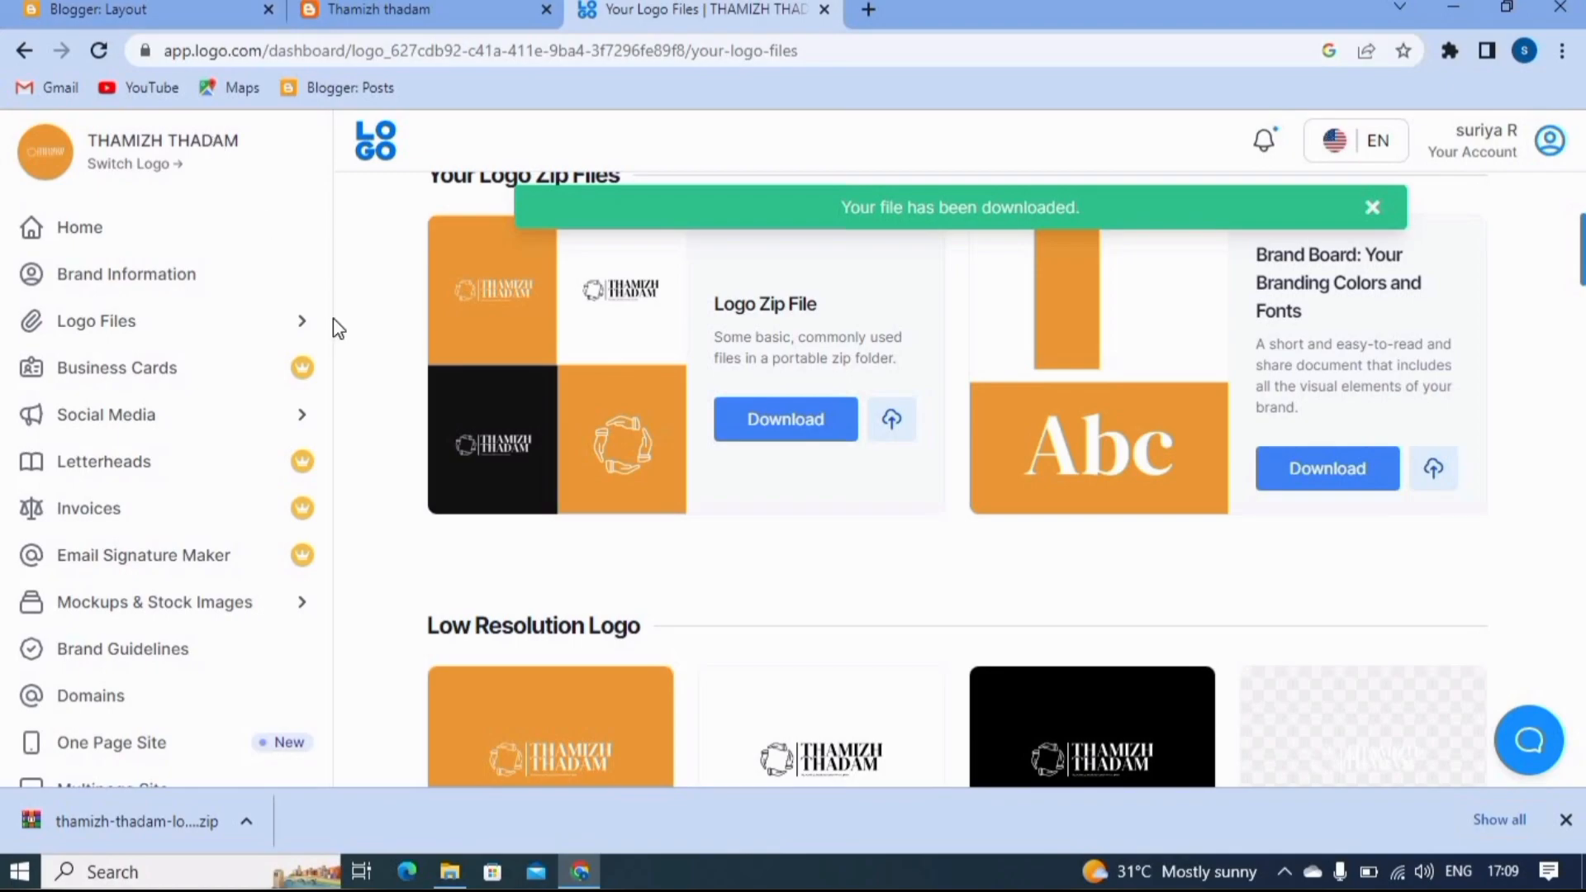
pyautogui.click(193, 10)
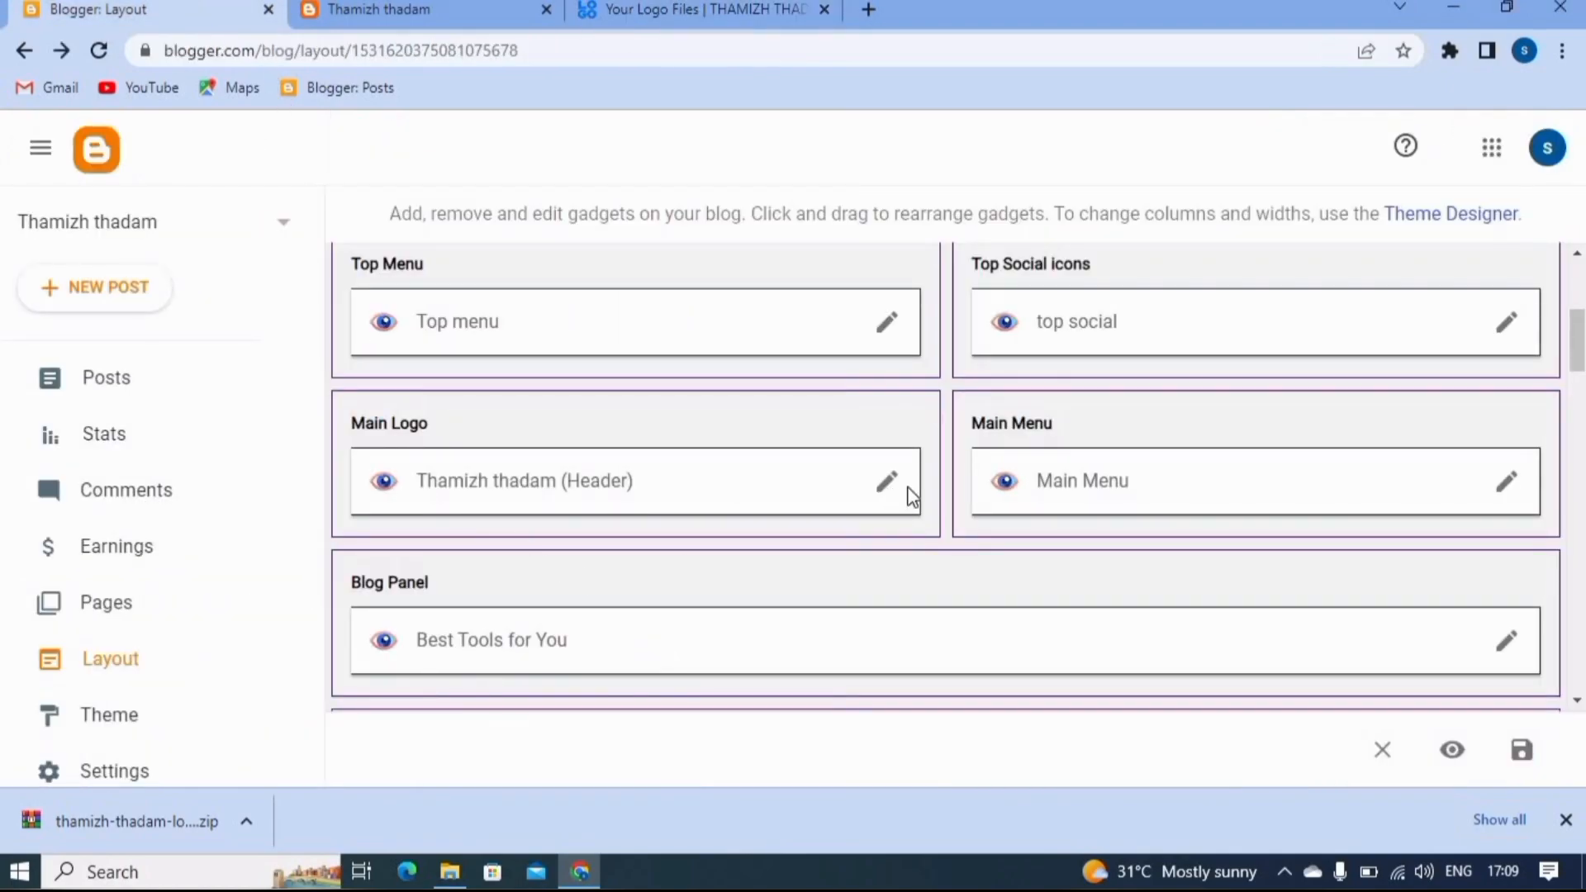
pyautogui.click(887, 481)
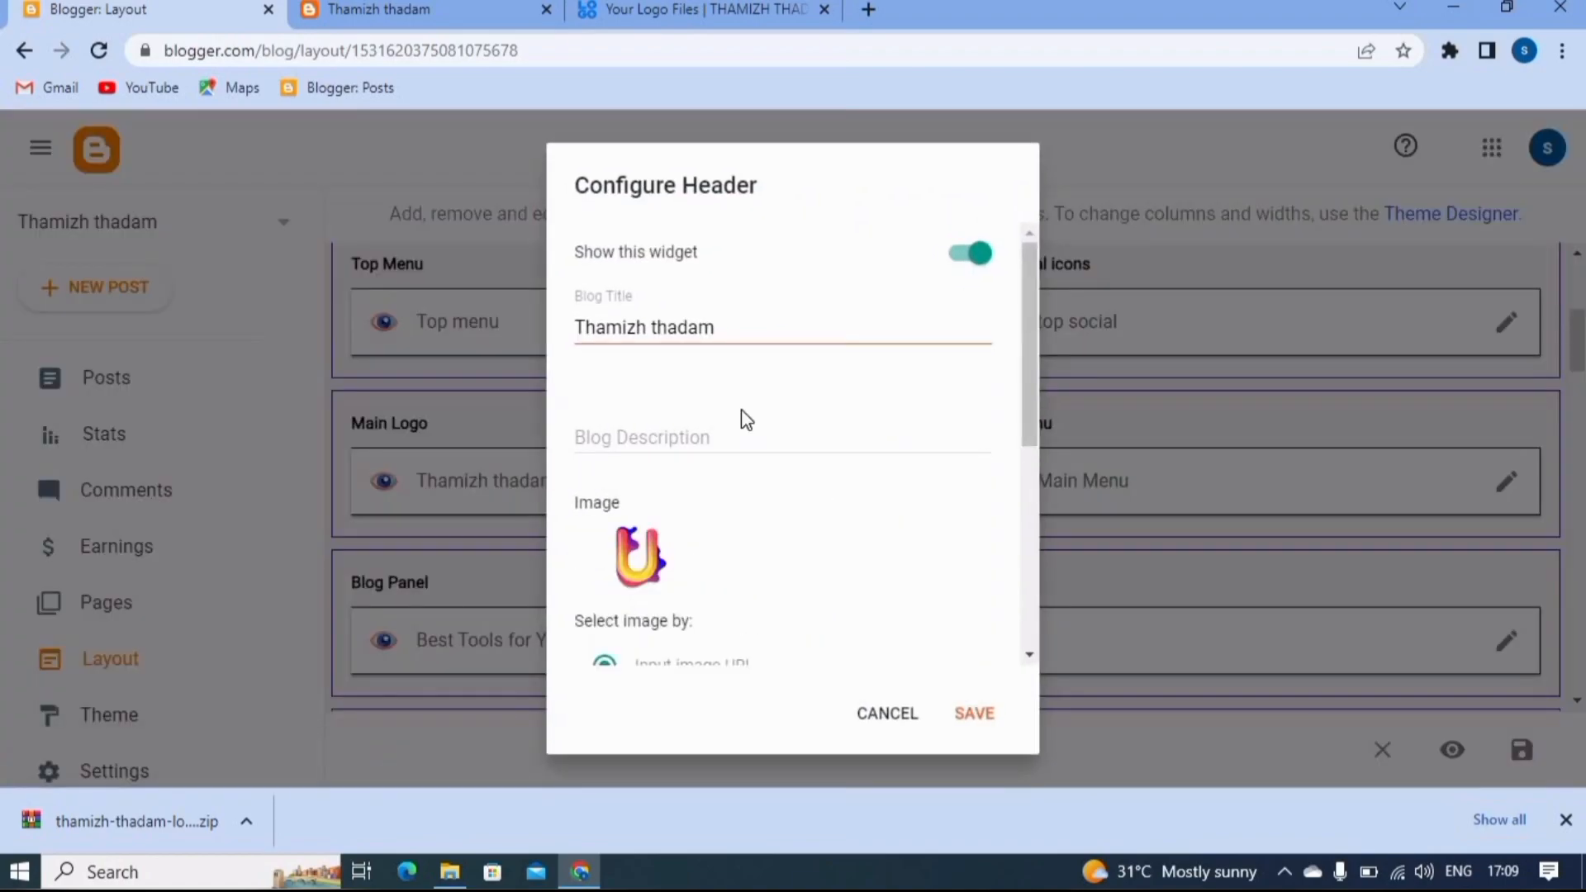
pyautogui.scroll(-3, 741, 412)
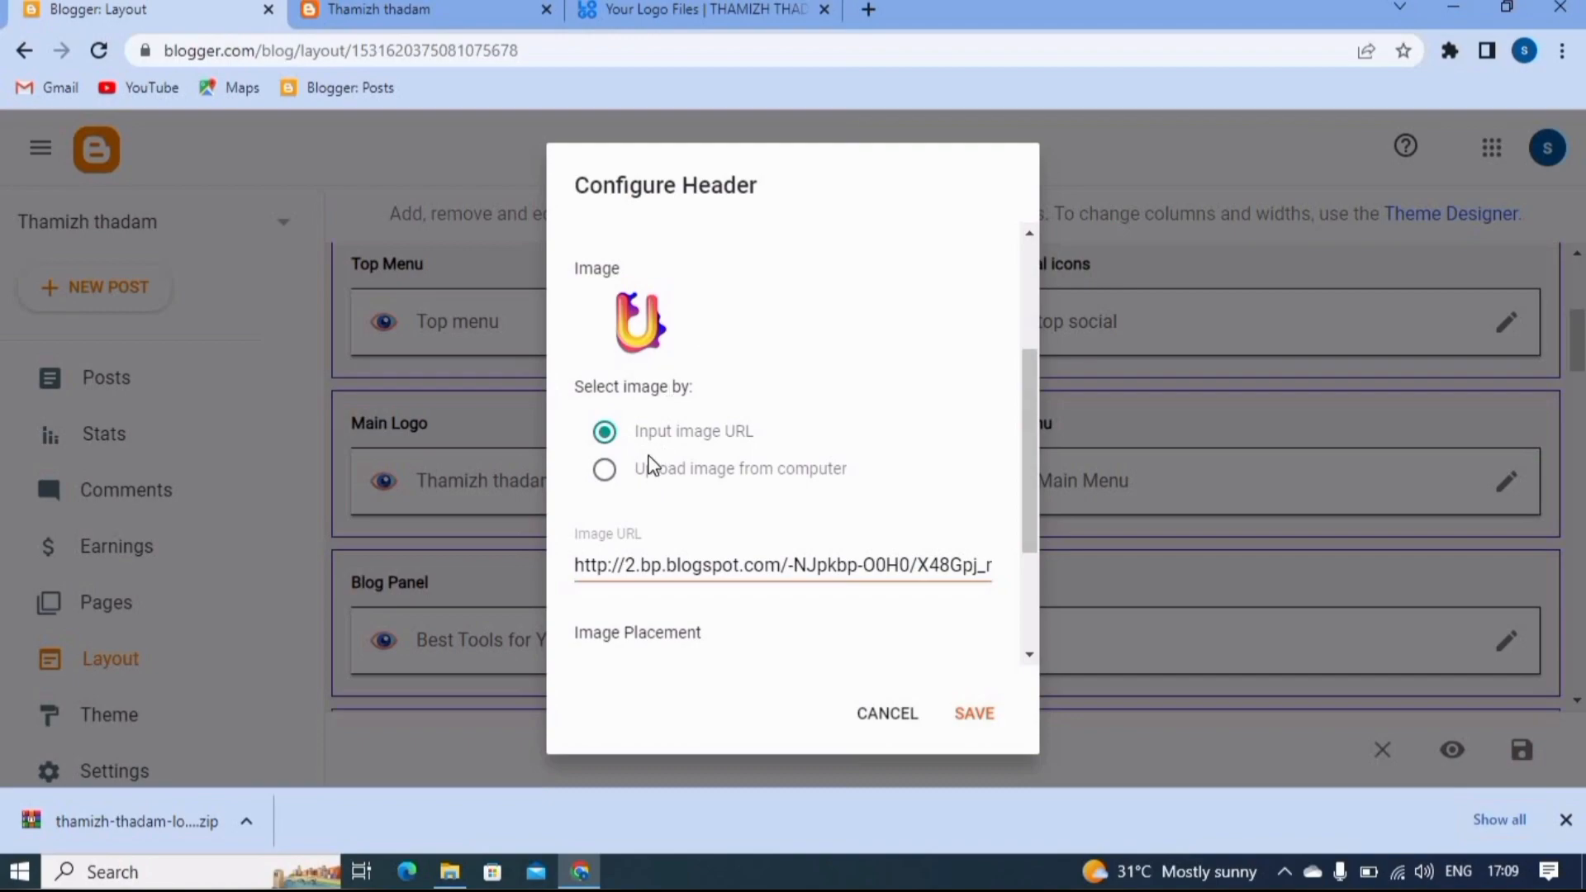
pyautogui.click(607, 471)
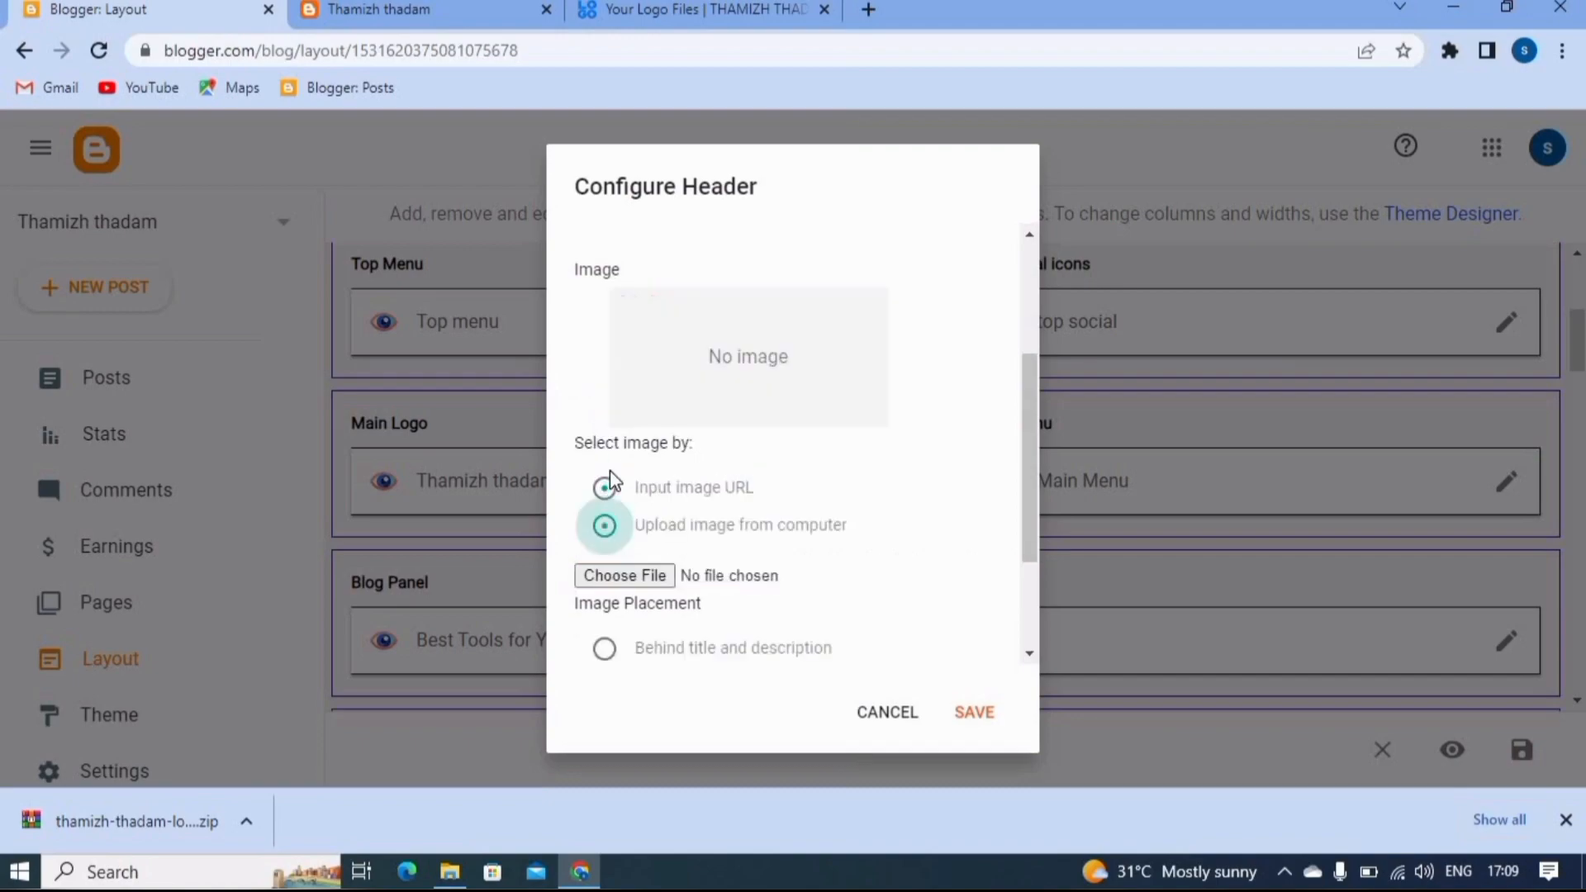
pyautogui.click(632, 580)
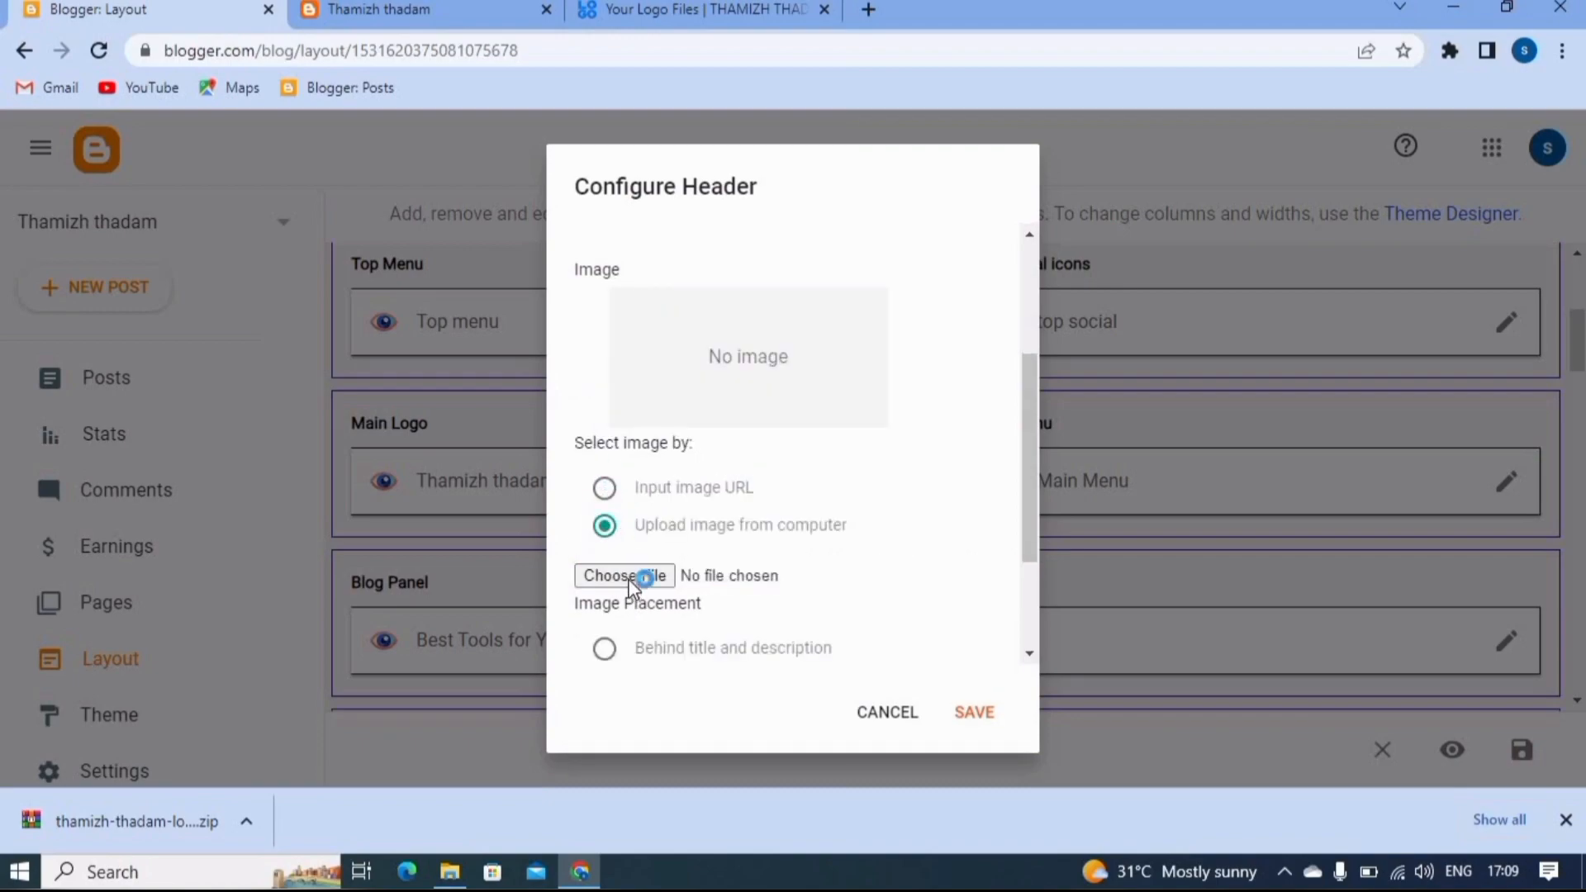
pyautogui.click(631, 582)
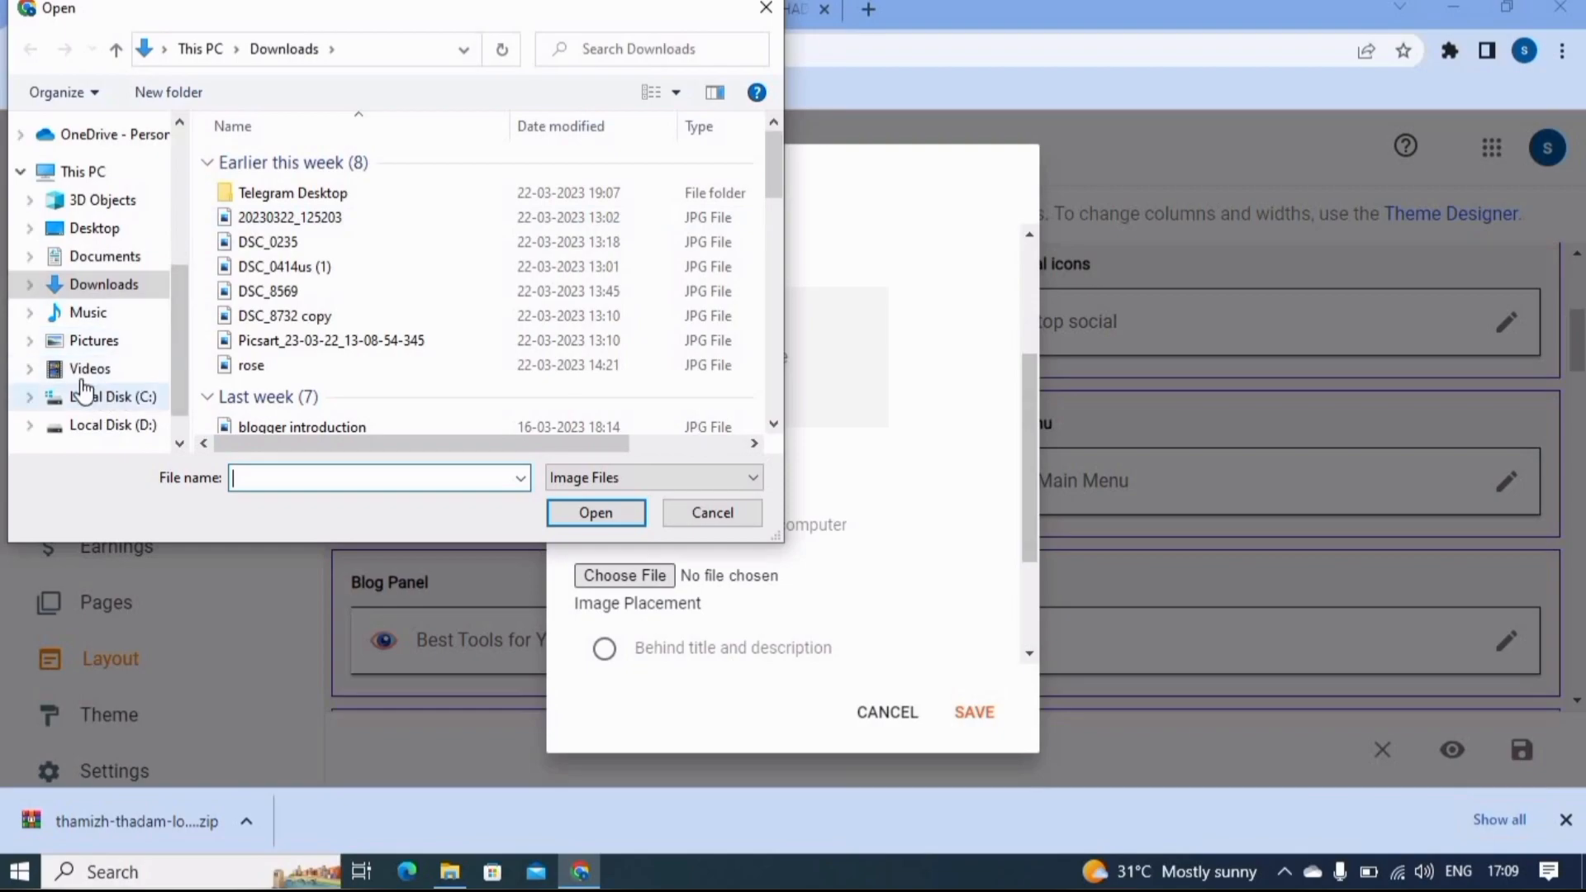
# - Upload logo-no-background from Local Disk (D:) > Youtube > blogger course > theme > png as the header image, and save the header and layout
pyautogui.click(97, 406)
pyautogui.click(110, 424)
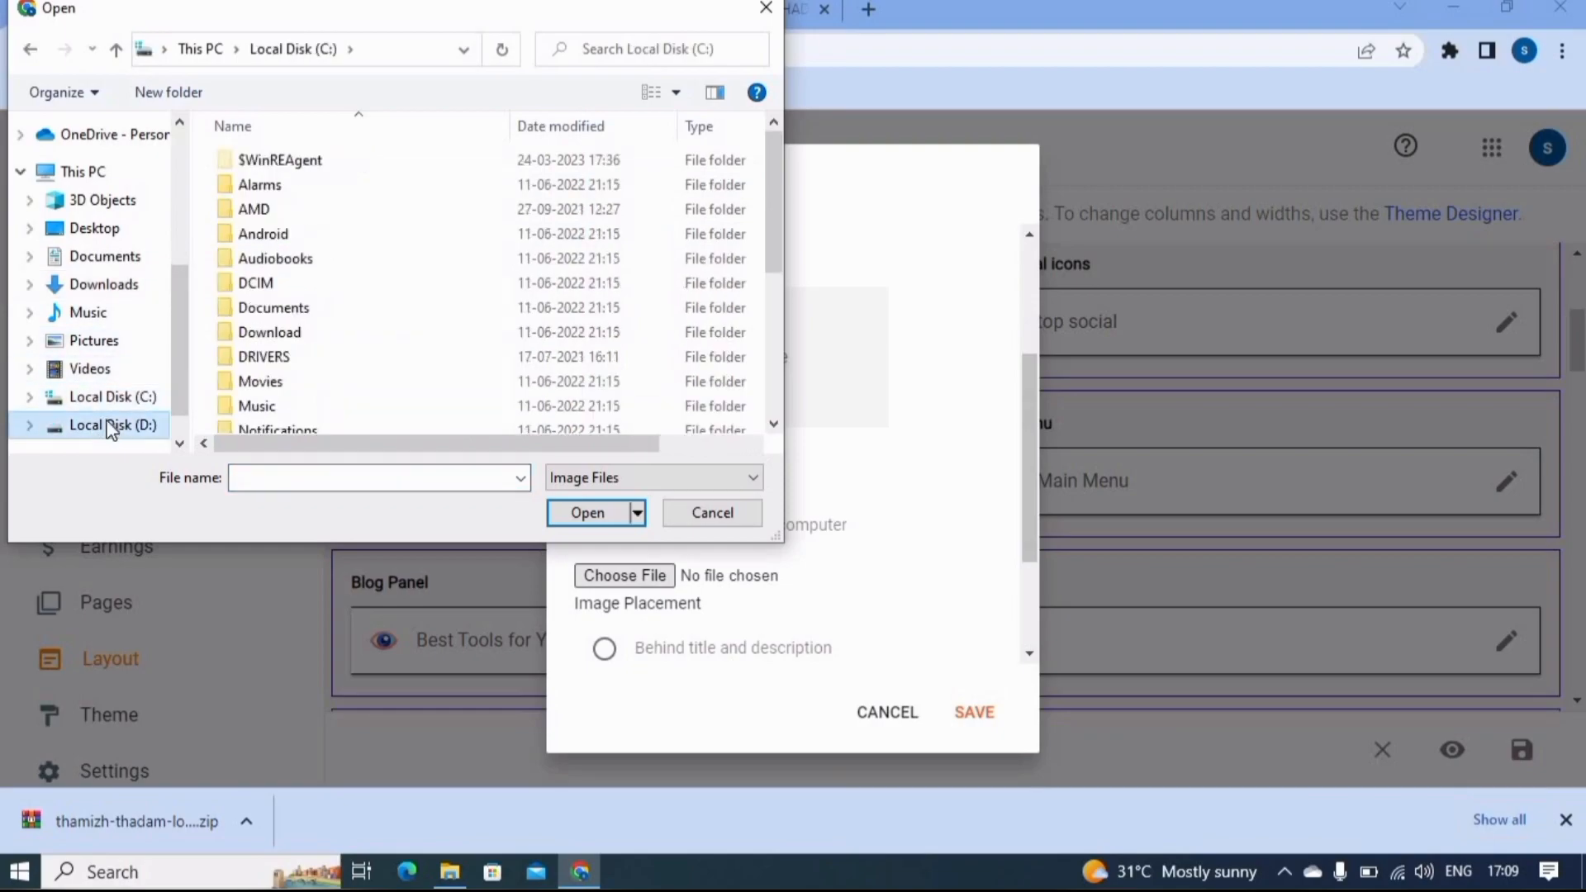
pyautogui.scroll(-1, 312, 252)
pyautogui.scroll(-2, 313, 252)
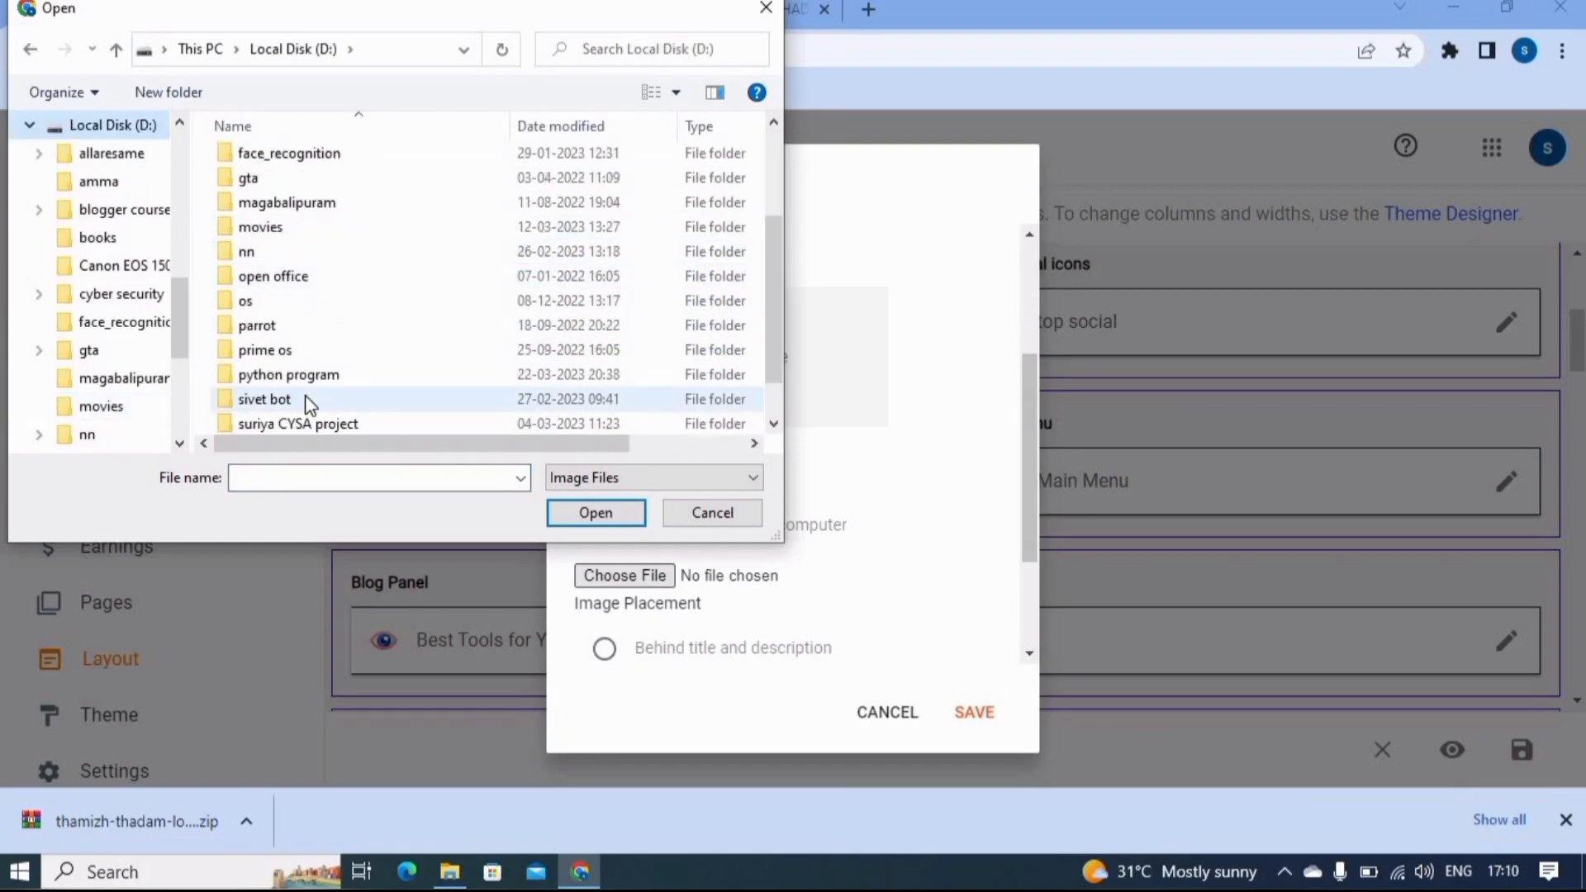
pyautogui.doubleClick(265, 424)
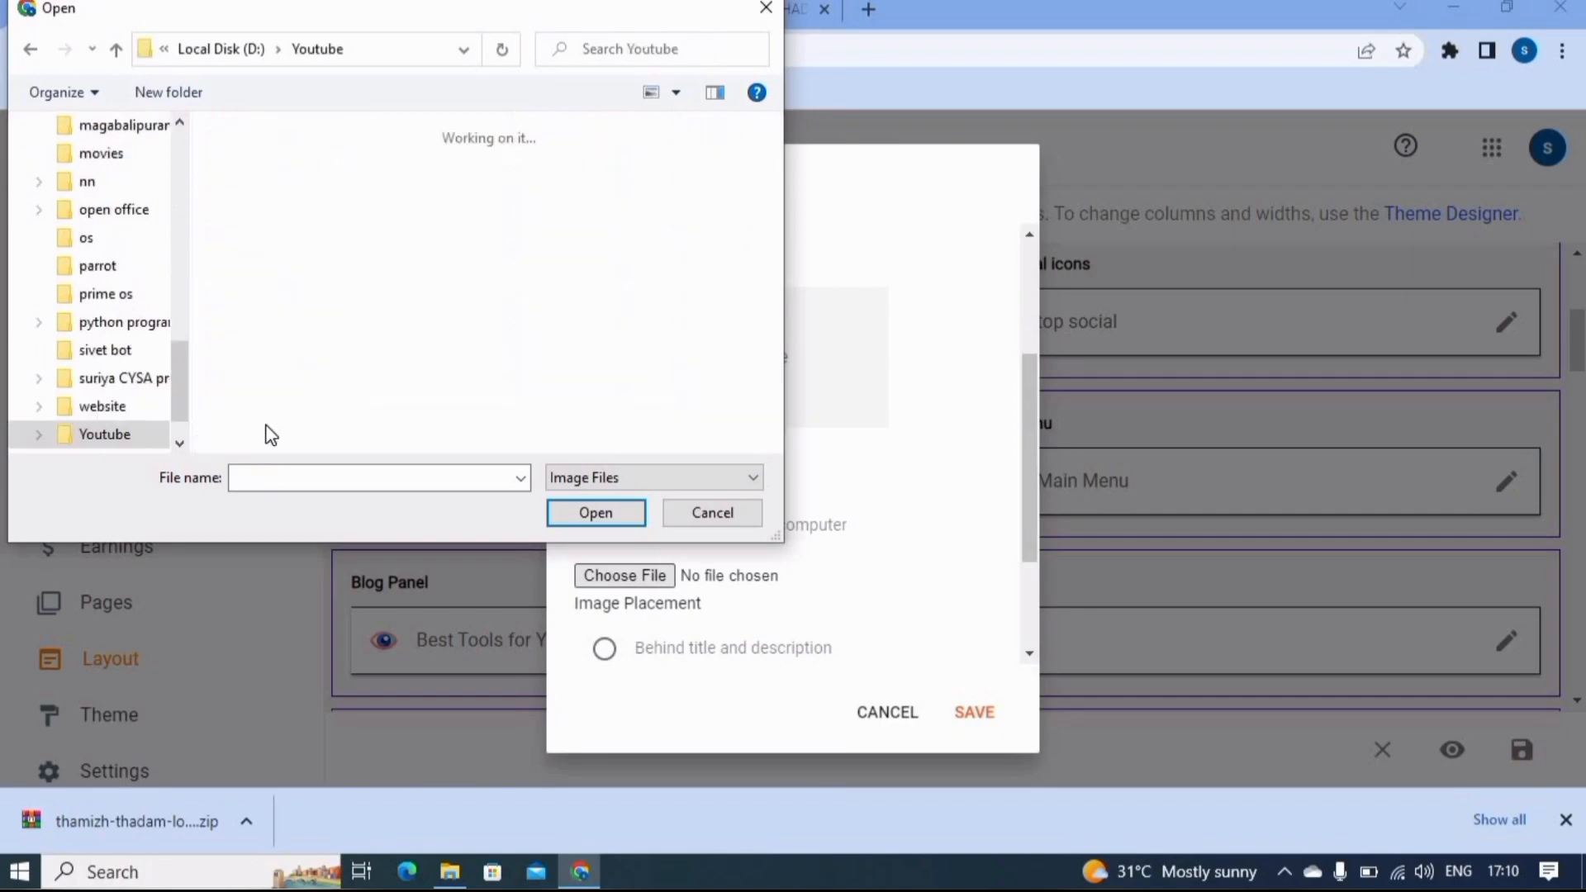
pyautogui.doubleClick(417, 236)
pyautogui.doubleClick(300, 206)
pyautogui.doubleClick(285, 261)
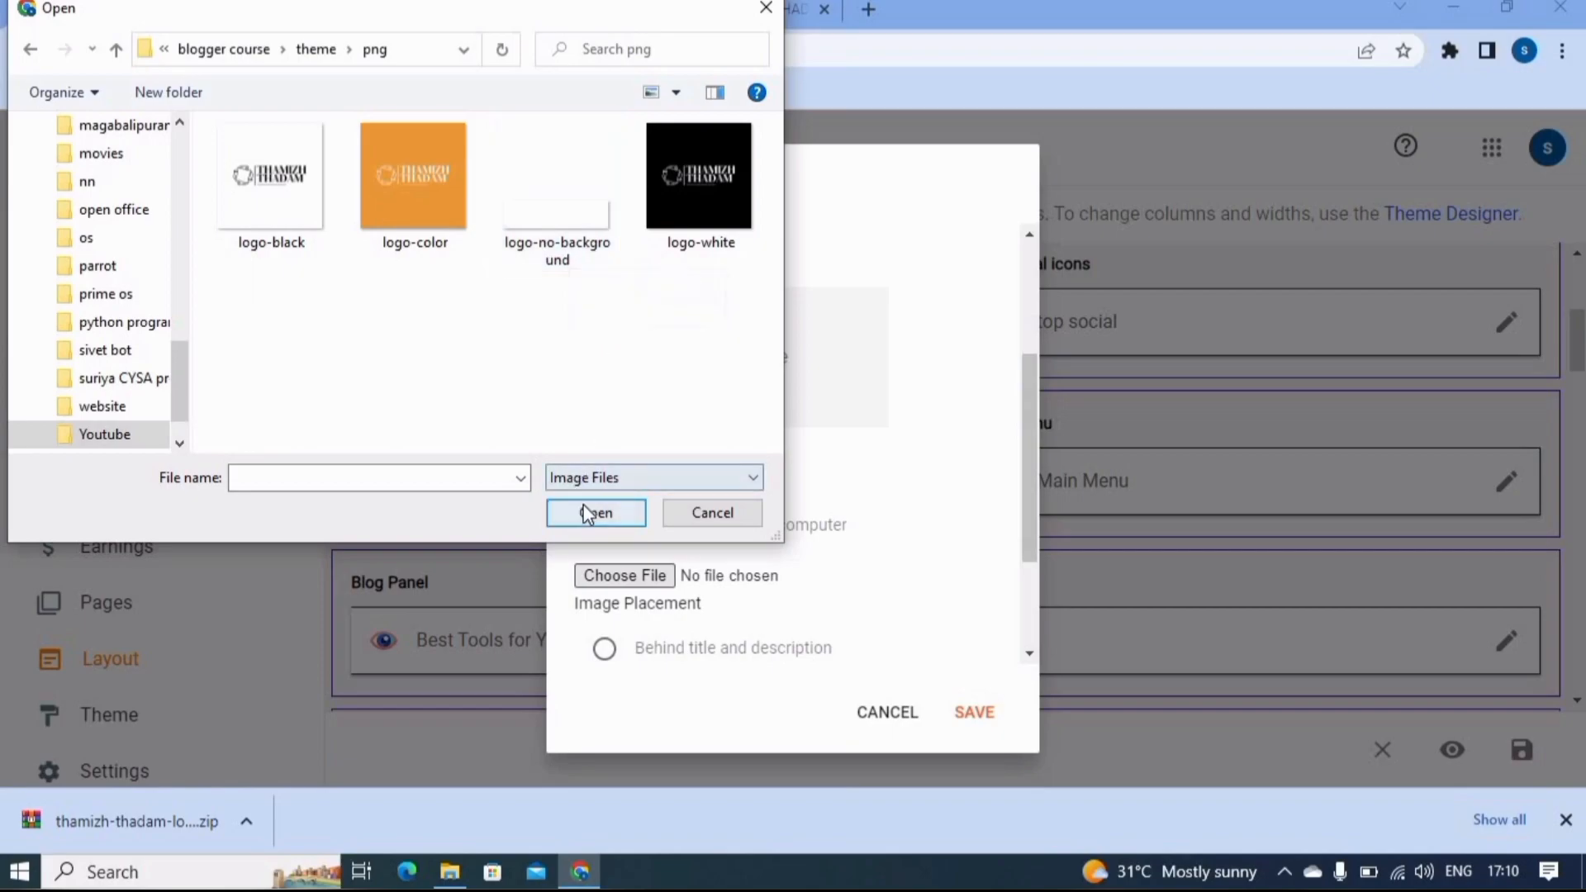
pyautogui.click(555, 251)
pyautogui.click(593, 516)
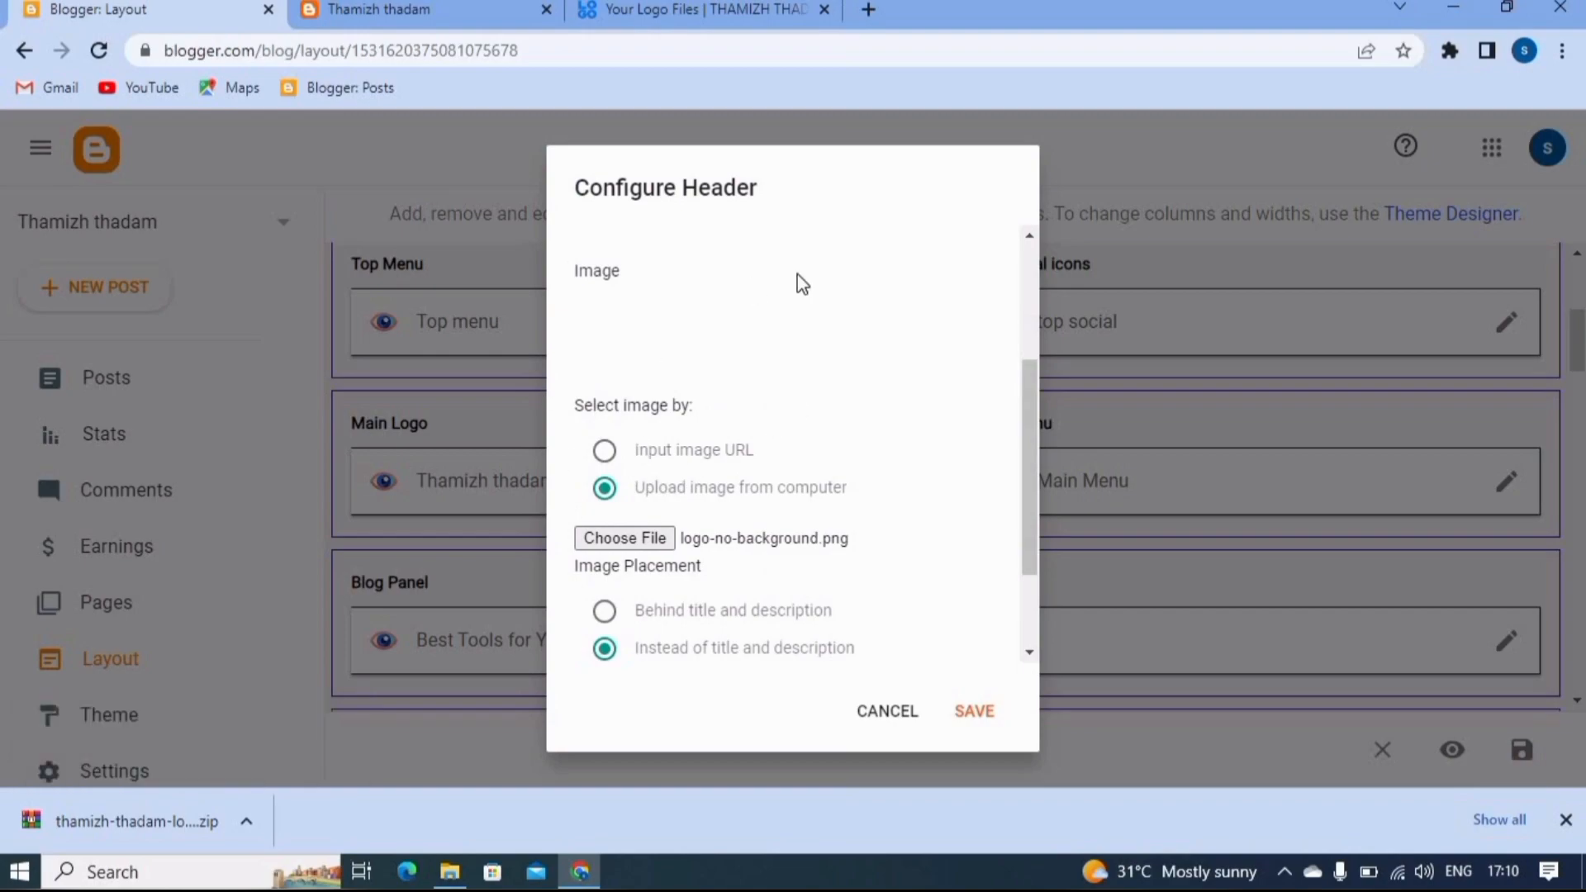
pyautogui.click(980, 717)
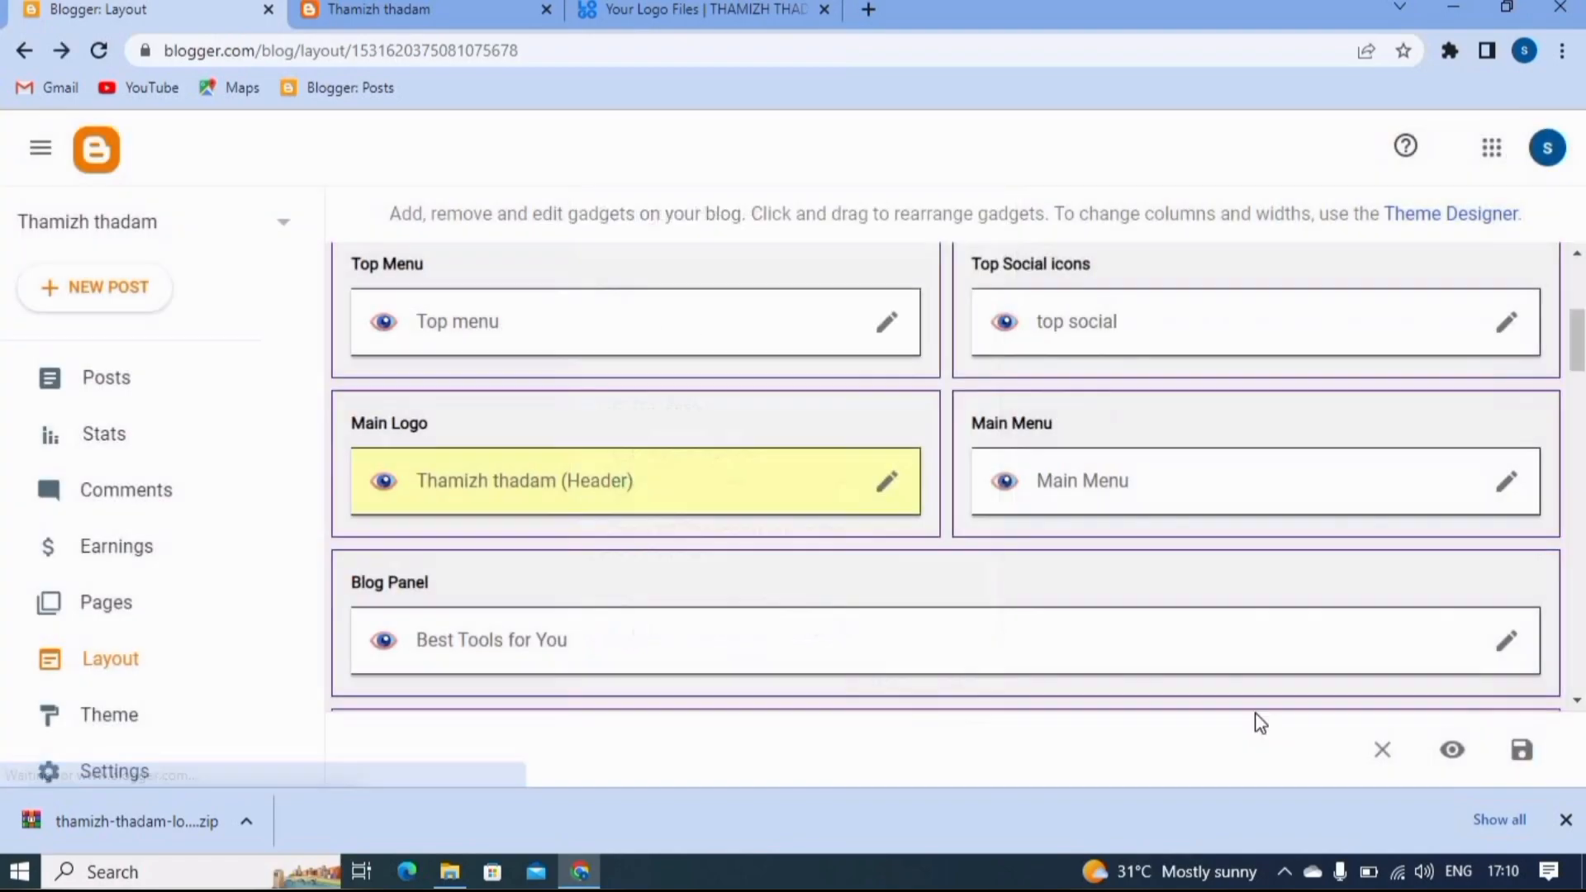
pyautogui.click(1530, 766)
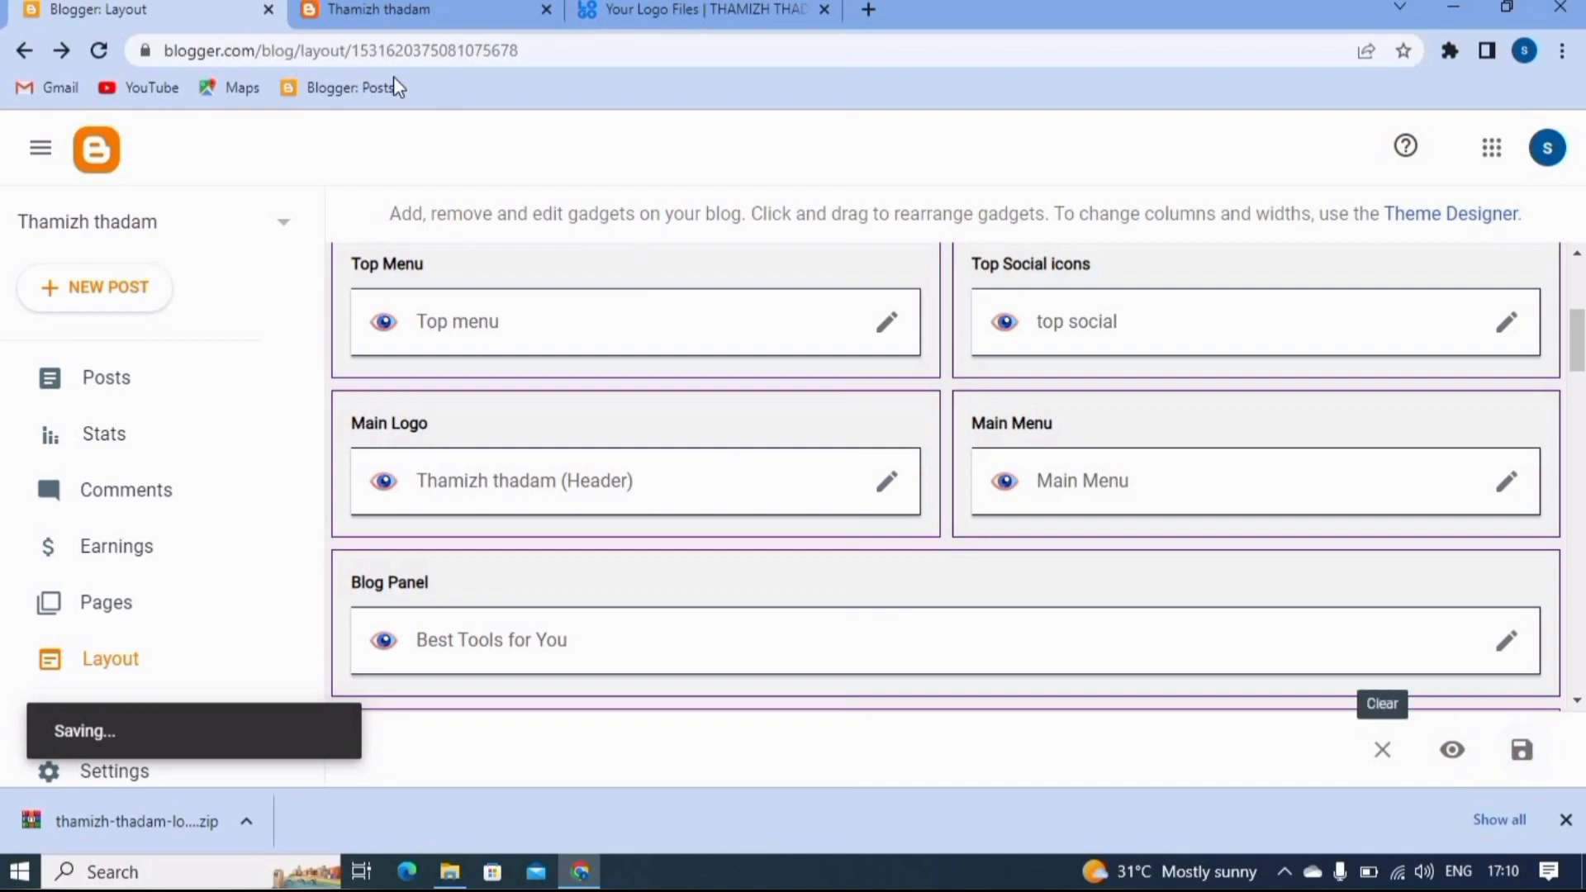
# - Reload the live Thamizh thadam blog and examine its logo and the Mega Menu and Features entries
pyautogui.click(367, 7)
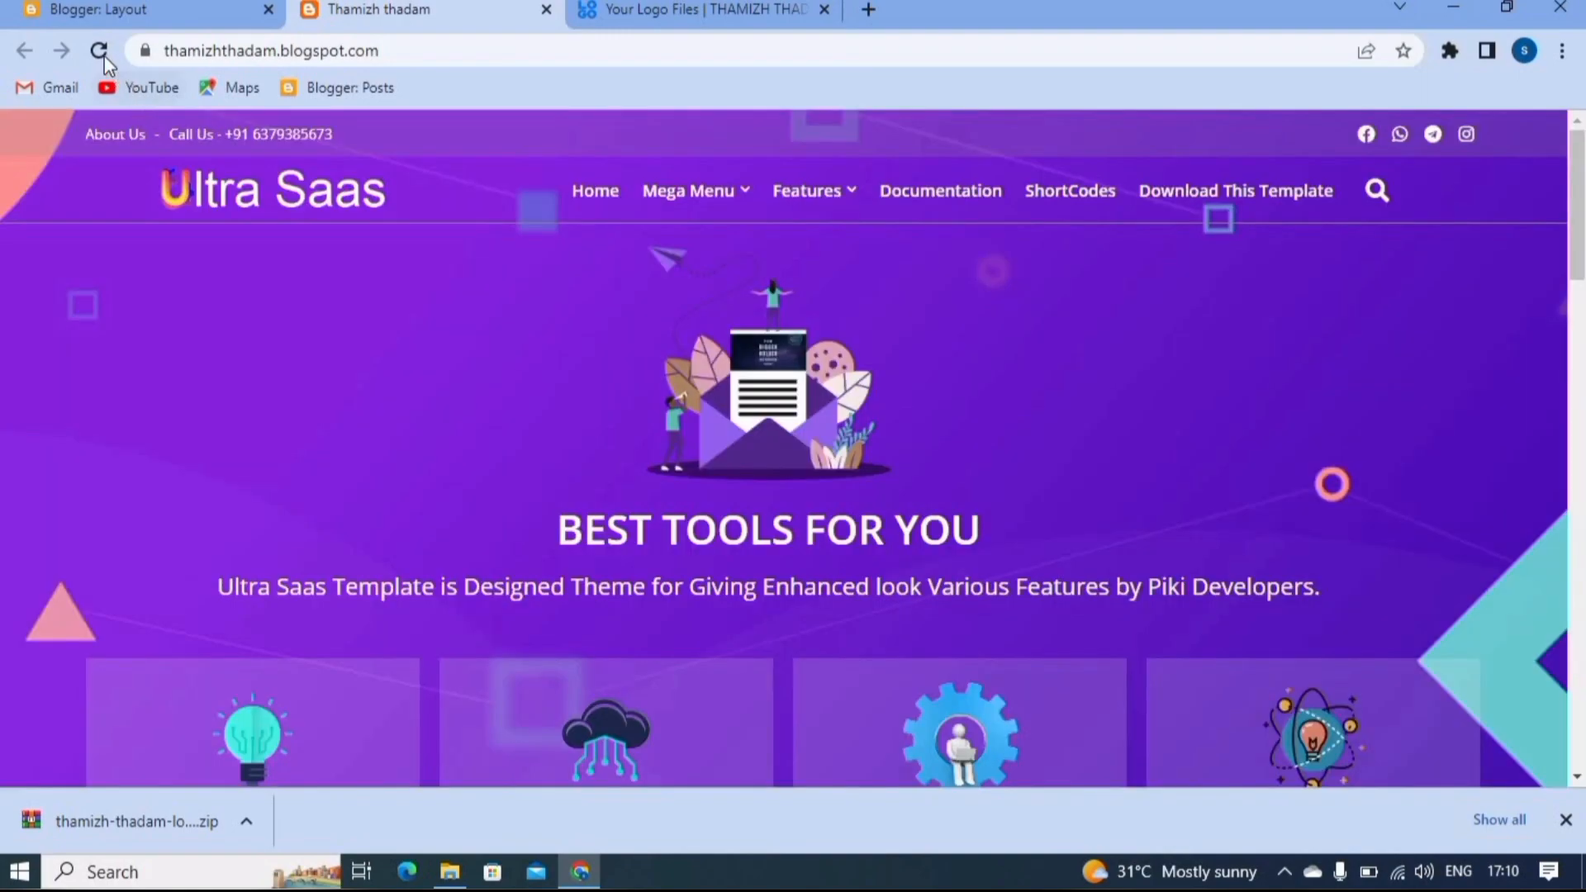
pyautogui.click(100, 51)
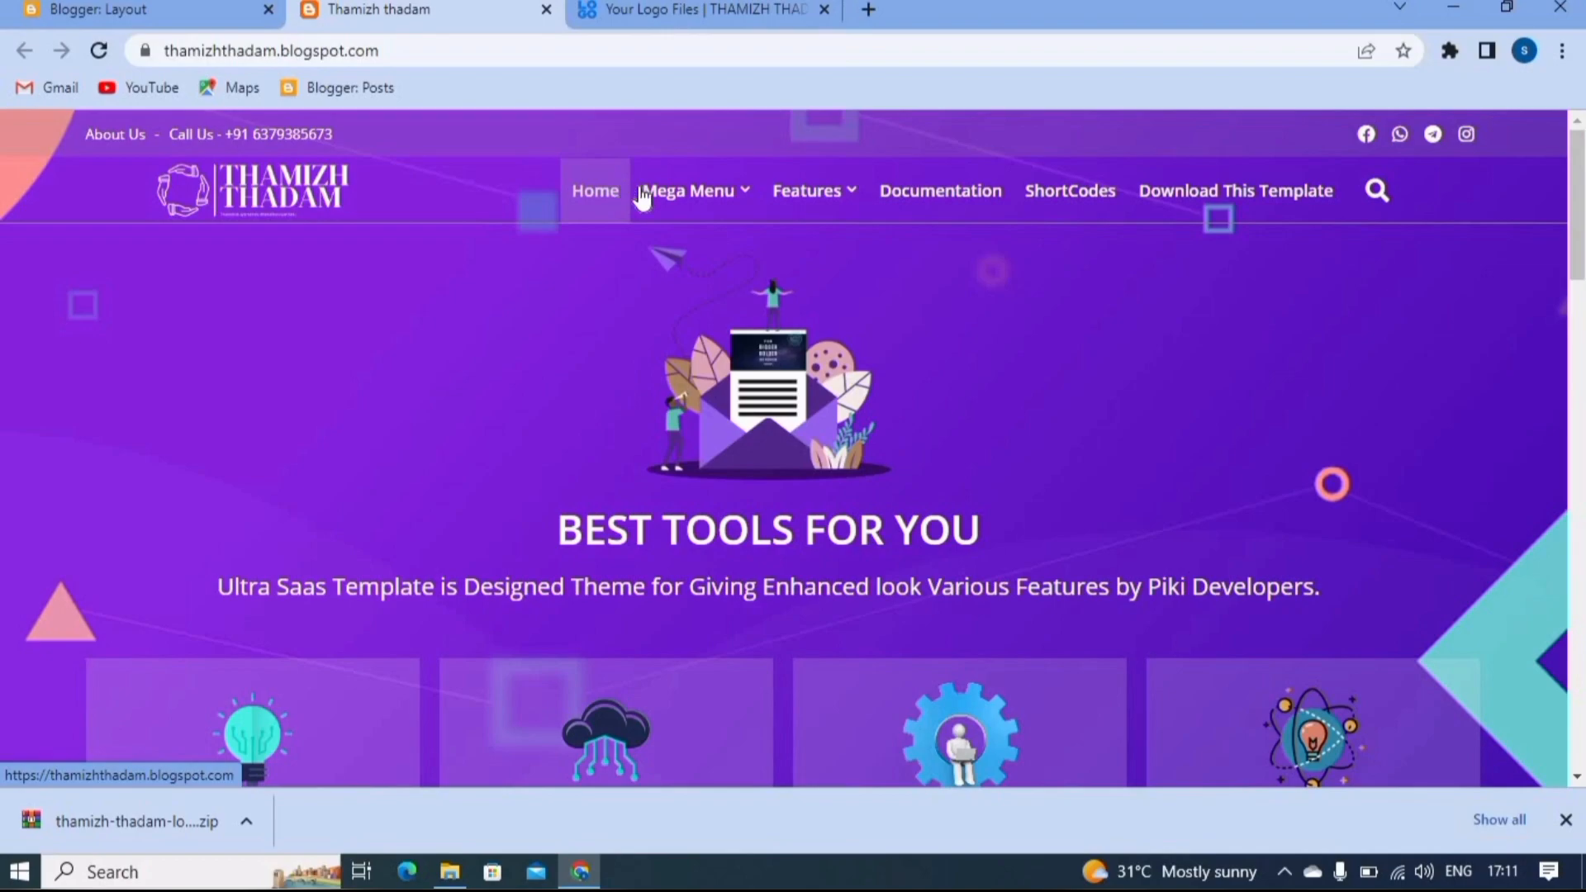
pyautogui.moveTo(729, 198)
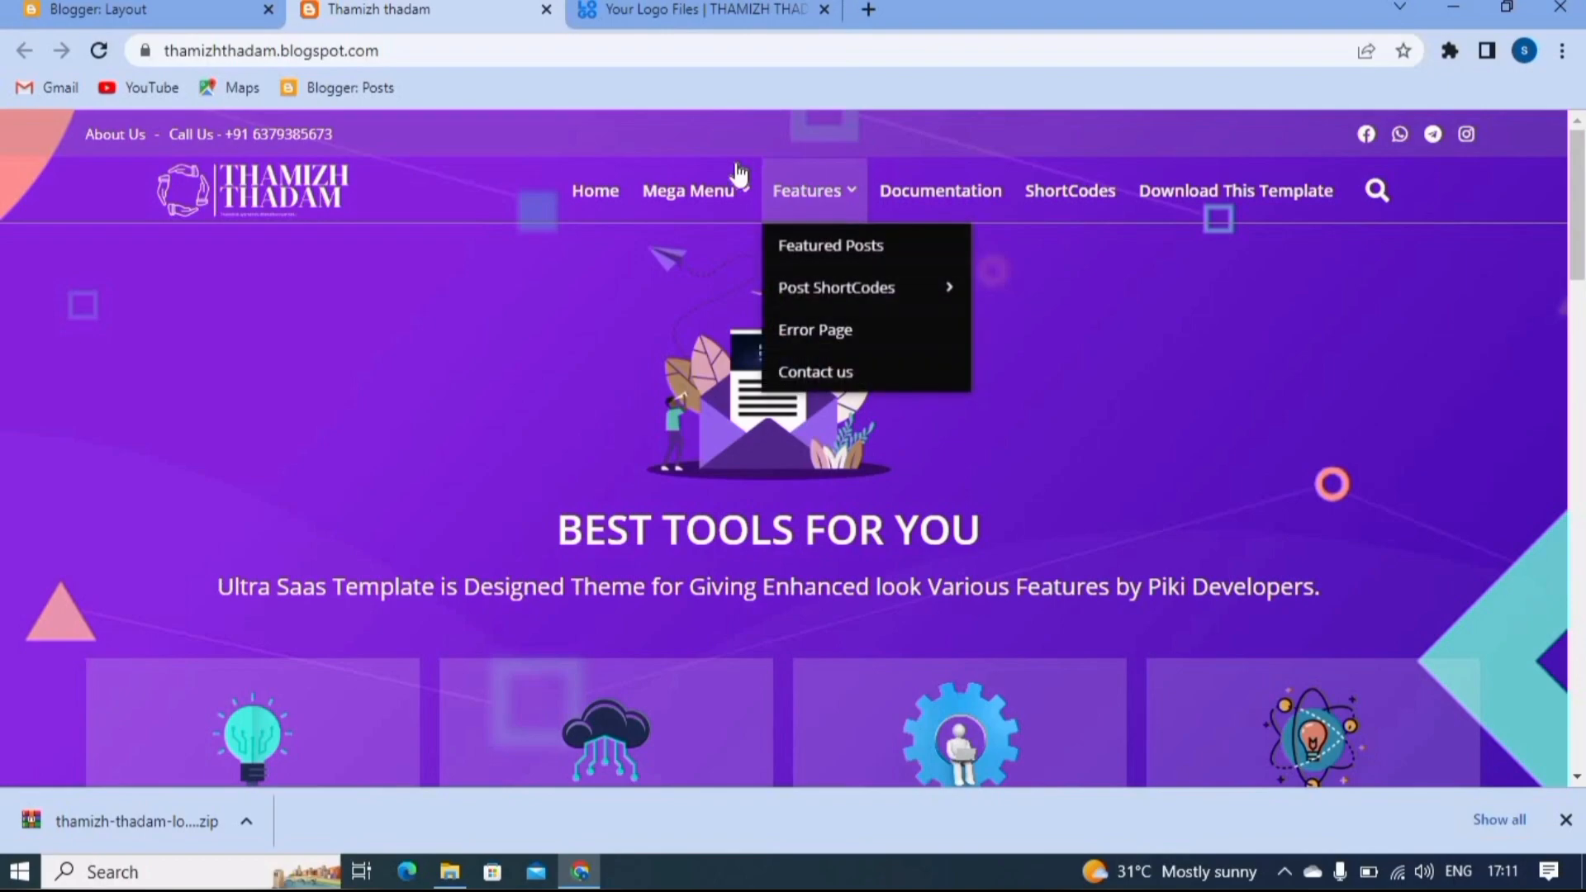
pyautogui.moveTo(843, 193)
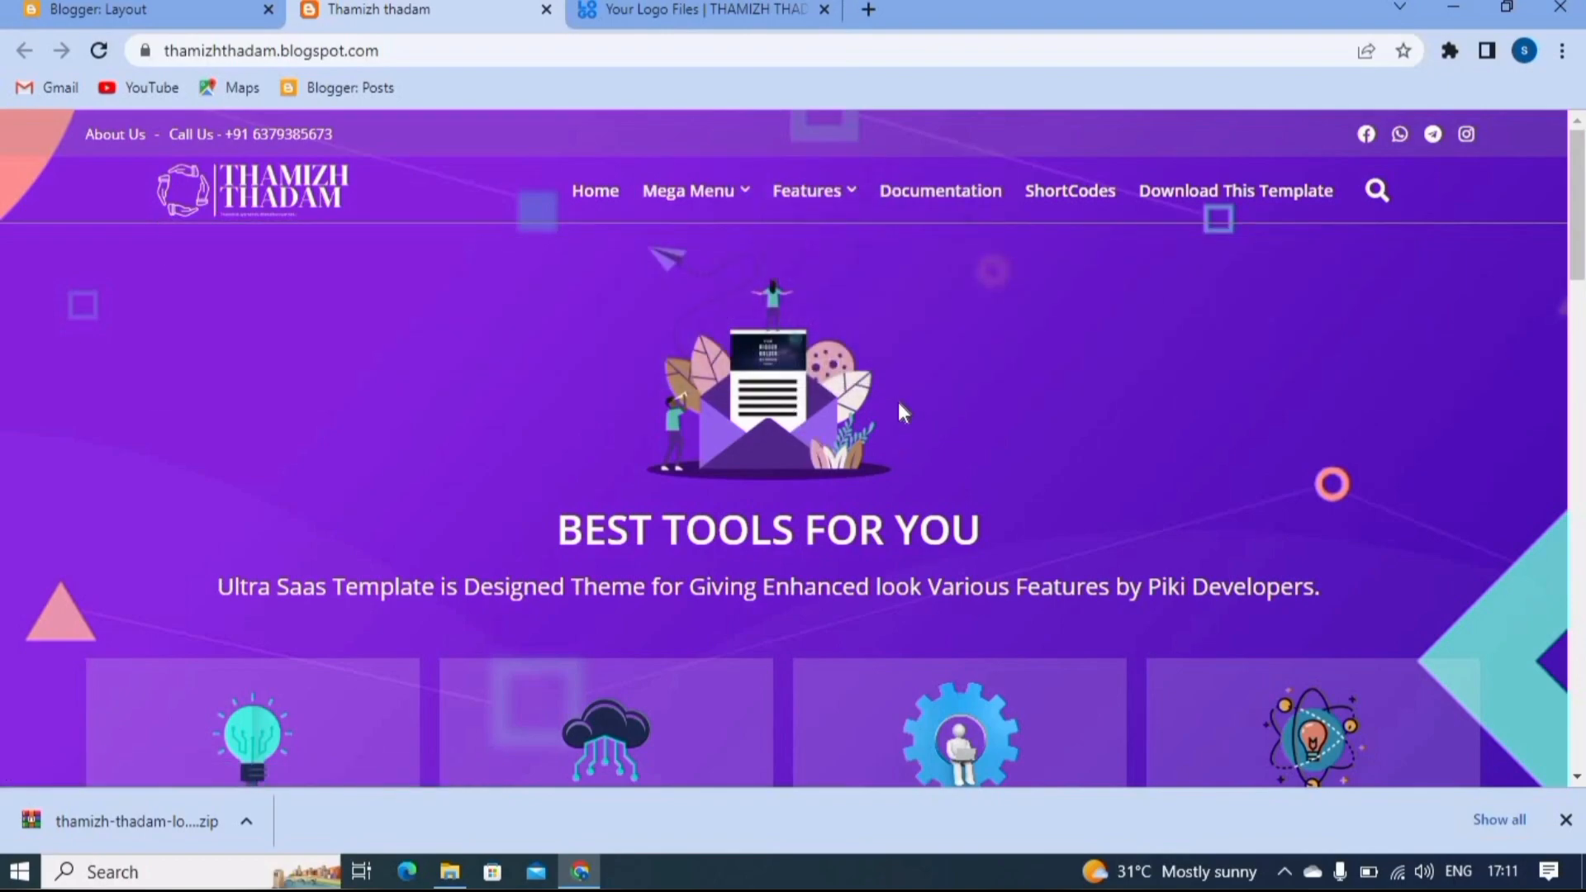
# - Open the Main Menu link list on the Blogger Layout page and delete every link except Home
pyautogui.click(87, 10)
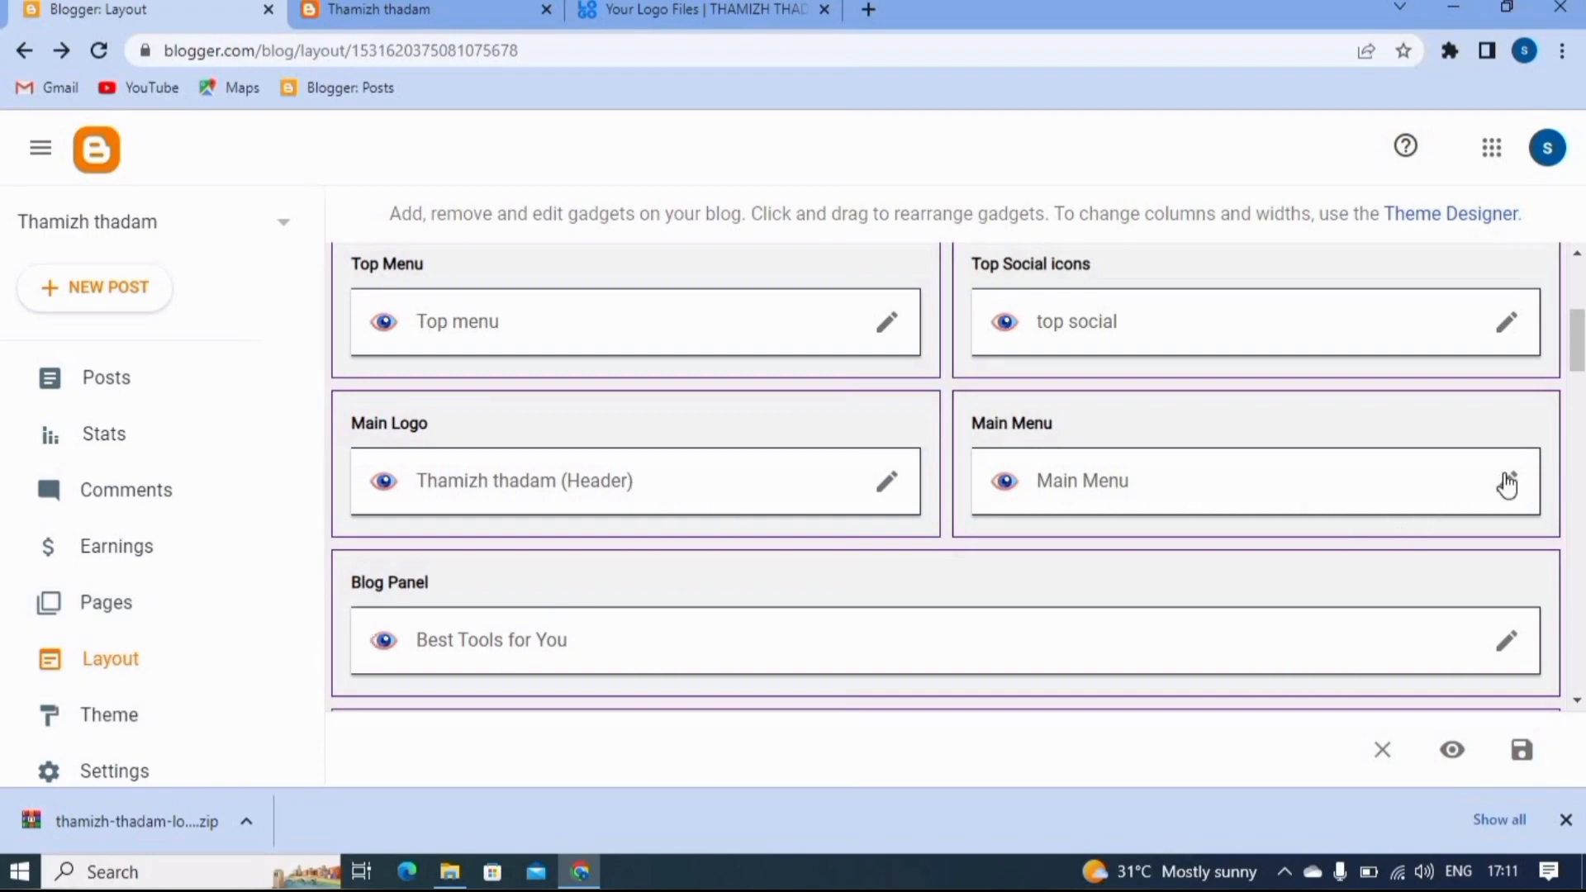
pyautogui.click(1513, 498)
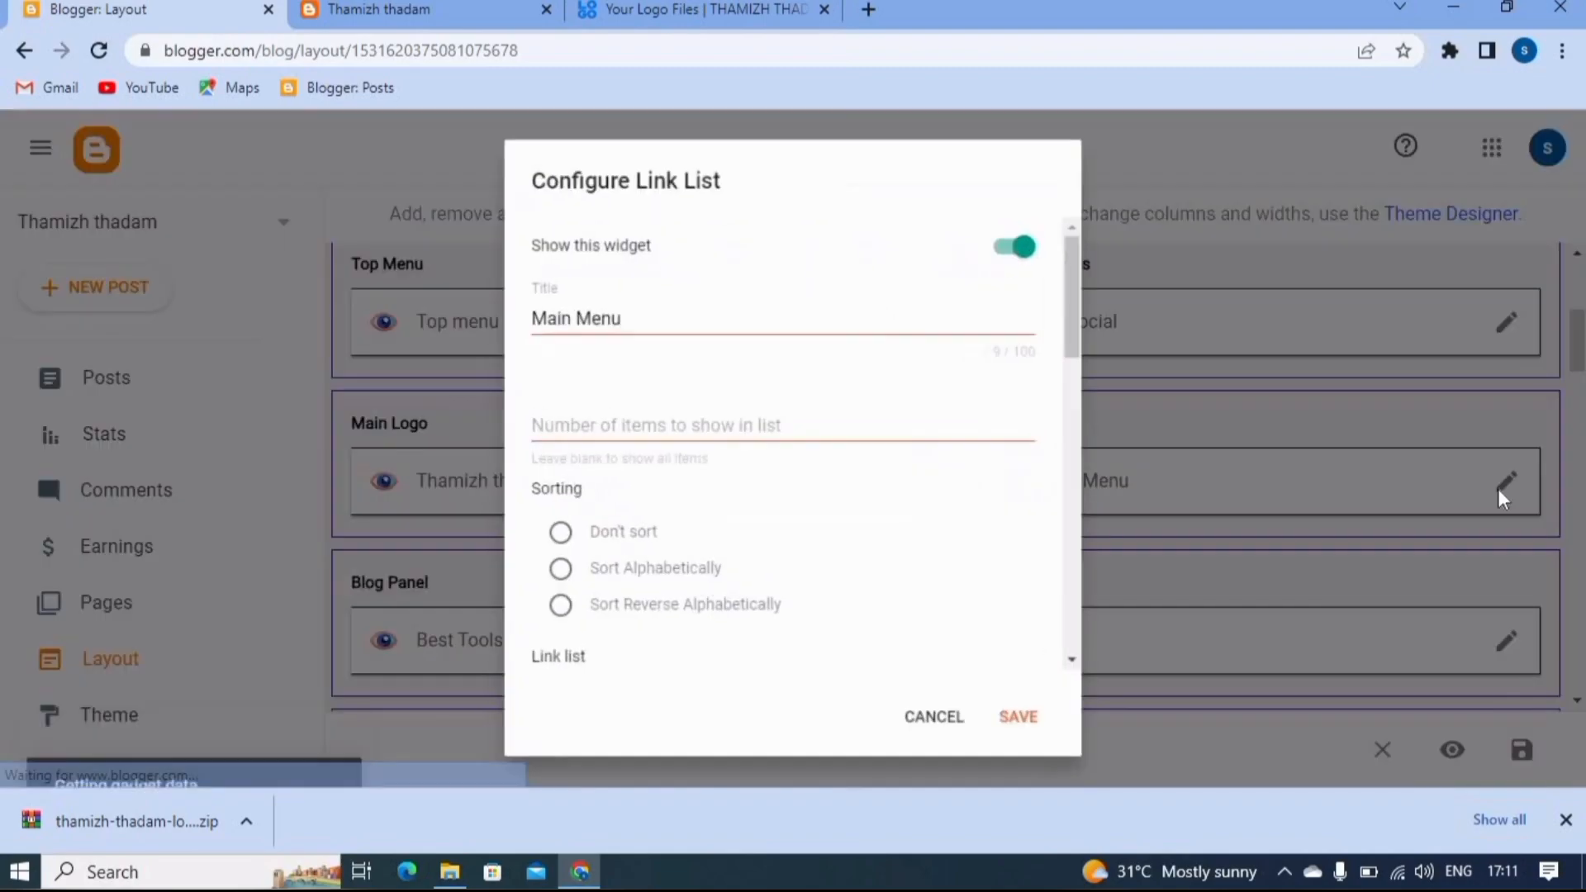
pyautogui.scroll(-10, 702, 386)
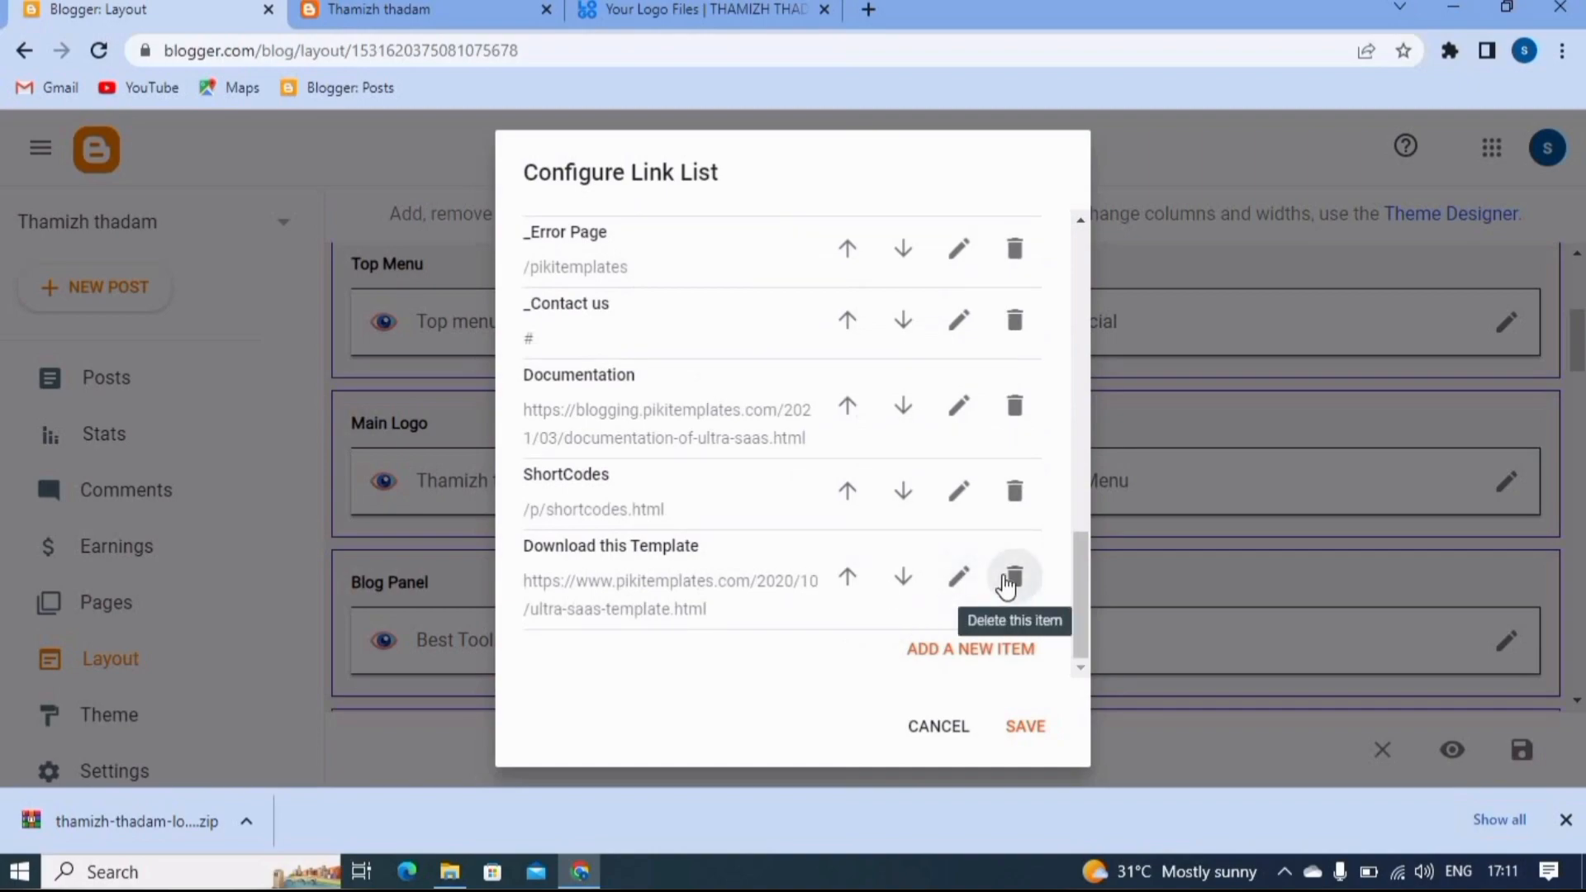
pyautogui.click(1008, 585)
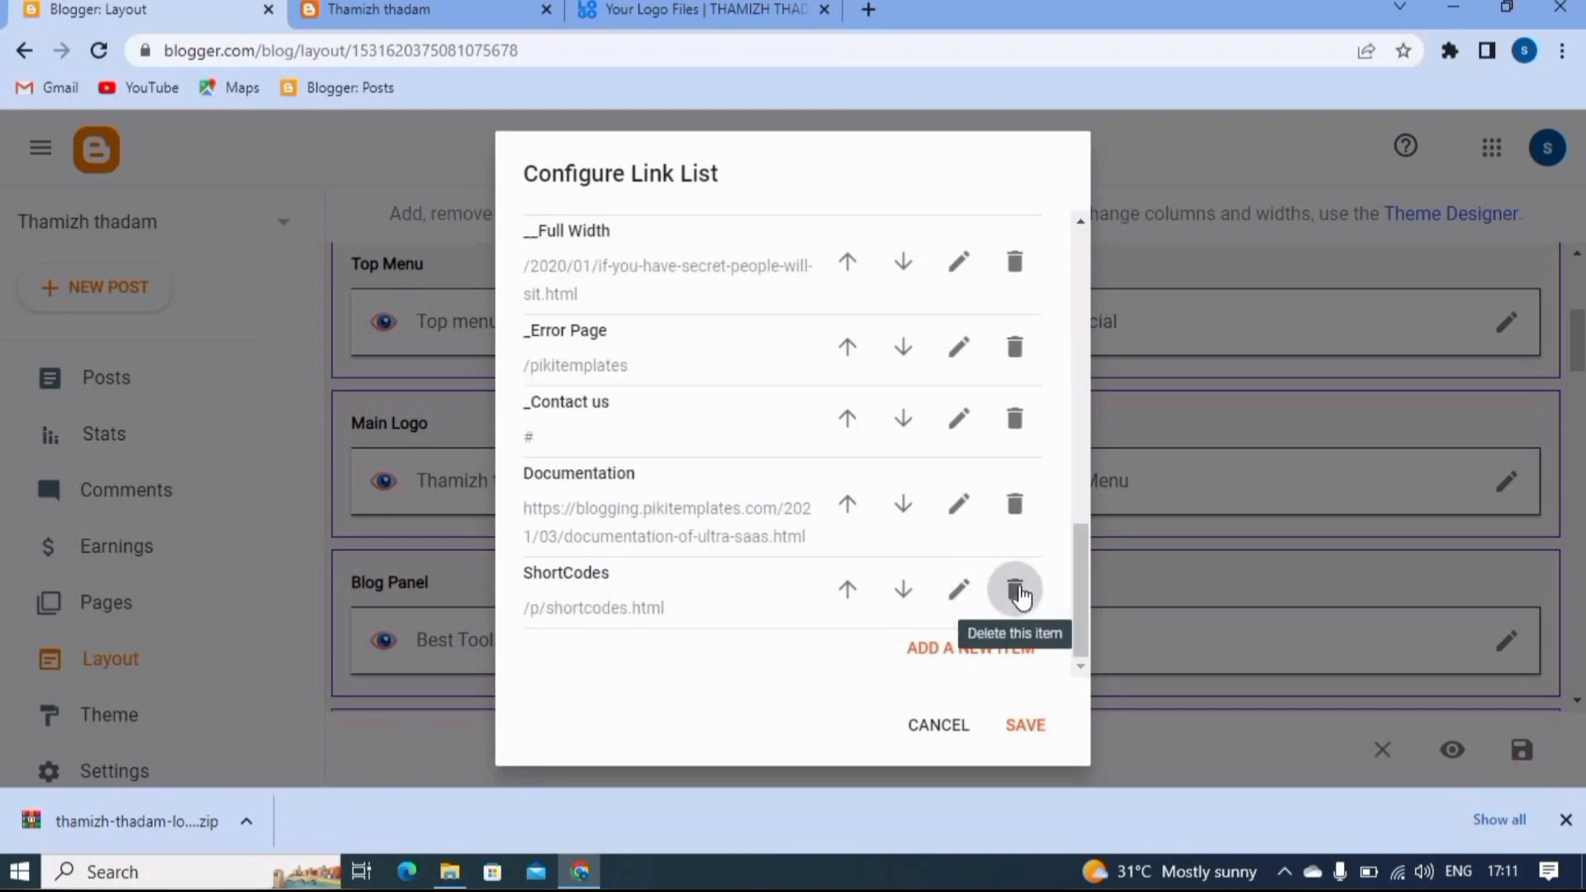
pyautogui.click(1018, 588)
pyautogui.click(1021, 590)
pyautogui.click(1020, 589)
pyautogui.click(1021, 590)
pyautogui.click(1020, 590)
pyautogui.click(1021, 590)
pyautogui.click(1018, 584)
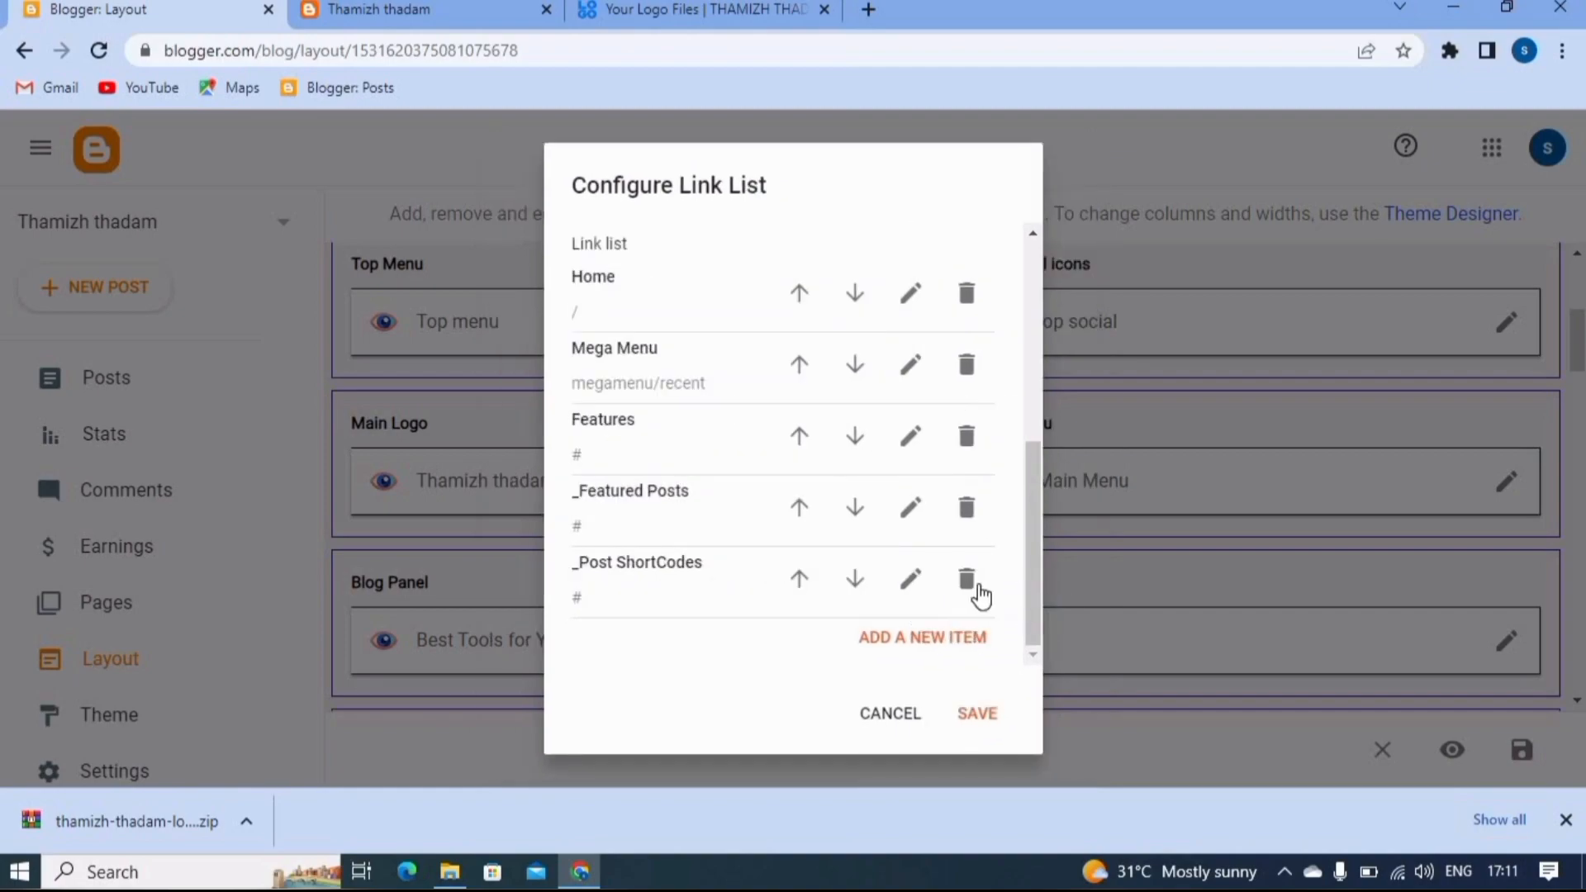
pyautogui.click(980, 591)
pyautogui.click(980, 592)
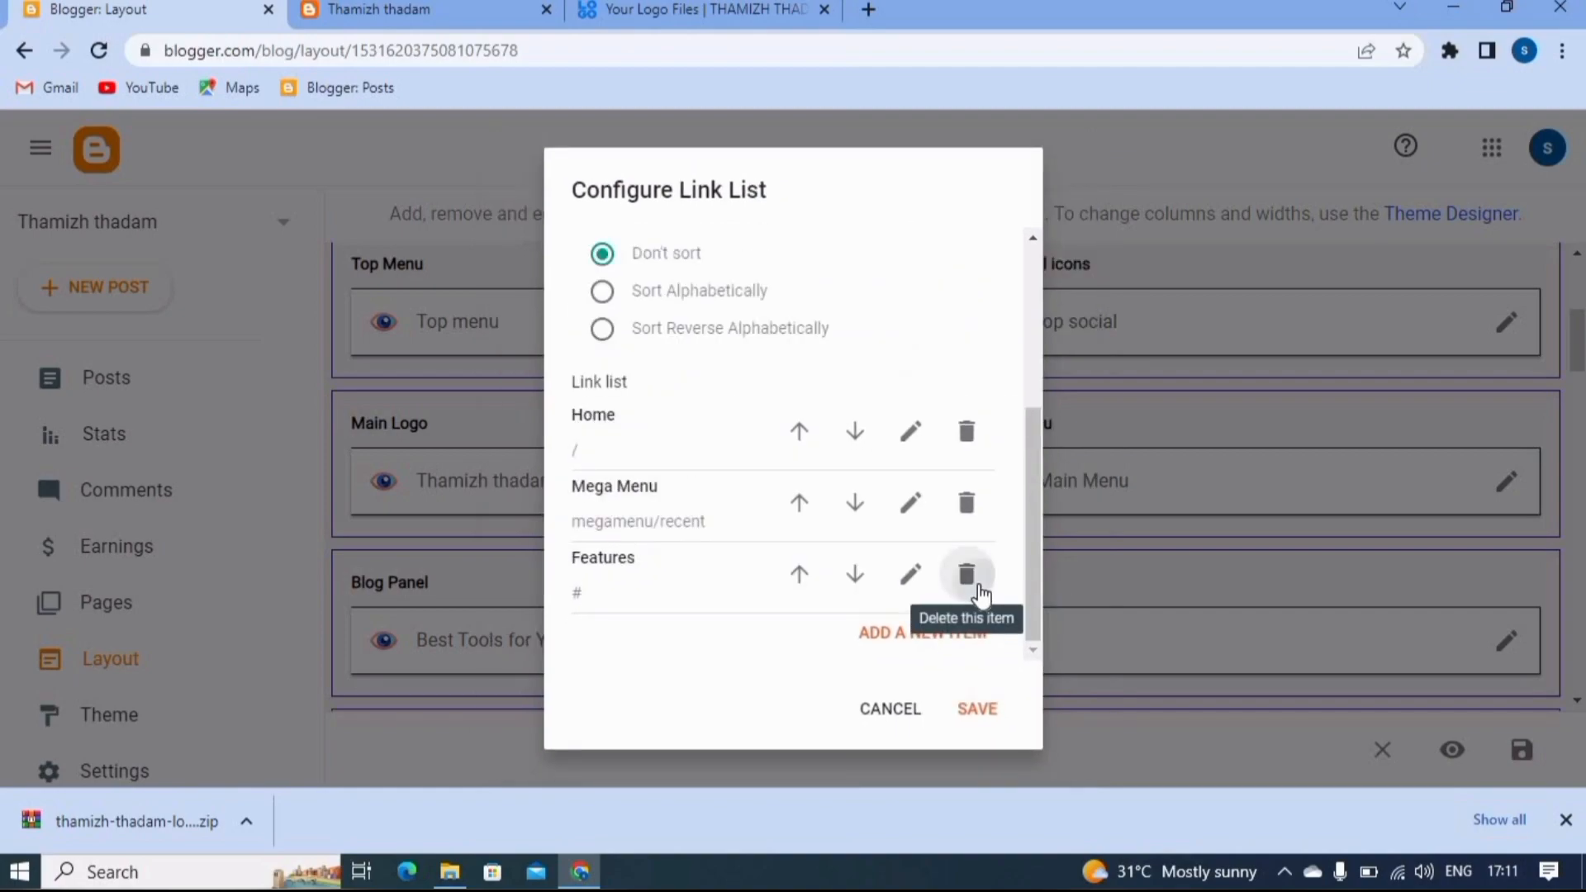
pyautogui.click(974, 581)
pyautogui.click(965, 574)
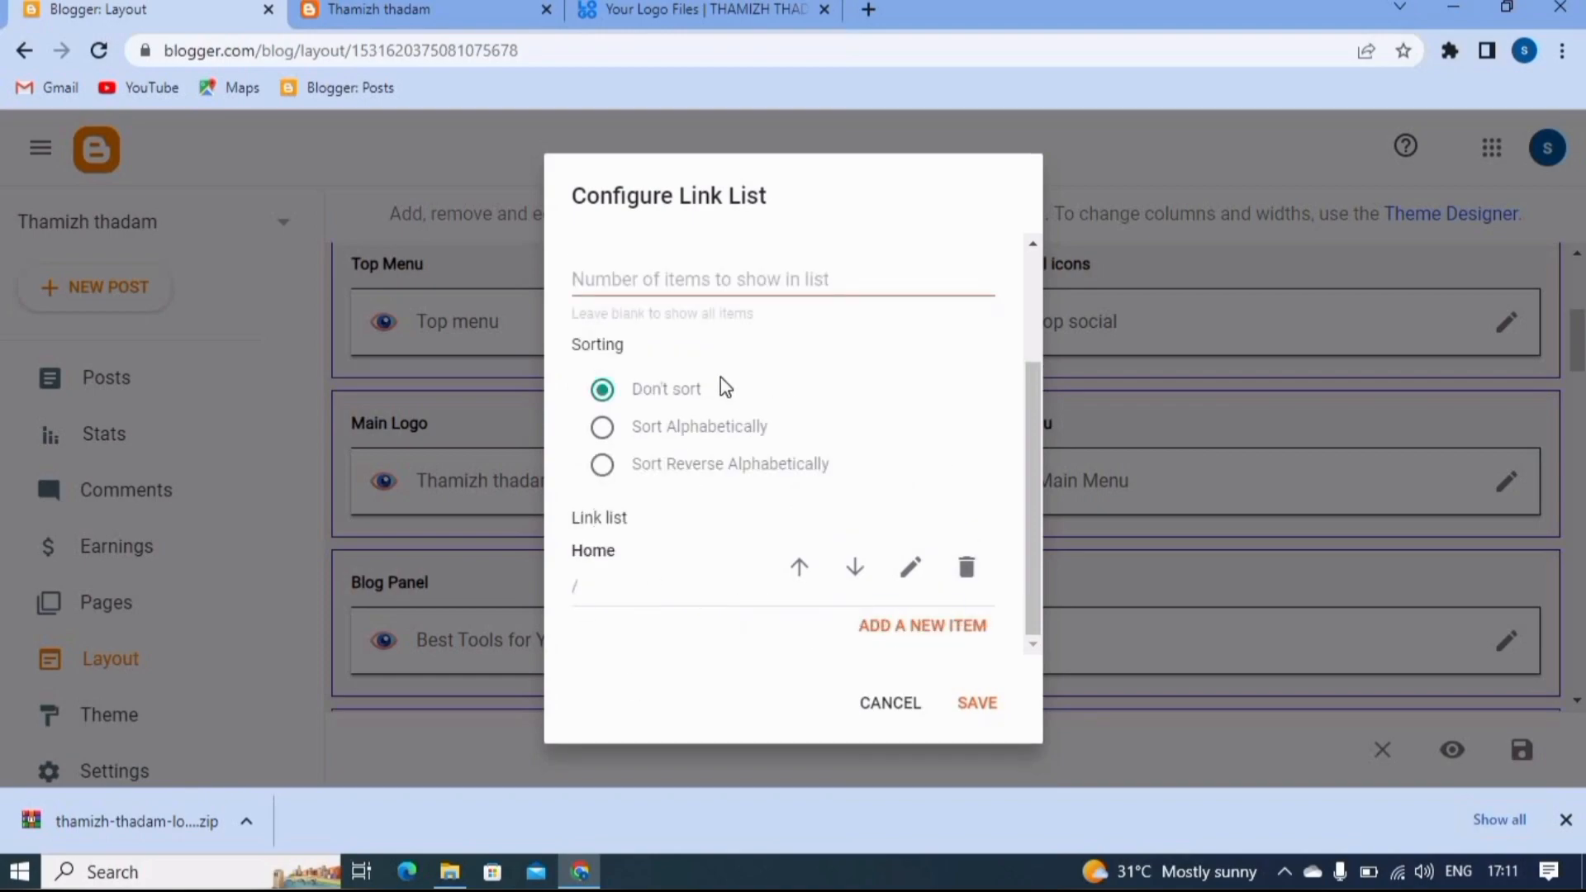
# - Add an "About us" link with the URL # to the Main Menu link list and save the item
pyautogui.click(940, 628)
pyautogui.scroll(-4, 855, 438)
pyautogui.scroll(-2, 855, 430)
pyautogui.scroll(4, 855, 430)
pyautogui.click(616, 399)
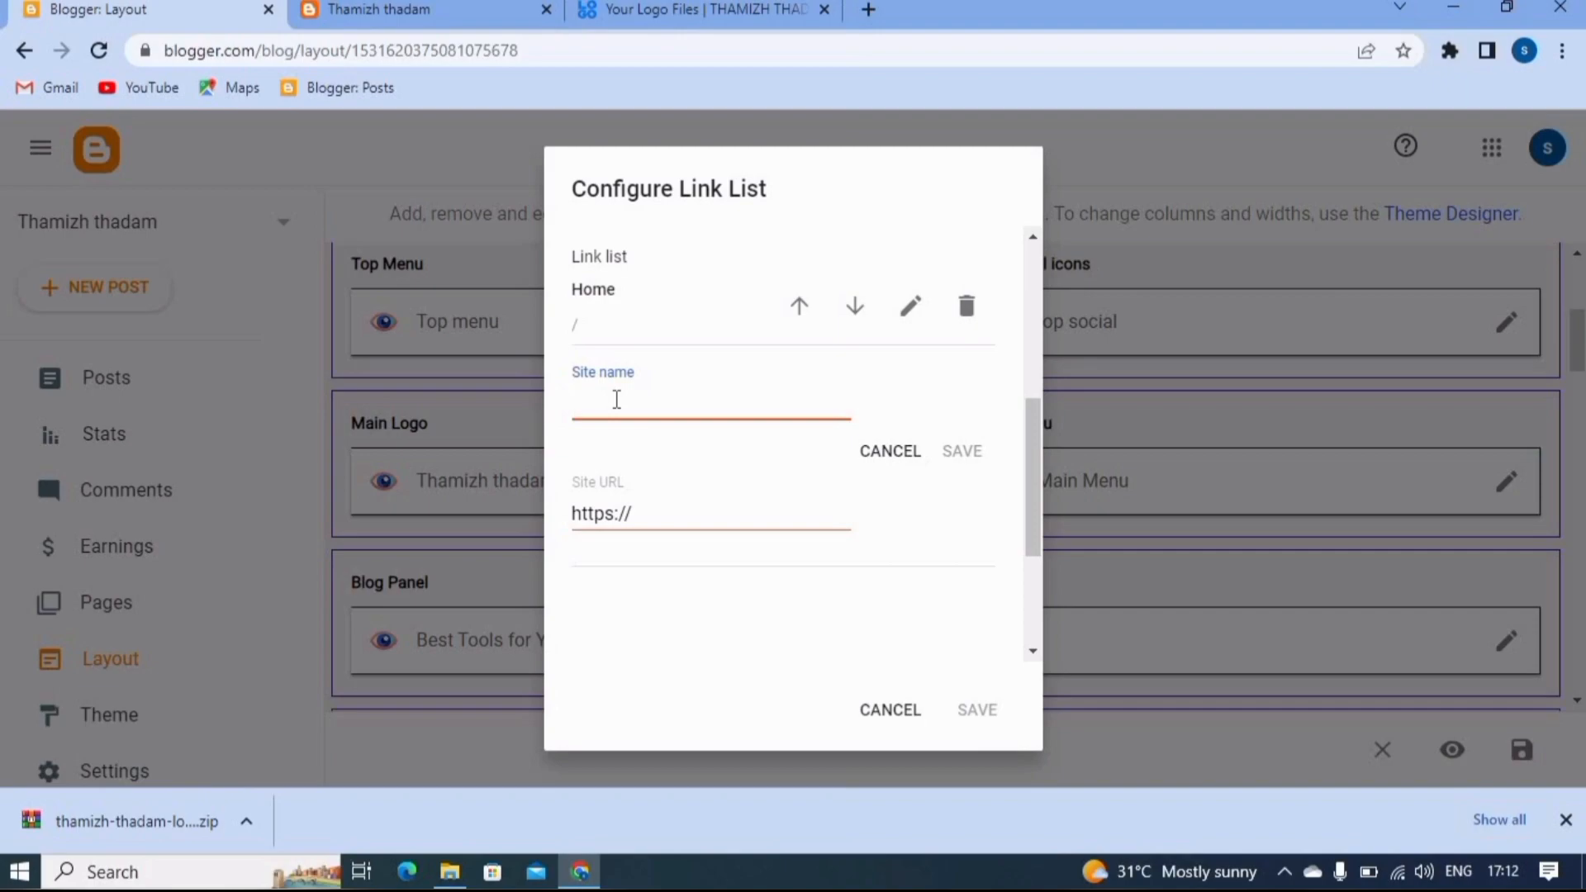
pyautogui.write('About us')
pyautogui.click(666, 520)
pyautogui.press('BackSpace')
pyautogui.press('BackSpace')
pyautogui.press('BackSpace')
pyautogui.press('BackSpace')
pyautogui.press('BackSpace')
pyautogui.press('BackSpace')
pyautogui.press('BackSpace')
pyautogui.press('BackSpace')
pyautogui.write('#')
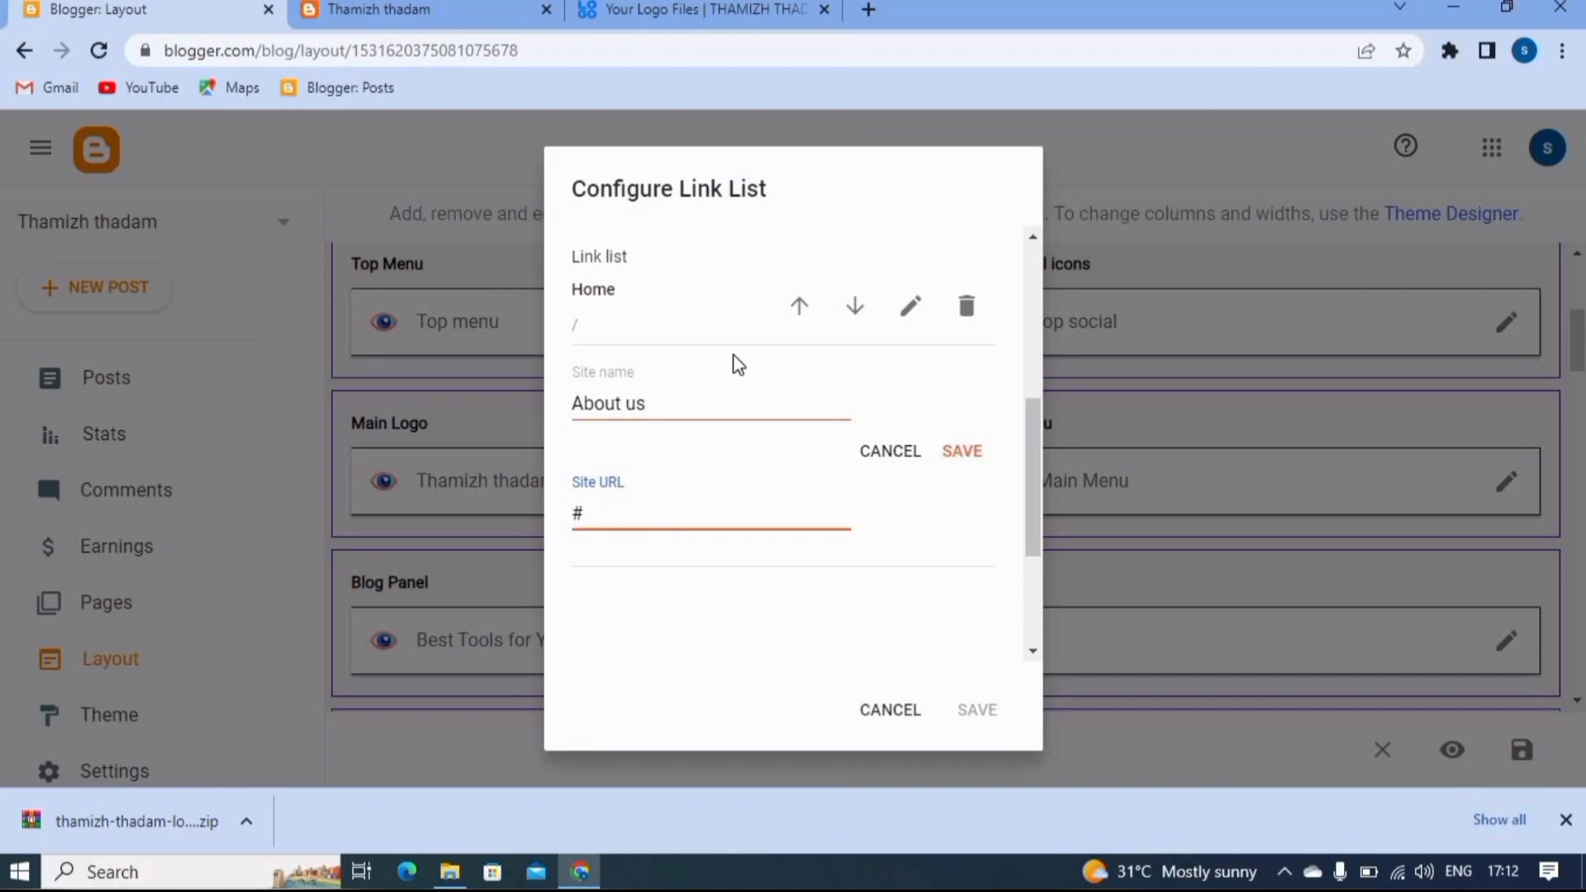
pyautogui.click(983, 450)
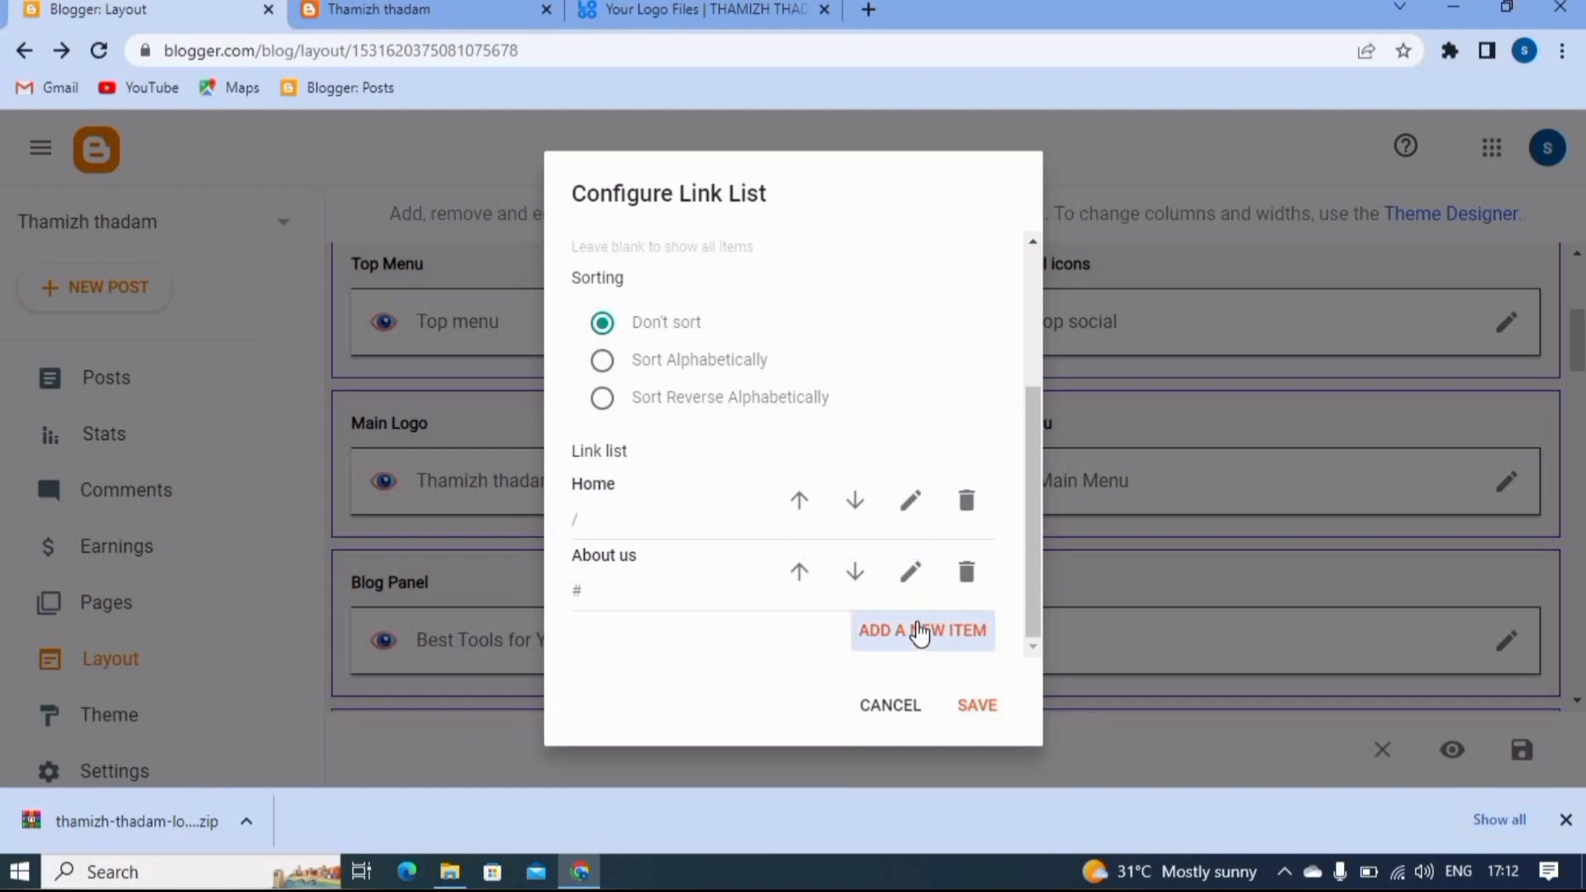
# - Add a "Contact us" link with the URL # to the Main Menu link list and save the item
pyautogui.click(917, 630)
pyautogui.scroll(-5, 826, 495)
pyautogui.scroll(4, 653, 347)
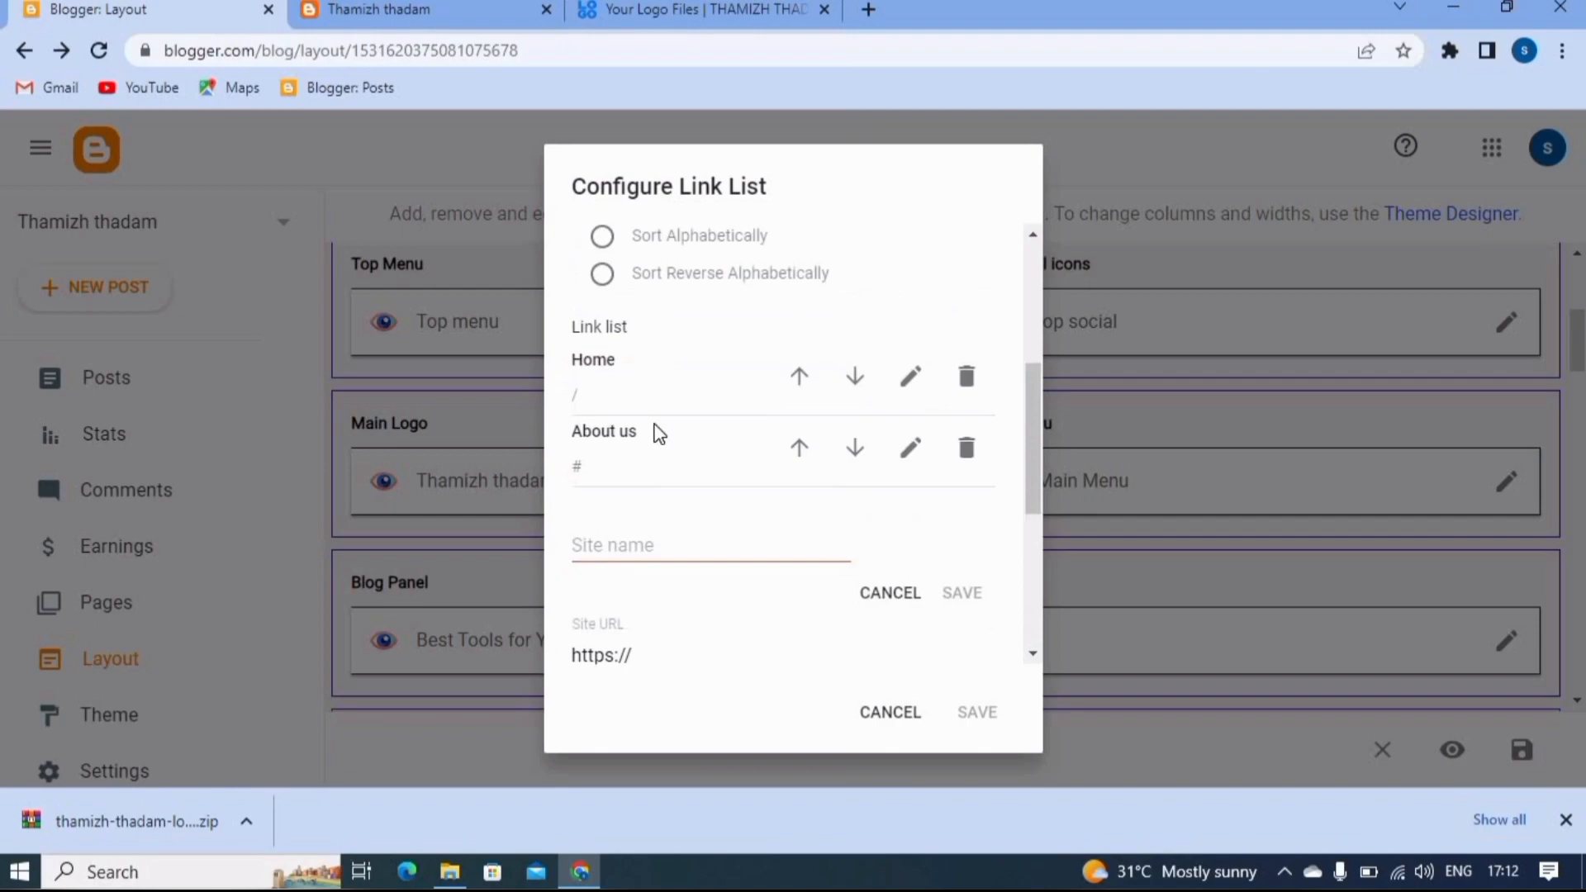
pyautogui.click(650, 543)
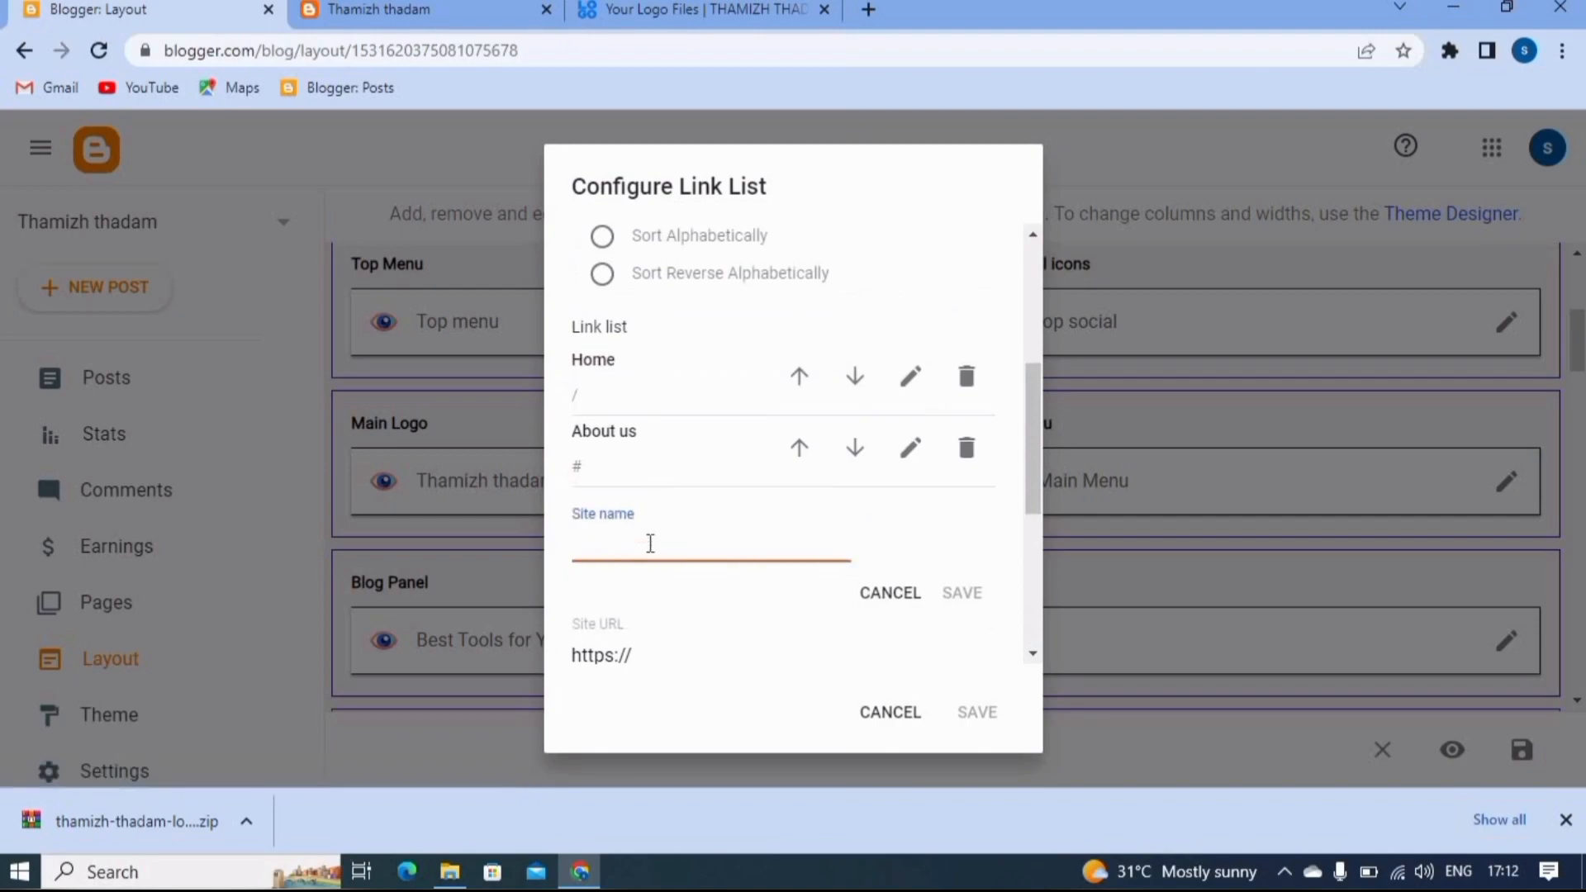
pyautogui.write('C')
pyautogui.write('onte')
pyautogui.write('a')
pyautogui.write('tc')
pyautogui.press('BackSpace')
pyautogui.press('BackSpace')
pyautogui.write('ct as')
pyautogui.press('BackSpace')
pyautogui.press('BackSpace')
pyautogui.write('us')
pyautogui.click(633, 656)
pyautogui.press('BackSpace')
pyautogui.press('BackSpace')
pyautogui.press('BackSpace')
pyautogui.press('BackSpace')
pyautogui.press('BackSpace')
pyautogui.press('BackSpace')
pyautogui.press('BackSpace')
pyautogui.press('BackSpace')
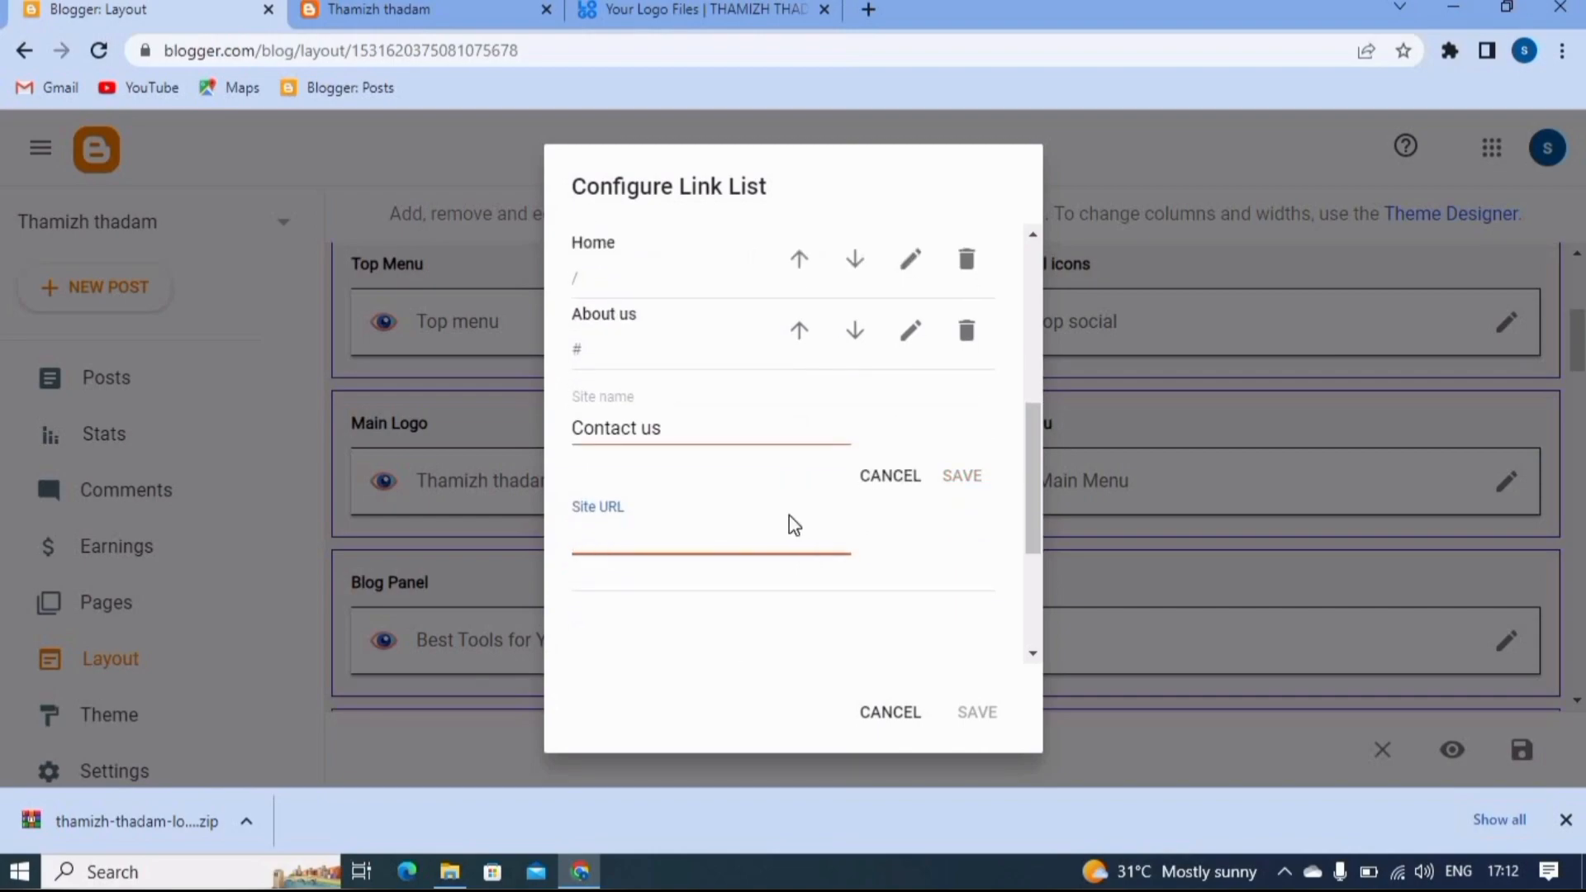
pyautogui.write('#')
pyautogui.click(966, 481)
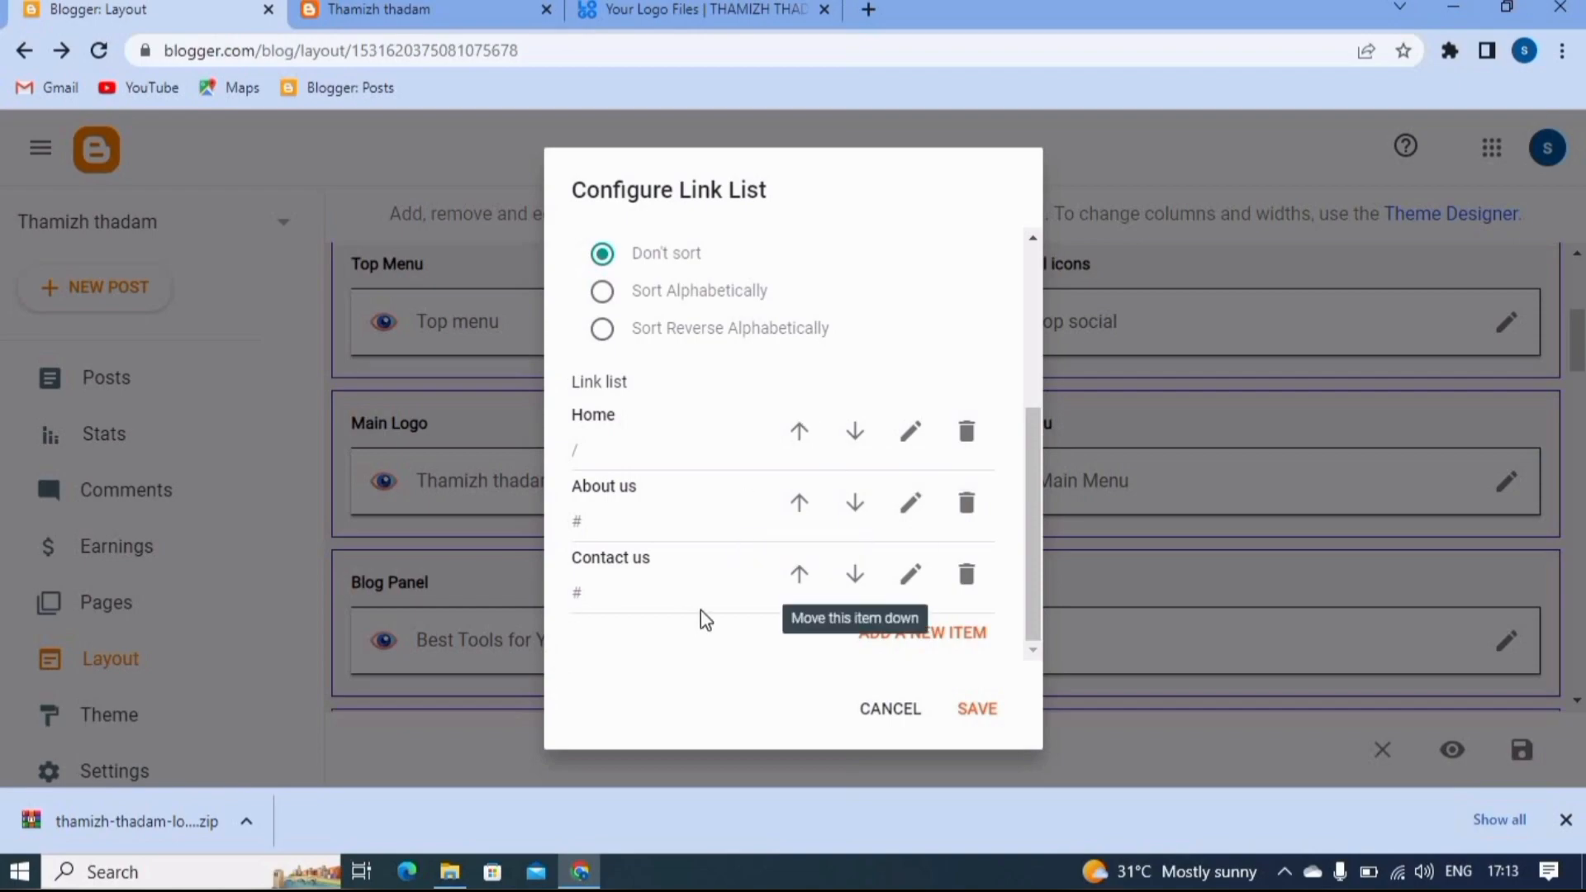
# - Add a "Download App" link with the URL # to the Main Menu link list and save the item
pyautogui.click(919, 633)
pyautogui.click(633, 433)
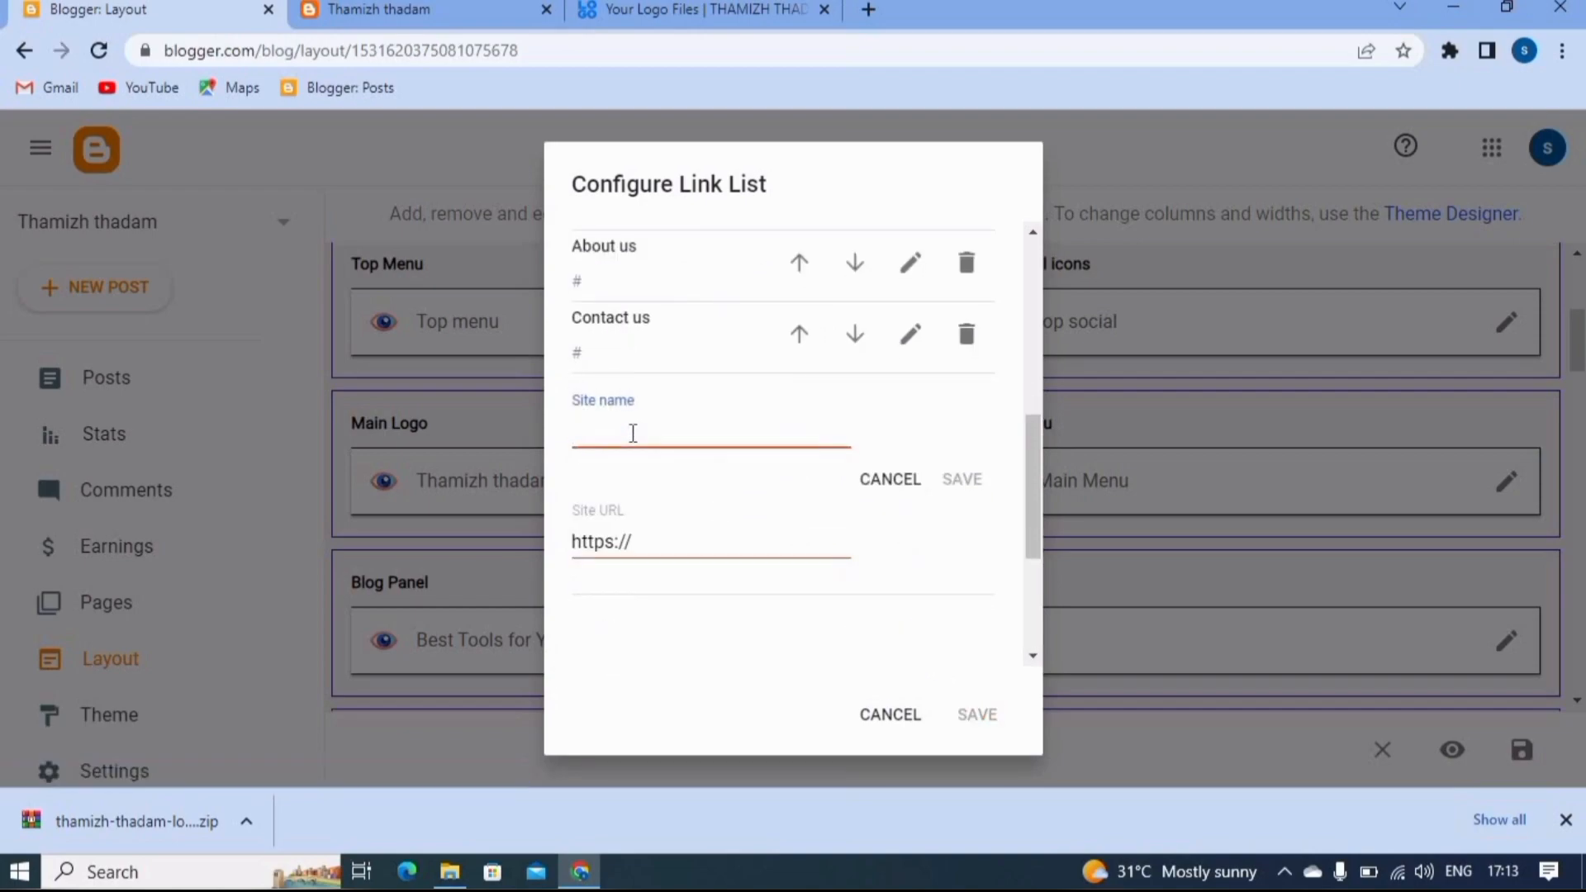
pyautogui.write('Download ')
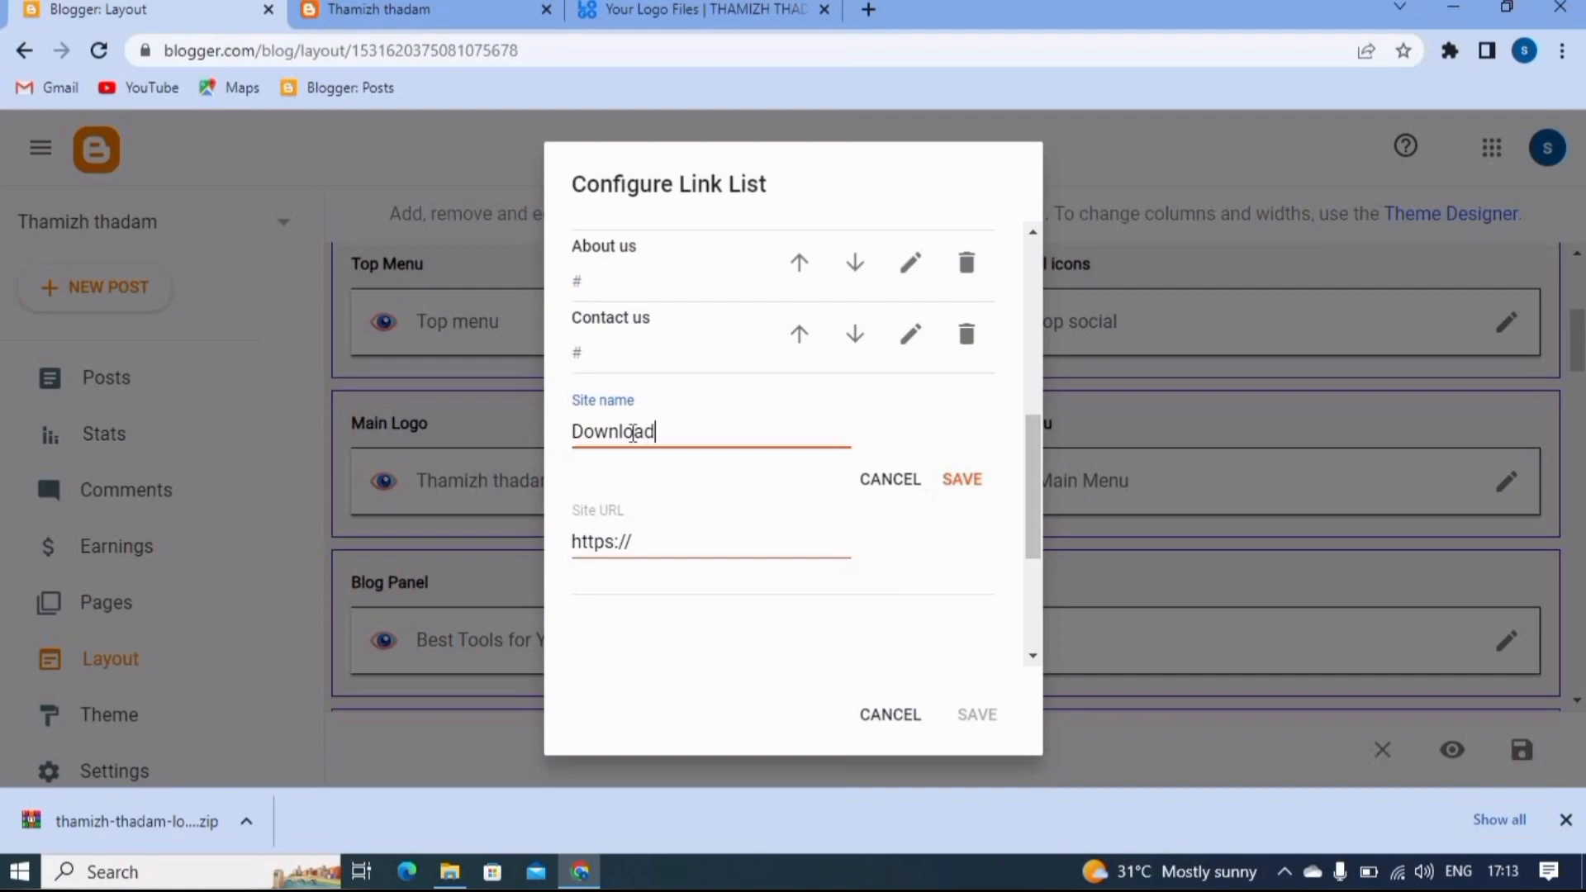
pyautogui.write('A')
pyautogui.write('pp')
pyautogui.click(670, 547)
pyautogui.press('BackSpace')
pyautogui.press('BackSpace')
pyautogui.press('BackSpace')
pyautogui.press('BackSpace')
pyautogui.press('BackSpace')
pyautogui.press('BackSpace')
pyautogui.press('BackSpace')
pyautogui.press('BackSpace')
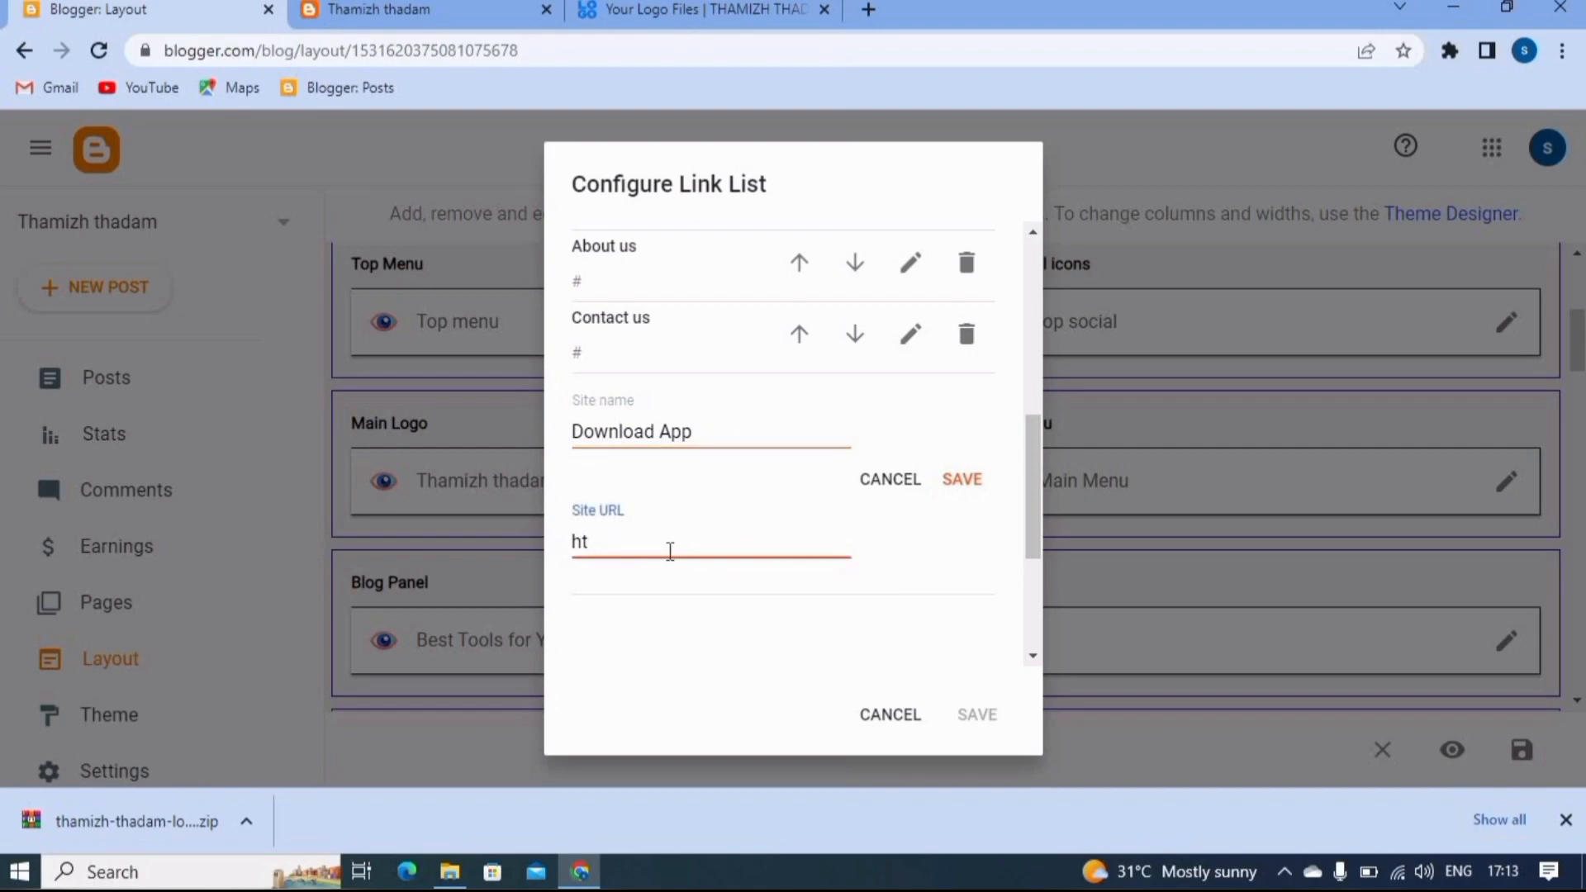
pyautogui.write('#')
pyautogui.click(964, 479)
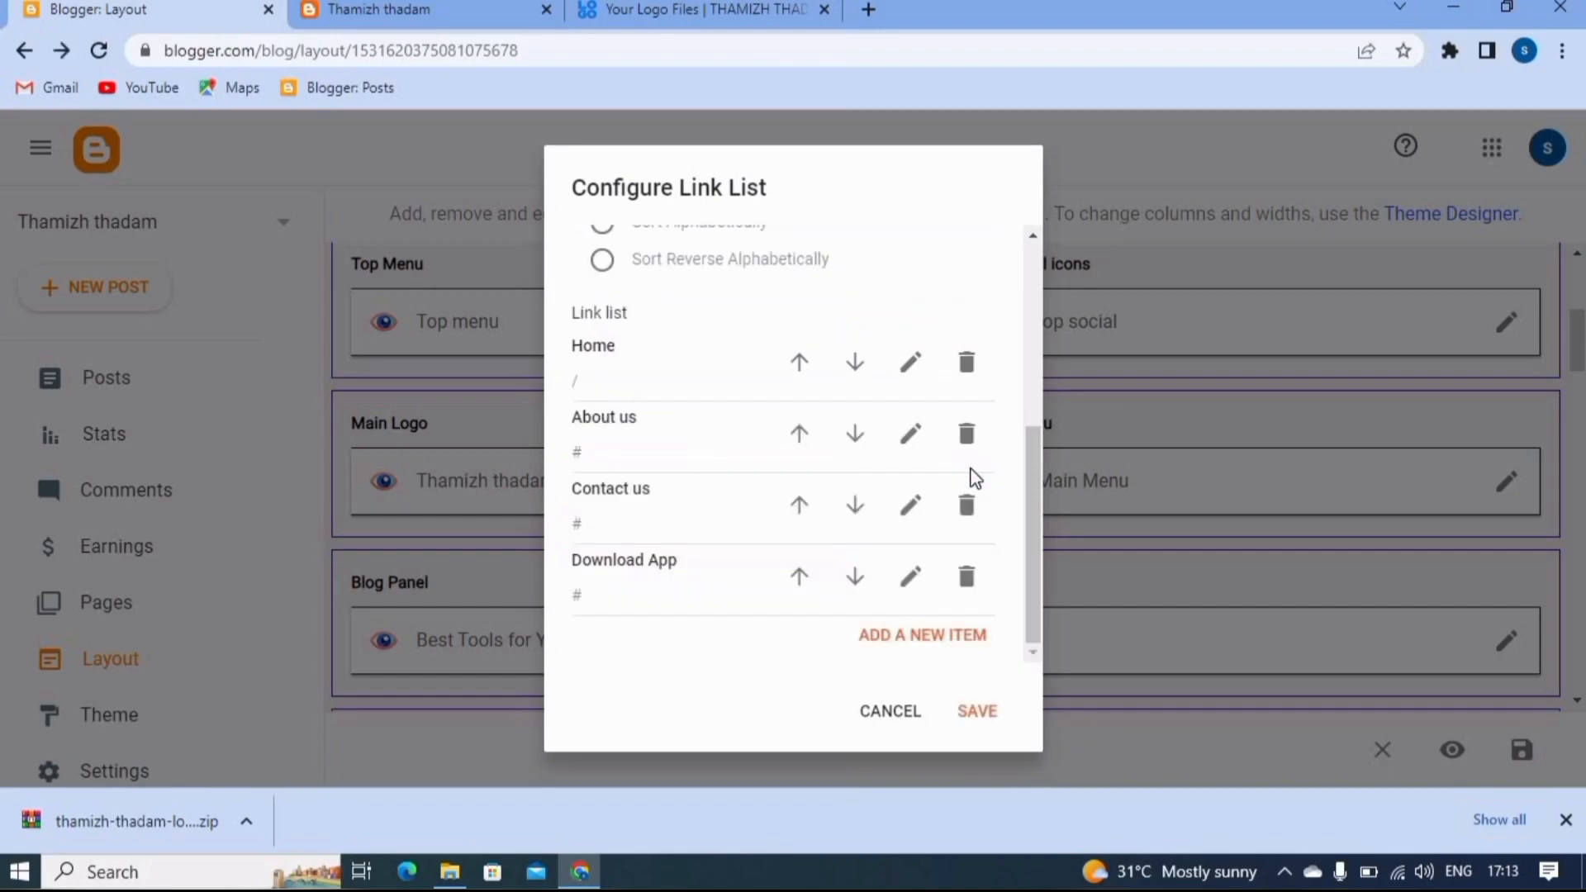
# - Save the Main Menu link list and reload the live Thamizh thadam blog to check its menu
pyautogui.click(977, 716)
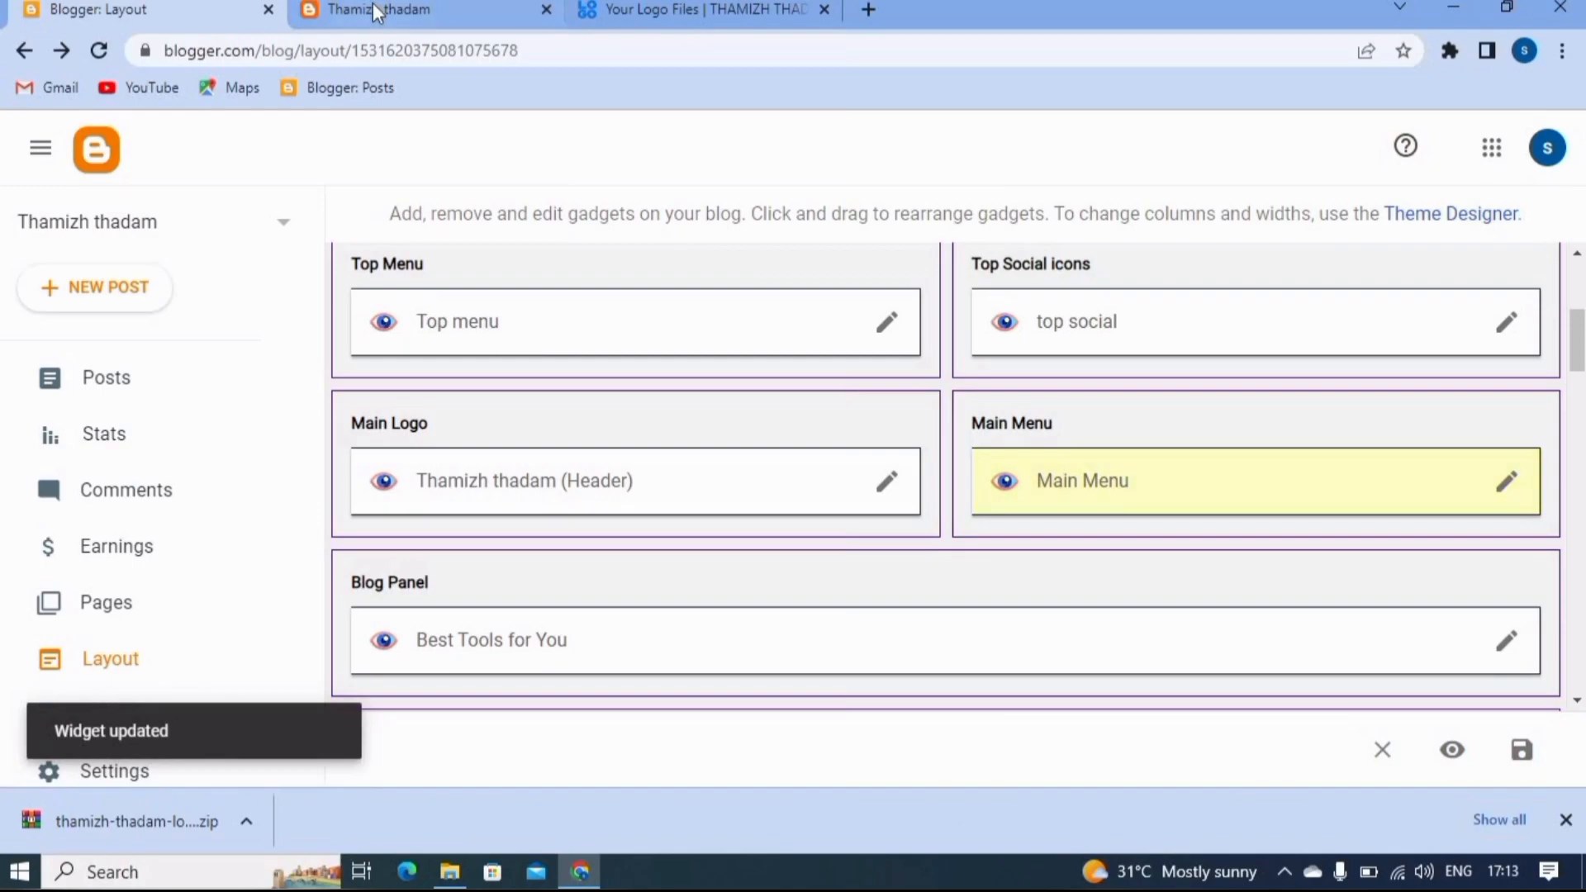
pyautogui.click(373, 3)
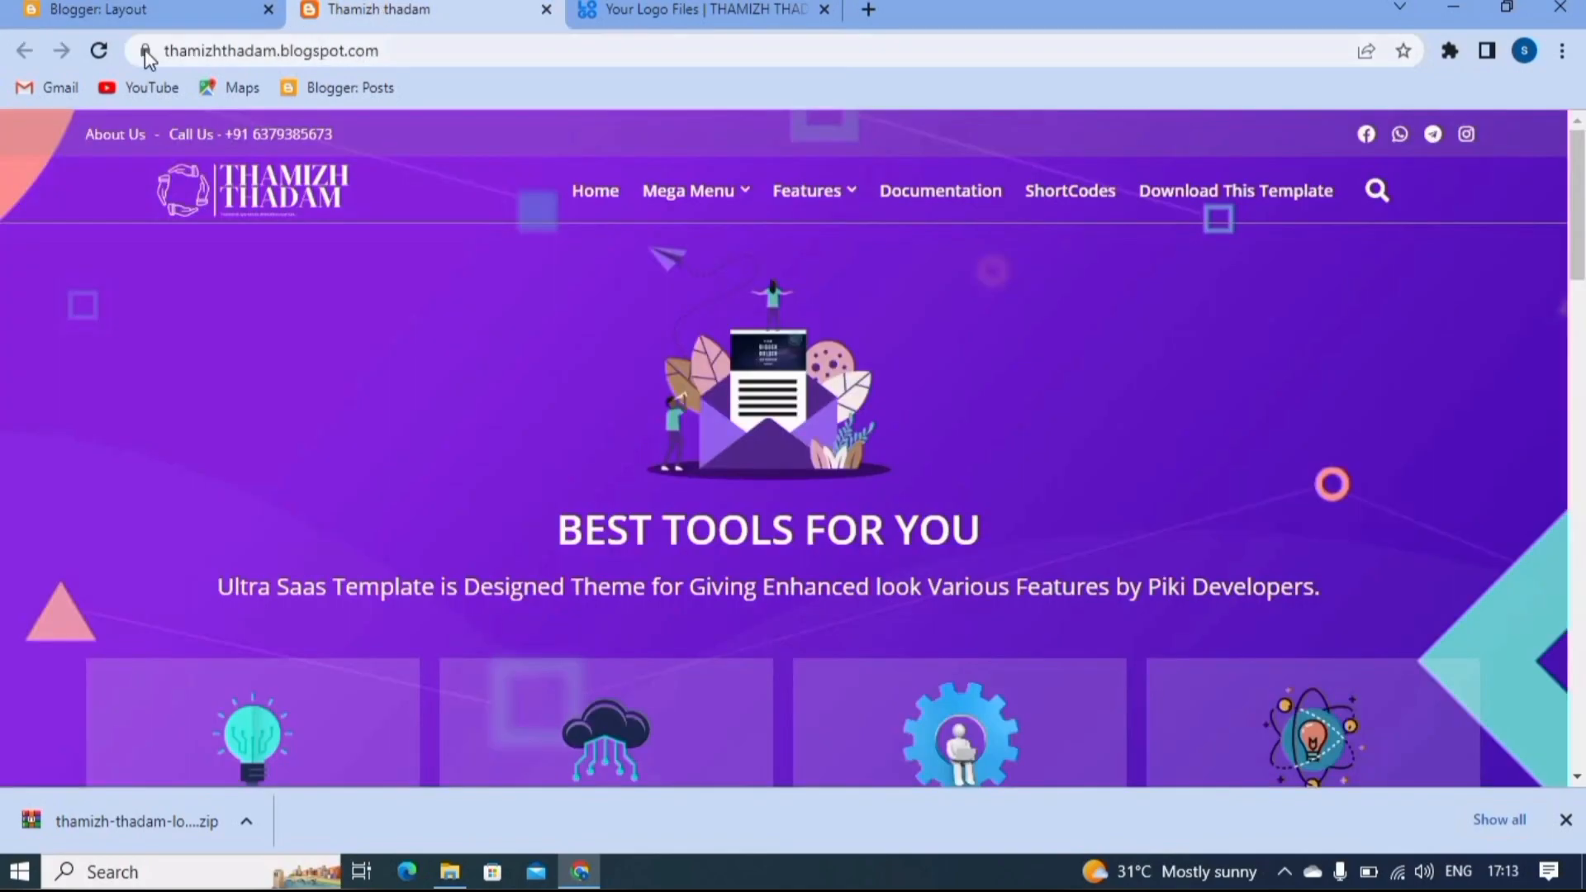
pyautogui.click(98, 50)
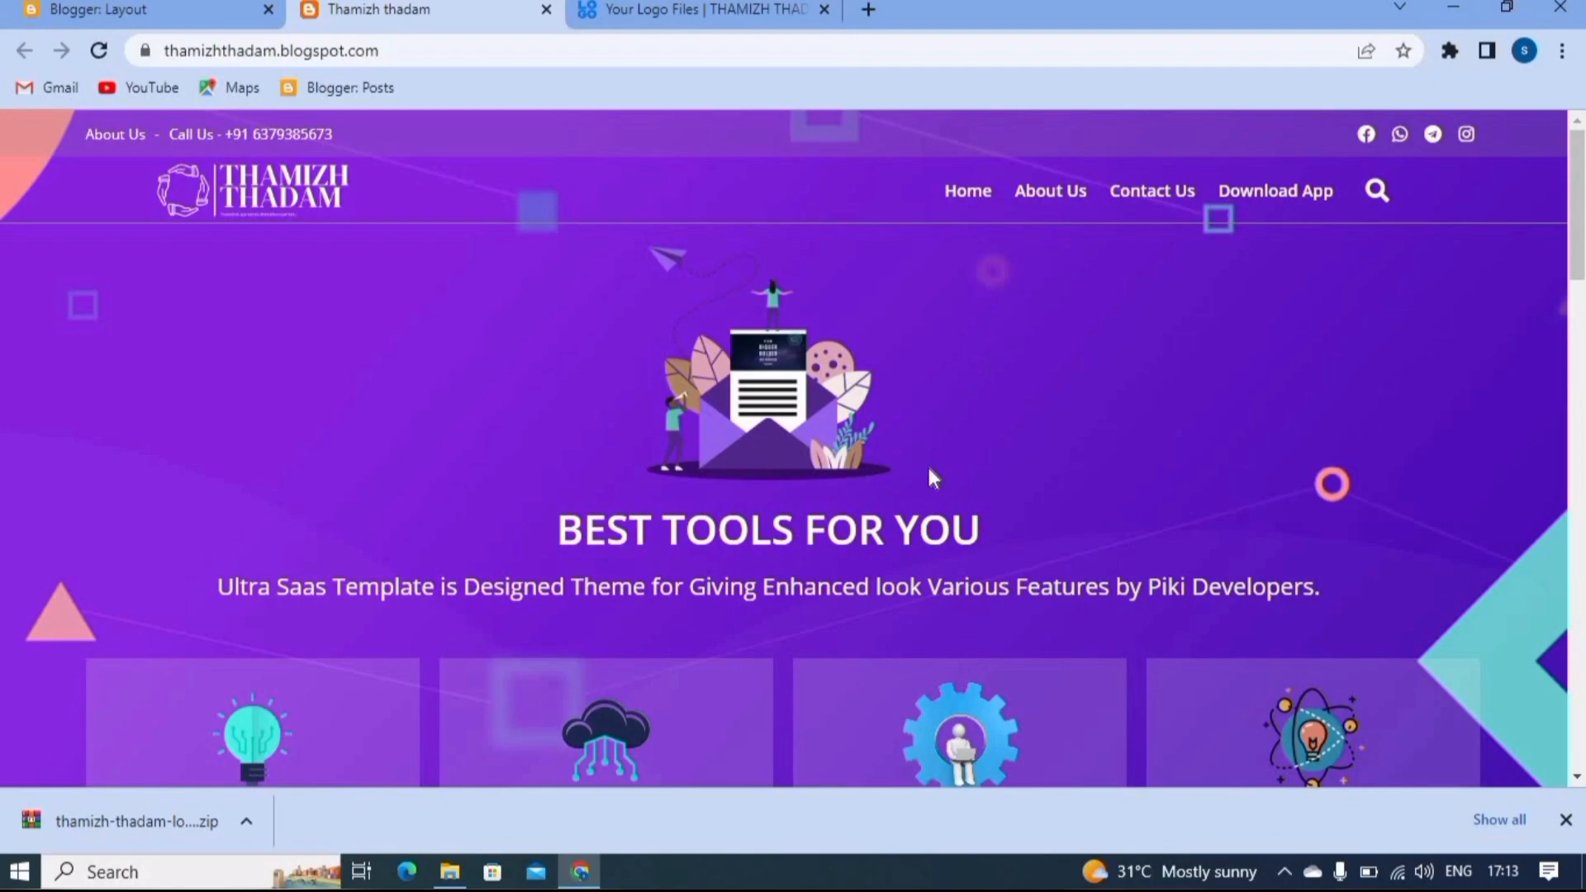
# - Reopen the Main Menu link list in the Blogger layout and add a "_user app" submenu link with the URL #
pyautogui.click(165, 16)
pyautogui.click(1507, 487)
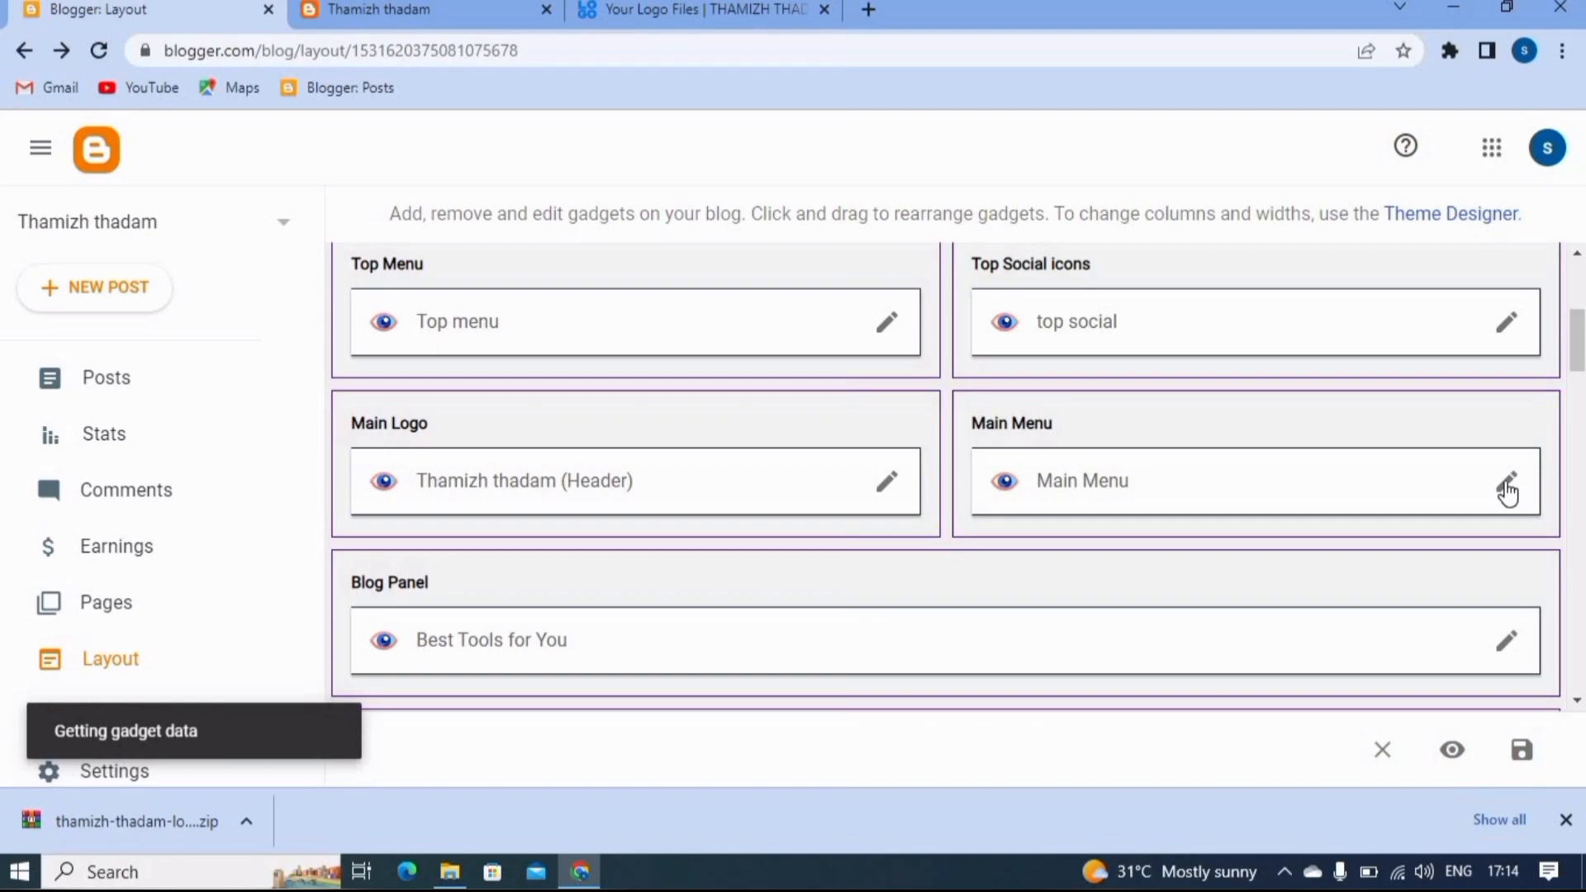
pyautogui.scroll(-5, 806, 487)
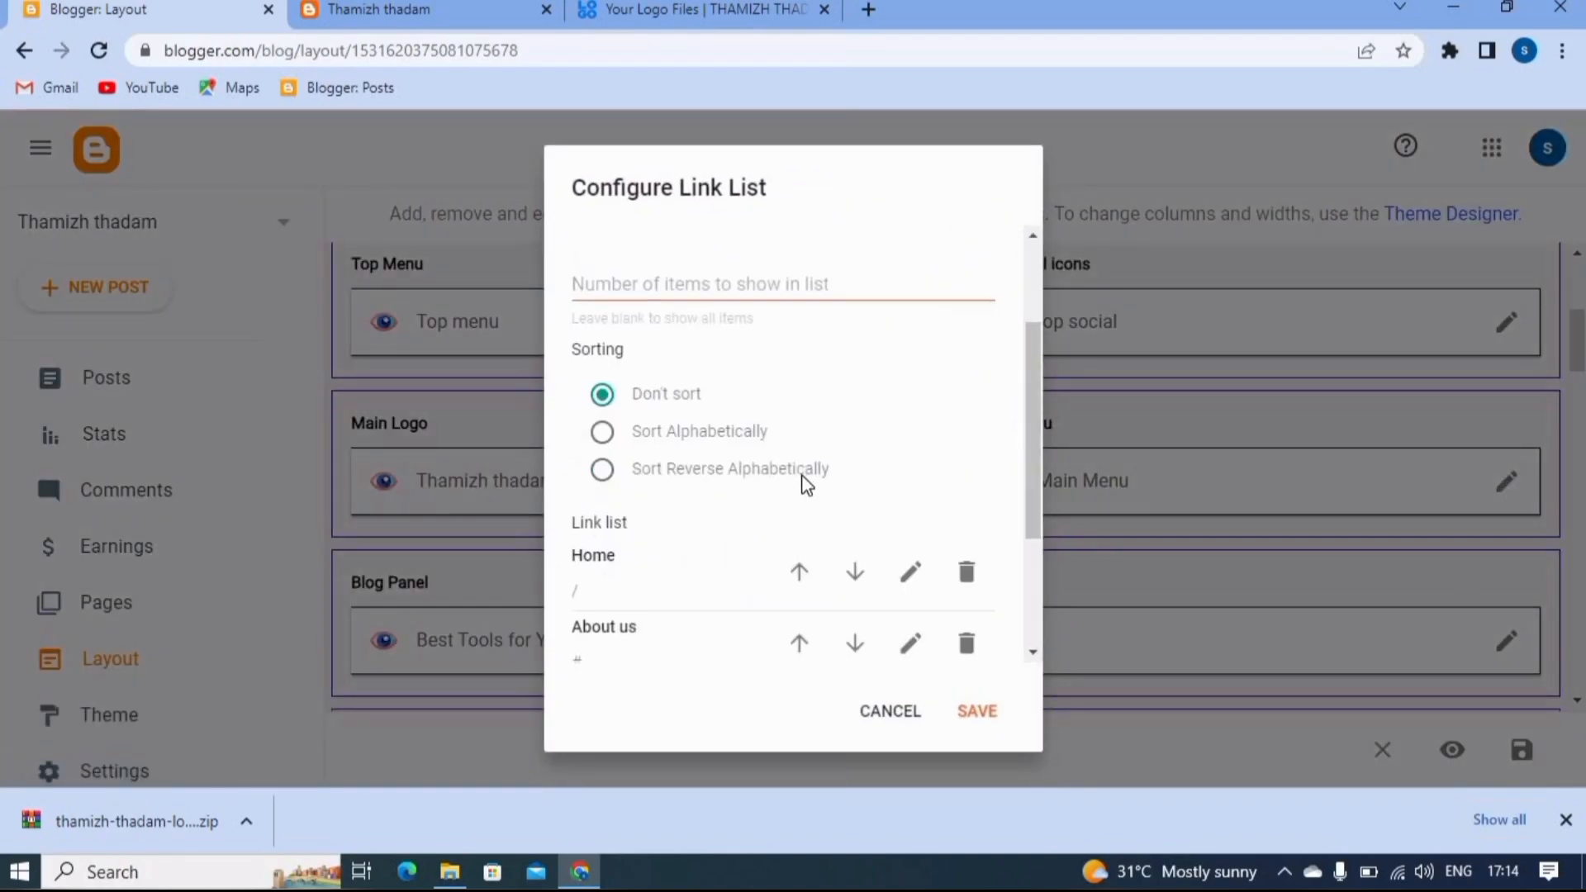
pyautogui.scroll(-1, 805, 488)
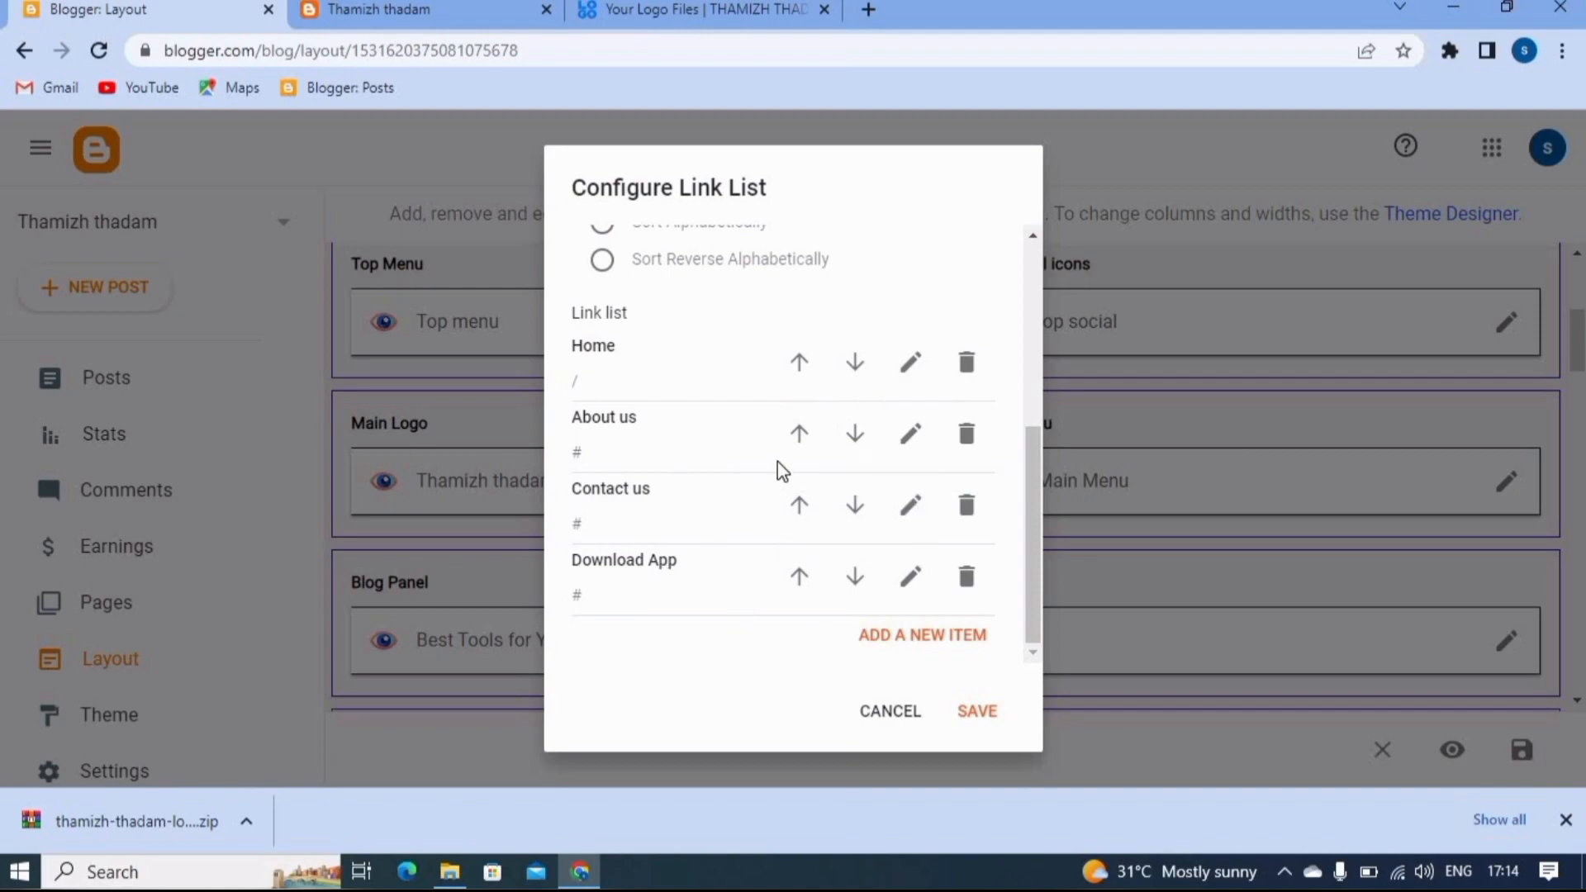
pyautogui.click(931, 636)
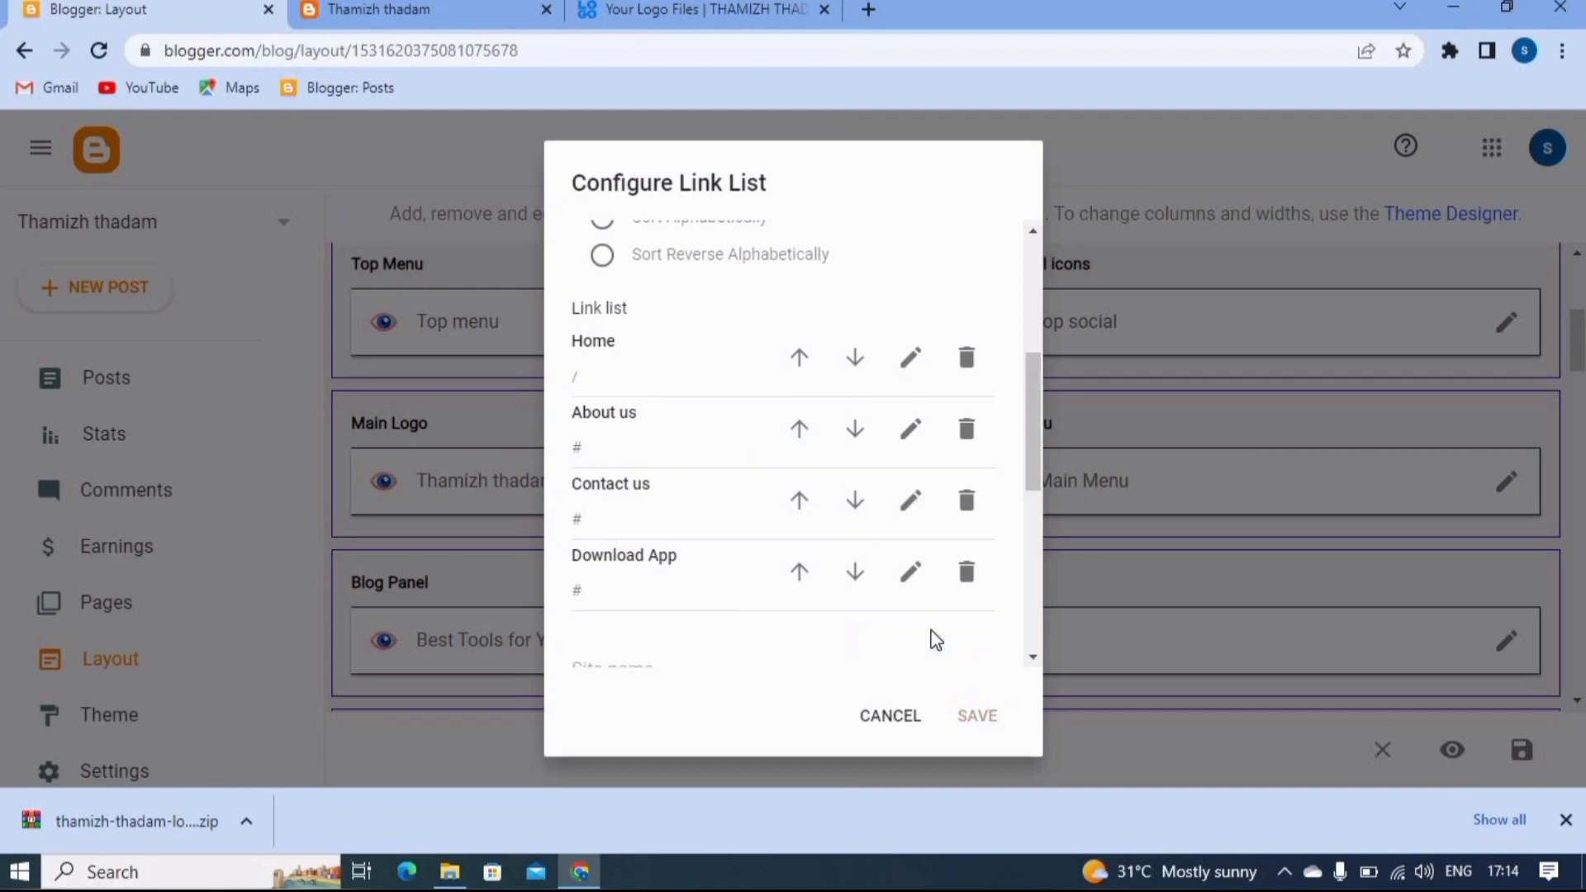
pyautogui.click(667, 436)
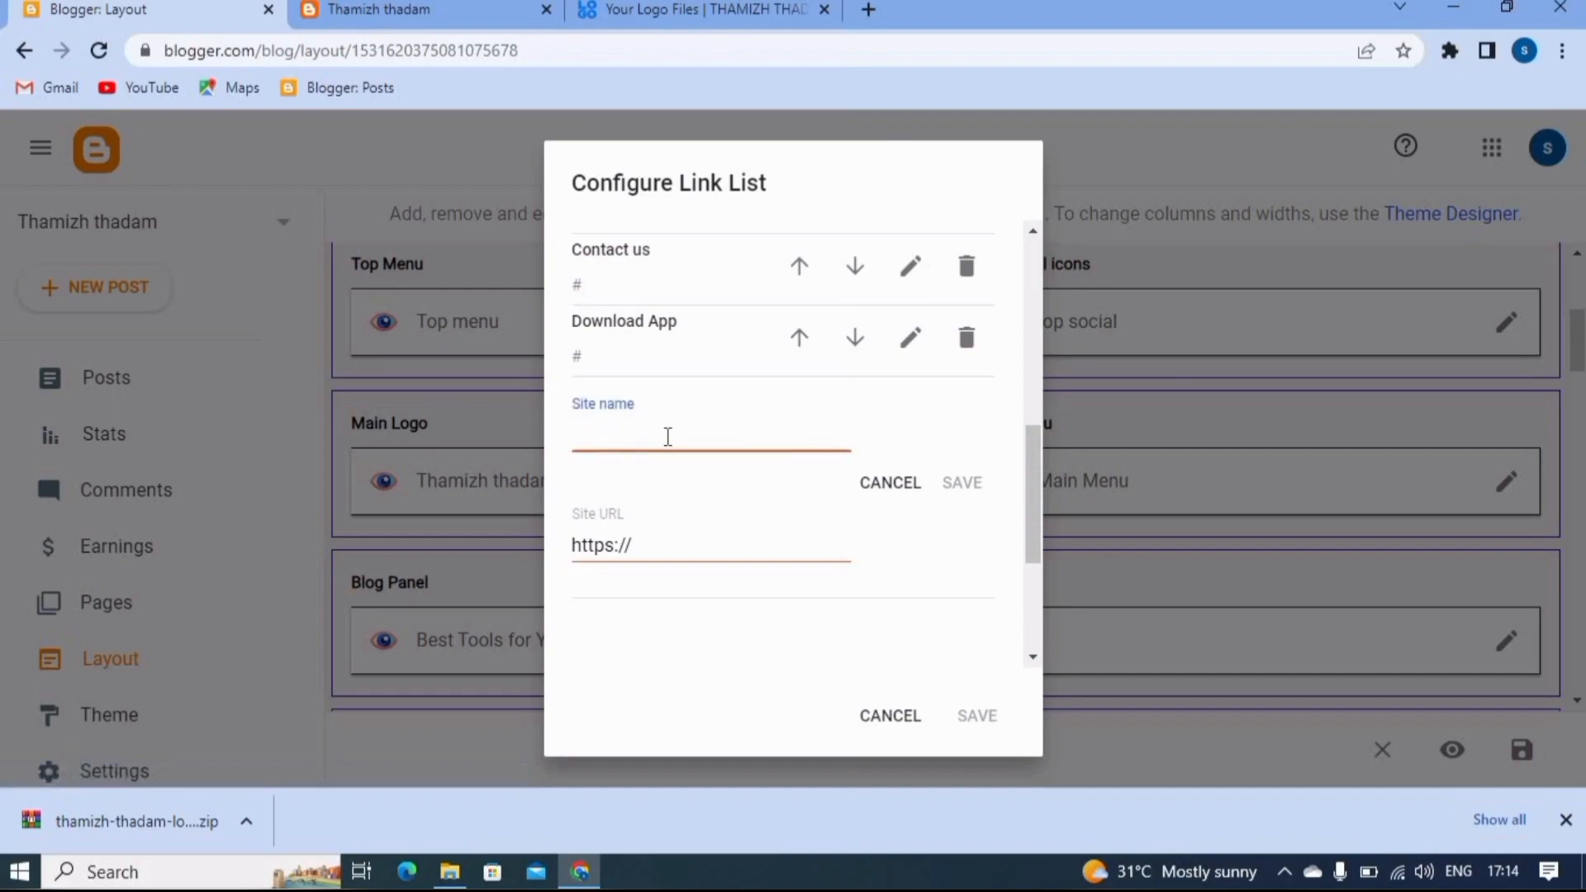
pyautogui.write('_')
pyautogui.write('USE')
pyautogui.press('BackSpace')
pyautogui.press('BackSpace')
pyautogui.press('BackSpace')
pyautogui.write('user app')
pyautogui.click(675, 545)
pyautogui.press('BackSpace')
pyautogui.press('BackSpace')
pyautogui.press('BackSpace')
pyautogui.press('BackSpace')
pyautogui.press('BackSpace')
pyautogui.press('BackSpace')
pyautogui.press('BackSpace')
pyautogui.press('BackSpace')
pyautogui.write('#')
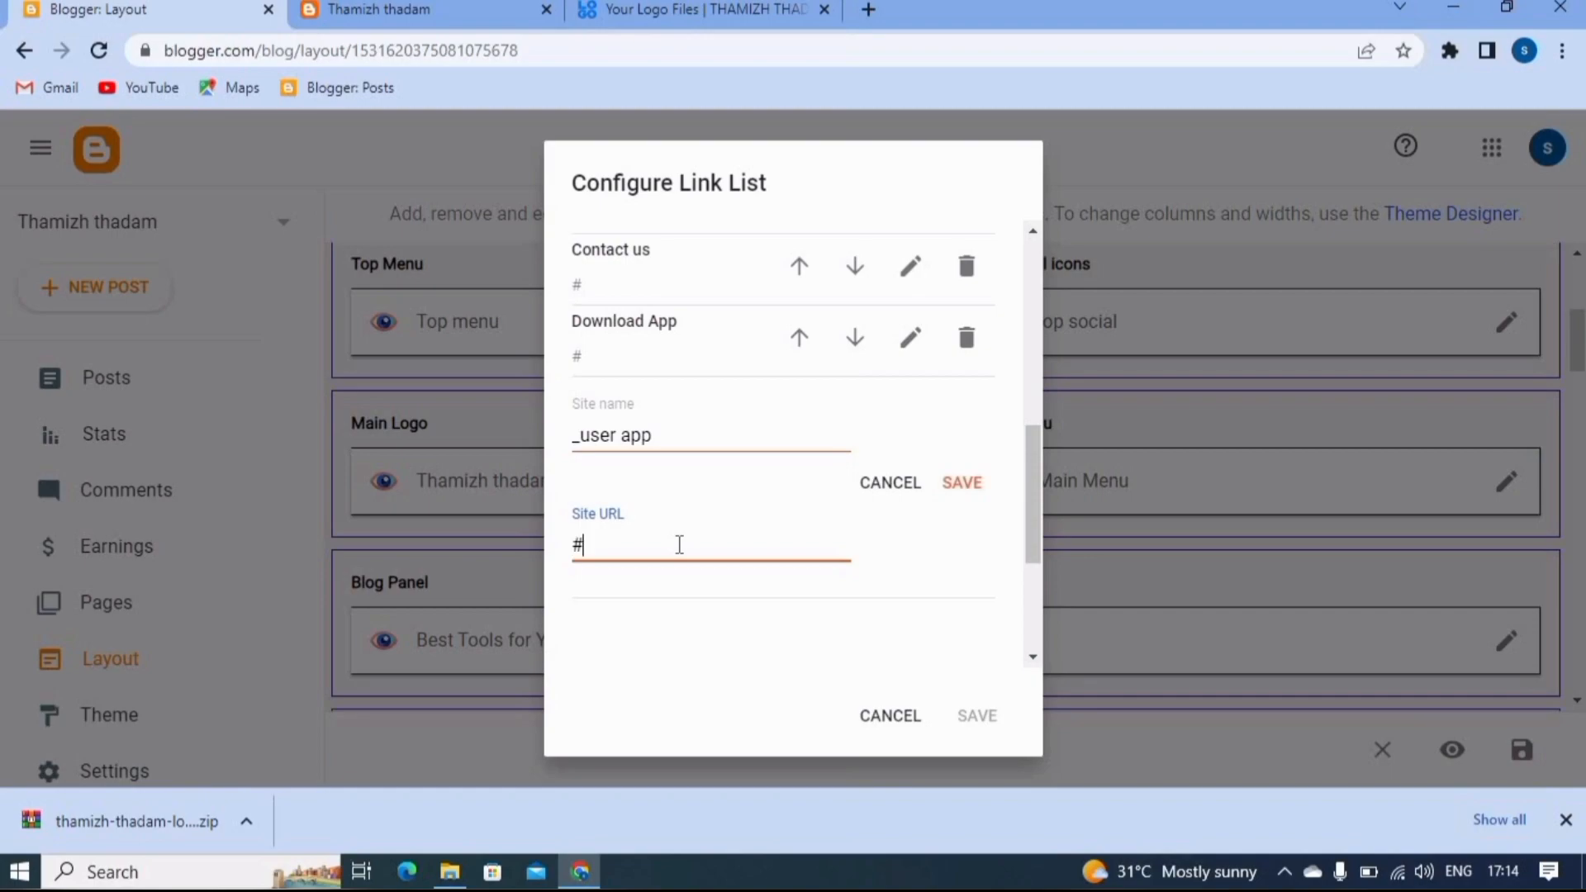
pyautogui.click(948, 487)
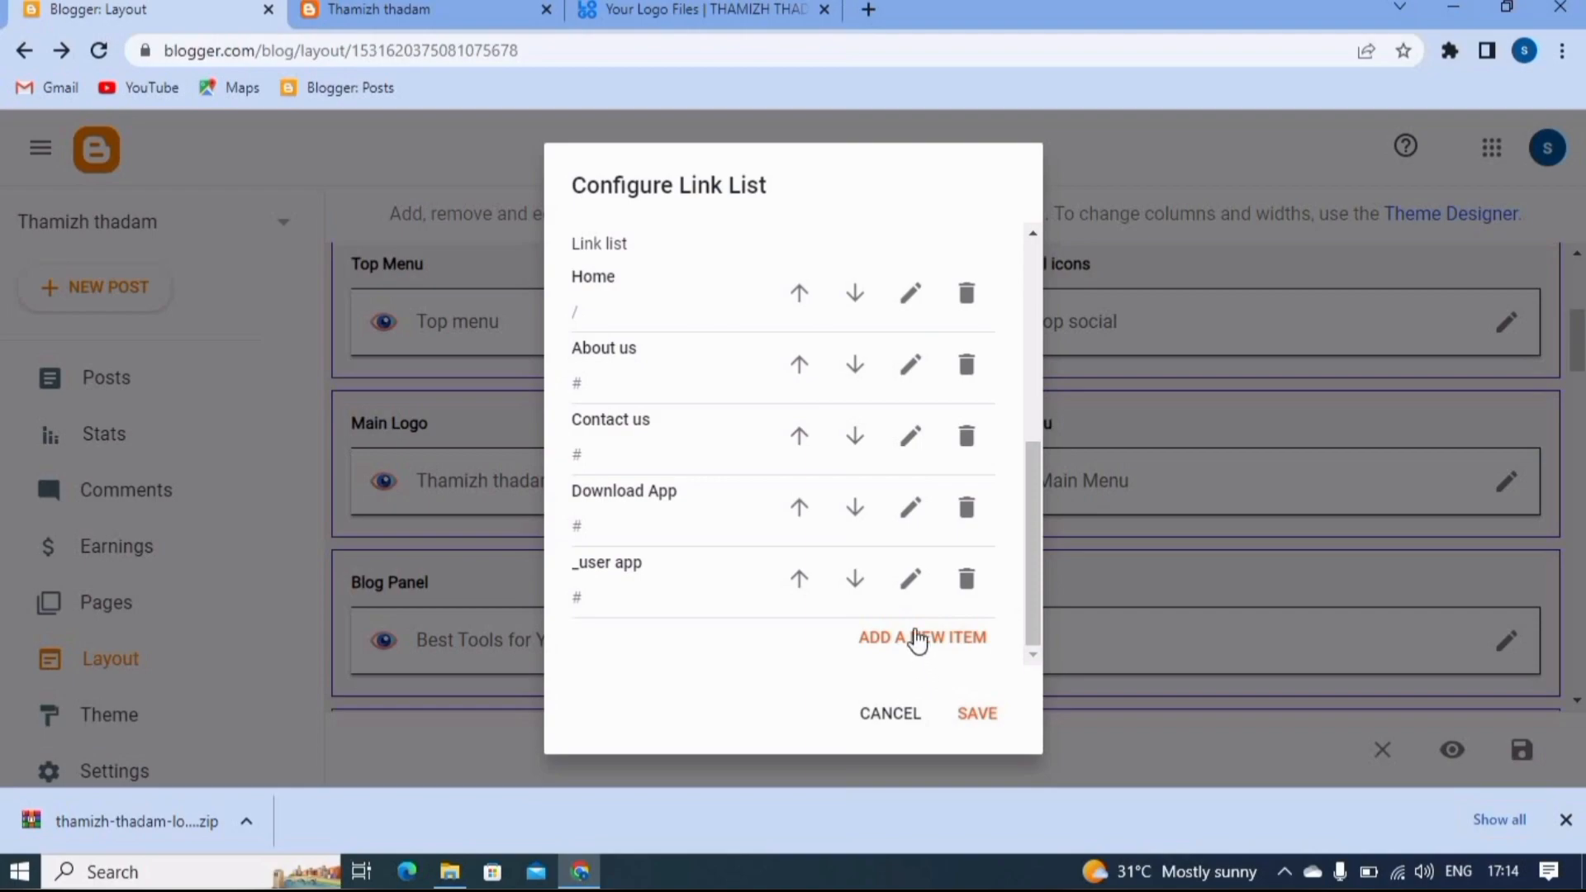
# - Add an "_Author app" submenu link with the URL #, and save both the Main Menu link list and the layout
pyautogui.click(915, 638)
pyautogui.scroll(-3, 882, 573)
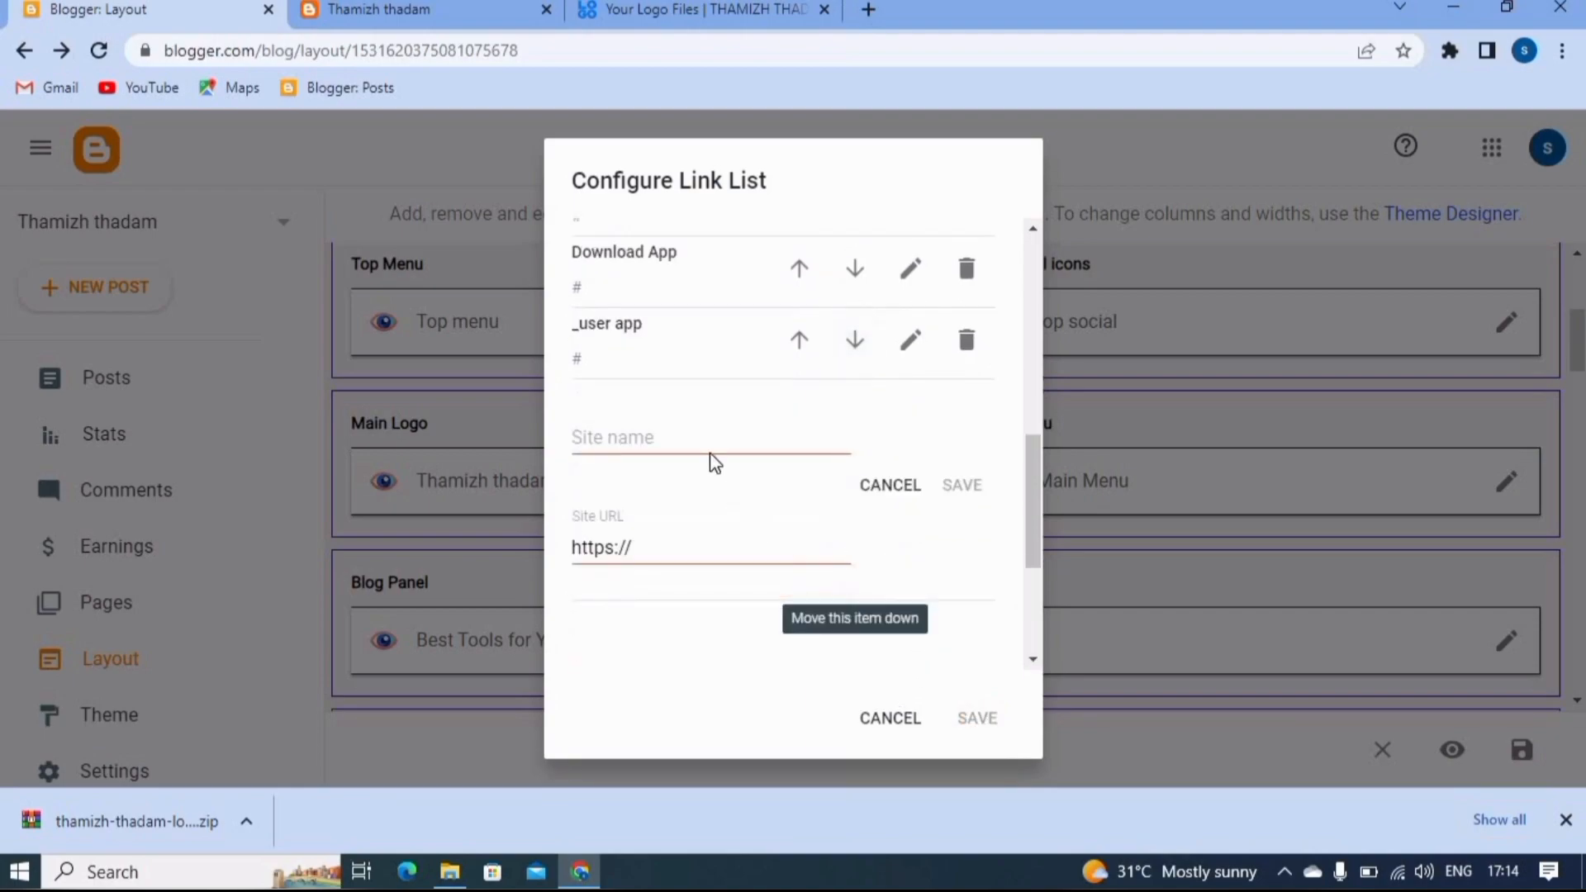
pyautogui.click(663, 447)
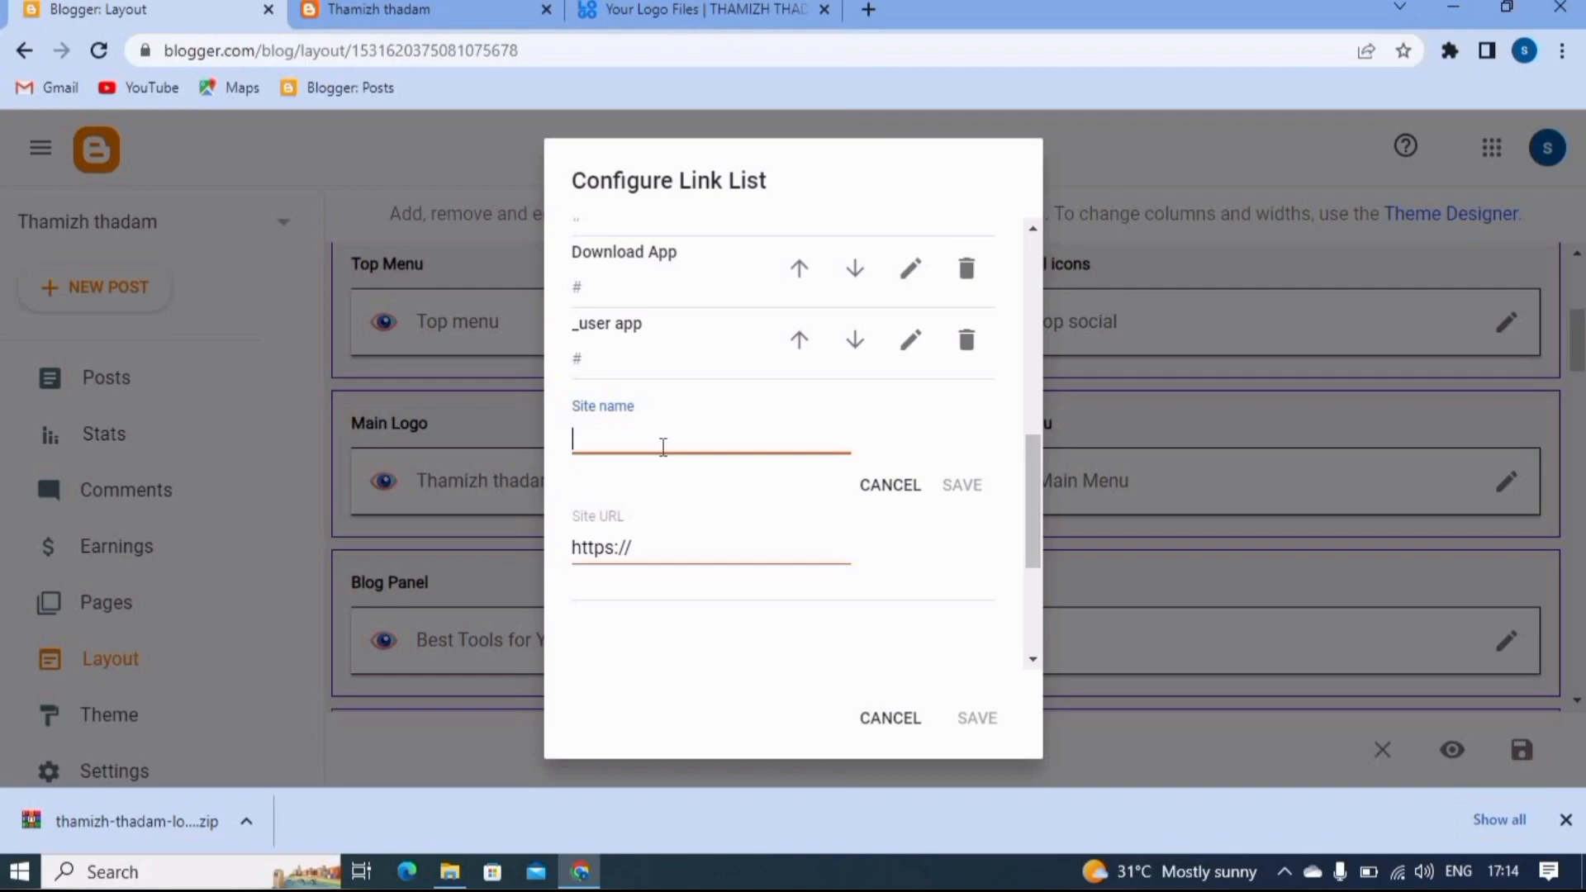
pyautogui.write('Author appp')
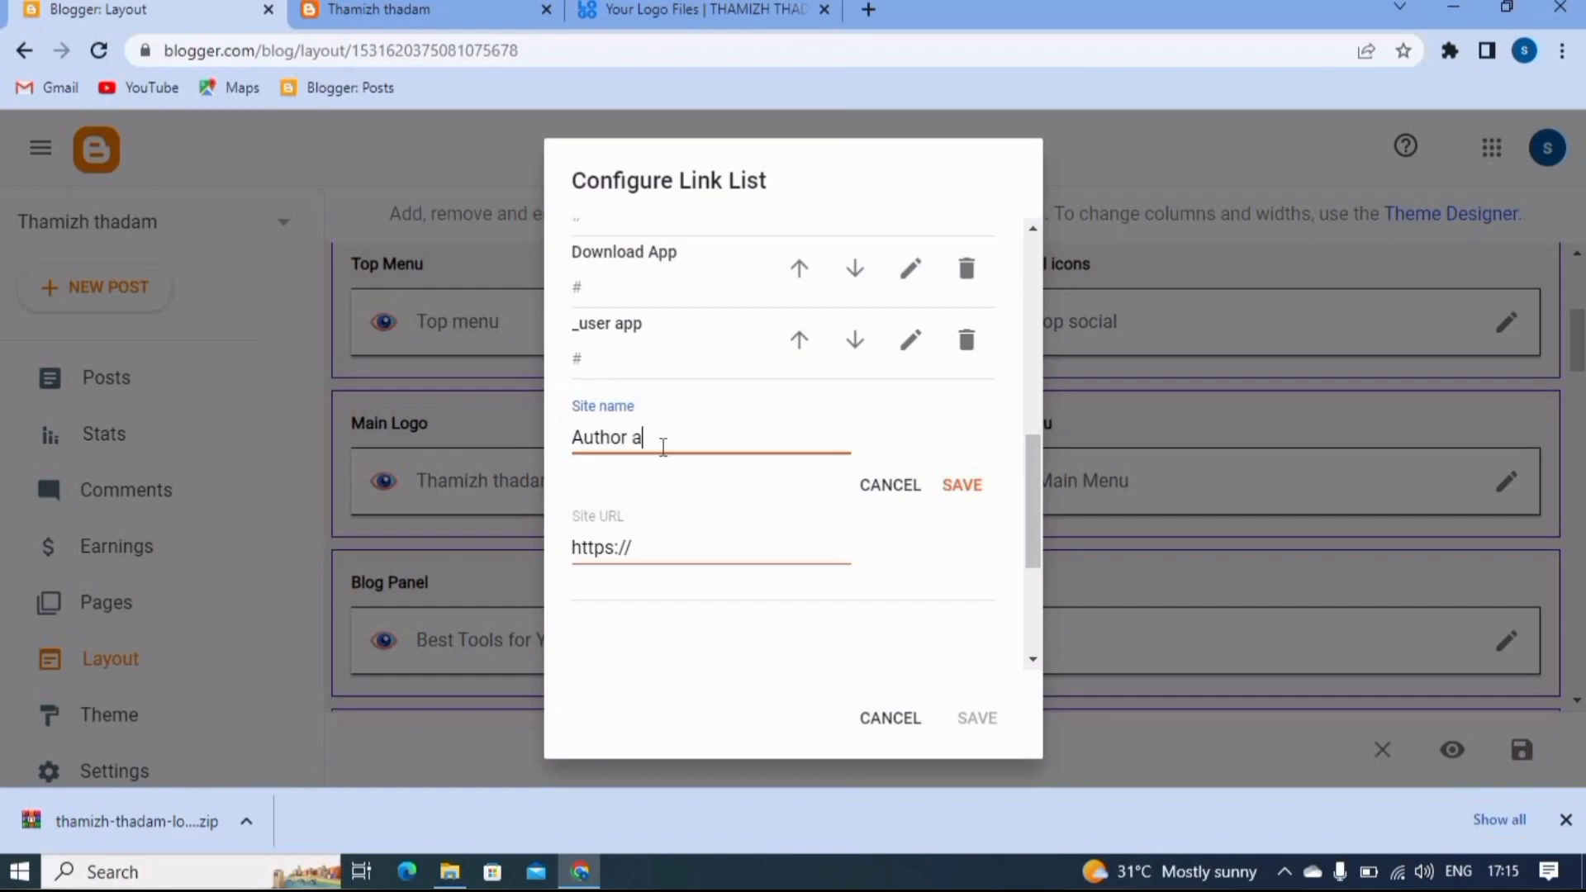
pyautogui.press('BackSpace')
pyautogui.press('Left')
pyautogui.press('Left')
pyautogui.press('Left')
pyautogui.press('Left')
pyautogui.press('Left')
pyautogui.press('Left')
pyautogui.press('Left')
pyautogui.press('Left')
pyautogui.press('Left')
pyautogui.write('_')
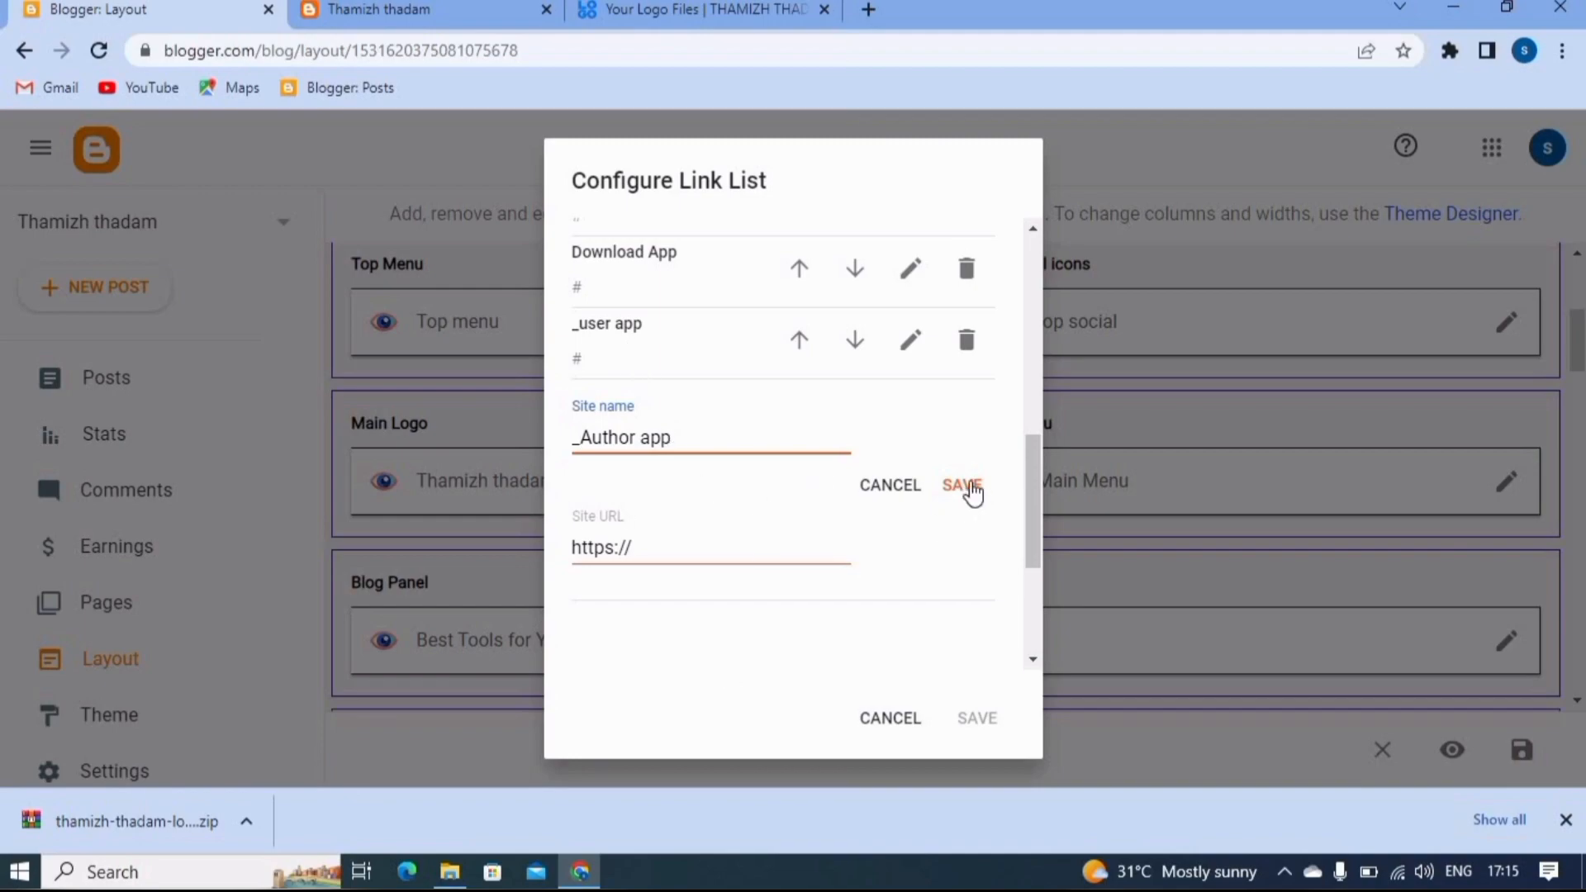
pyautogui.click(693, 559)
pyautogui.press('BackSpace')
pyautogui.press('BackSpace')
pyautogui.press('BackSpace')
pyautogui.press('BackSpace')
pyautogui.press('BackSpace')
pyautogui.press('BackSpace')
pyautogui.press('BackSpace')
pyautogui.press('BackSpace')
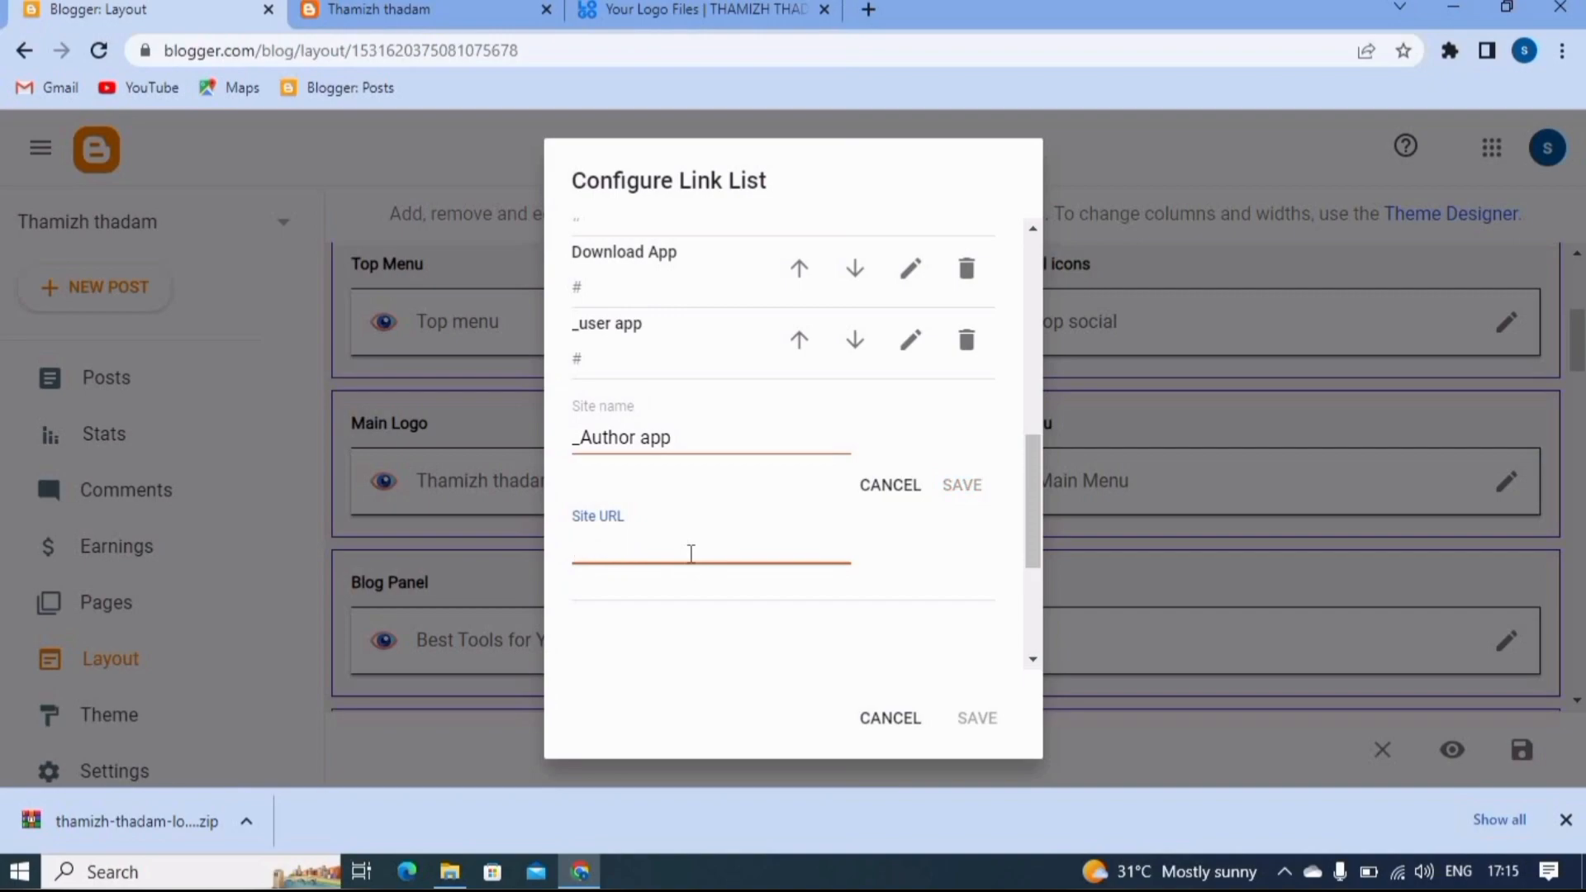
pyautogui.write('#')
pyautogui.click(976, 485)
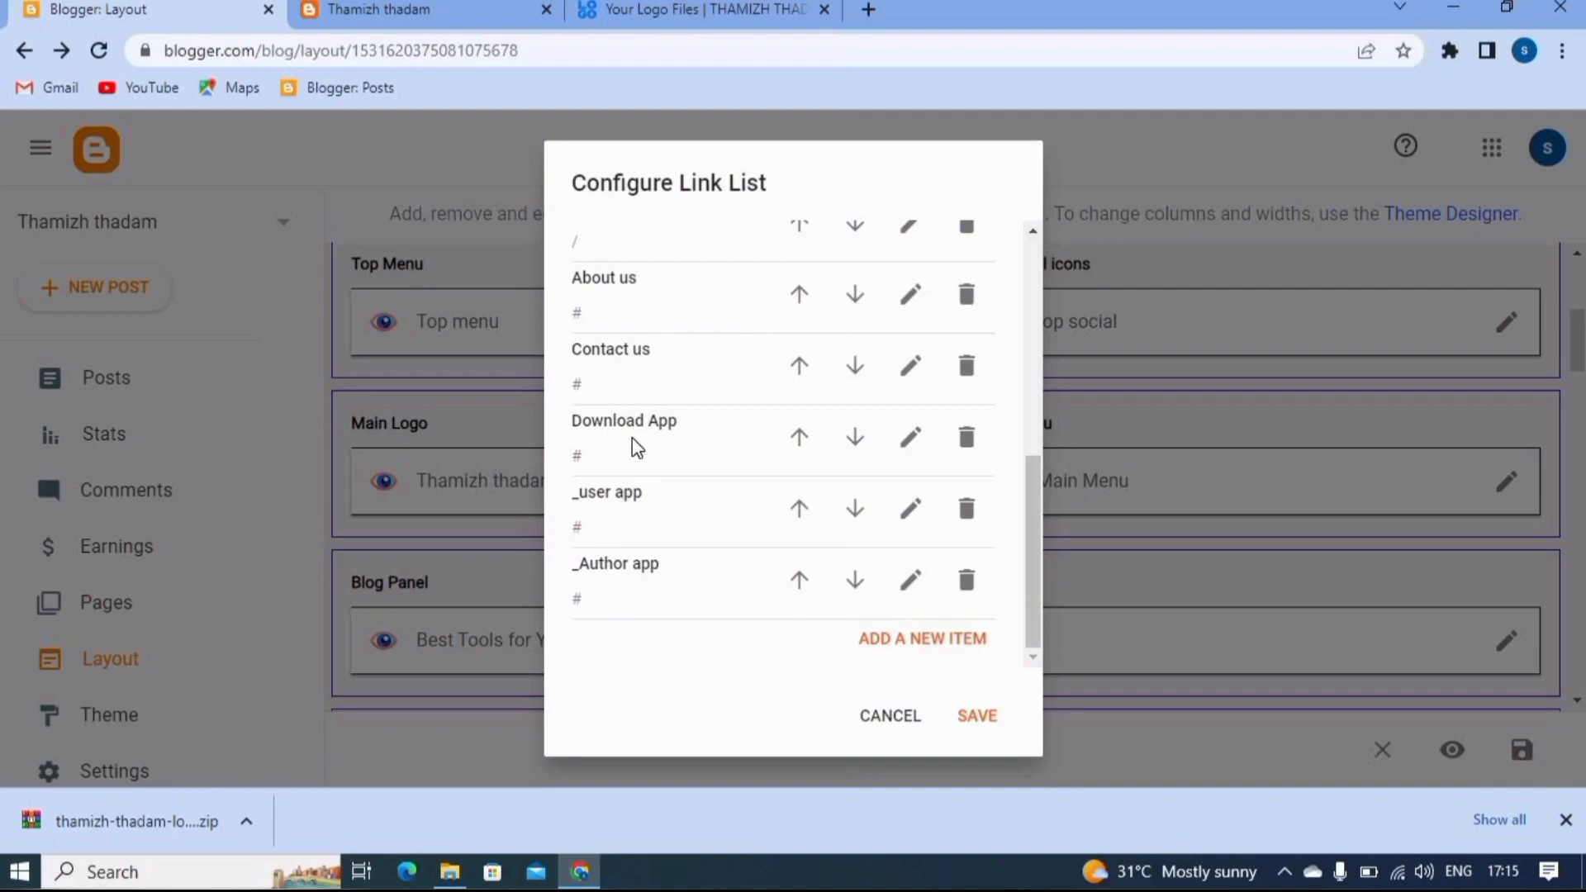
pyautogui.click(977, 716)
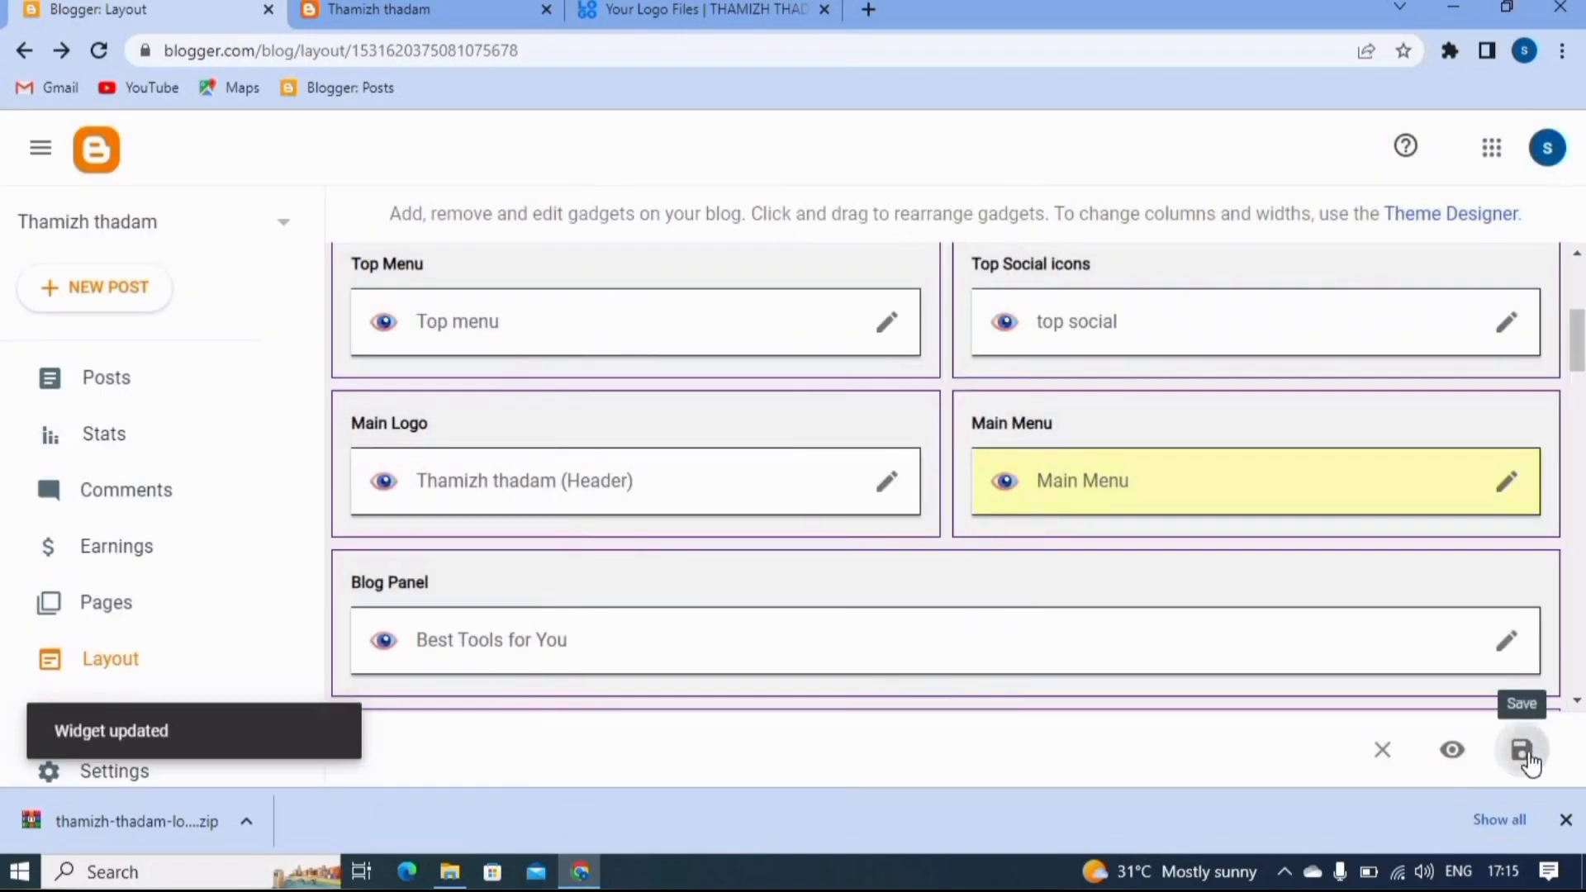
pyautogui.click(1525, 754)
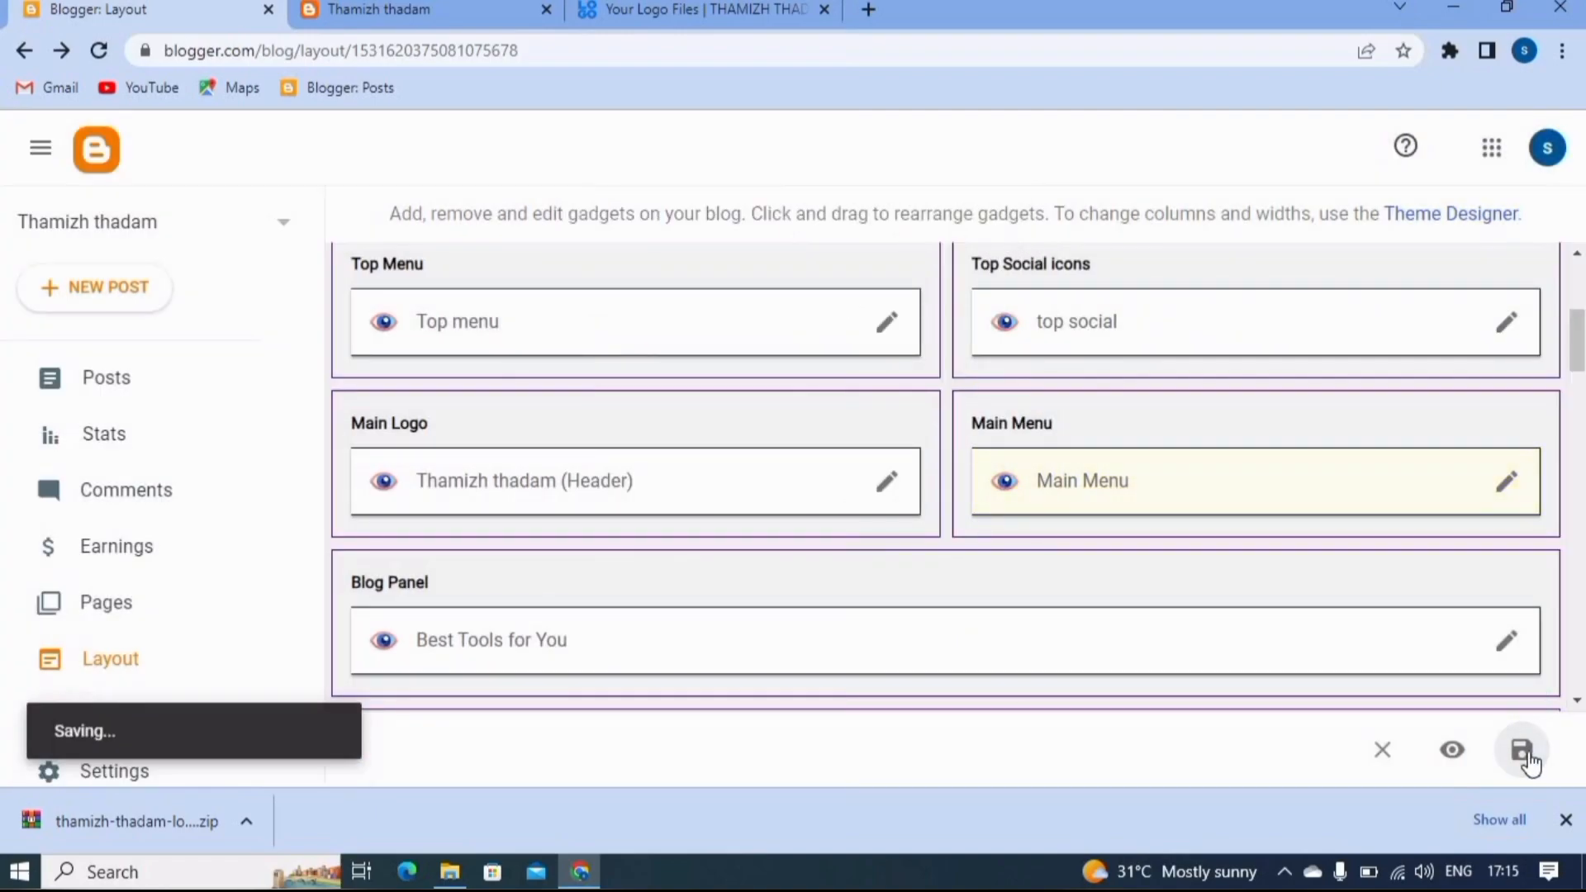
# - Reload the live blog and examine the Download App submenu and the home page sections below the header
pyautogui.click(453, 8)
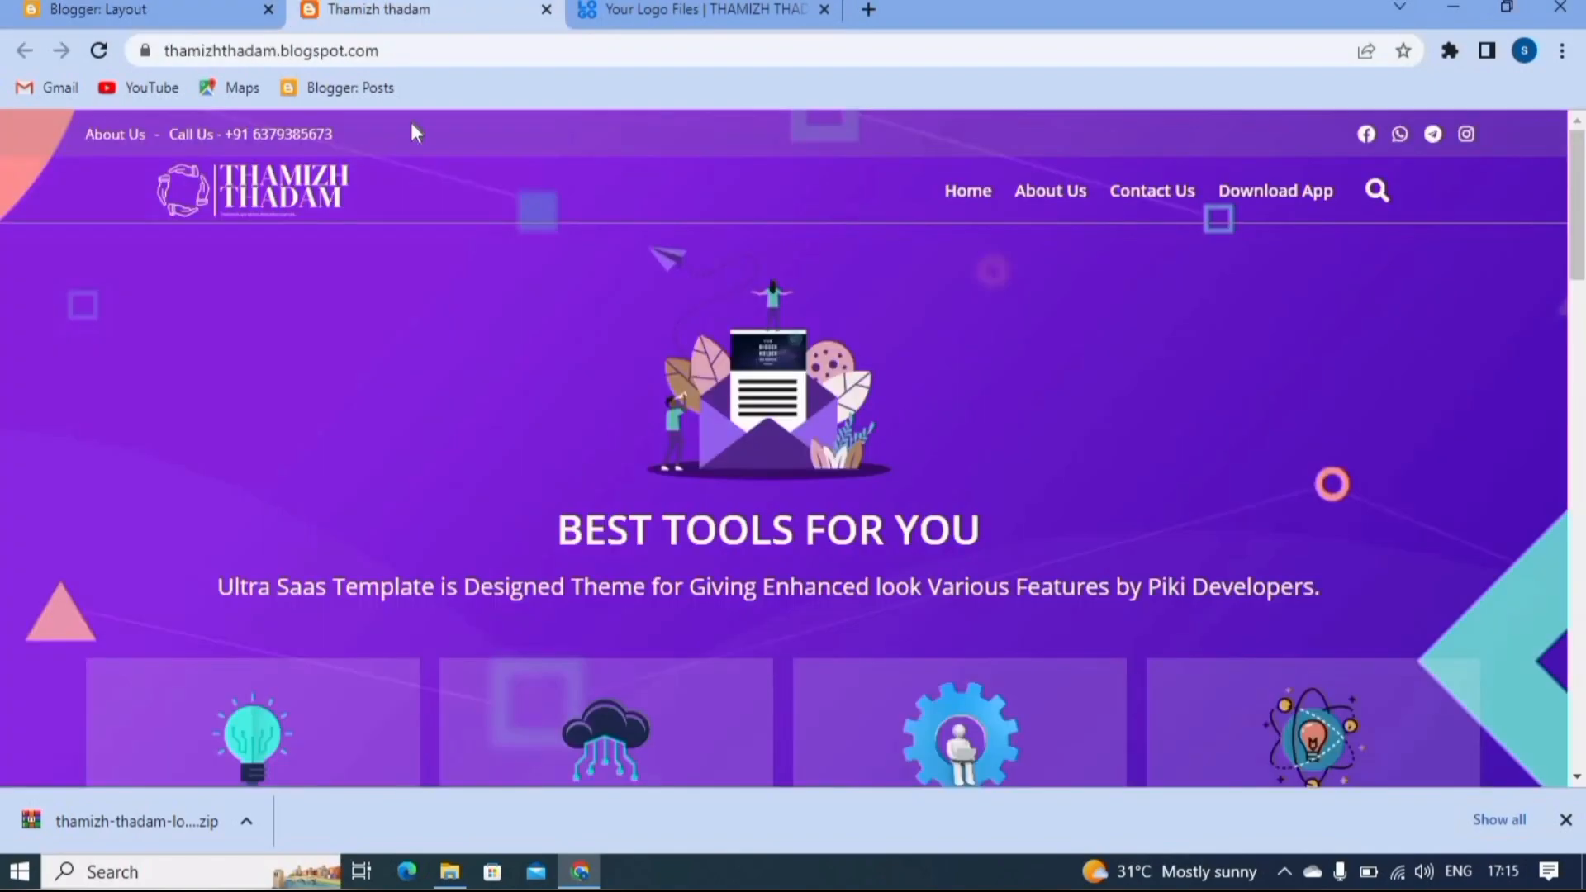
pyautogui.click(98, 50)
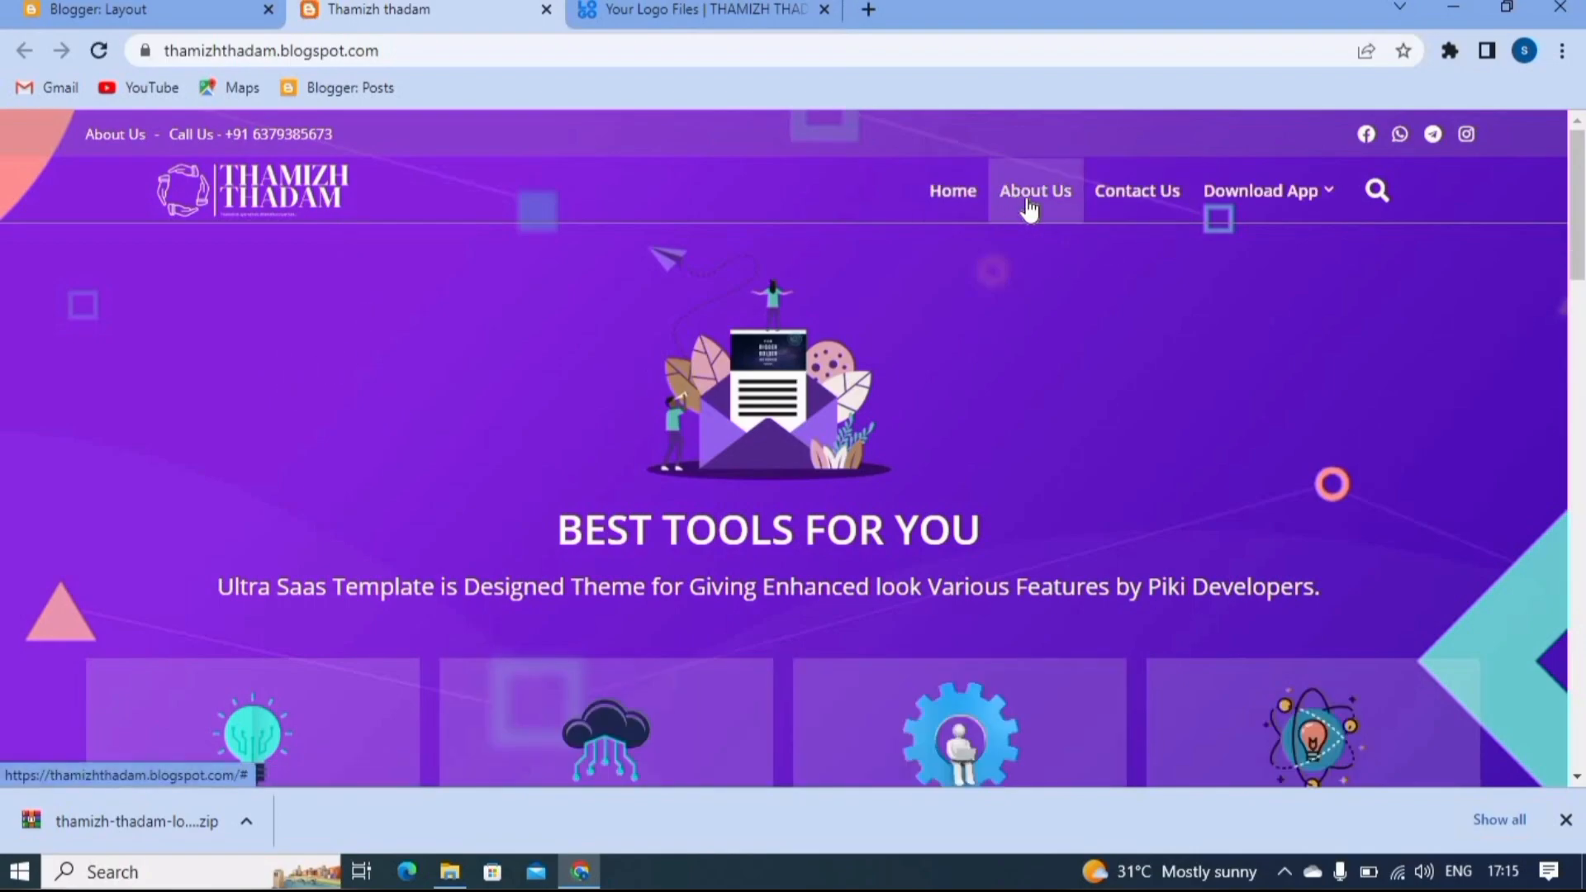
pyautogui.moveTo(1232, 204)
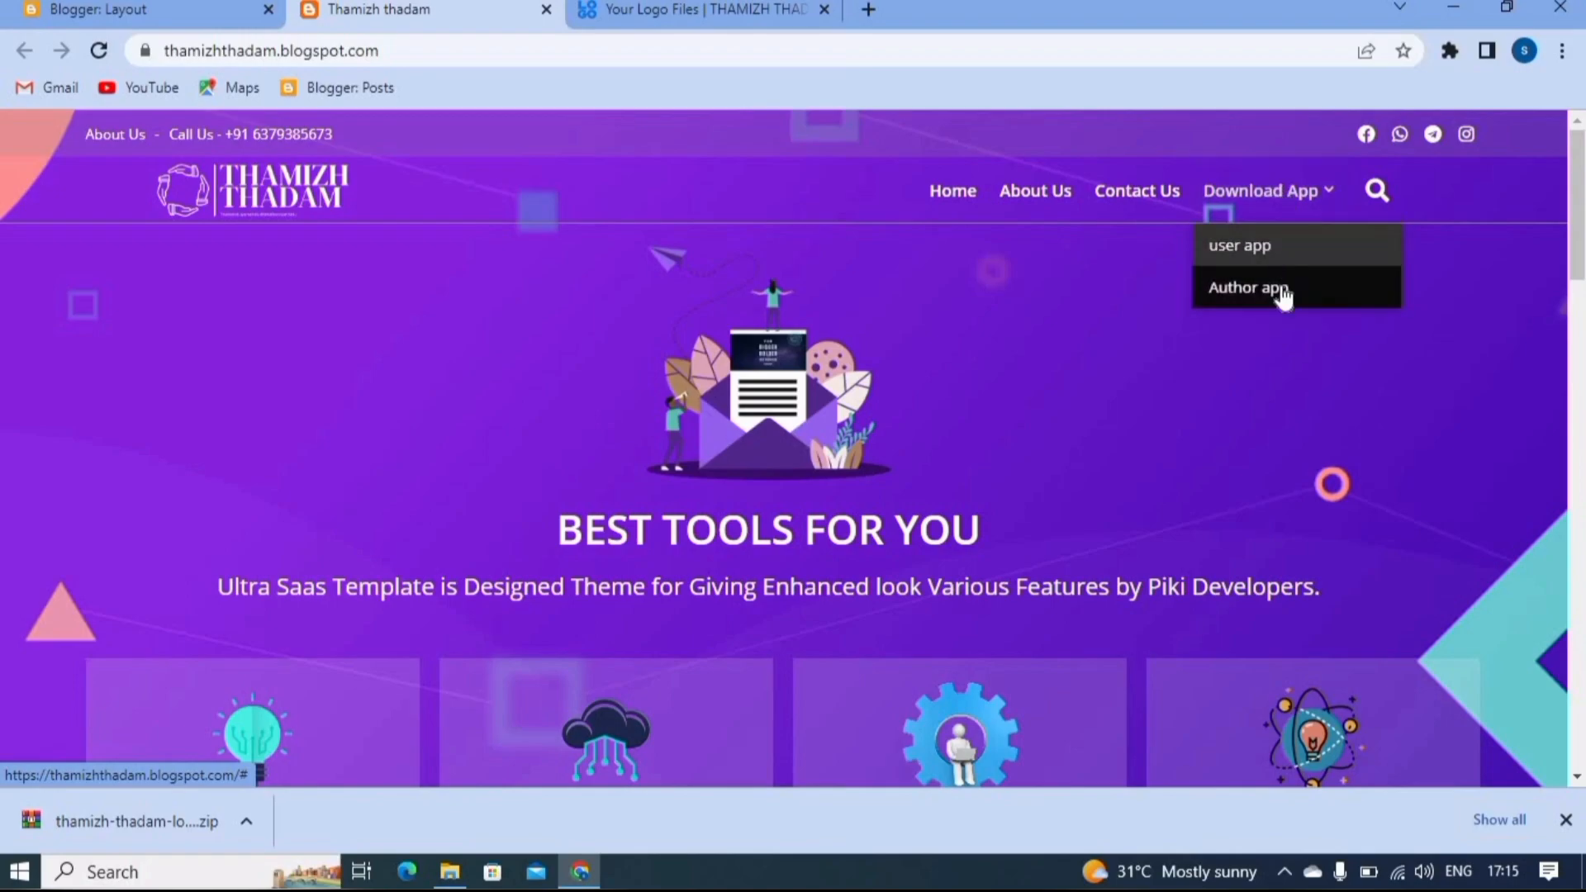
pyautogui.moveTo(1288, 194)
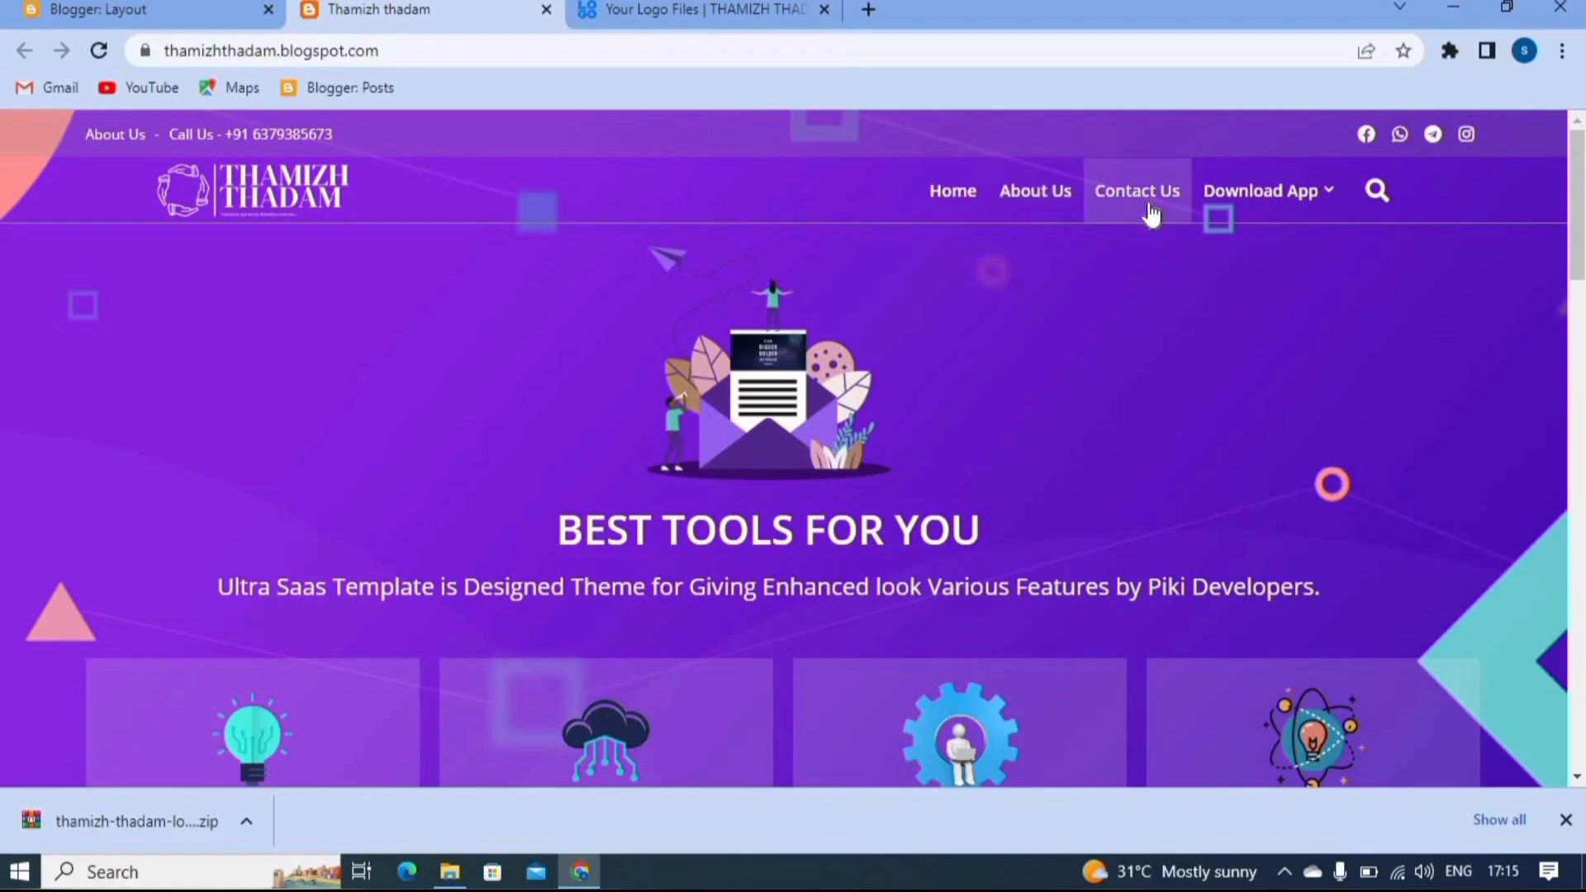
pyautogui.scroll(-2, 637, 286)
pyautogui.scroll(2, 637, 286)
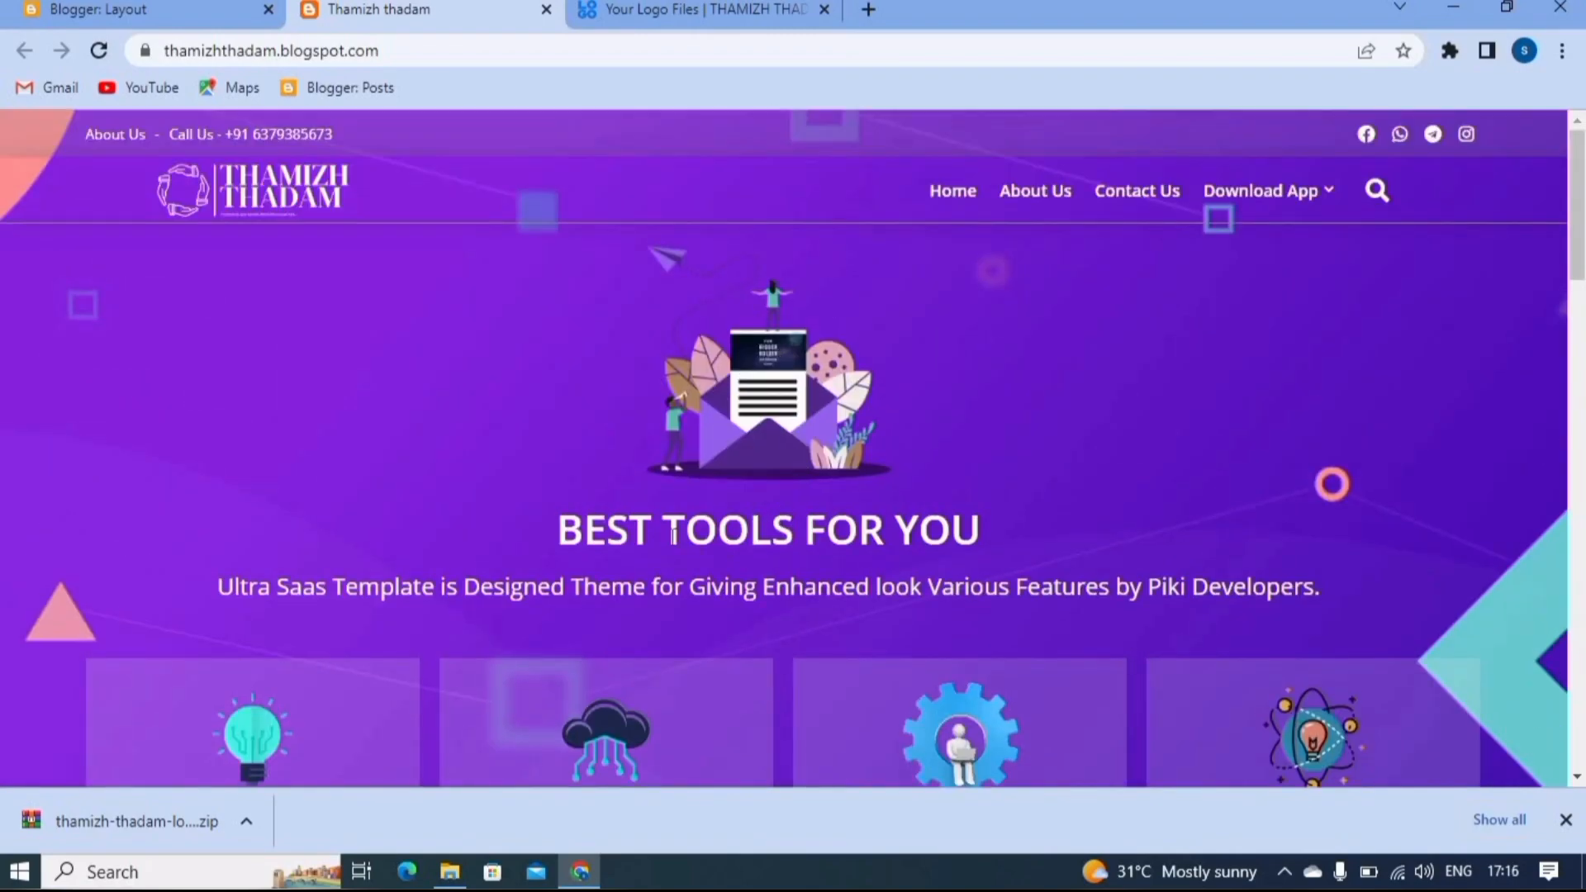
pyautogui.scroll(-1, 673, 535)
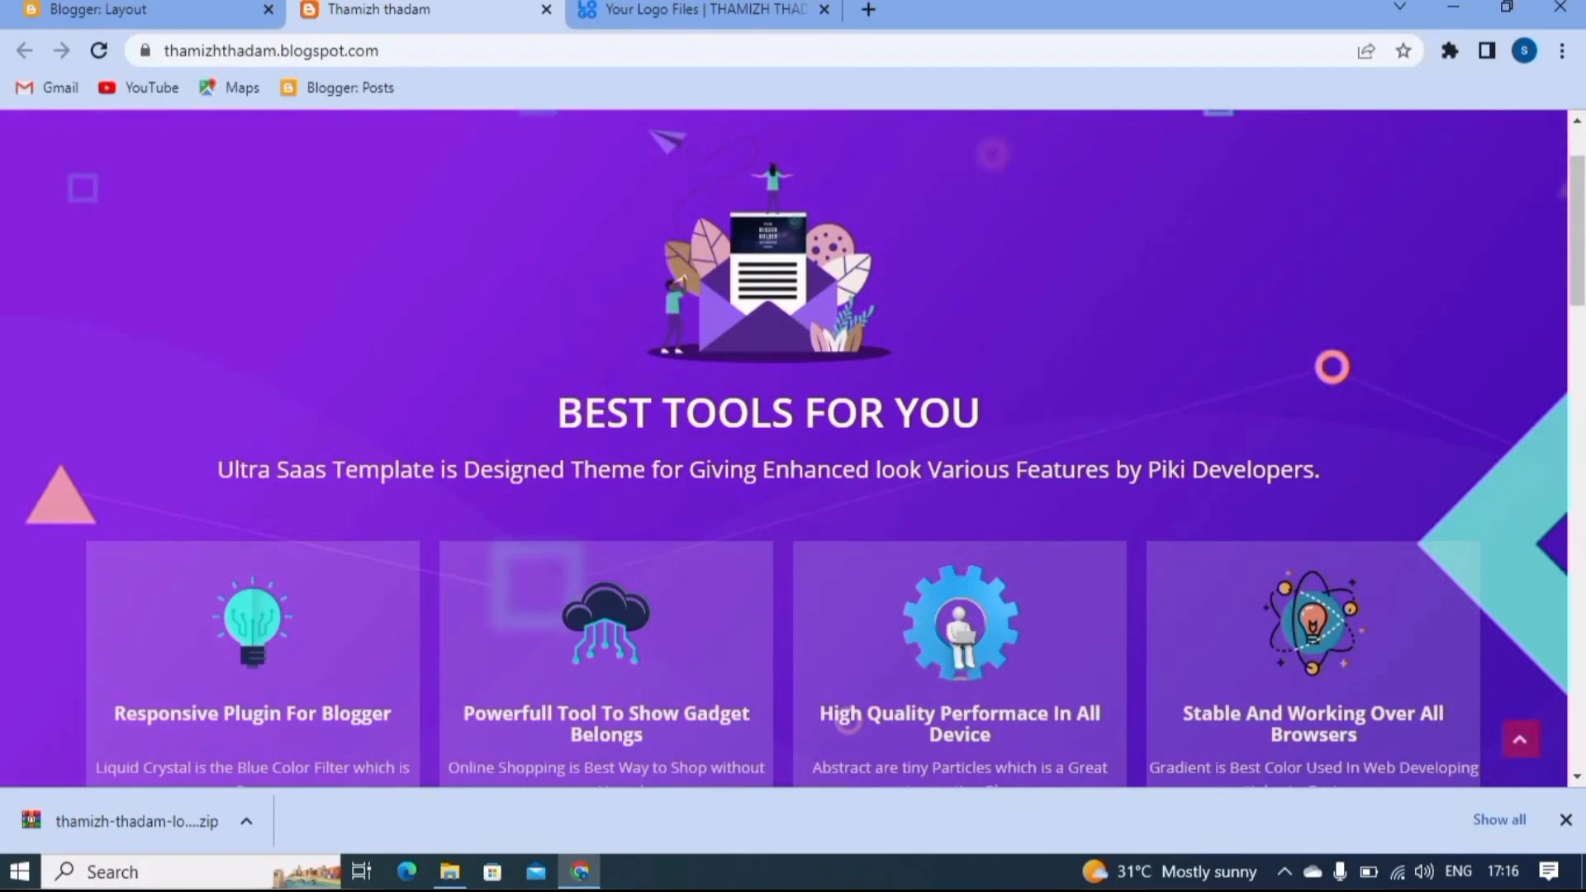
pyautogui.scroll(-3, 531, 386)
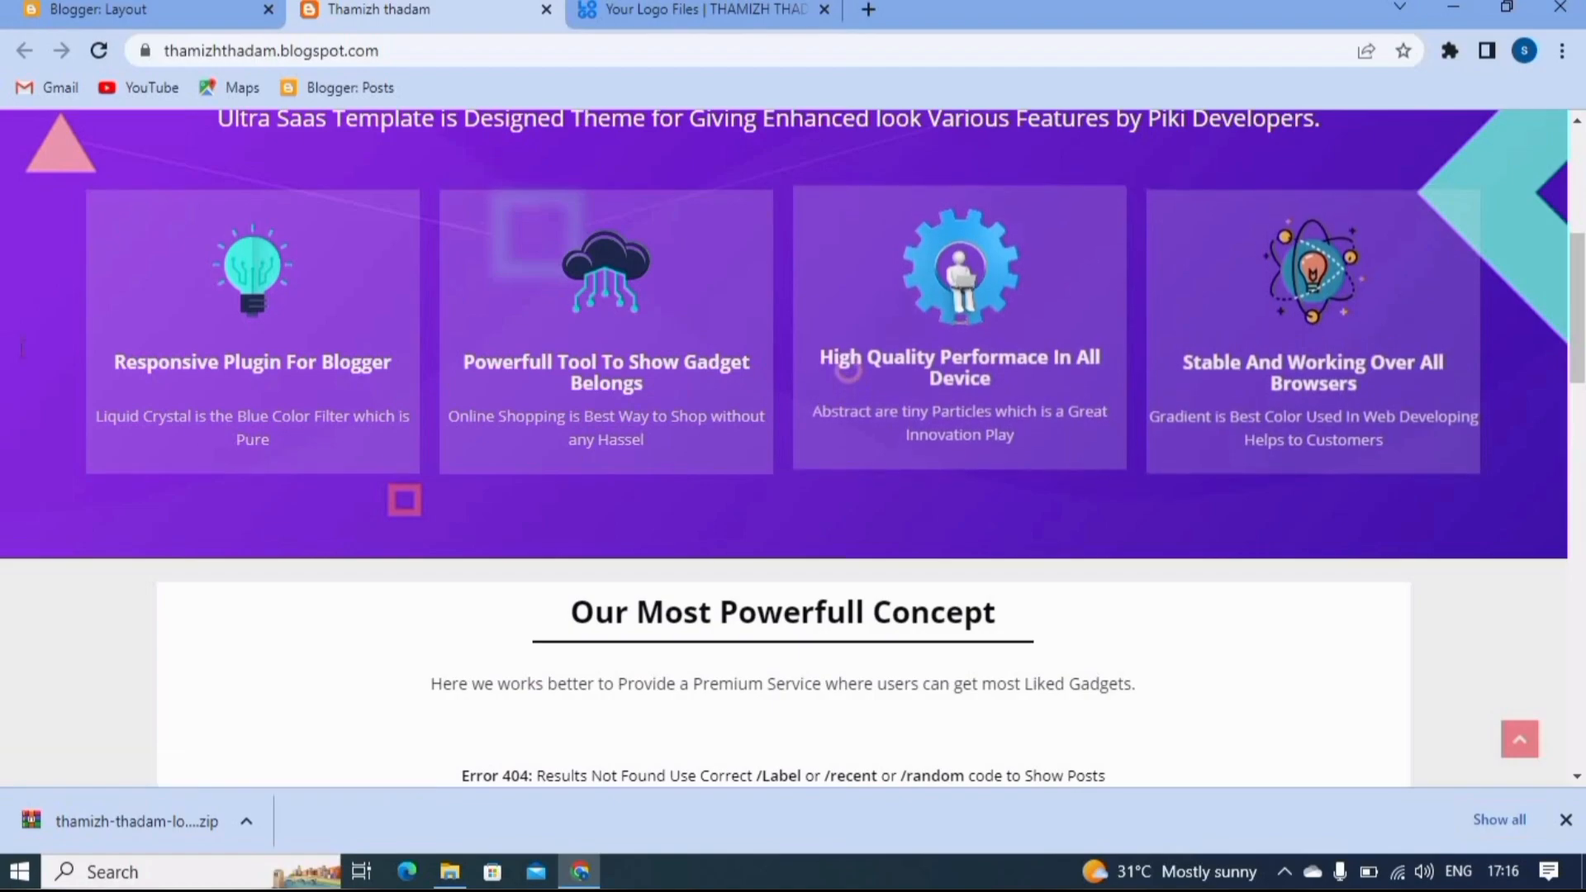
pyautogui.scroll(5, 1090, 518)
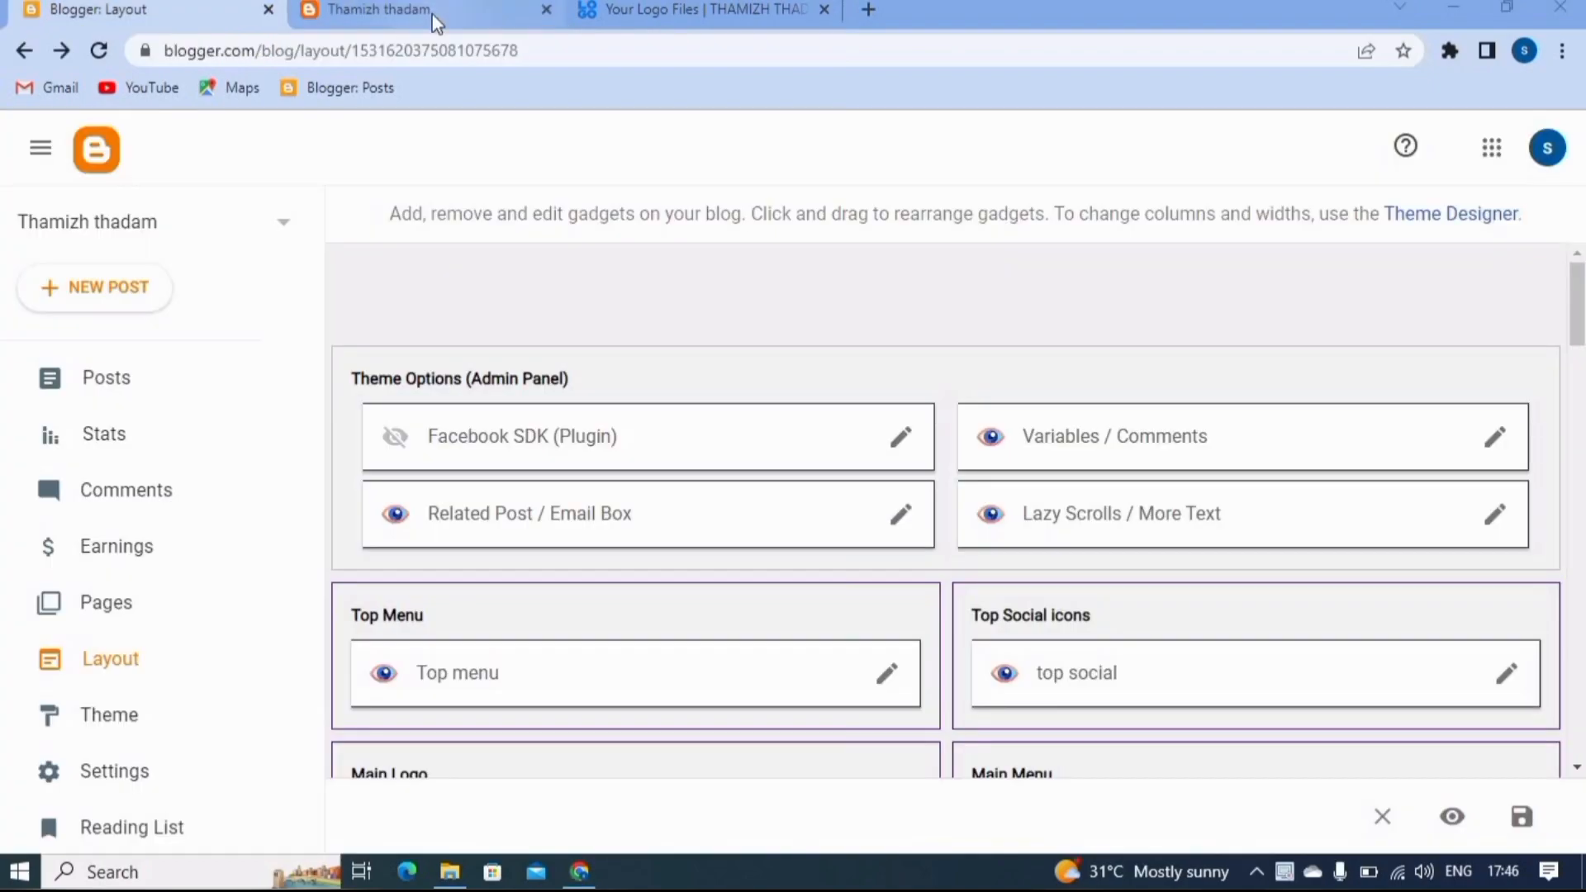
# - Try the Home and About Us links on the live blog and look over the Contact Us and Download App entries
pyautogui.click(434, 18)
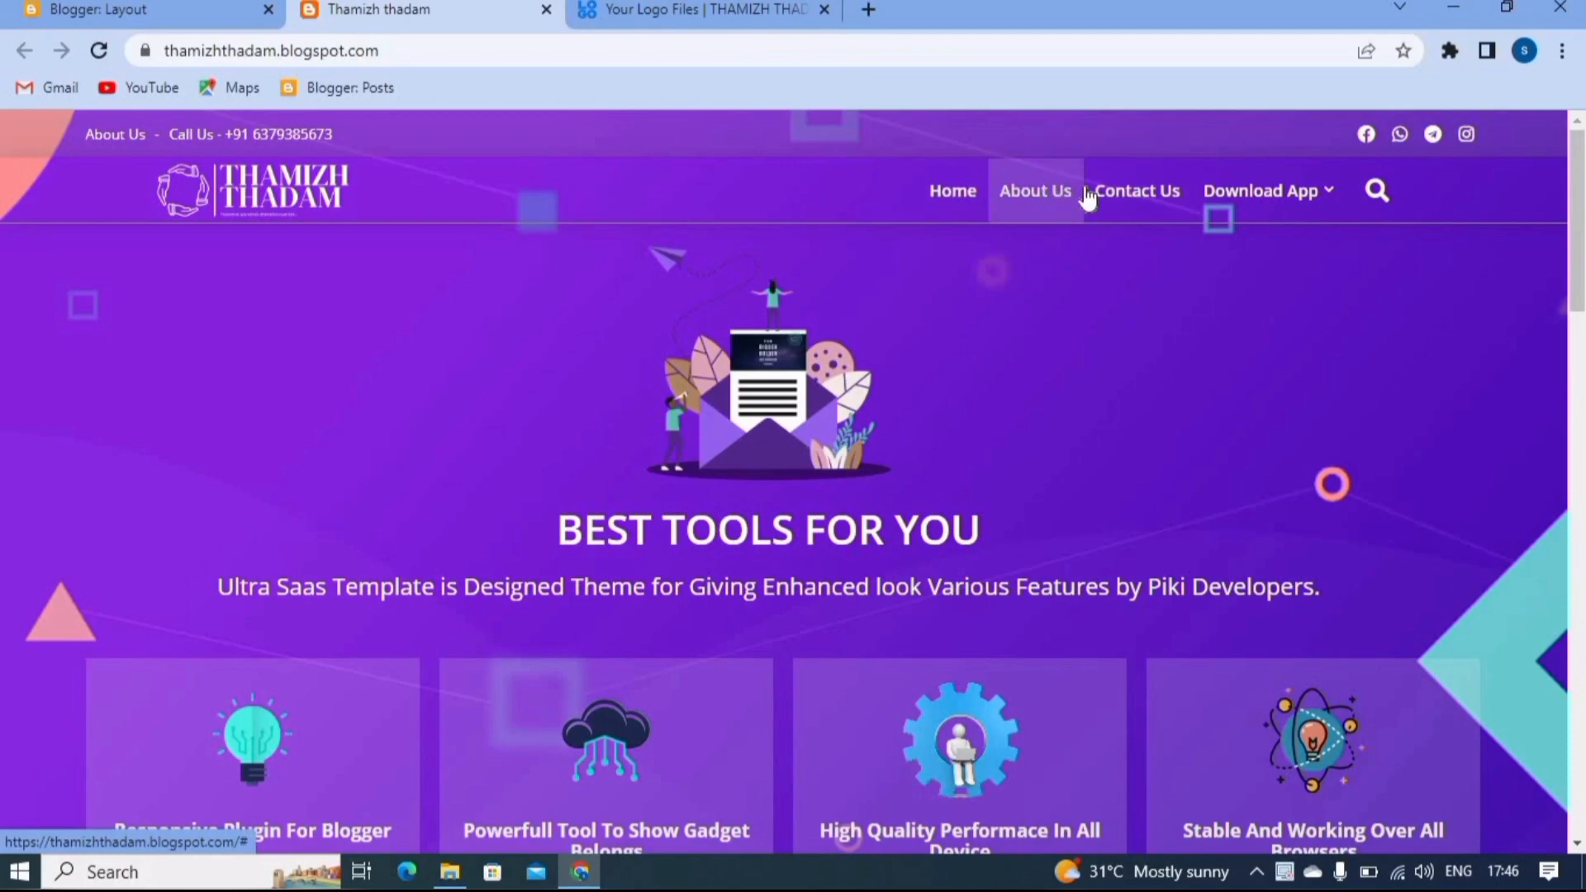
pyautogui.click(978, 205)
pyautogui.click(1039, 215)
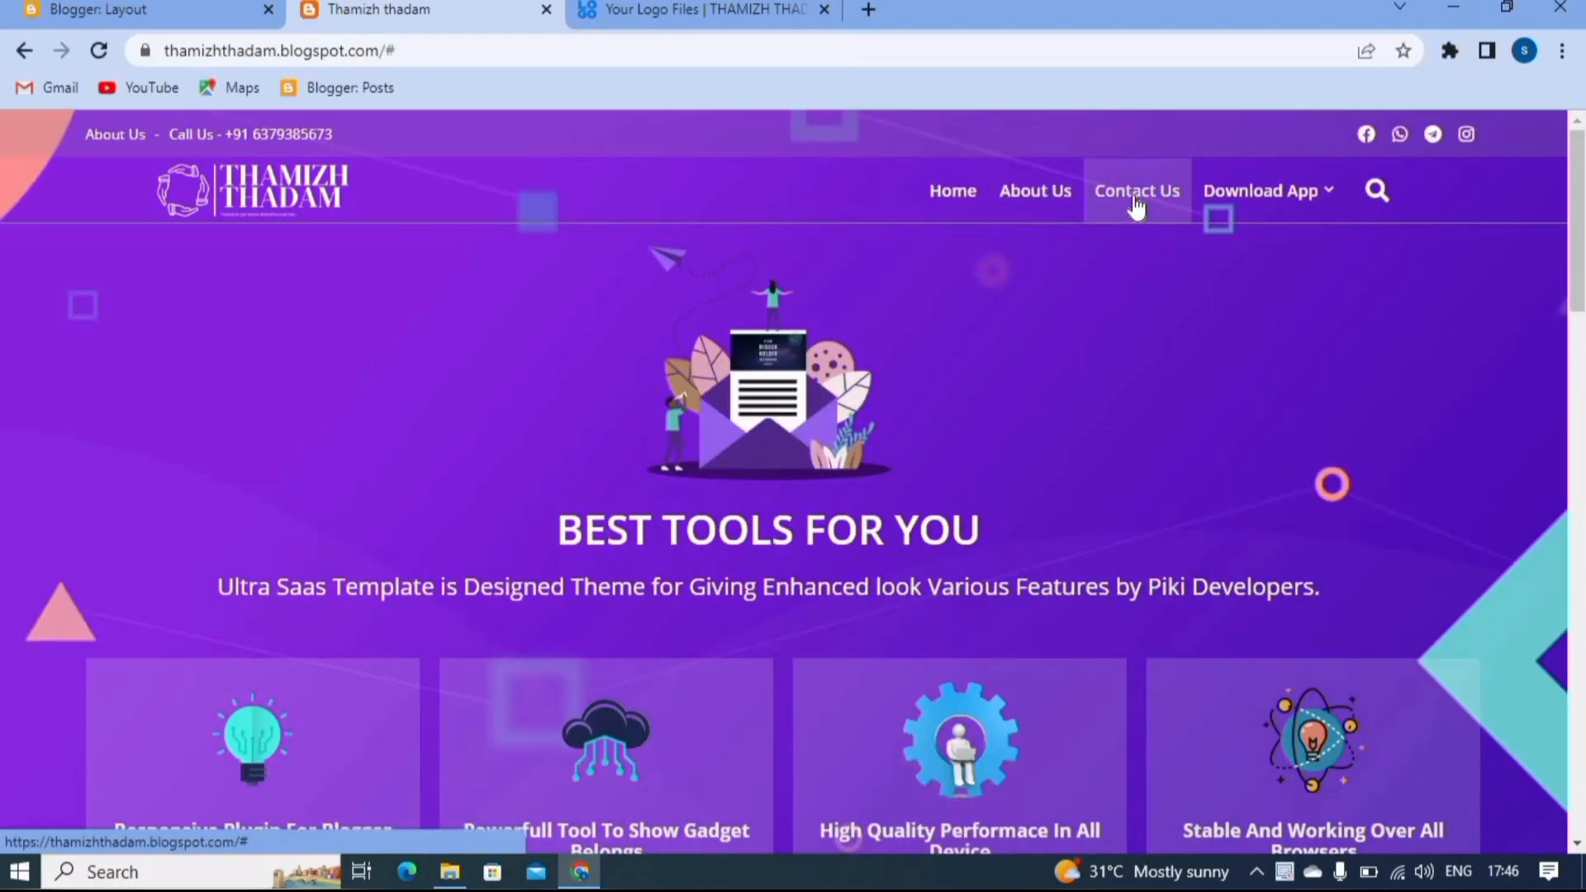
pyautogui.moveTo(1269, 212)
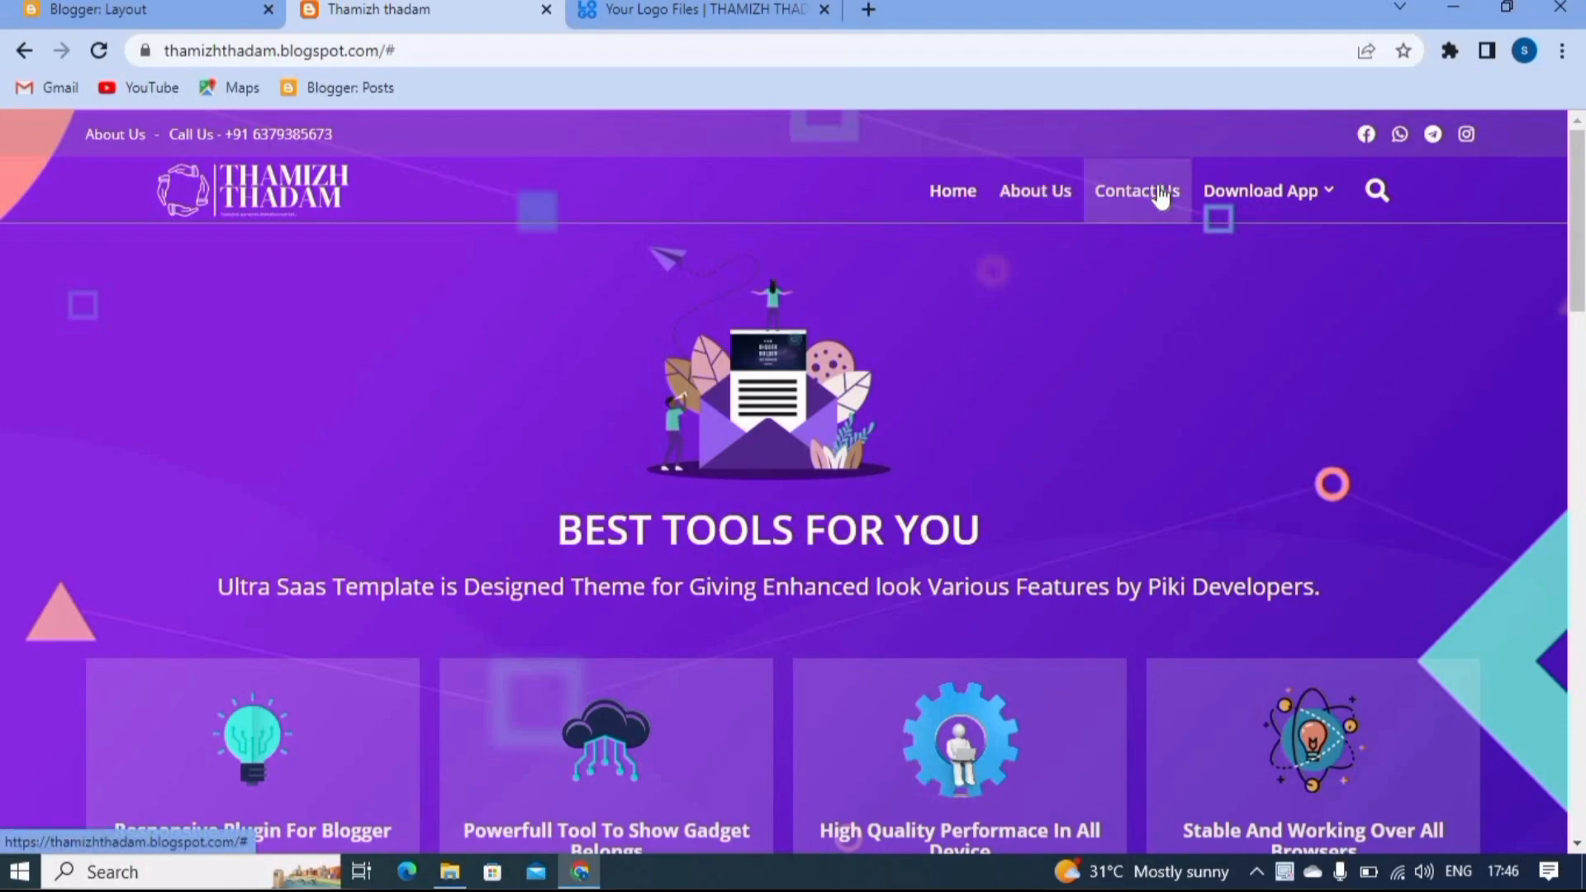
# - Open the published About Us page from the Blogger page list, close the logo files tab, and copy the page's URL
pyautogui.click(226, 10)
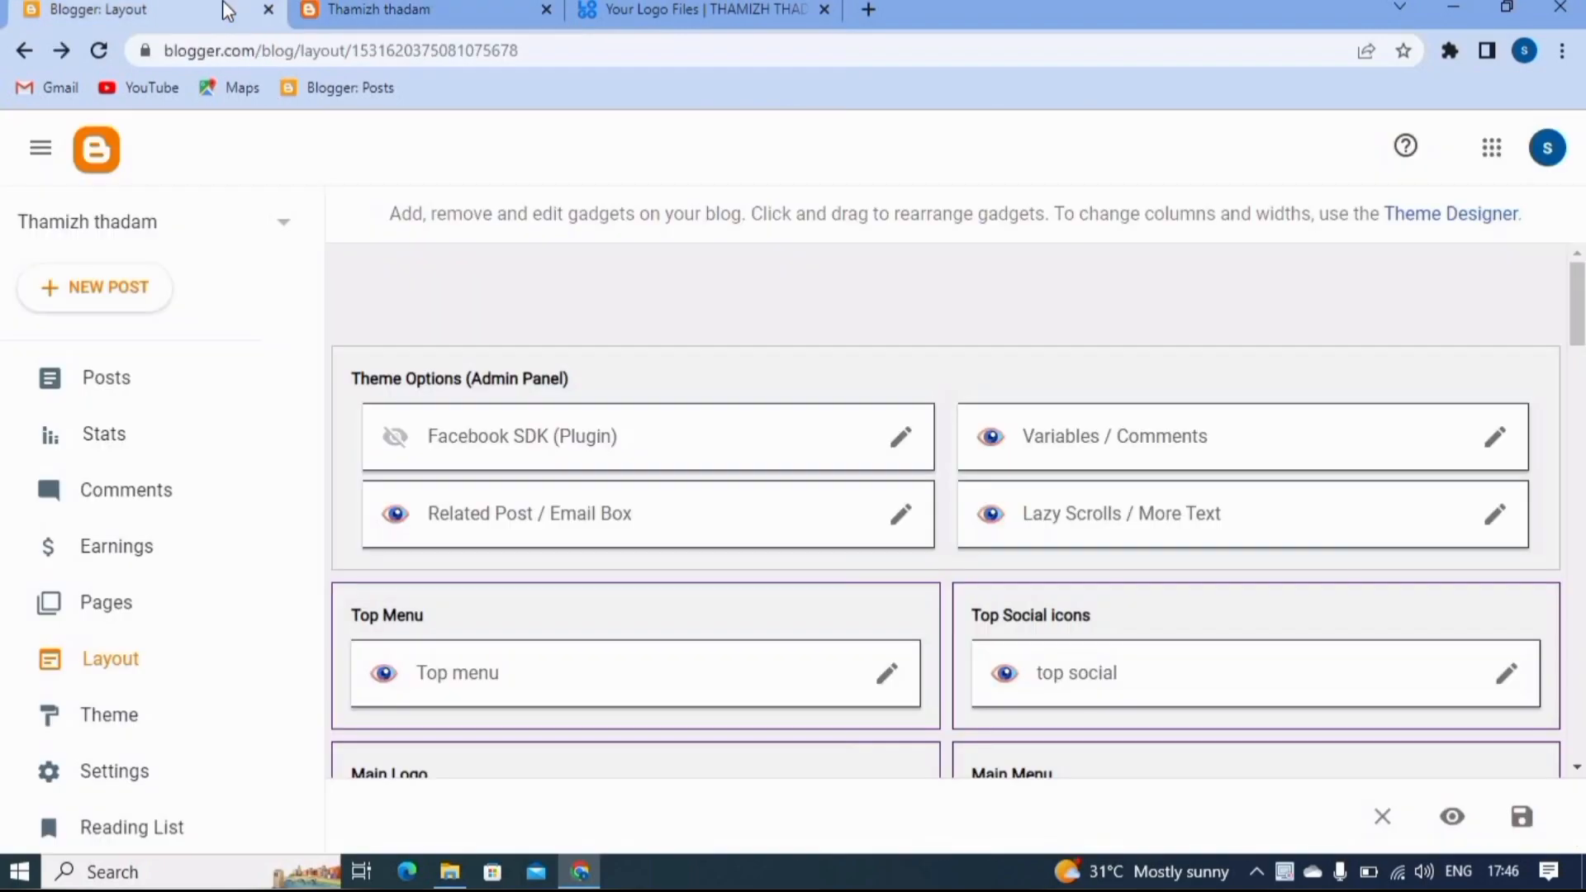
pyautogui.click(122, 611)
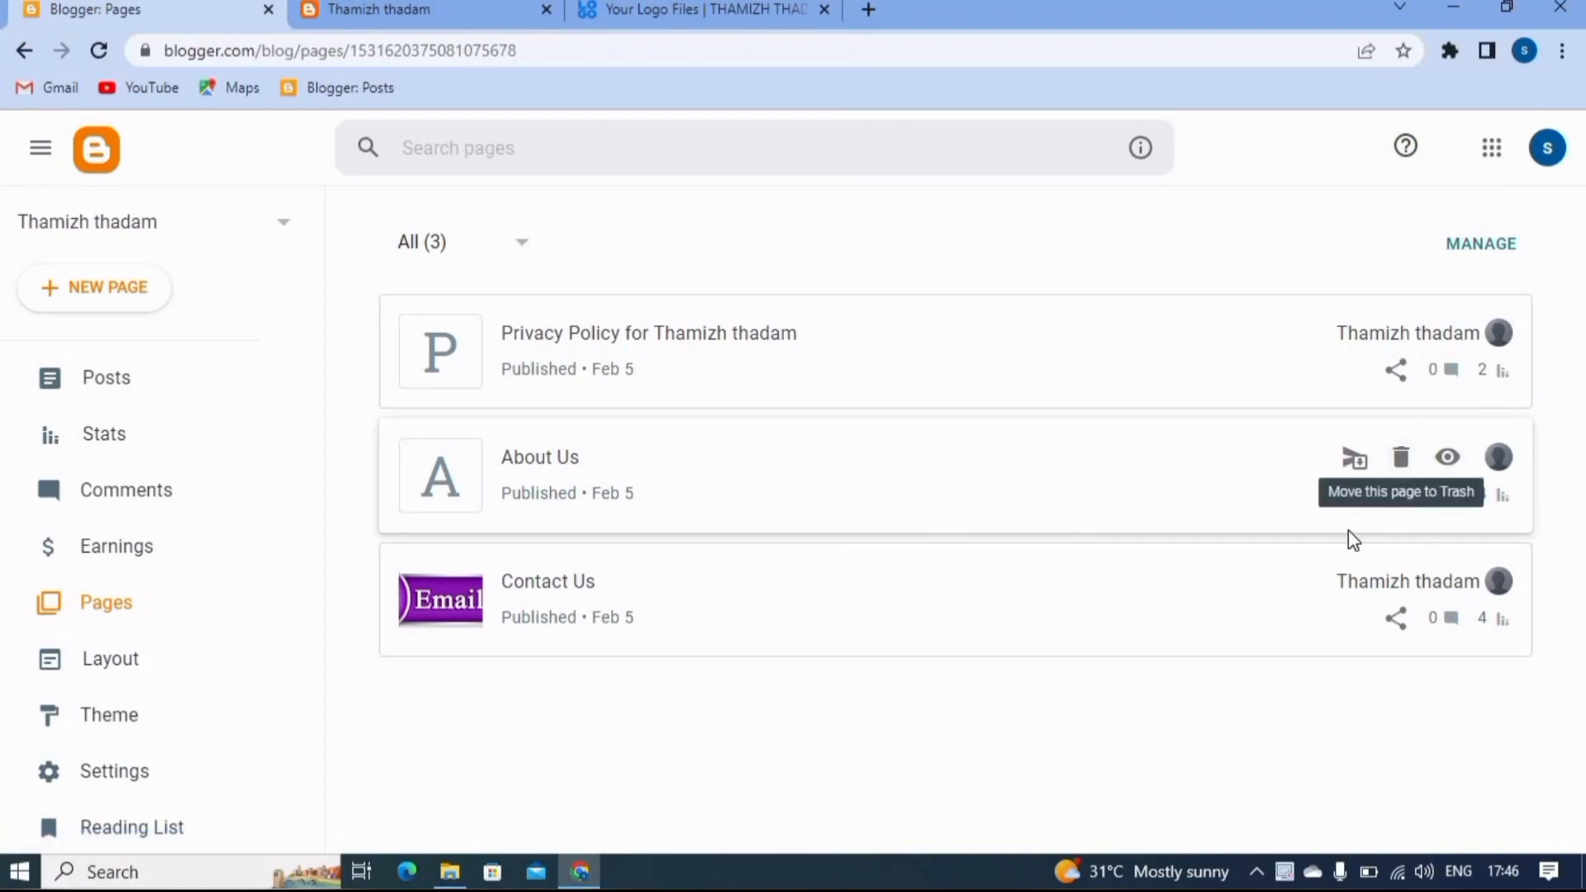
pyautogui.click(1447, 459)
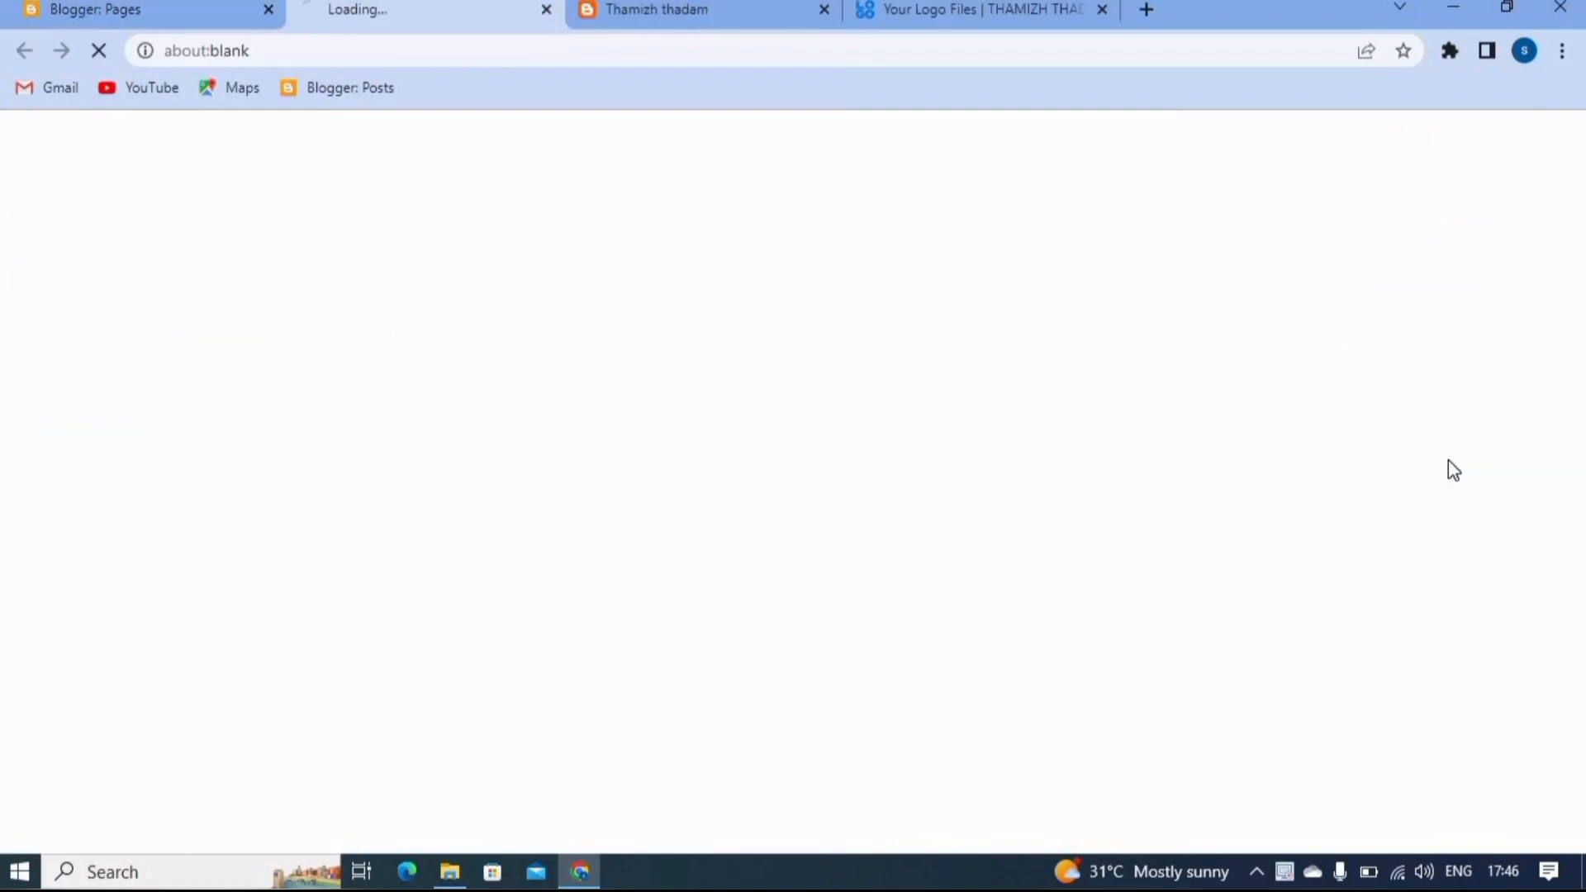
pyautogui.click(1102, 9)
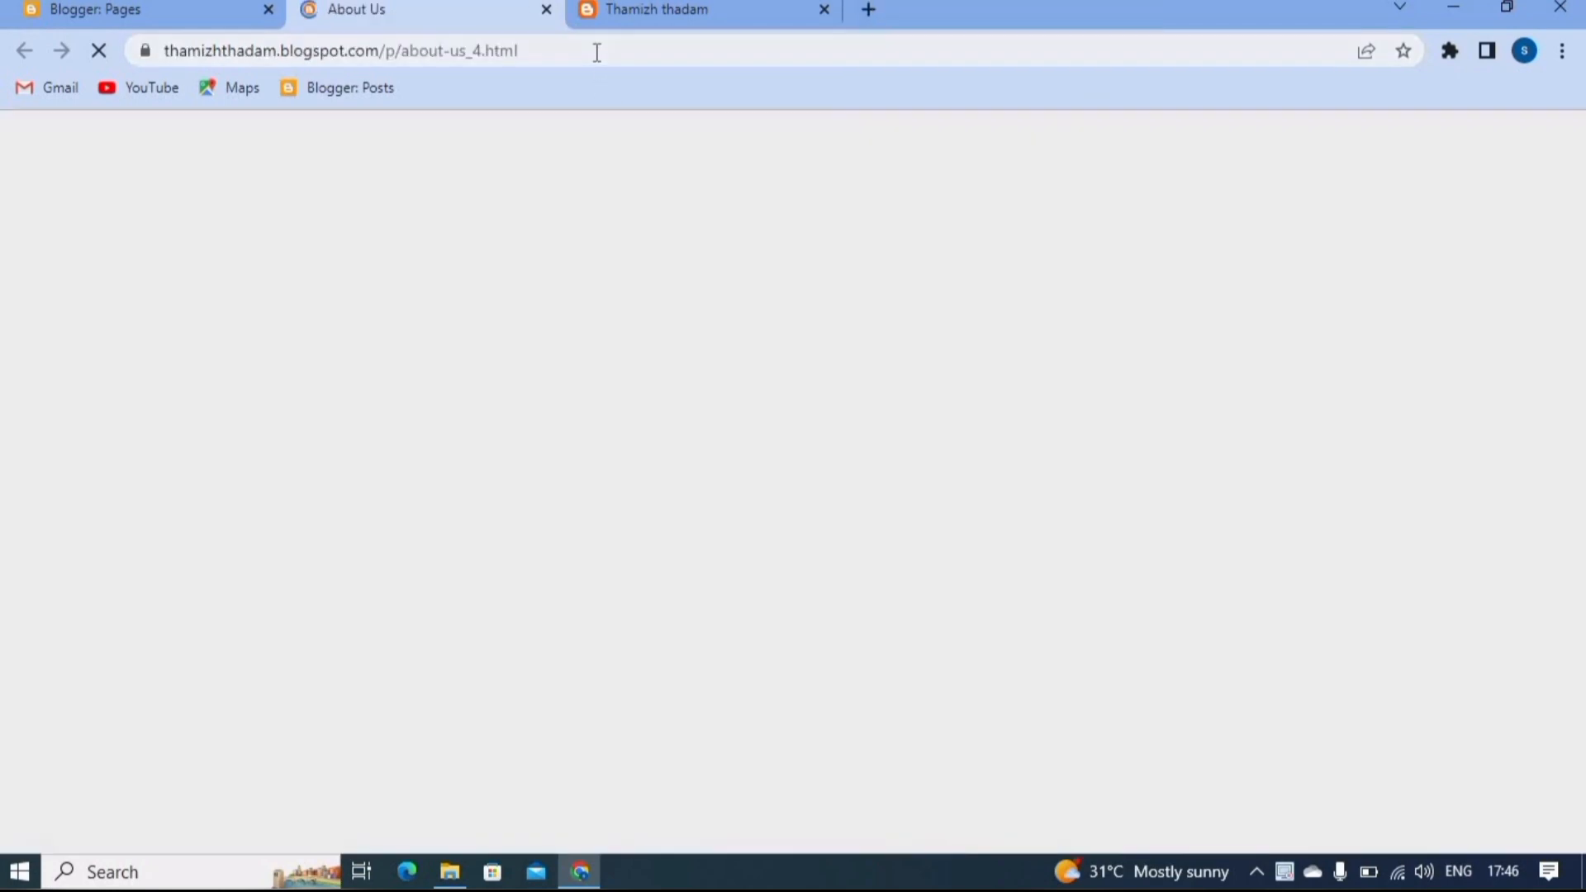
pyautogui.click(596, 51)
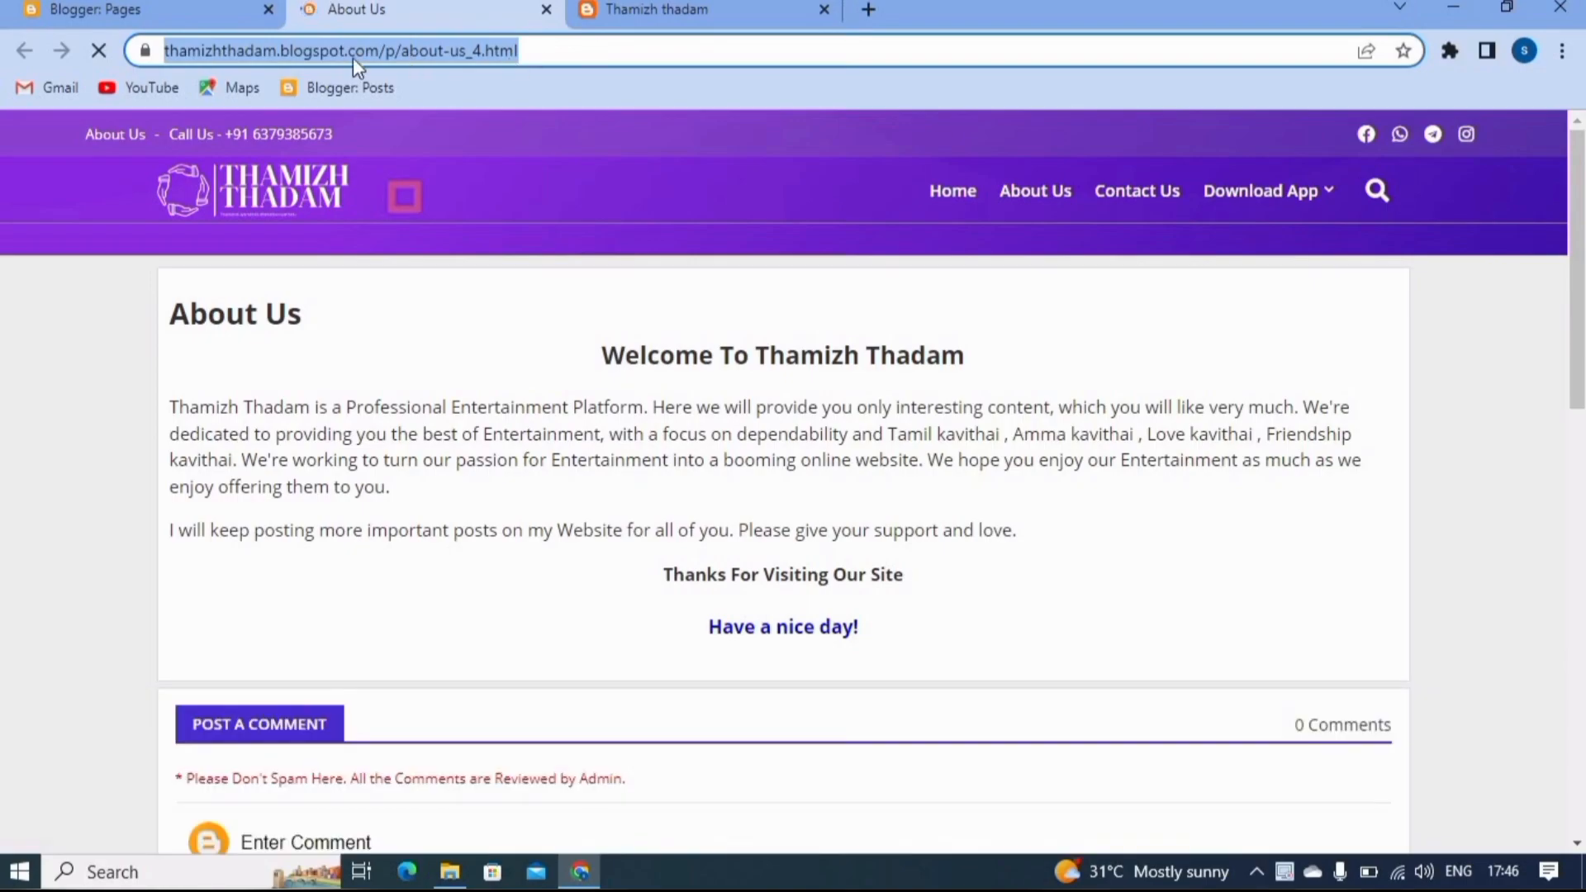
pyautogui.click(146, 10)
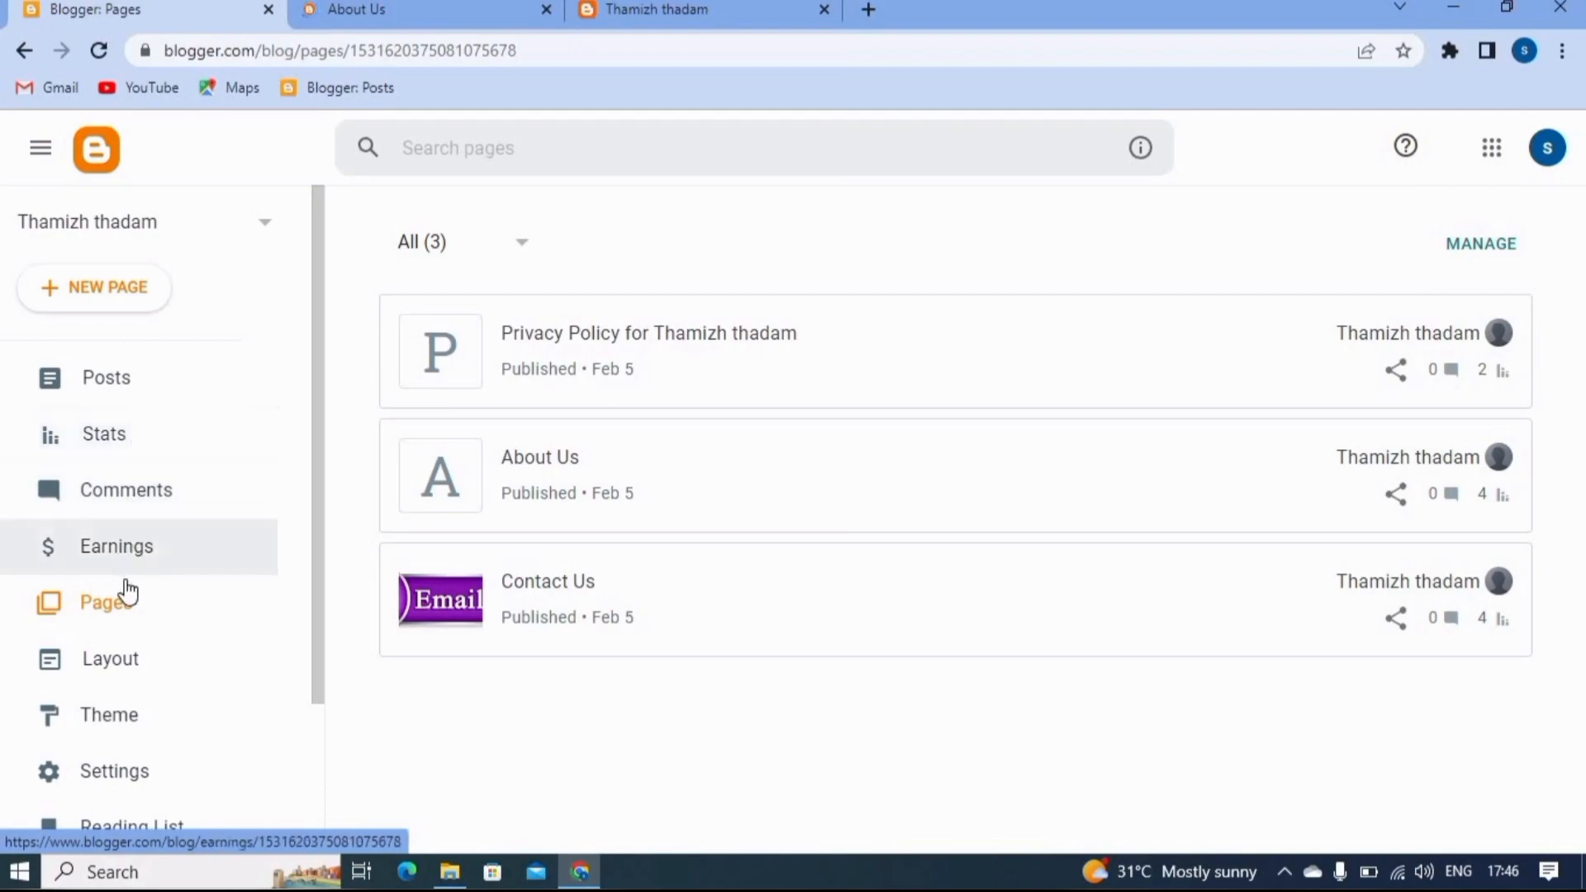
pyautogui.click(126, 686)
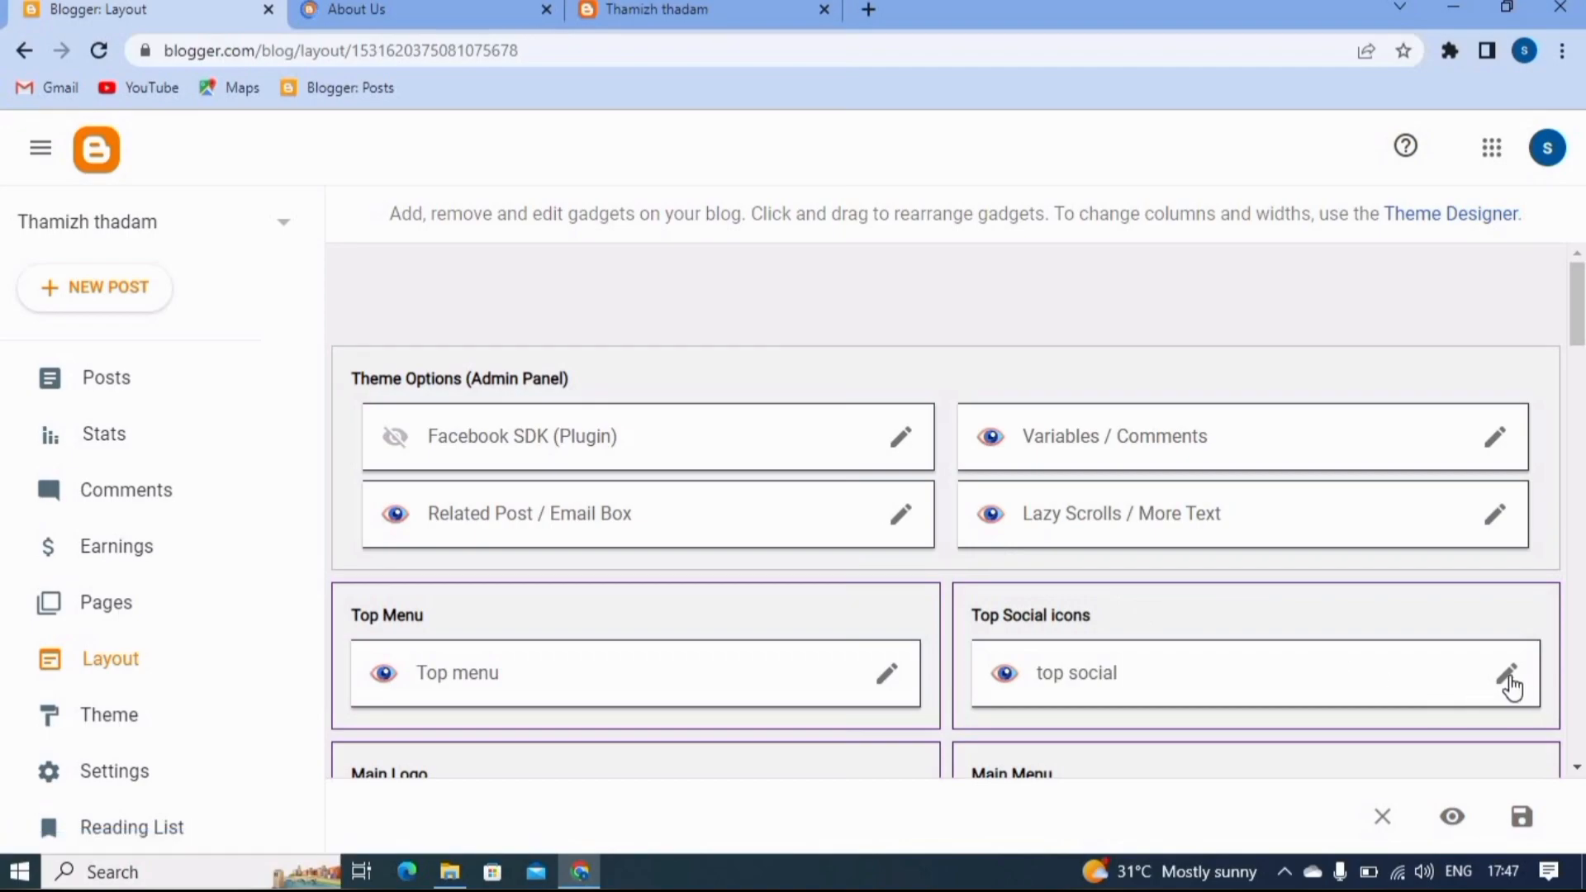
pyautogui.scroll(-3, 1505, 674)
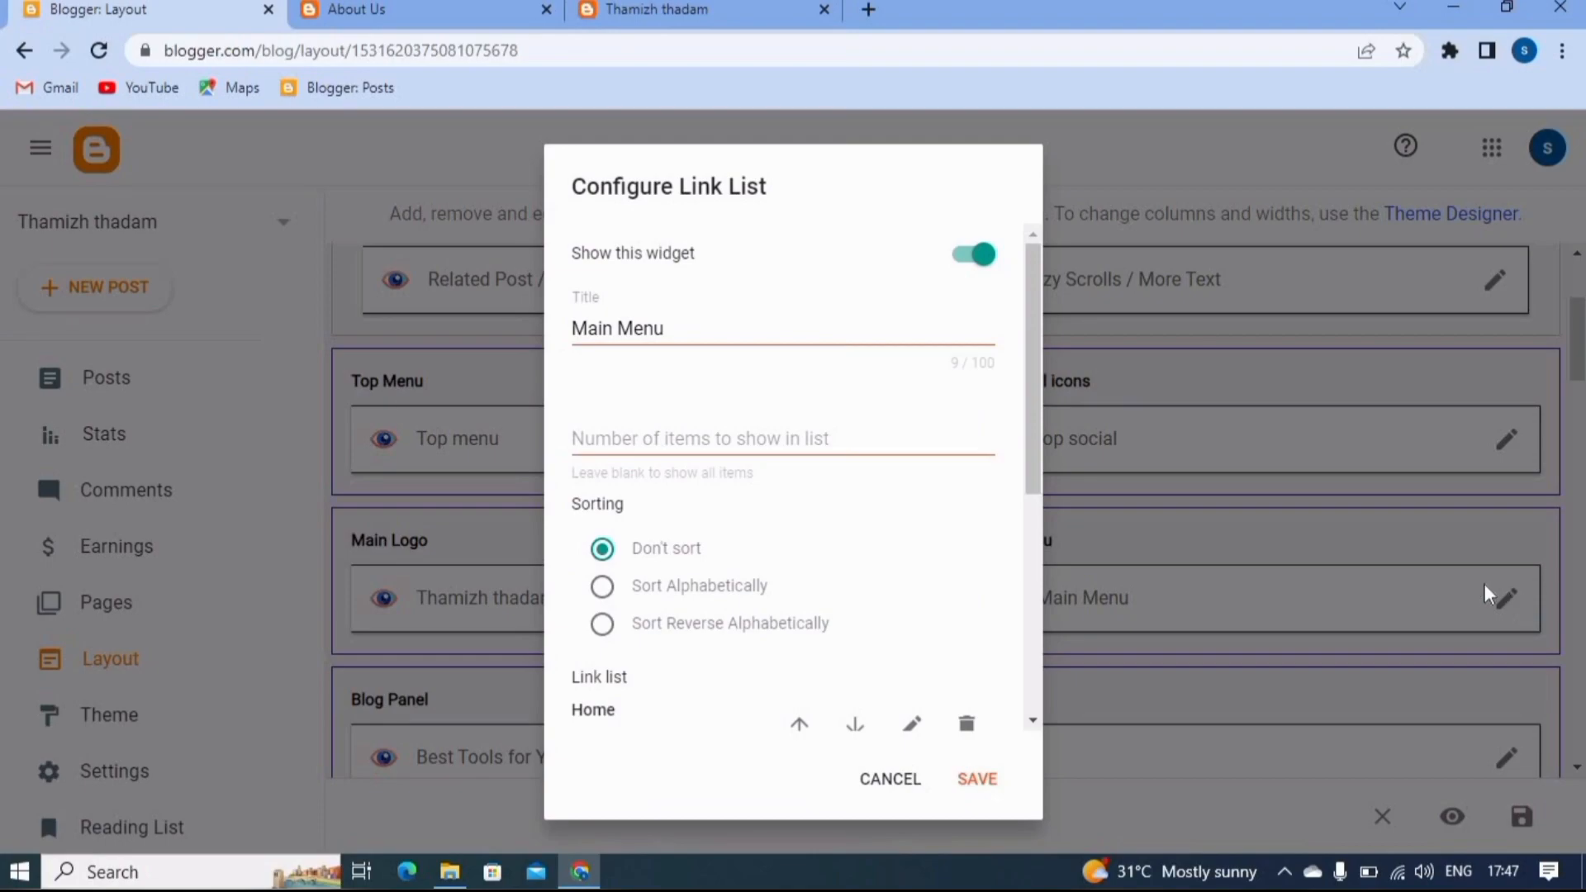
pyautogui.scroll(-5, 845, 454)
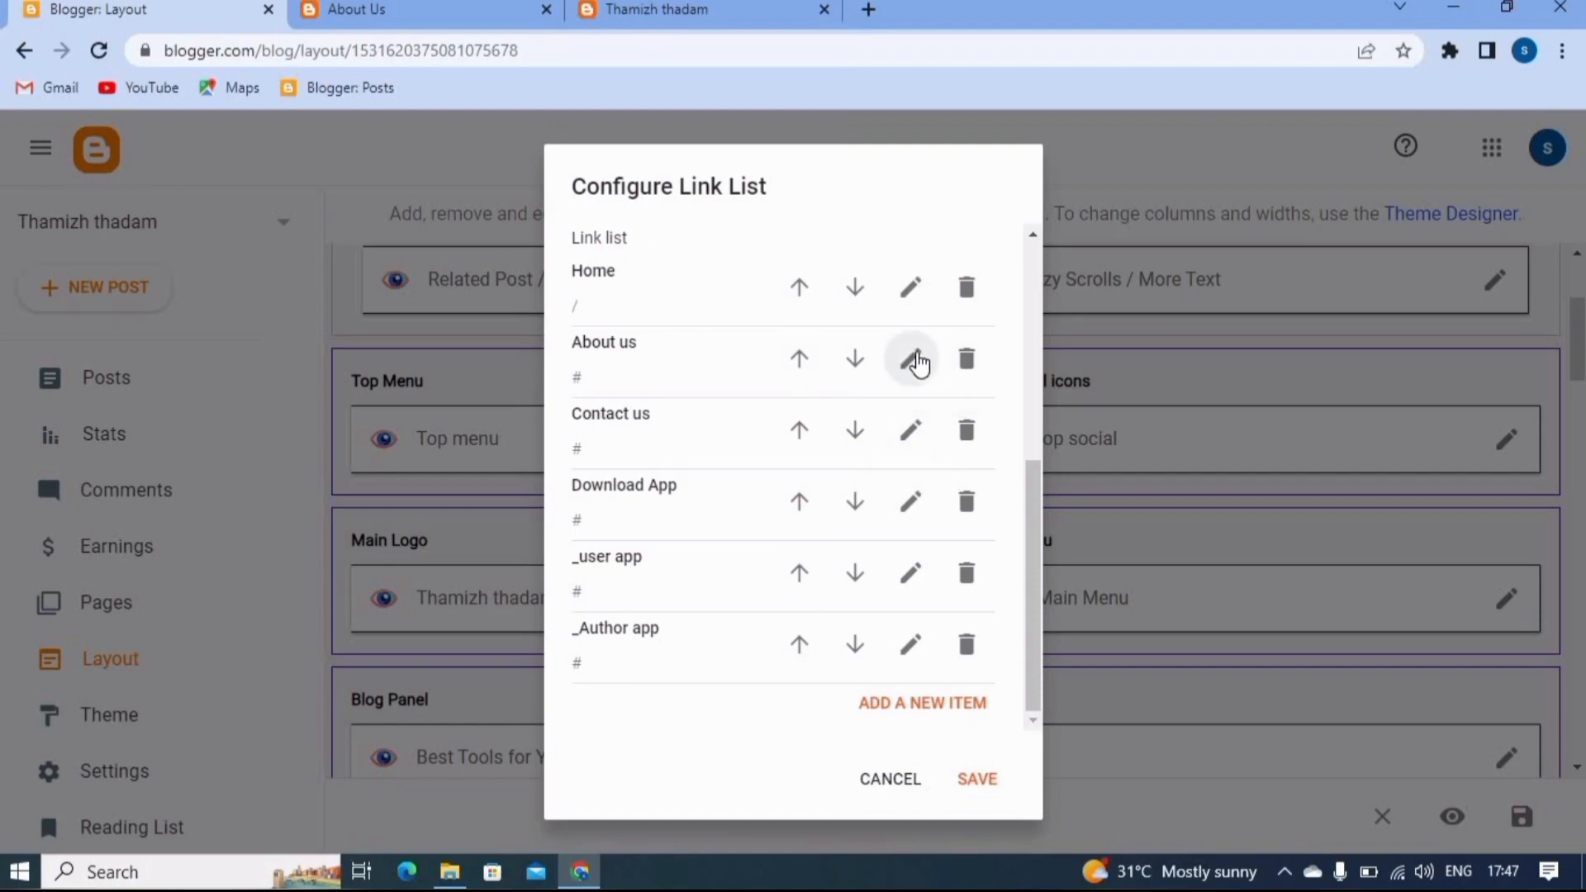
pyautogui.click(910, 358)
pyautogui.click(610, 484)
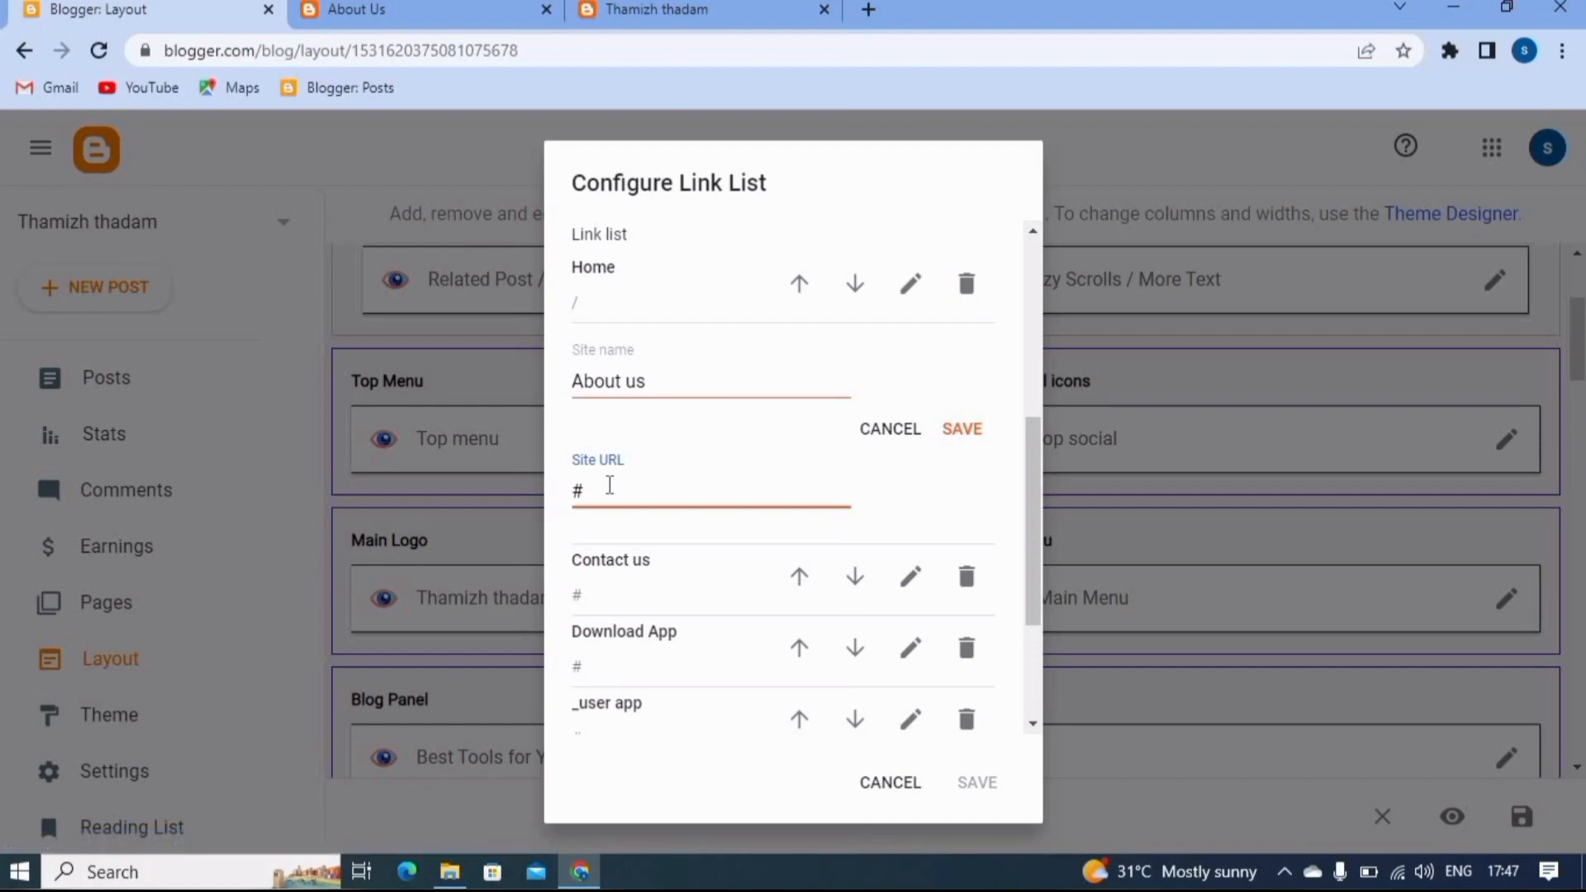
pyautogui.hotkey('ctrl', 'v')
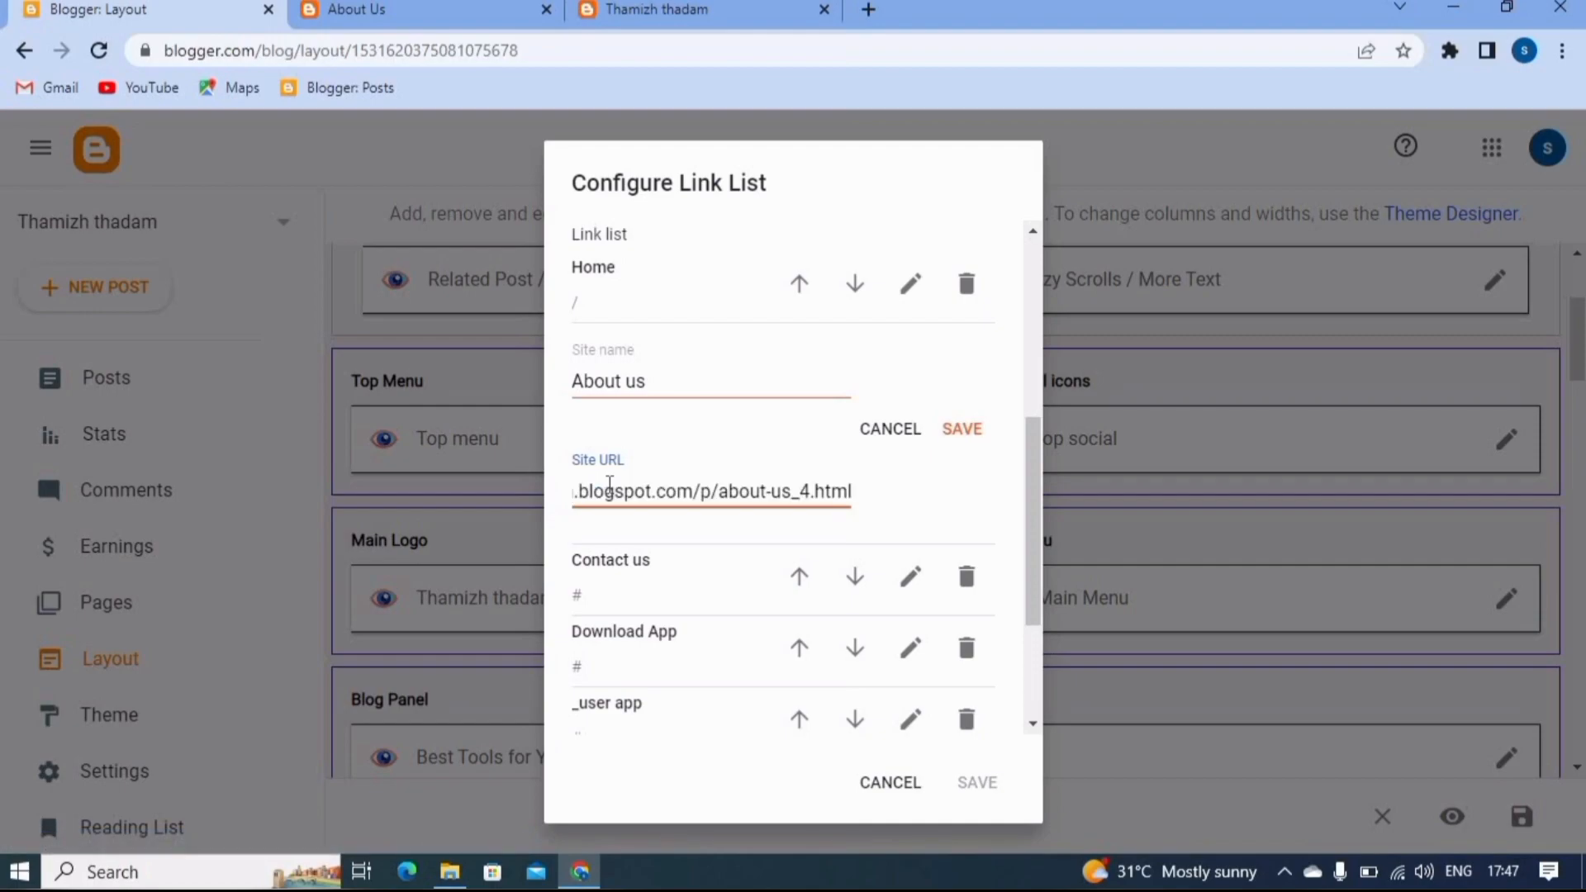
pyautogui.click(963, 428)
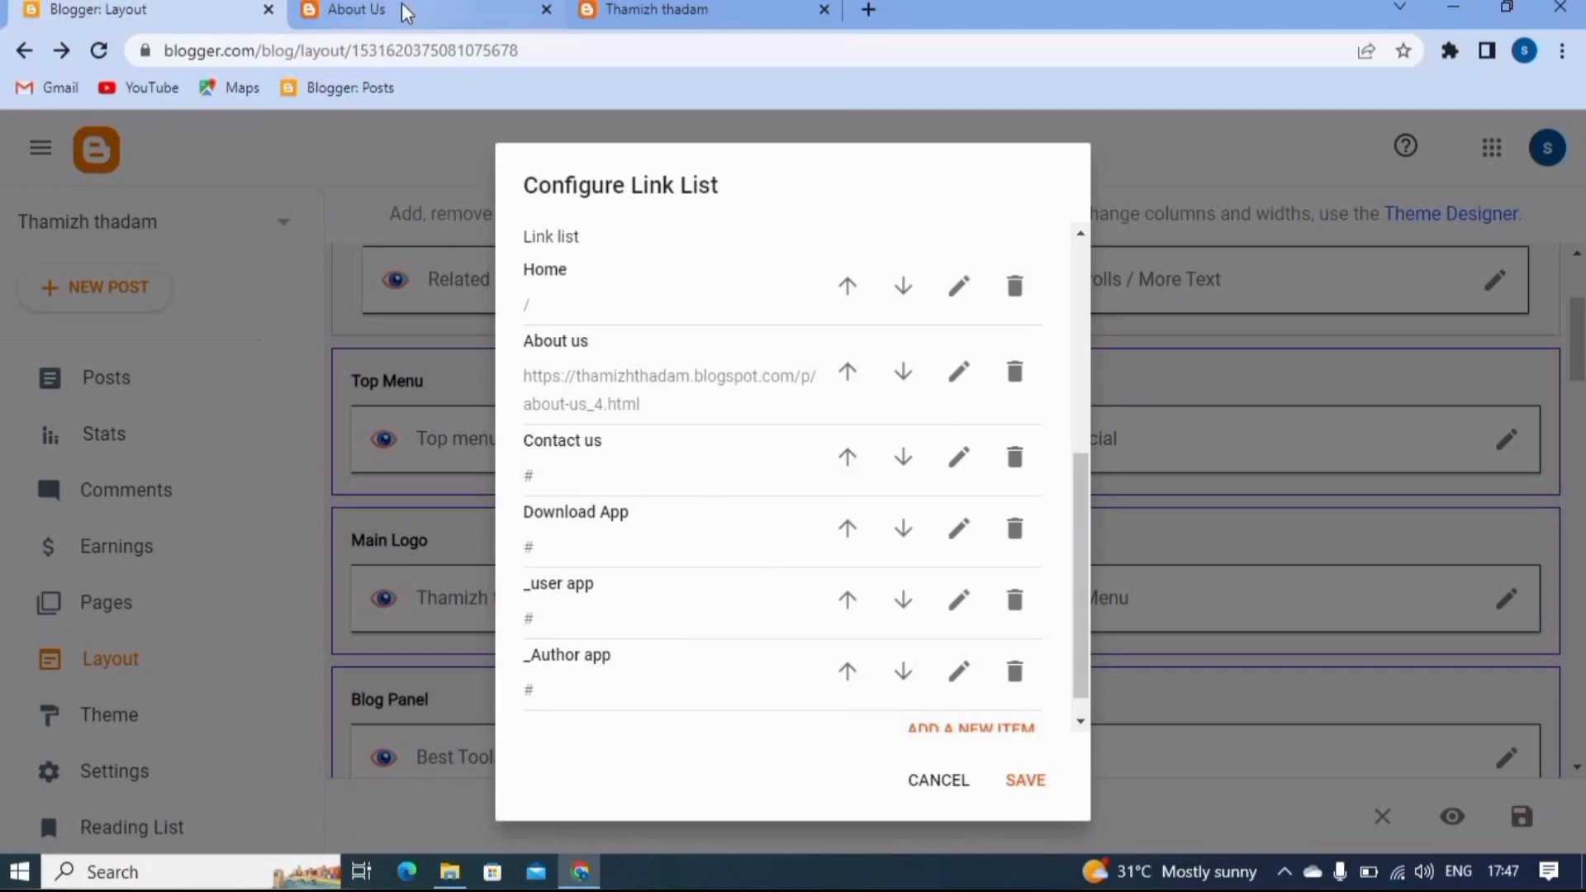
# - Look over the About Us page down to its footer links, and save the Main Menu link list and the layout
pyautogui.click(404, 12)
pyautogui.scroll(-8, 655, 612)
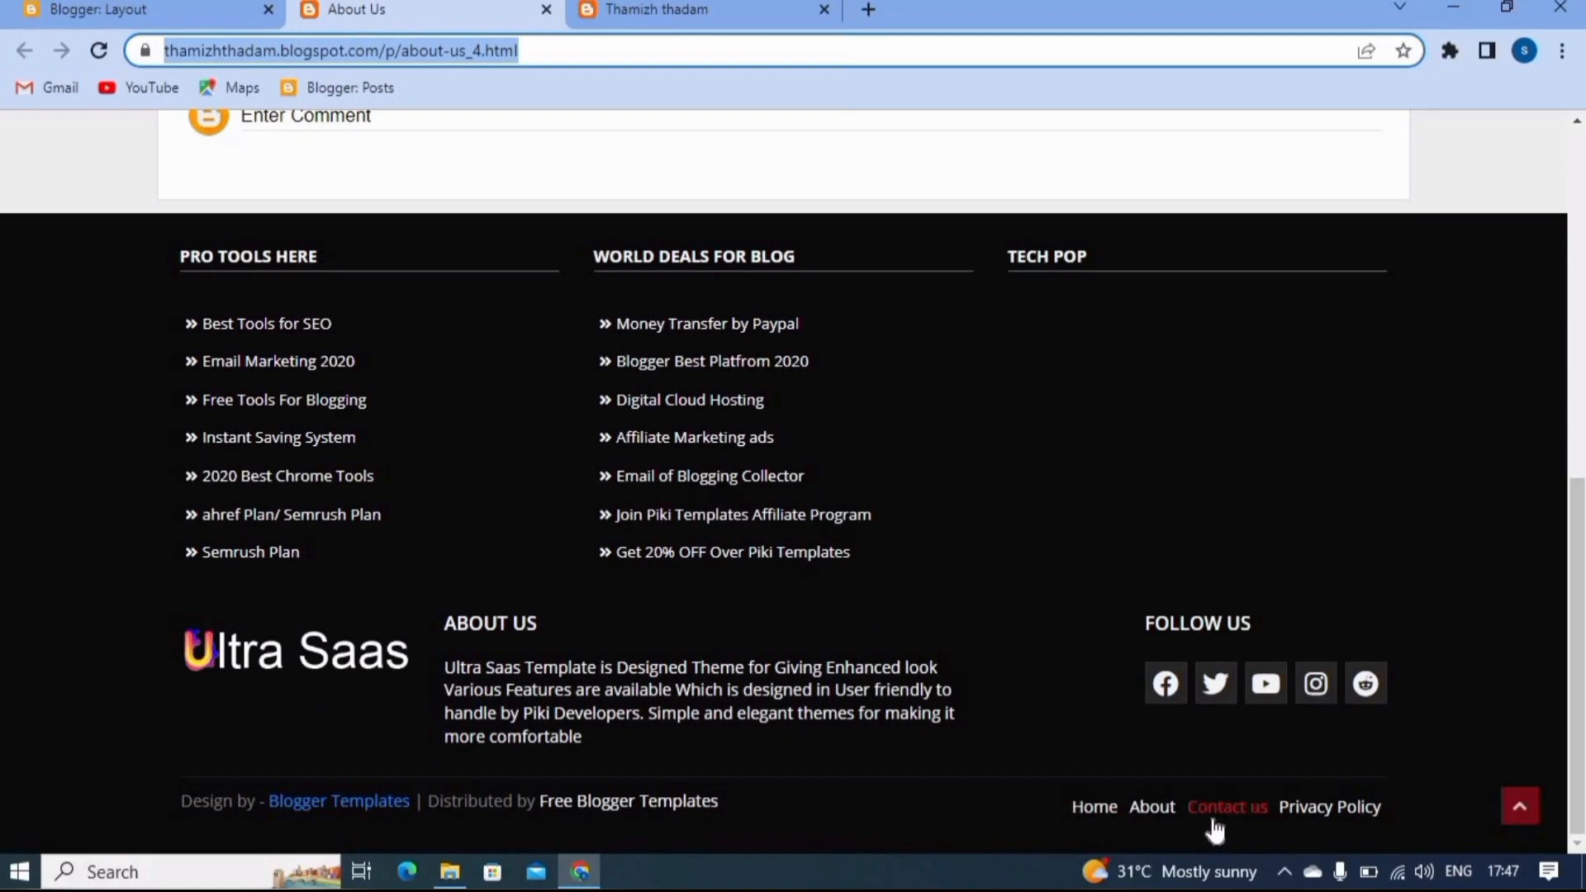
pyautogui.scroll(8, 1039, 522)
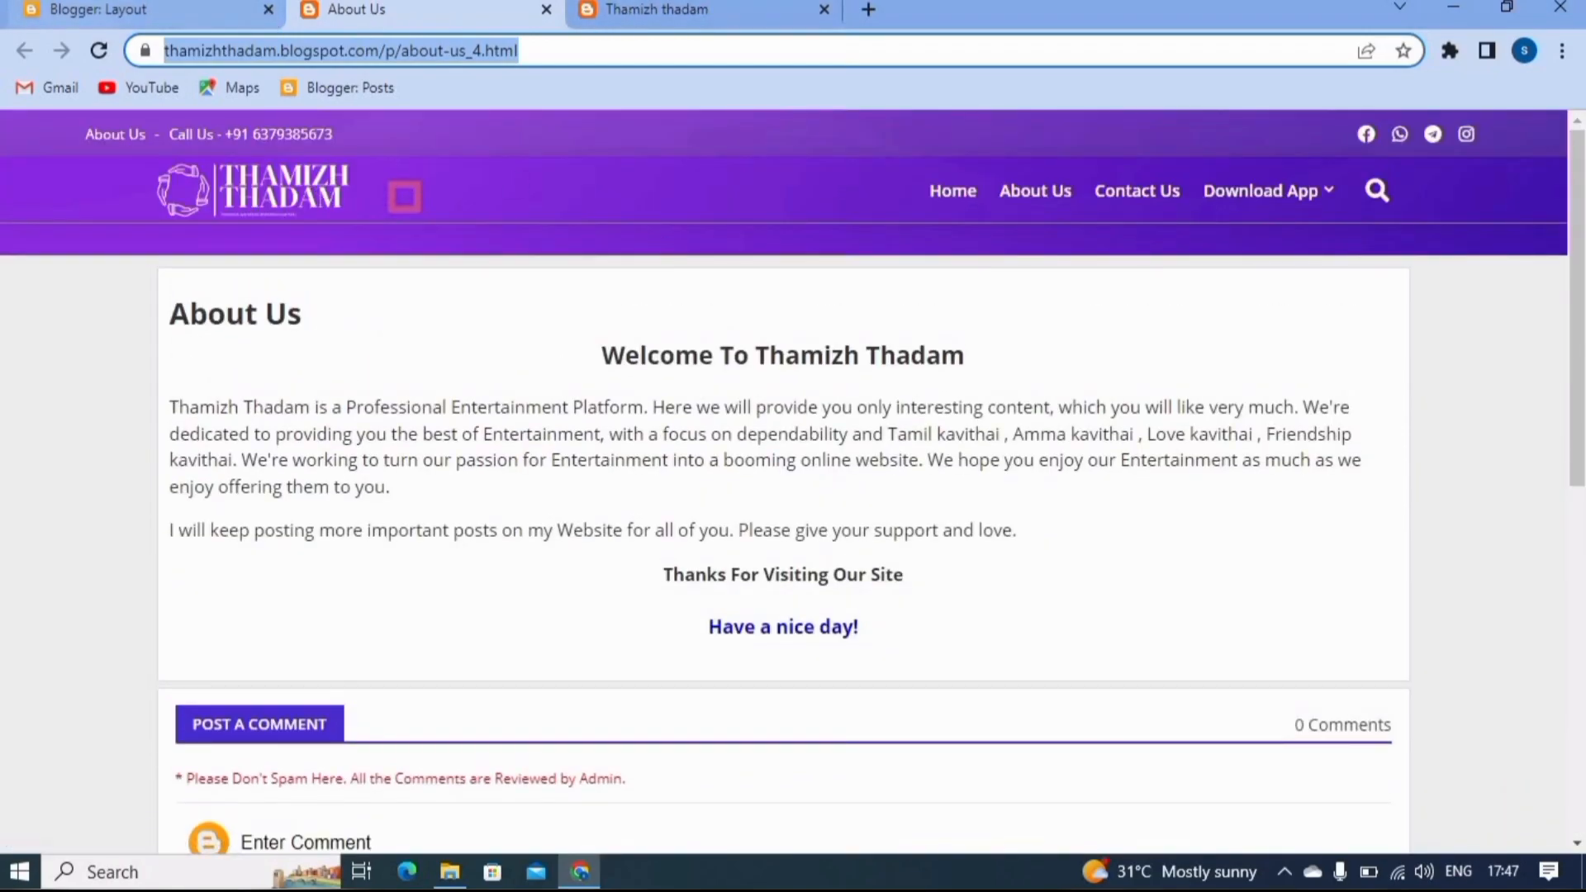
pyautogui.click(150, 5)
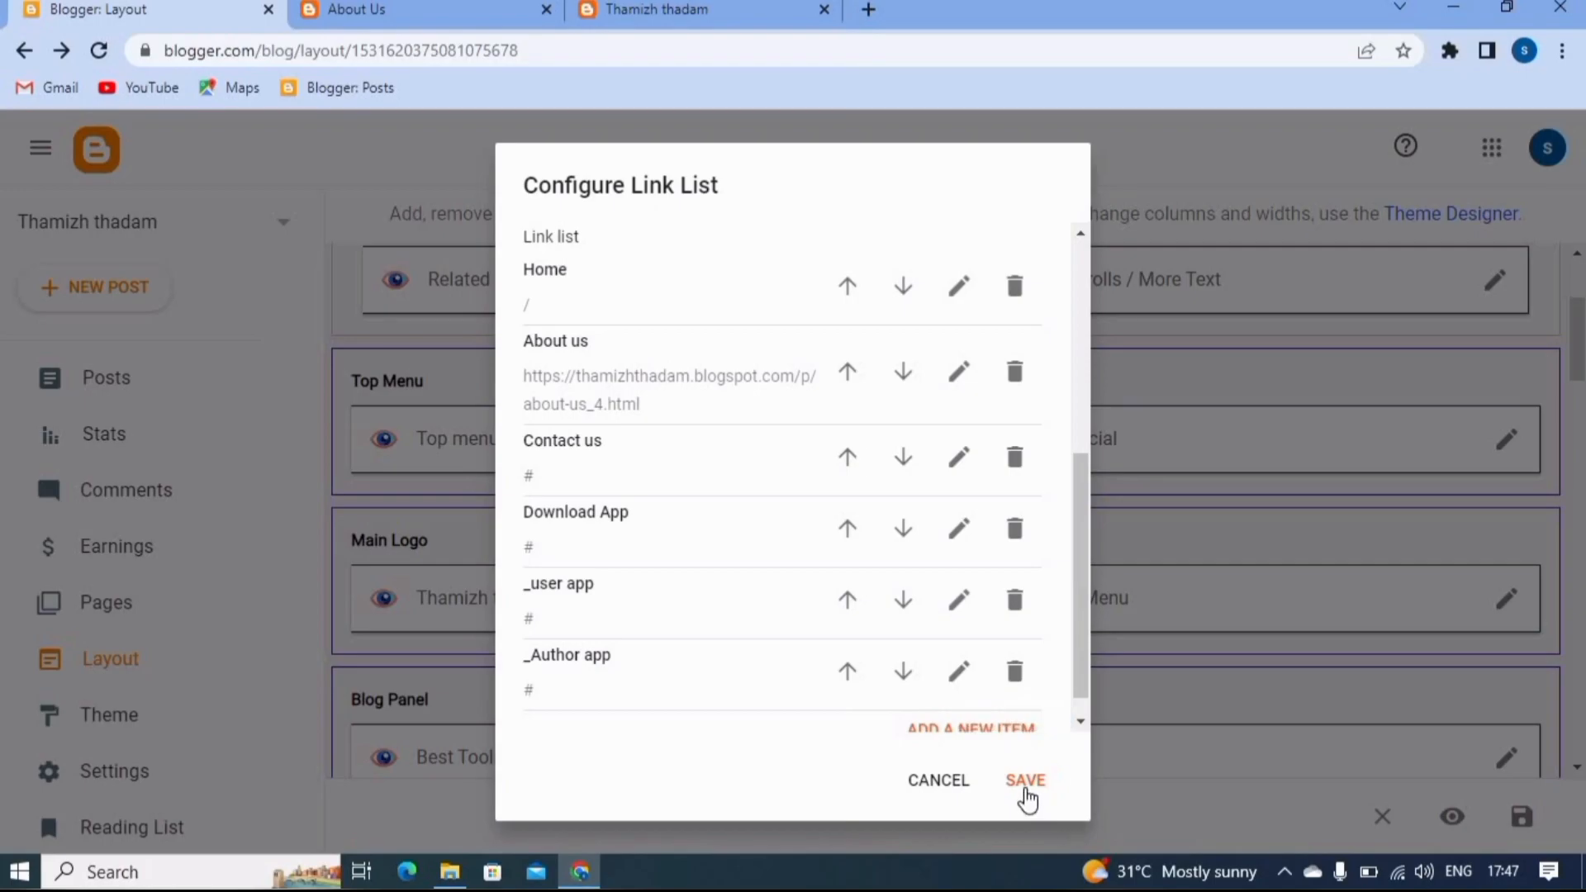
pyautogui.click(1024, 782)
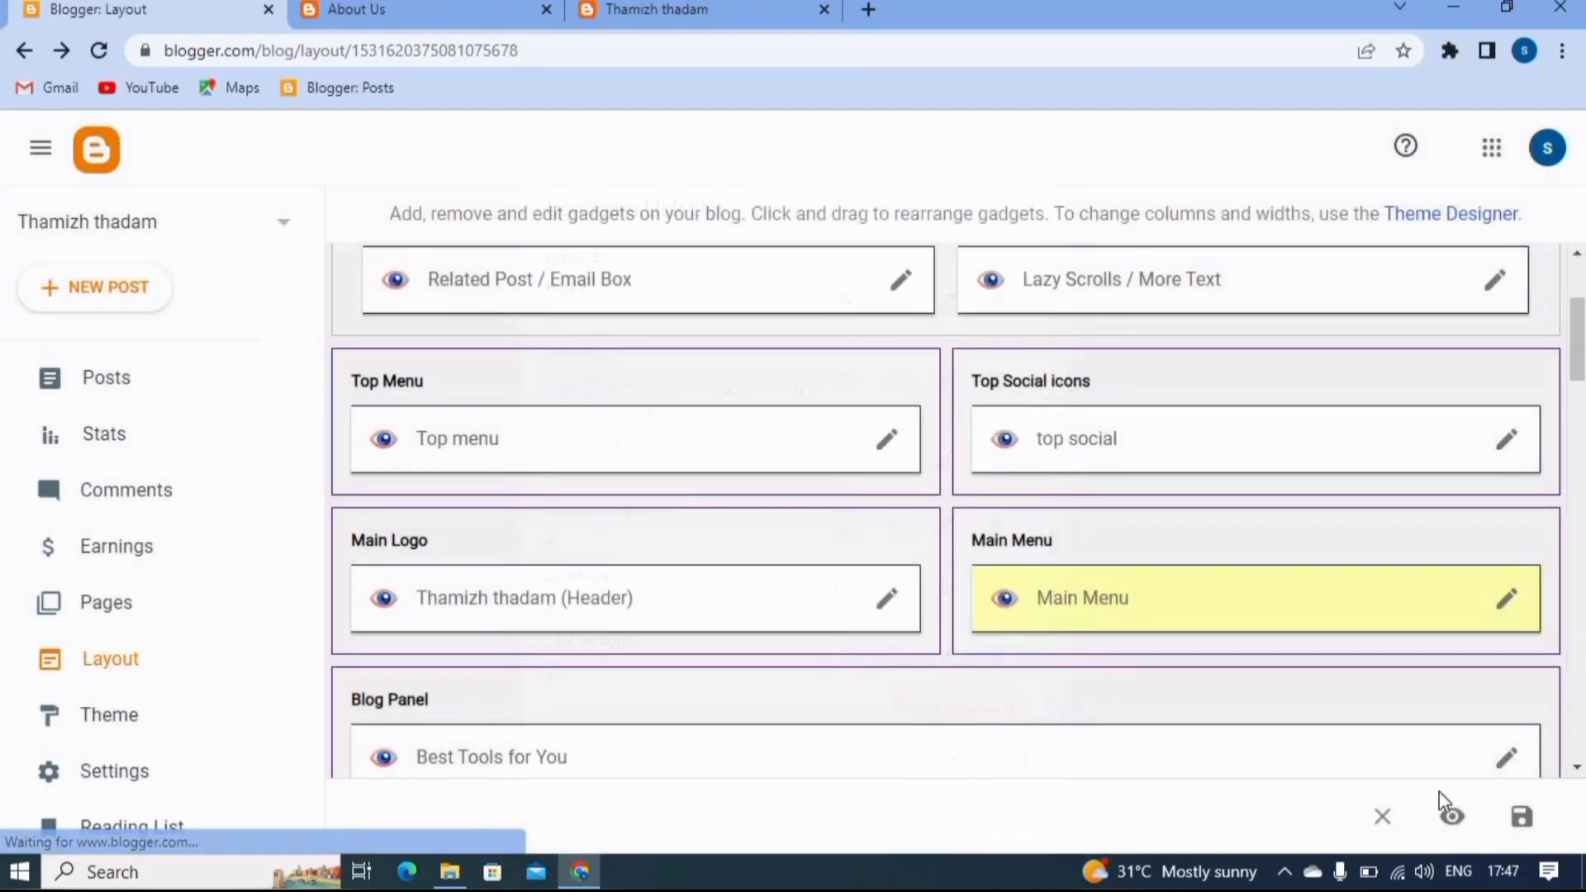
pyautogui.click(1534, 822)
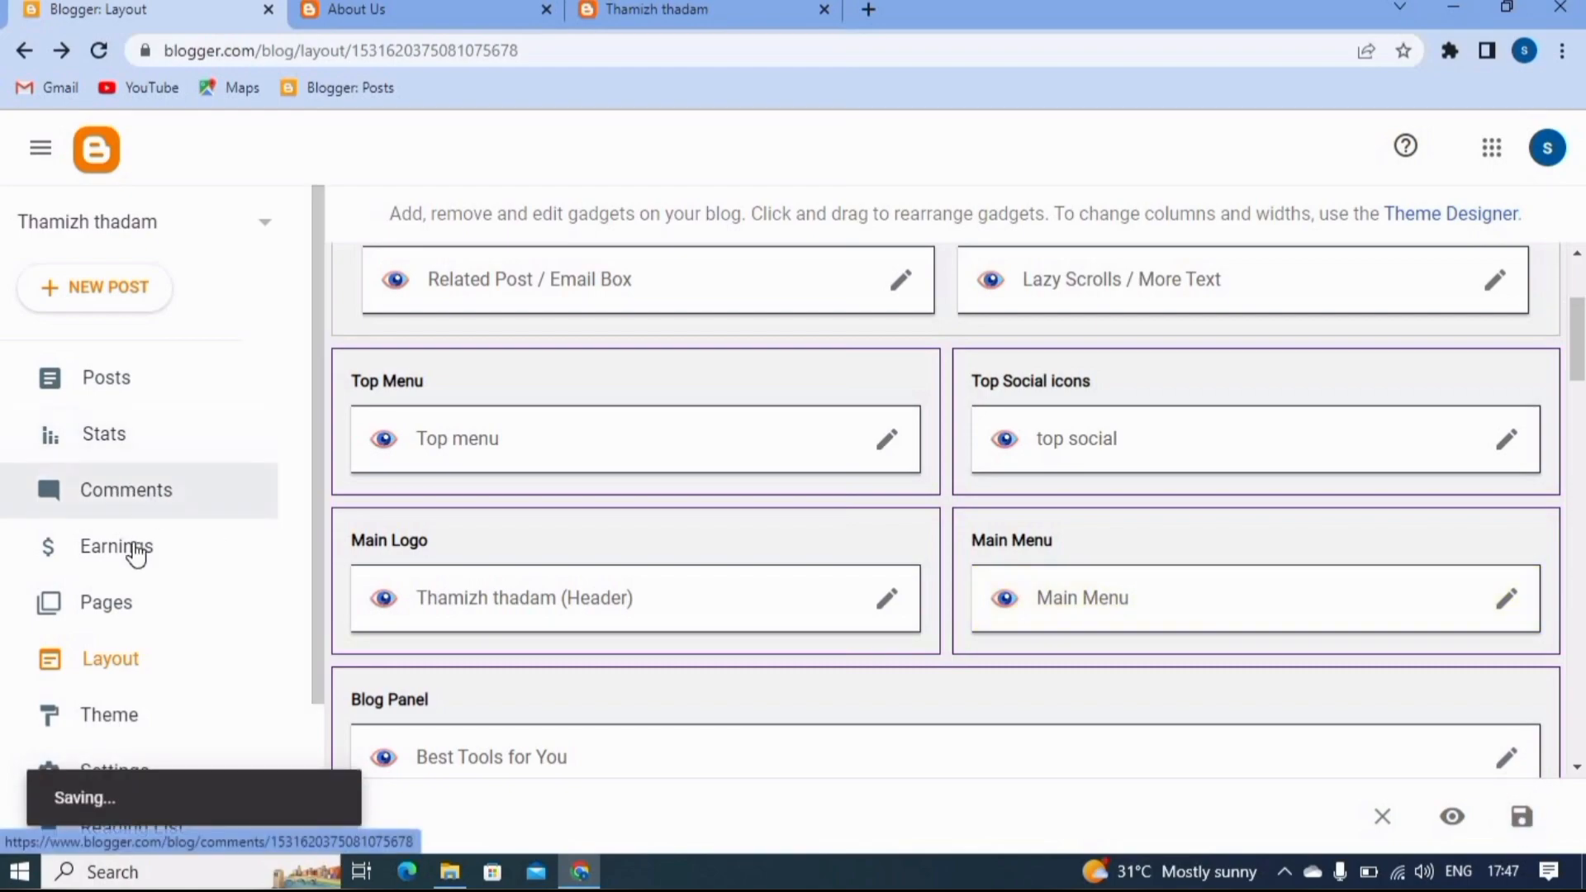
# - Open the published Contact Us page from the Blogger page list and copy its URL
pyautogui.click(126, 603)
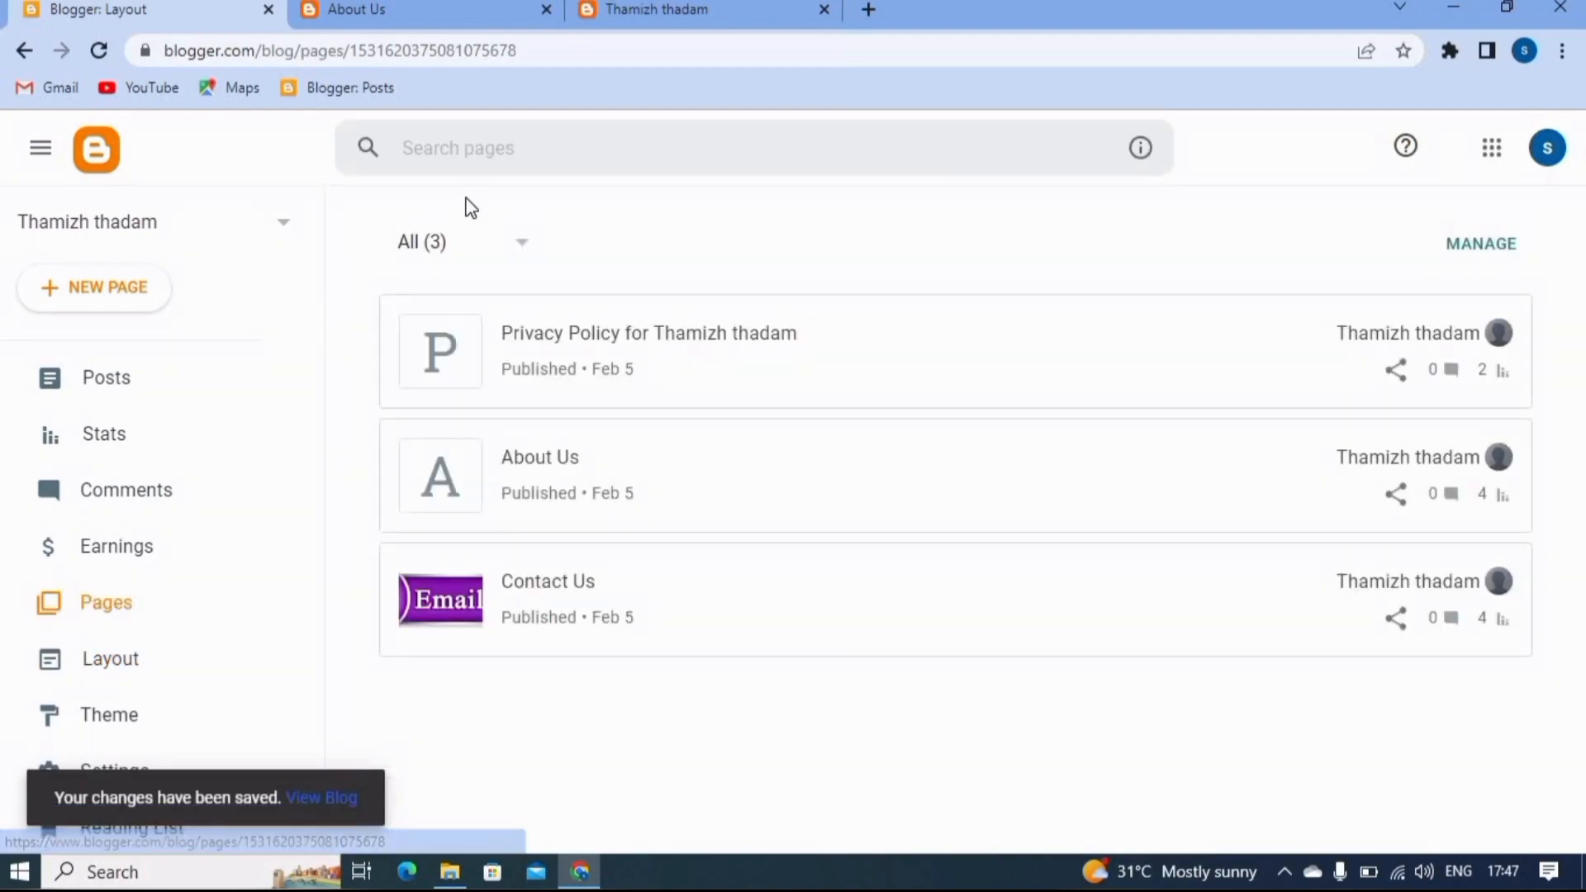
pyautogui.moveTo(1395, 590)
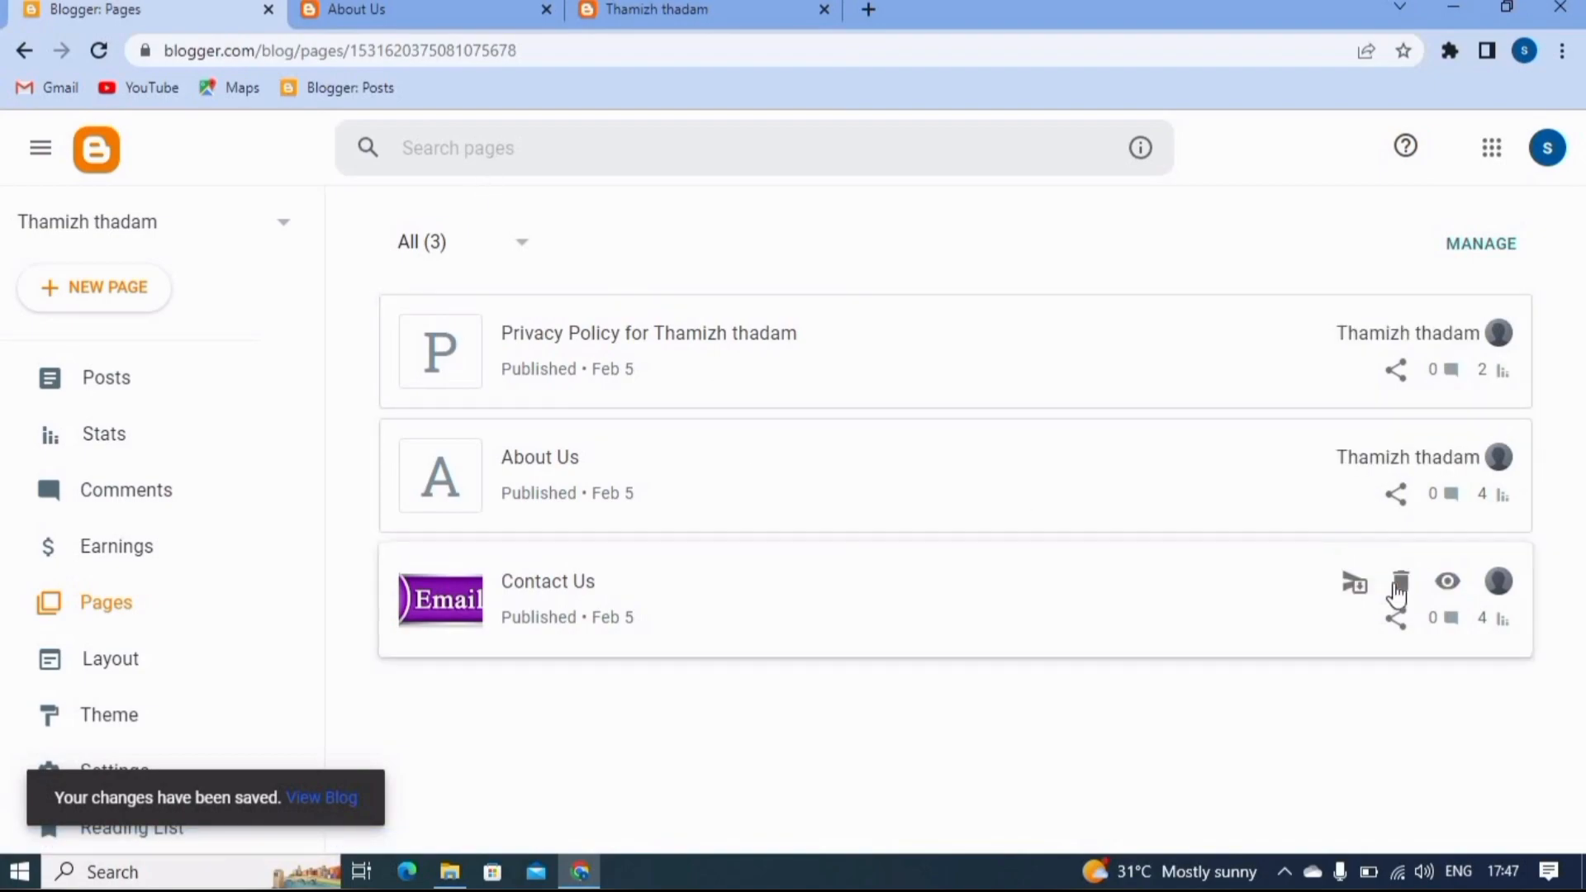
pyautogui.click(1447, 583)
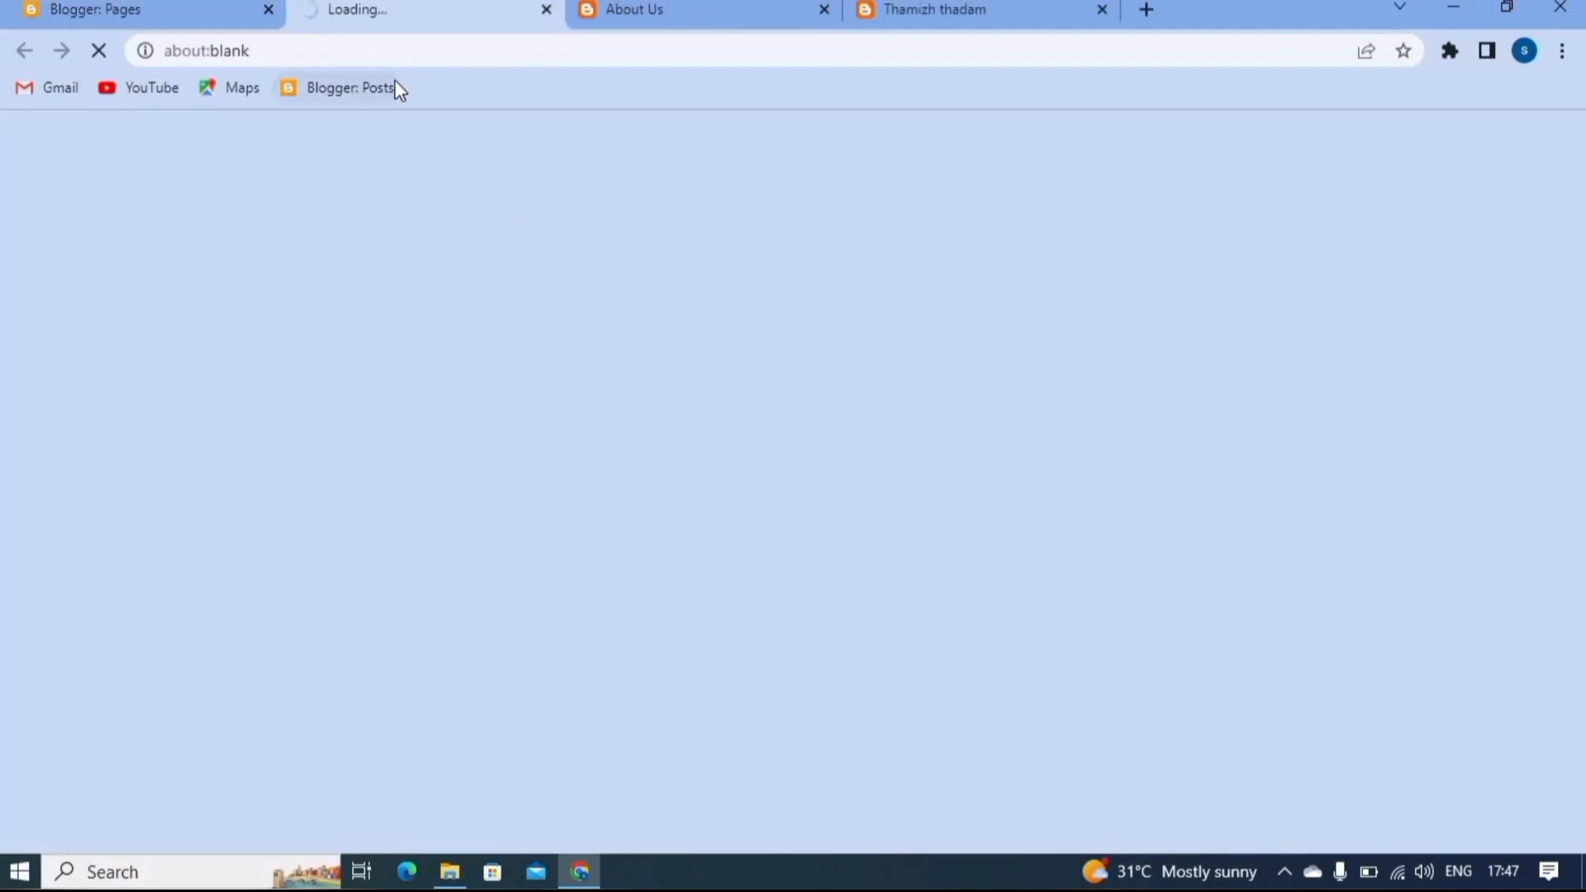
pyautogui.click(544, 45)
pyautogui.hotkey('ctrl', 'c')
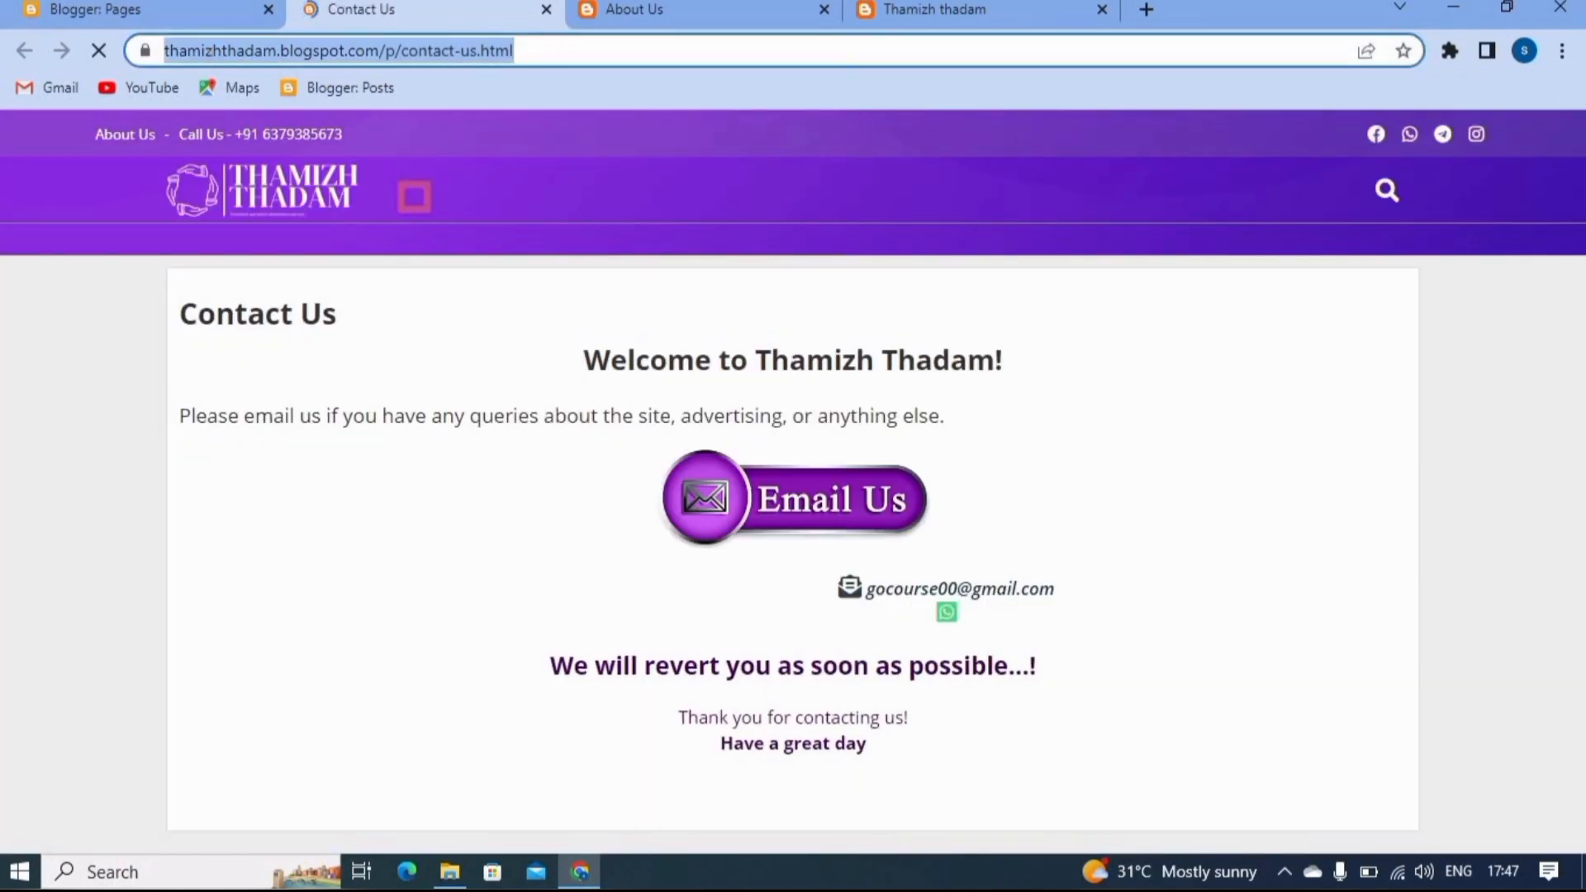
pyautogui.click(157, 10)
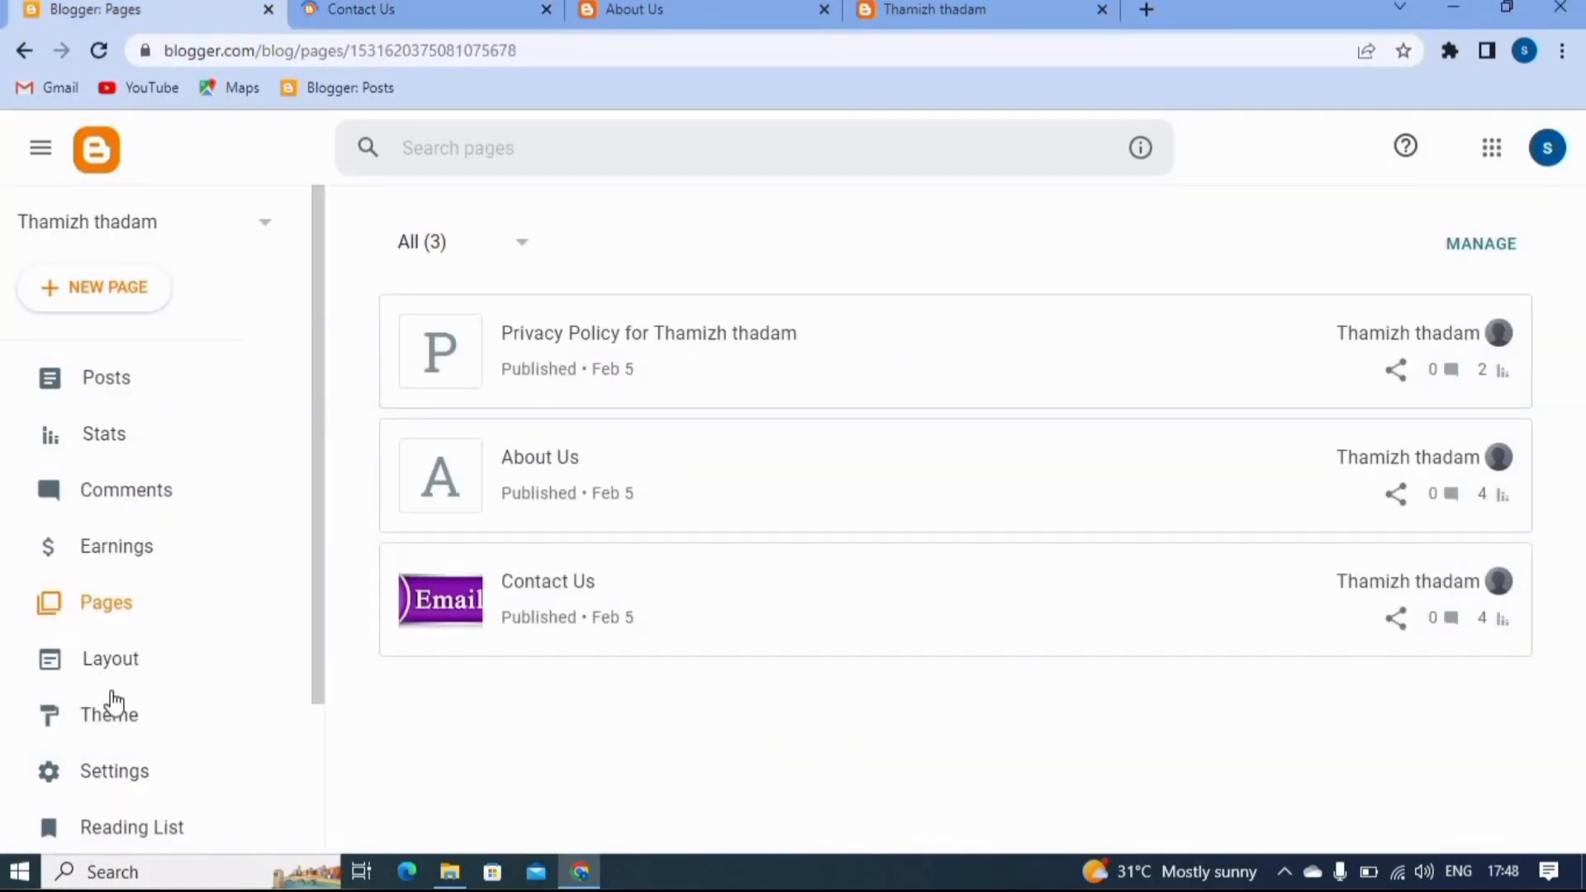
pyautogui.click(121, 658)
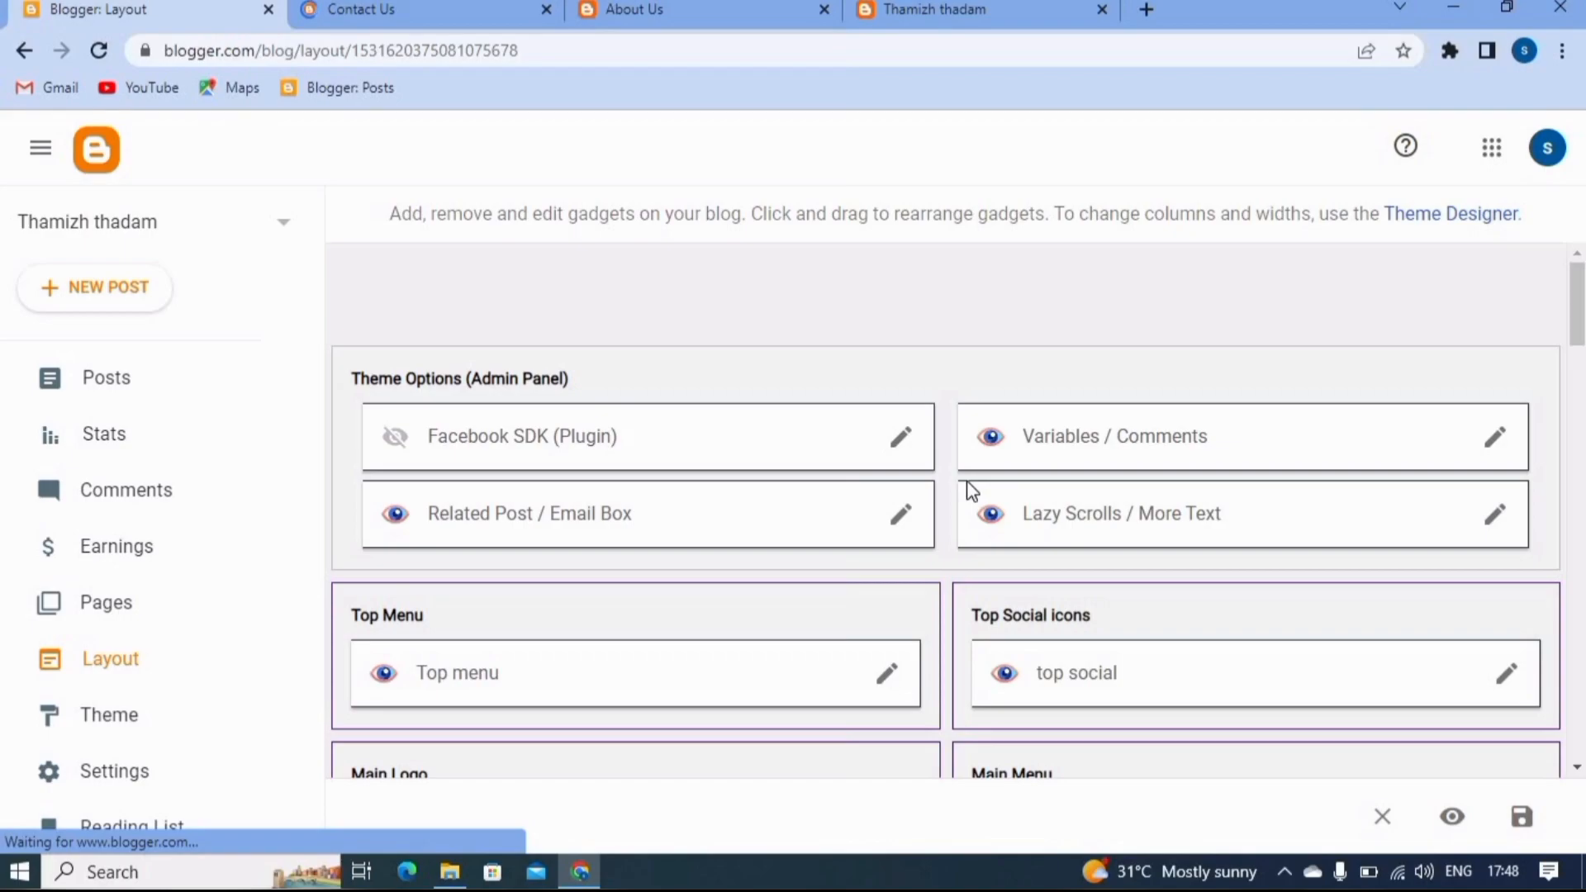
pyautogui.scroll(-3, 1404, 610)
pyautogui.click(1506, 601)
pyautogui.scroll(-5, 731, 612)
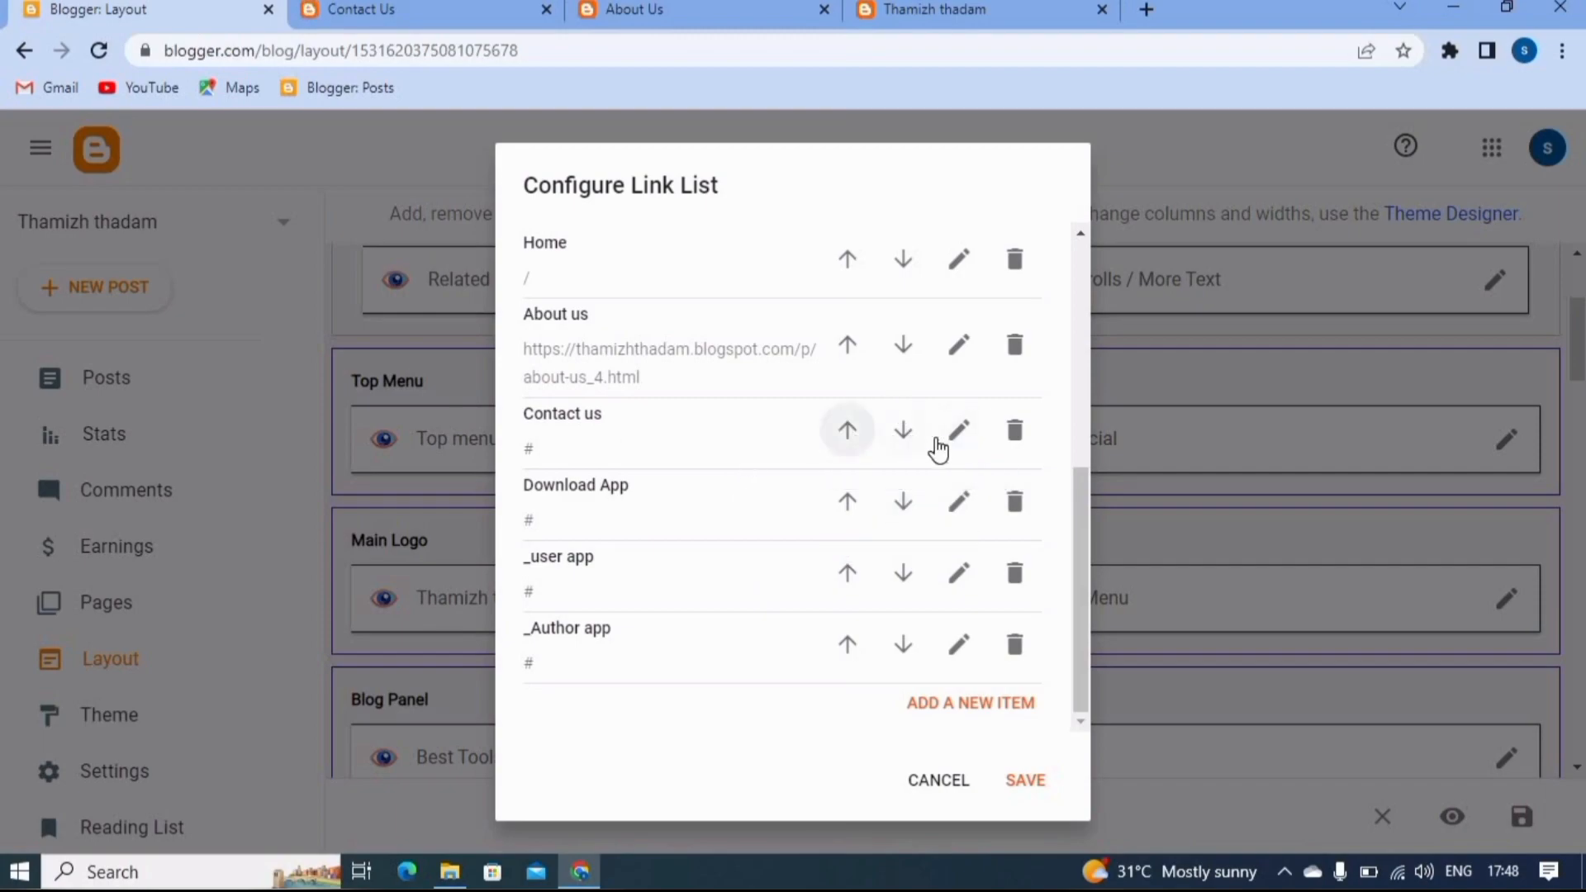
pyautogui.click(958, 429)
pyautogui.click(676, 560)
pyautogui.press('BackSpace')
pyautogui.hotkey('ctrl', 'v')
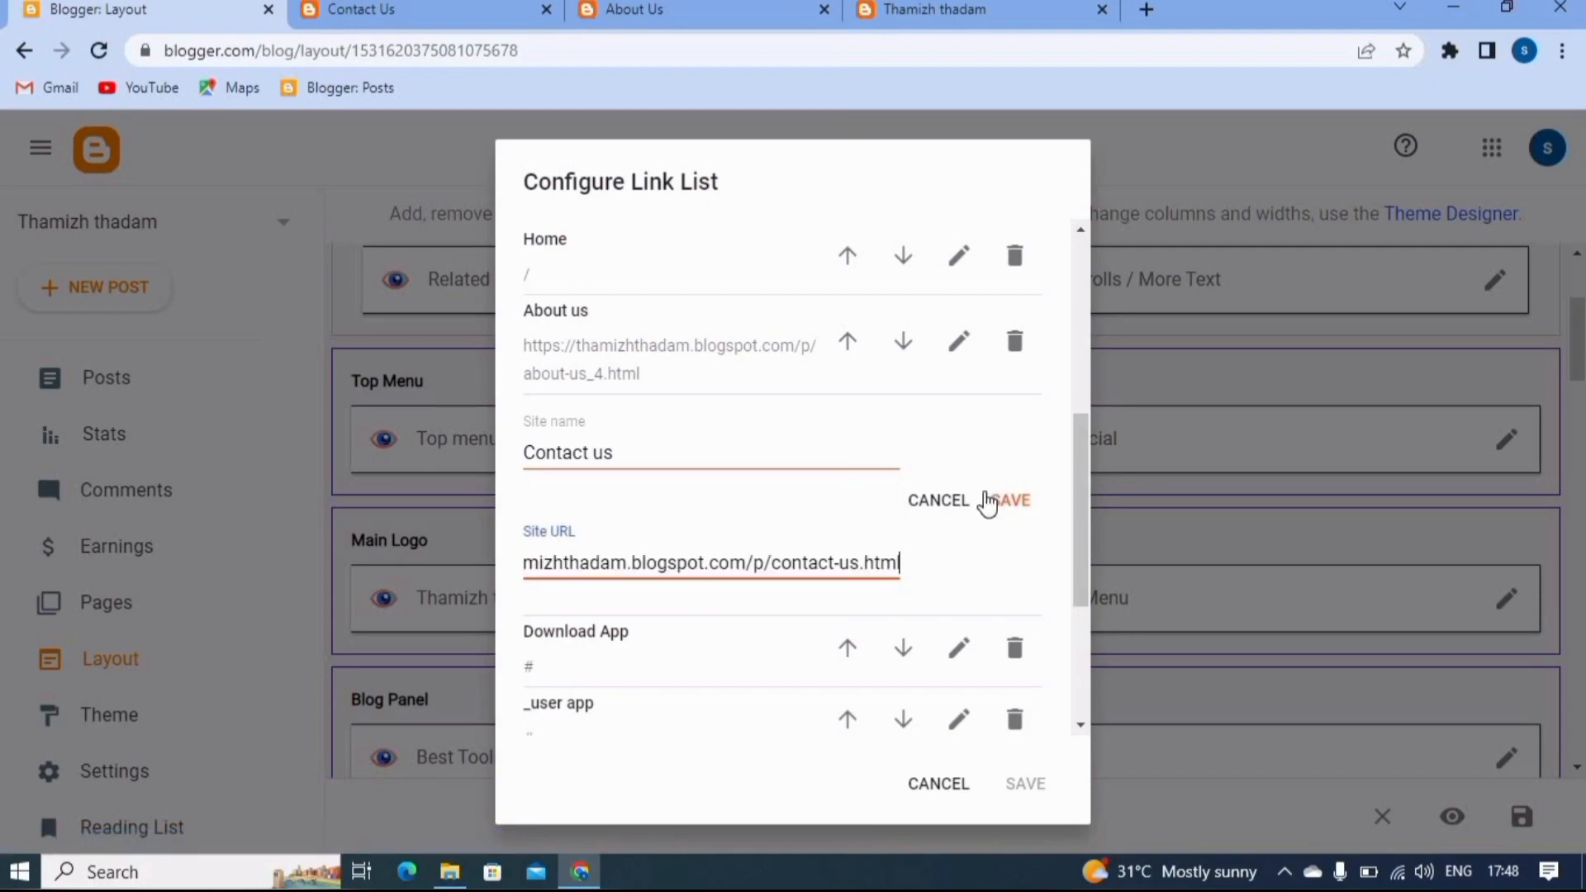
pyautogui.click(1009, 503)
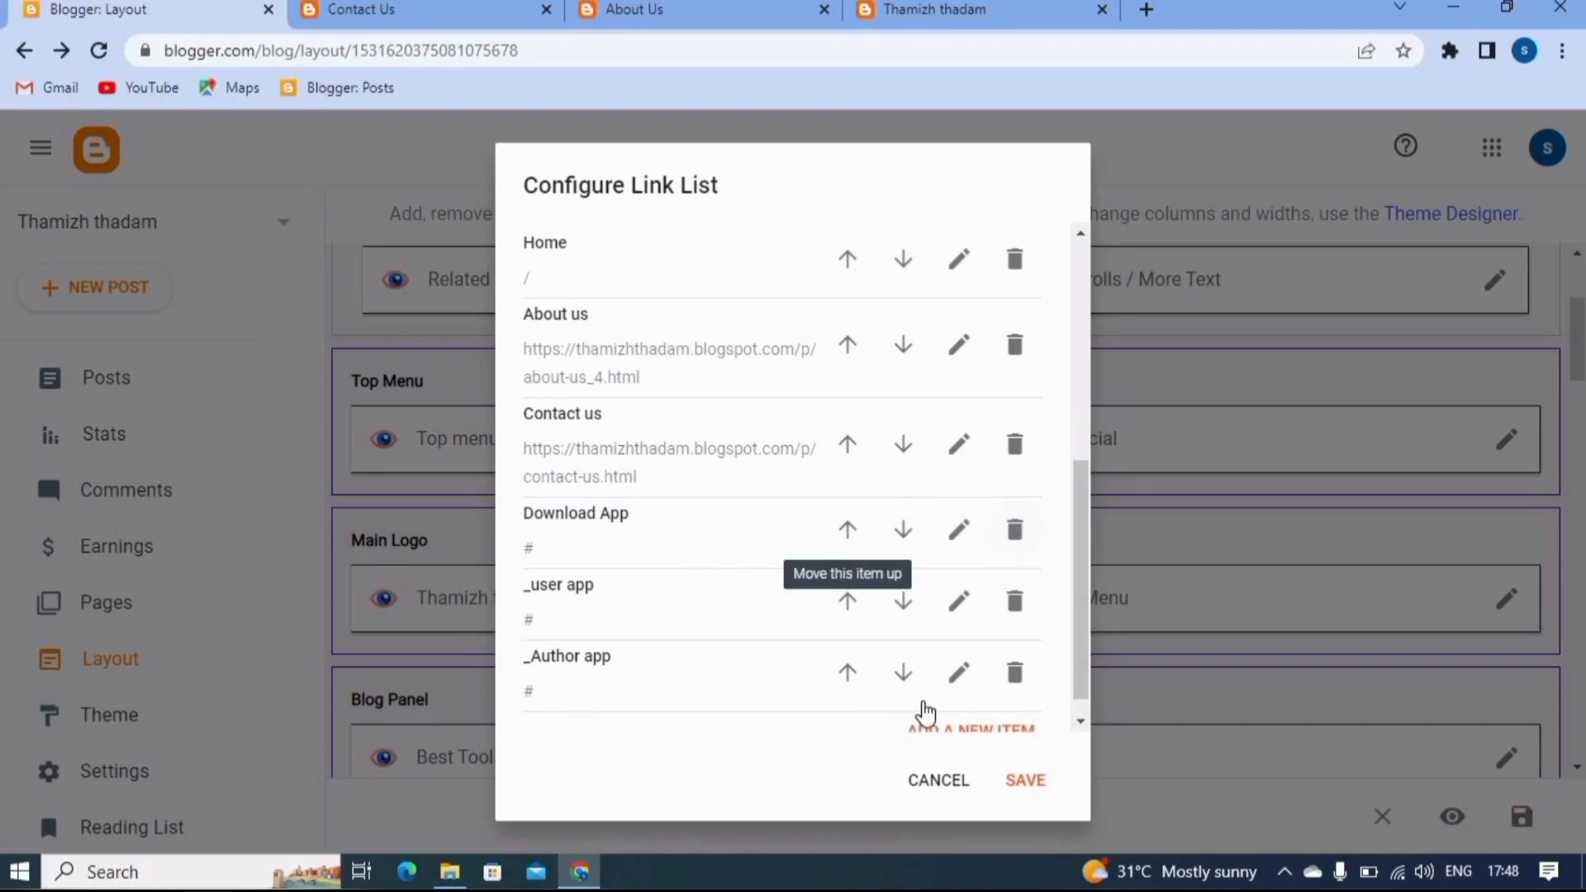
pyautogui.click(1031, 783)
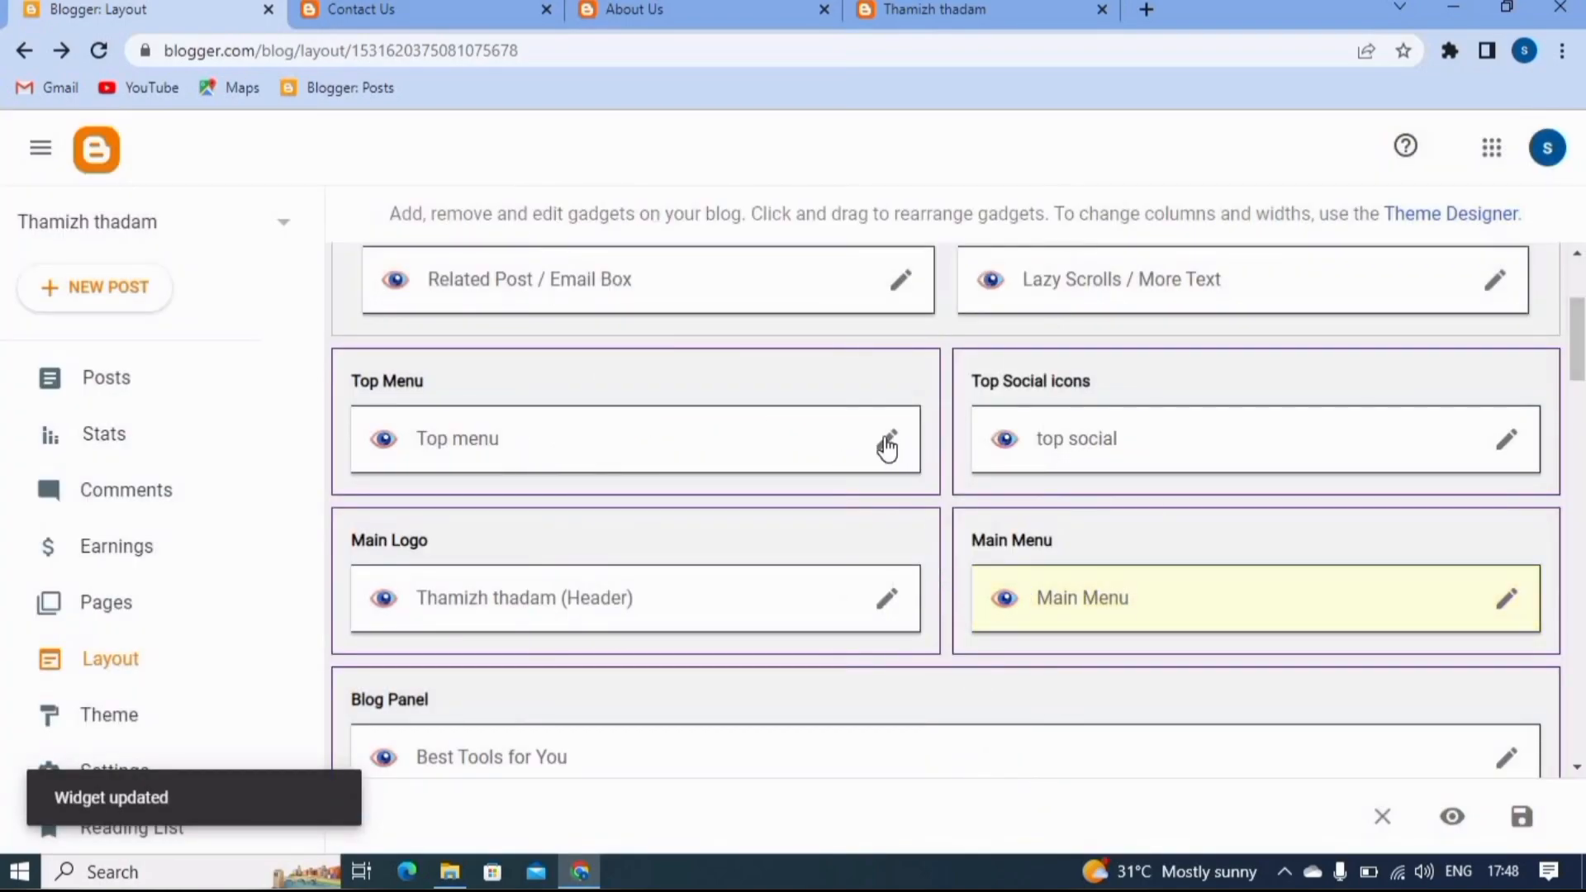
pyautogui.click(888, 440)
pyautogui.scroll(-1, 718, 483)
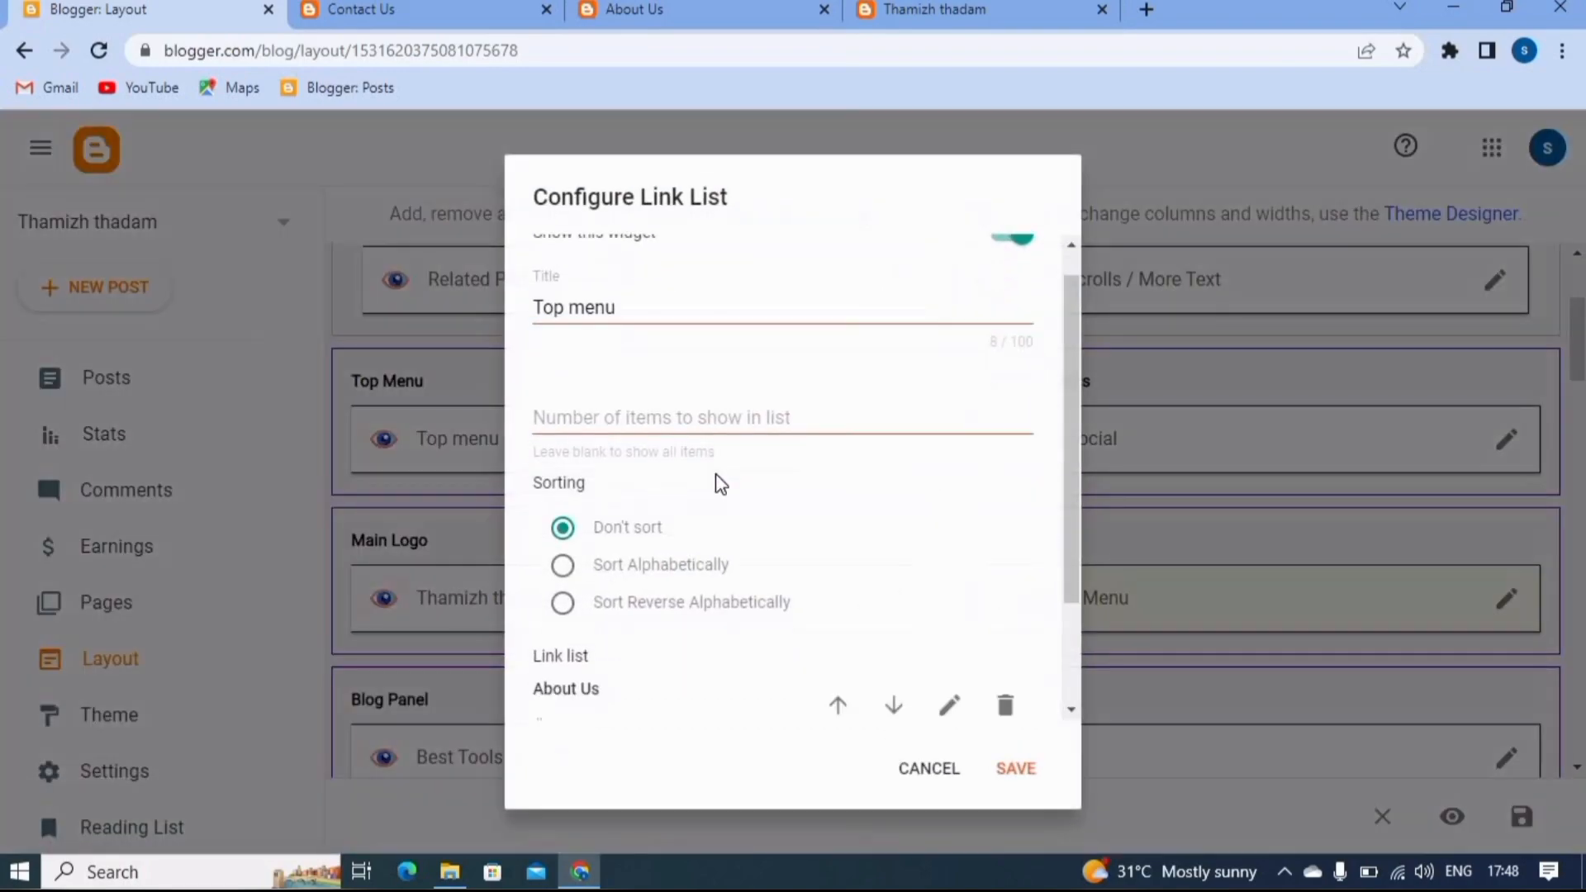
pyautogui.scroll(-2, 721, 484)
pyautogui.click(949, 562)
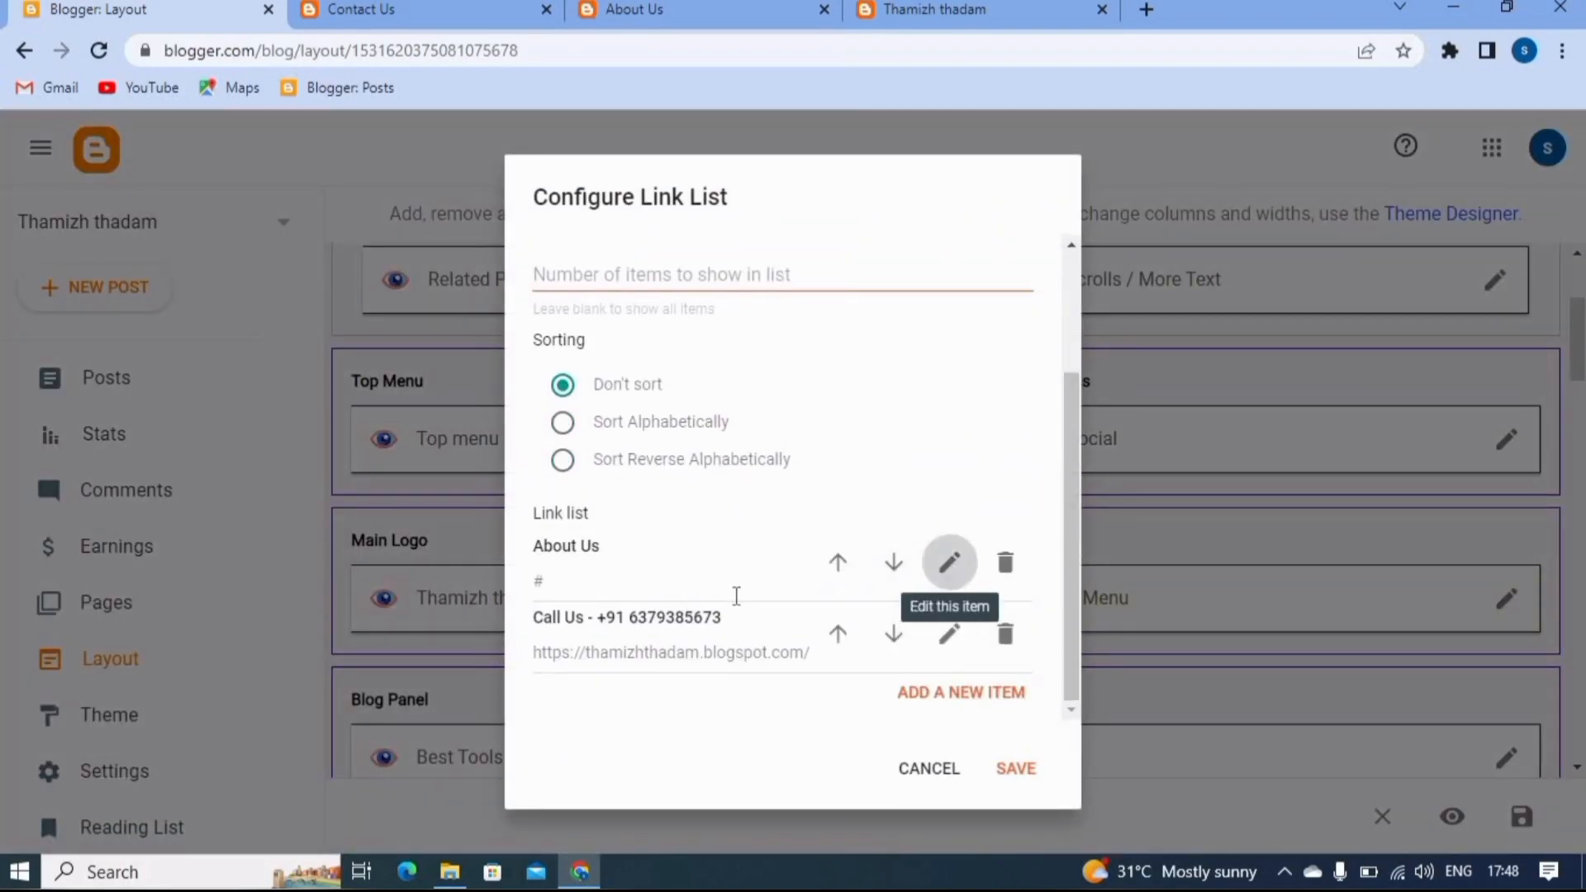
pyautogui.click(604, 688)
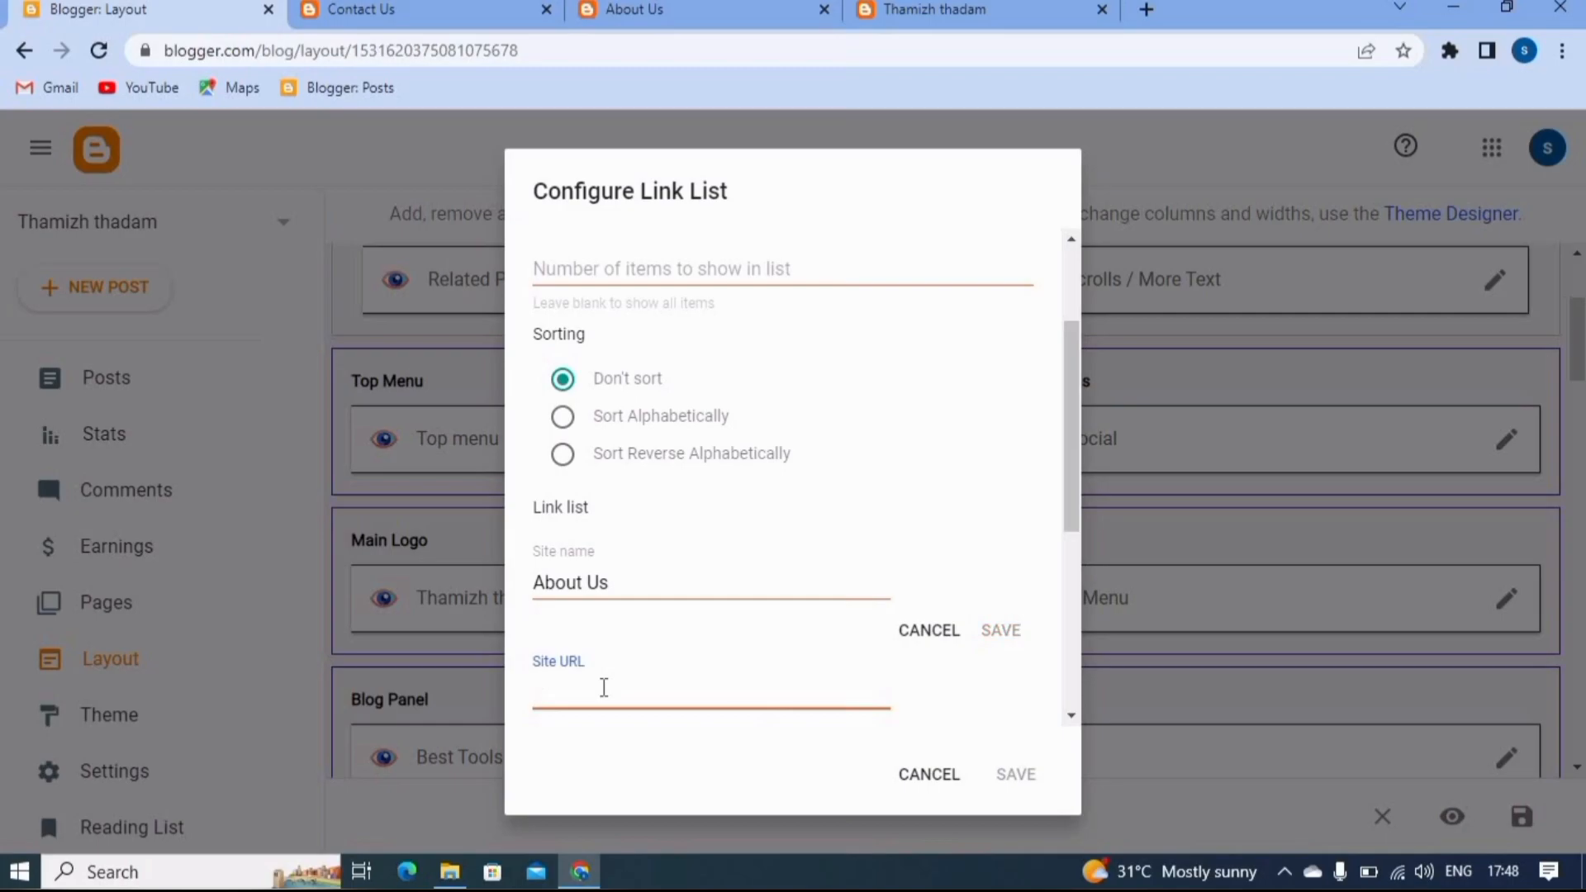
pyautogui.click(794, 16)
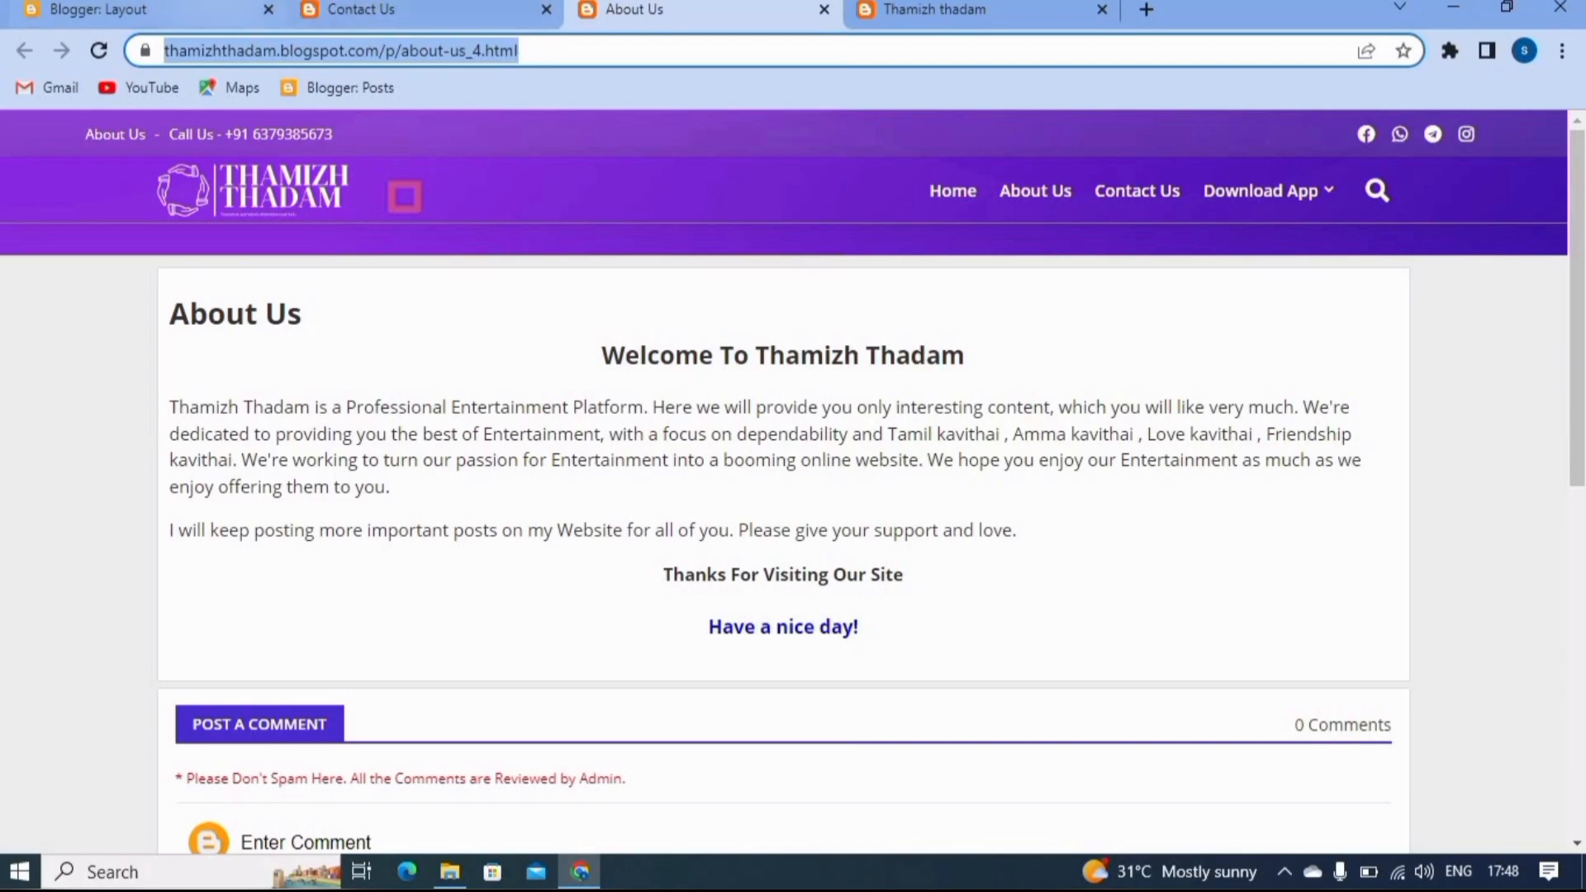
pyautogui.click(190, 12)
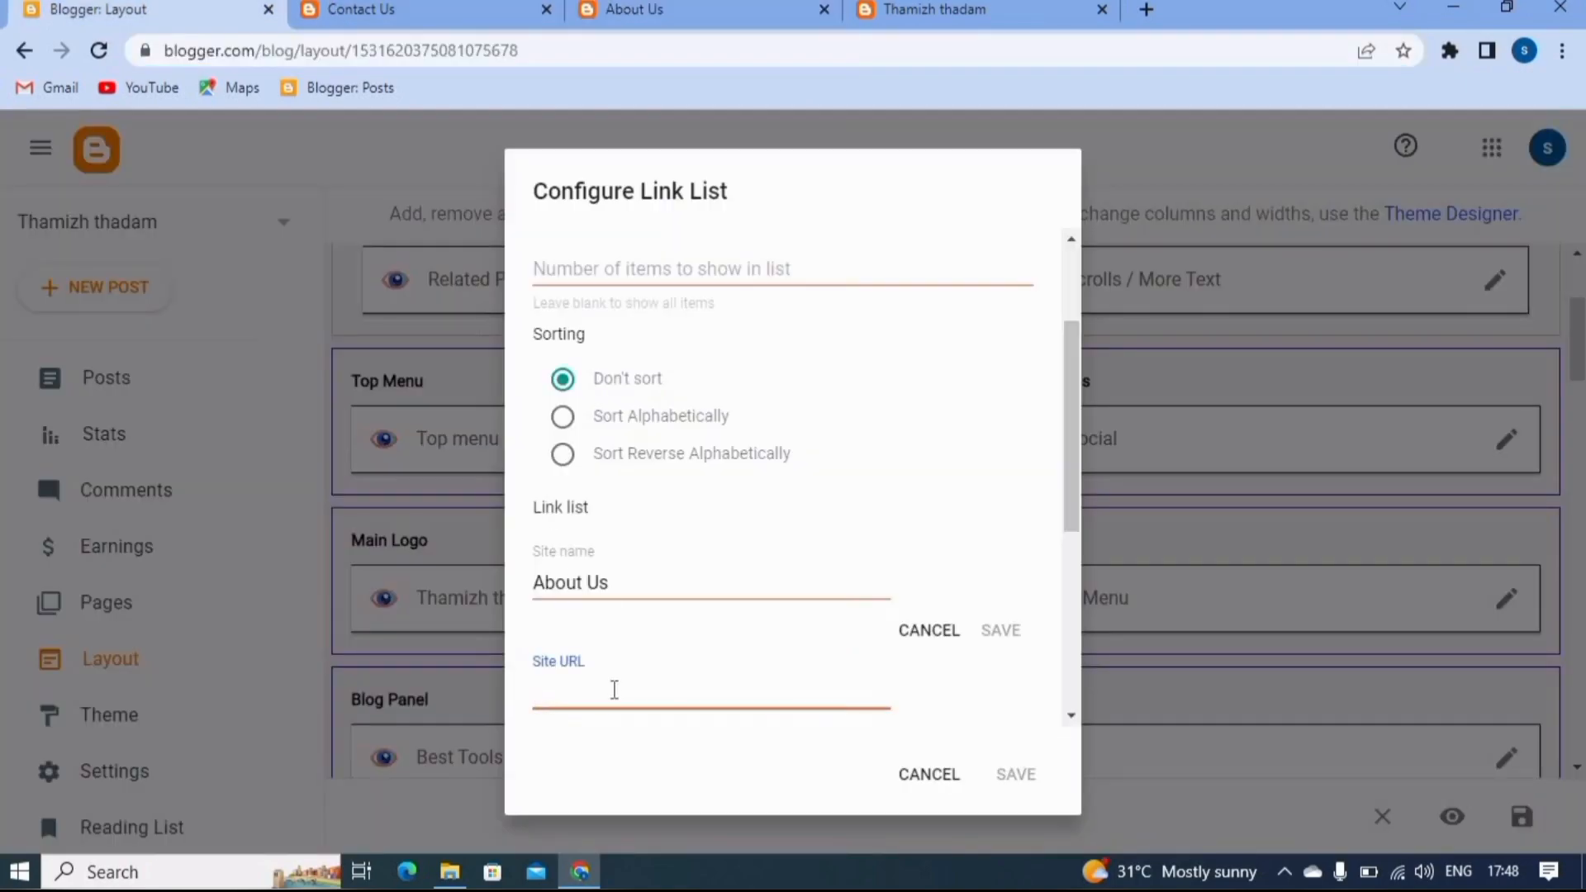
pyautogui.hotkey('ctrl', 'v')
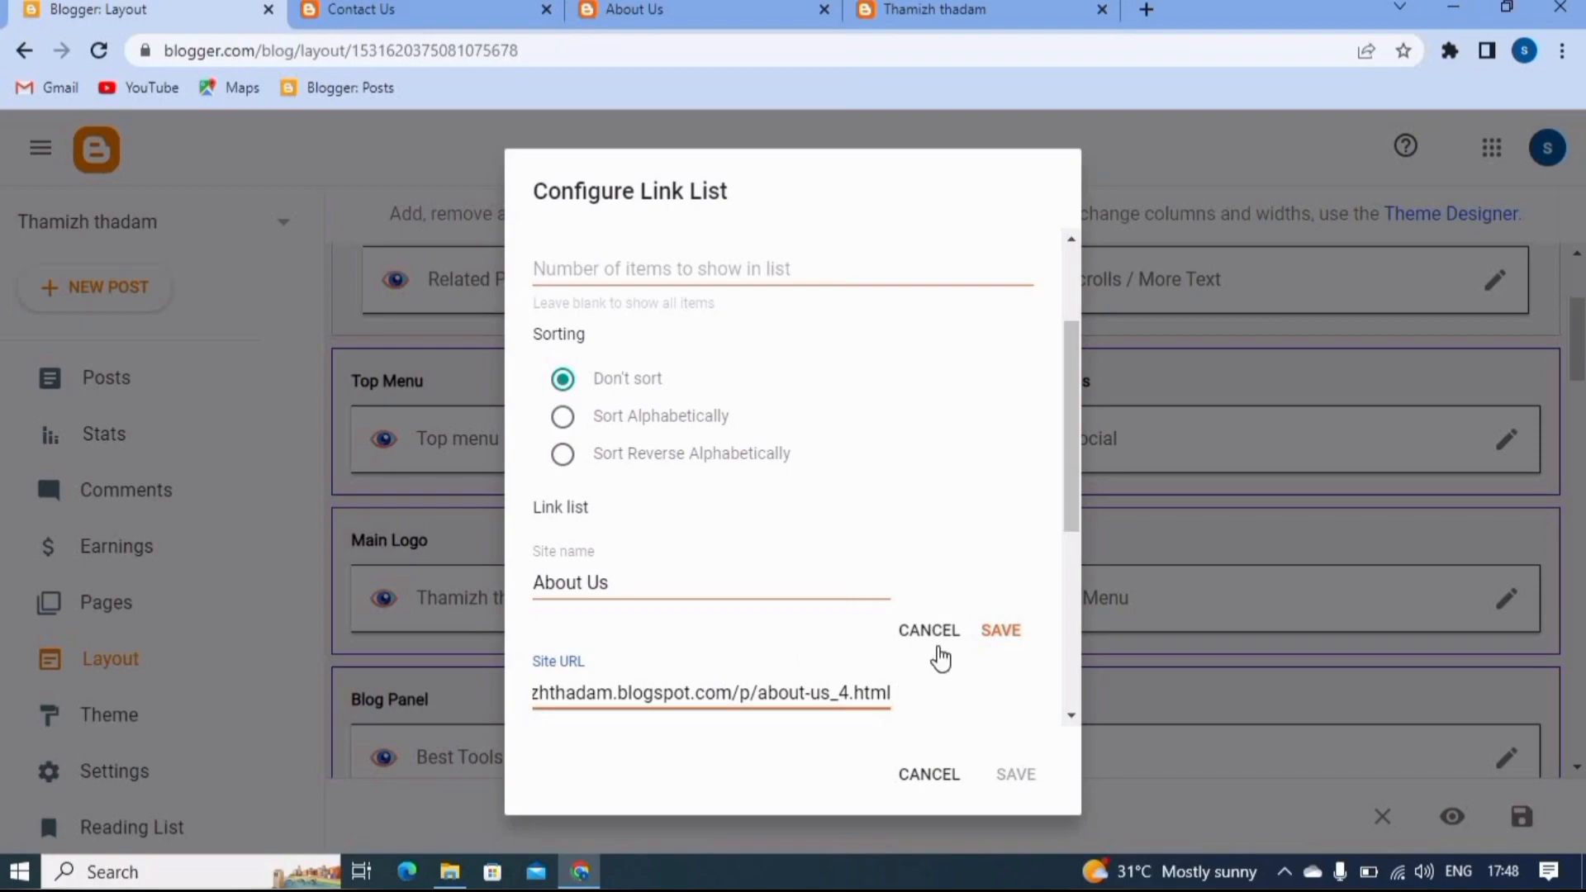
pyautogui.click(1006, 634)
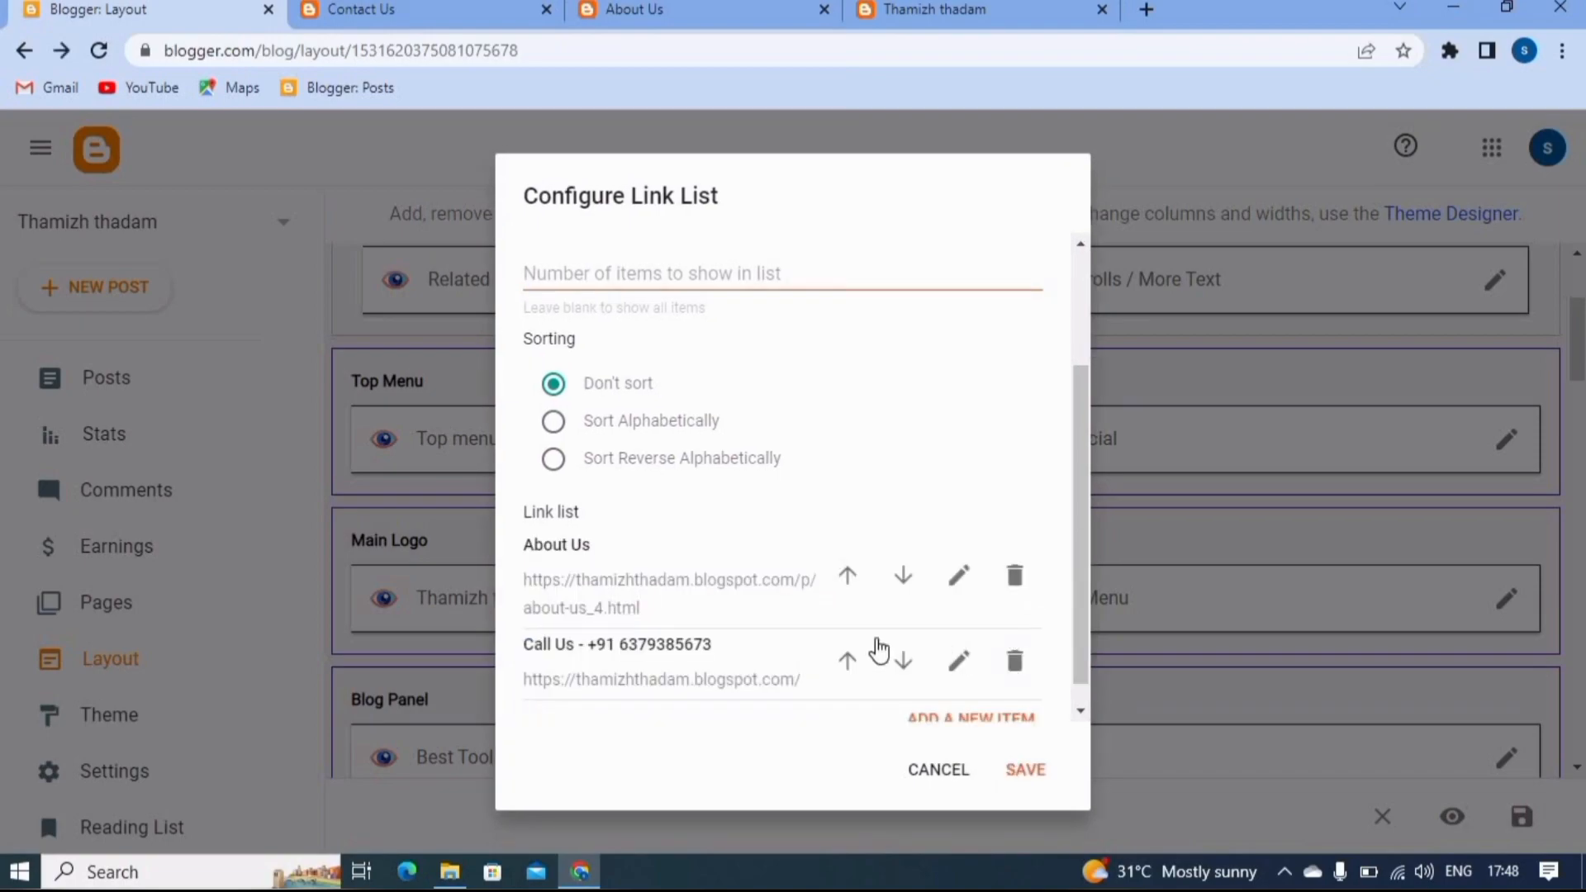
pyautogui.scroll(-1, 740, 616)
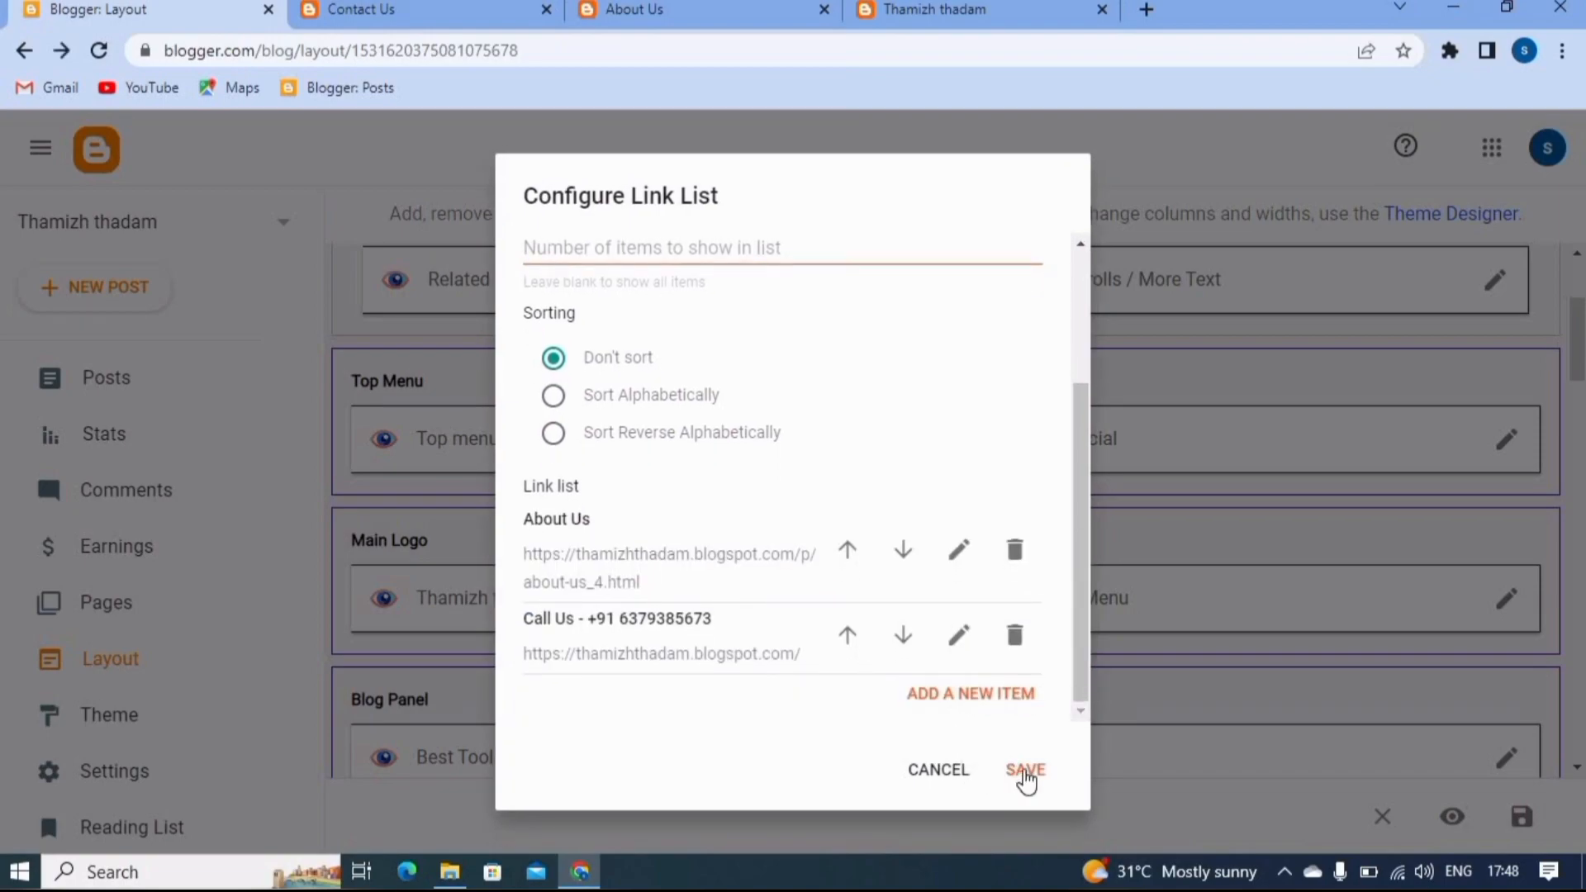
# - Save the Top menu link list and the layout, and reload the published Thamizh thadam blog
pyautogui.click(1024, 770)
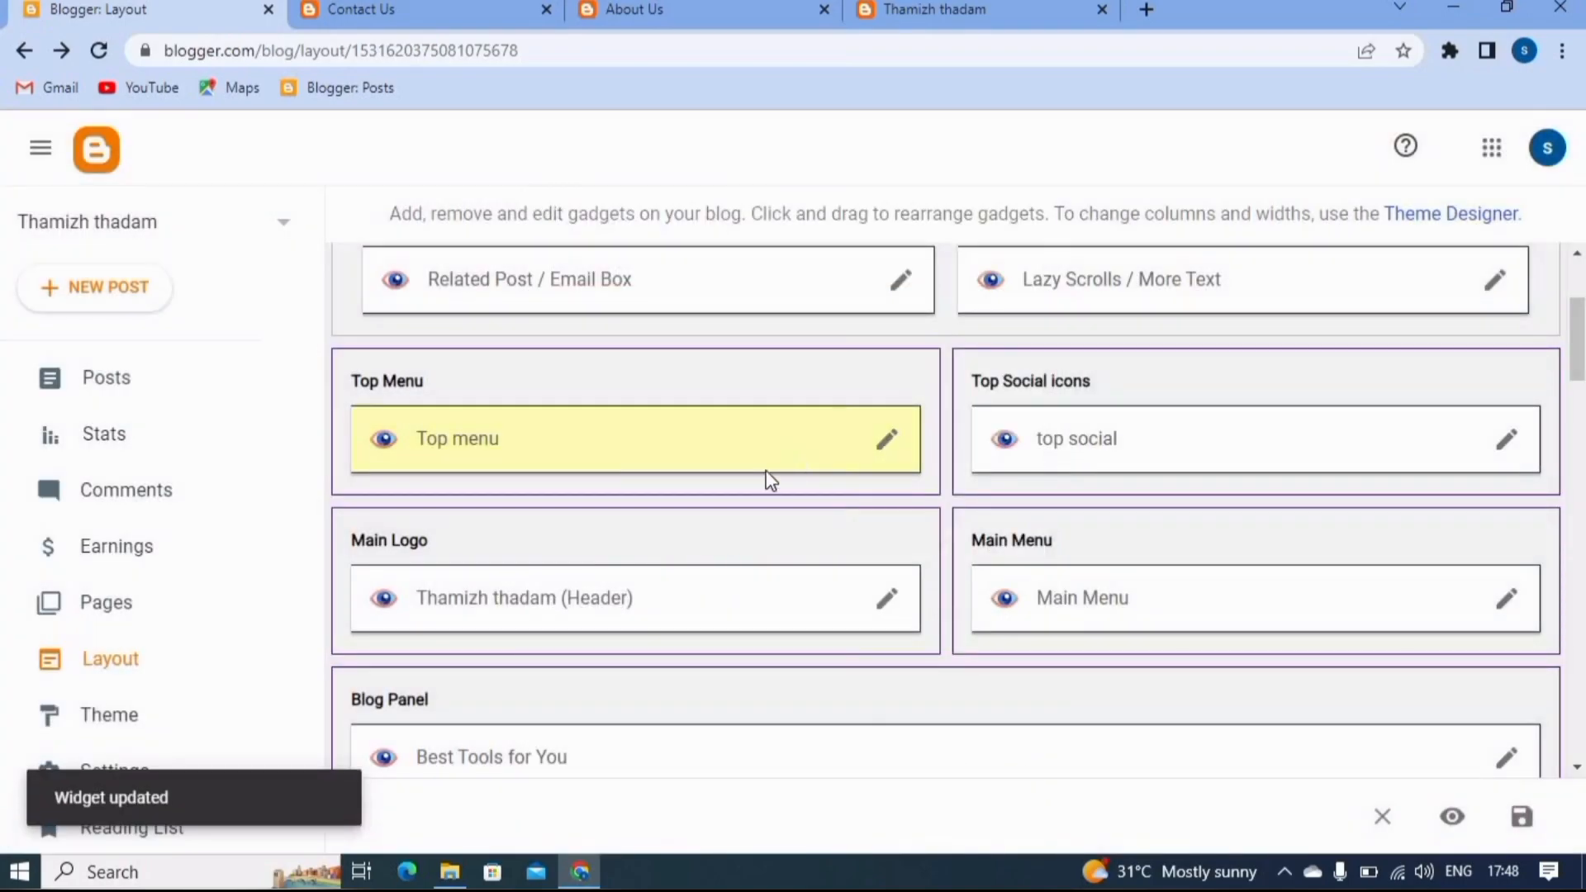
pyautogui.click(1524, 822)
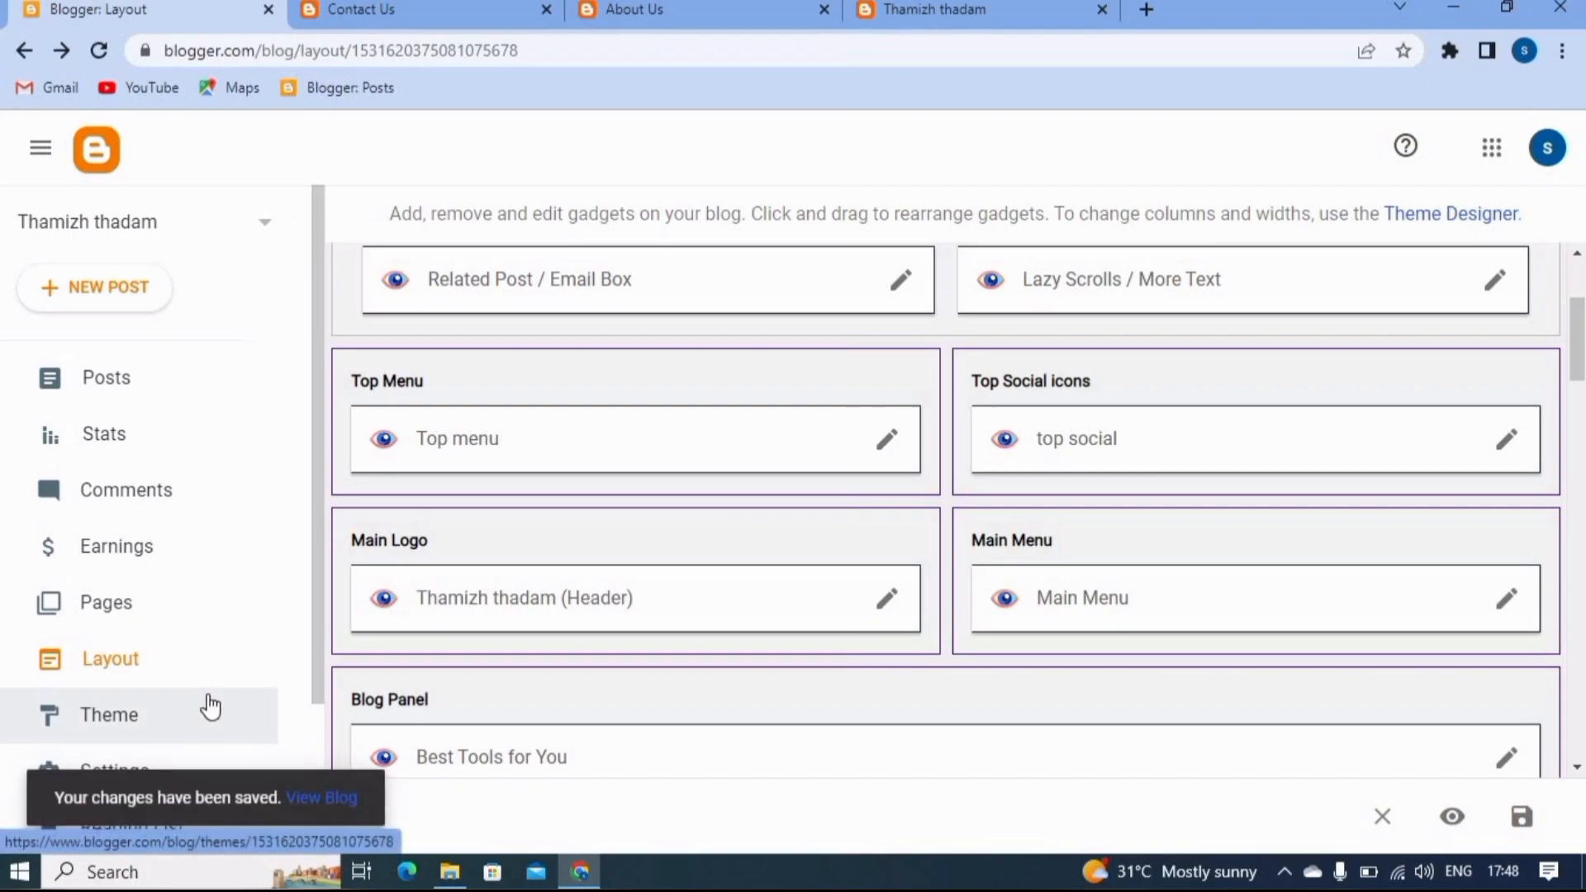
pyautogui.click(929, 10)
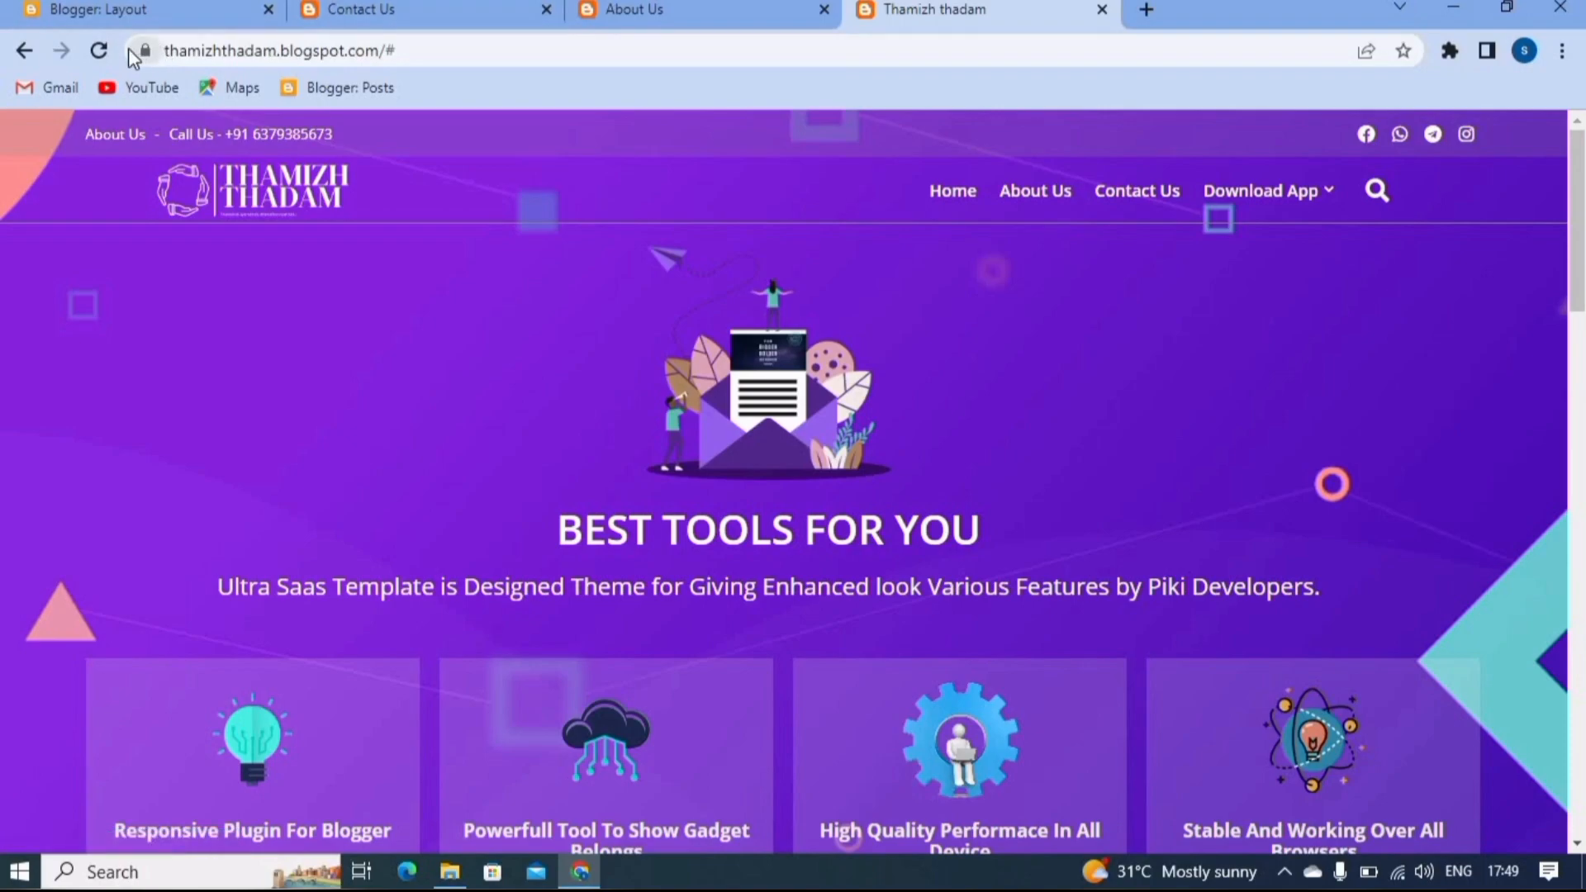
pyautogui.click(99, 50)
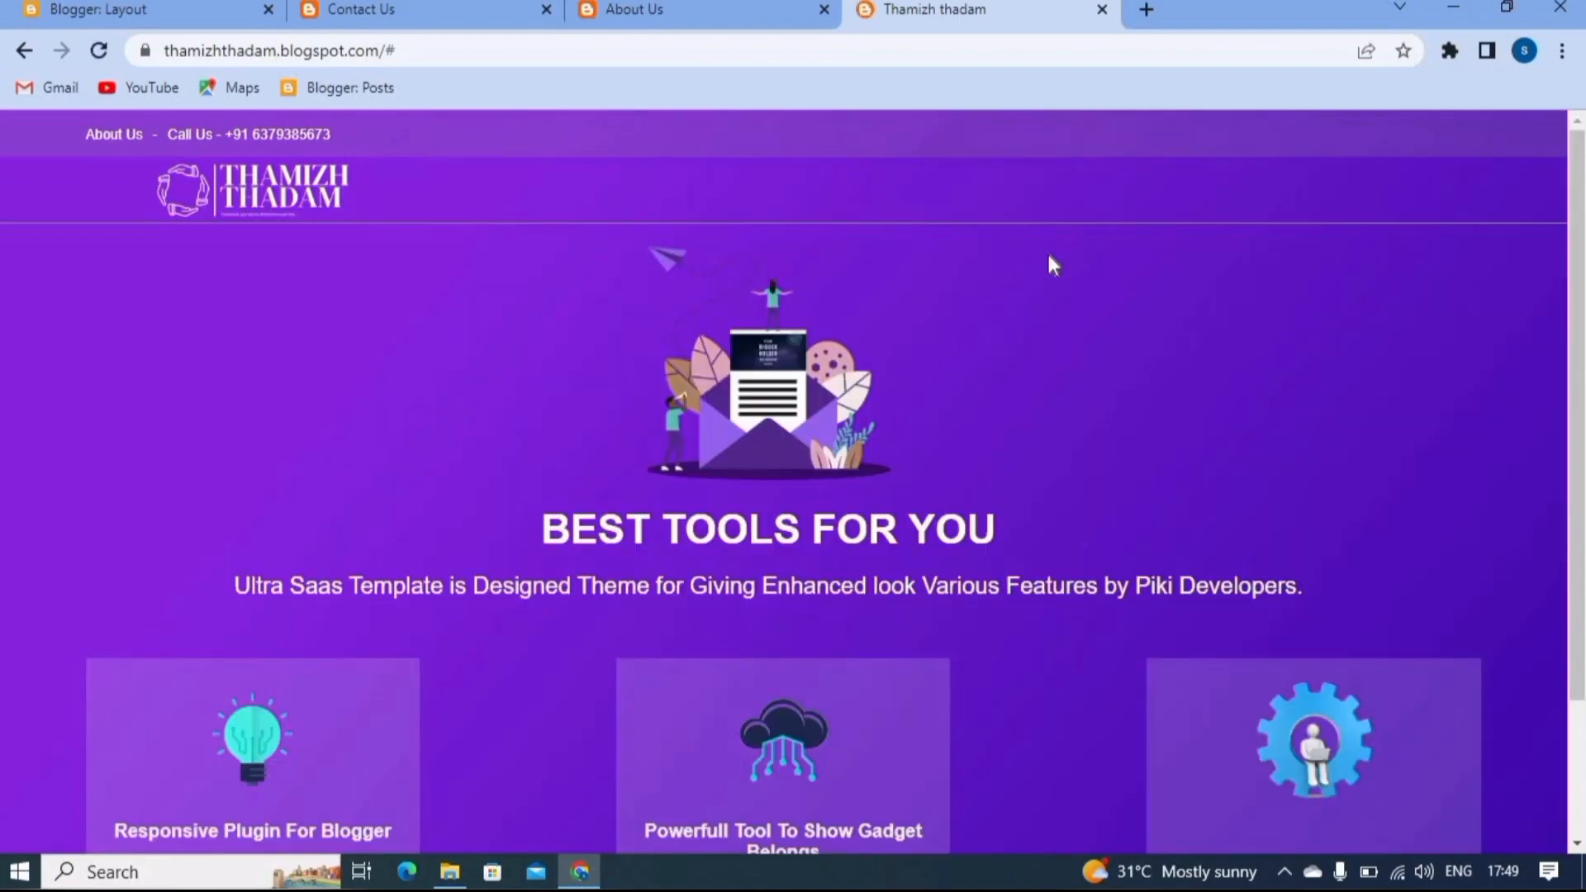
# - Test the live blog's About Us and Contact Us main menu links and look over the pages they open
pyautogui.click(1038, 195)
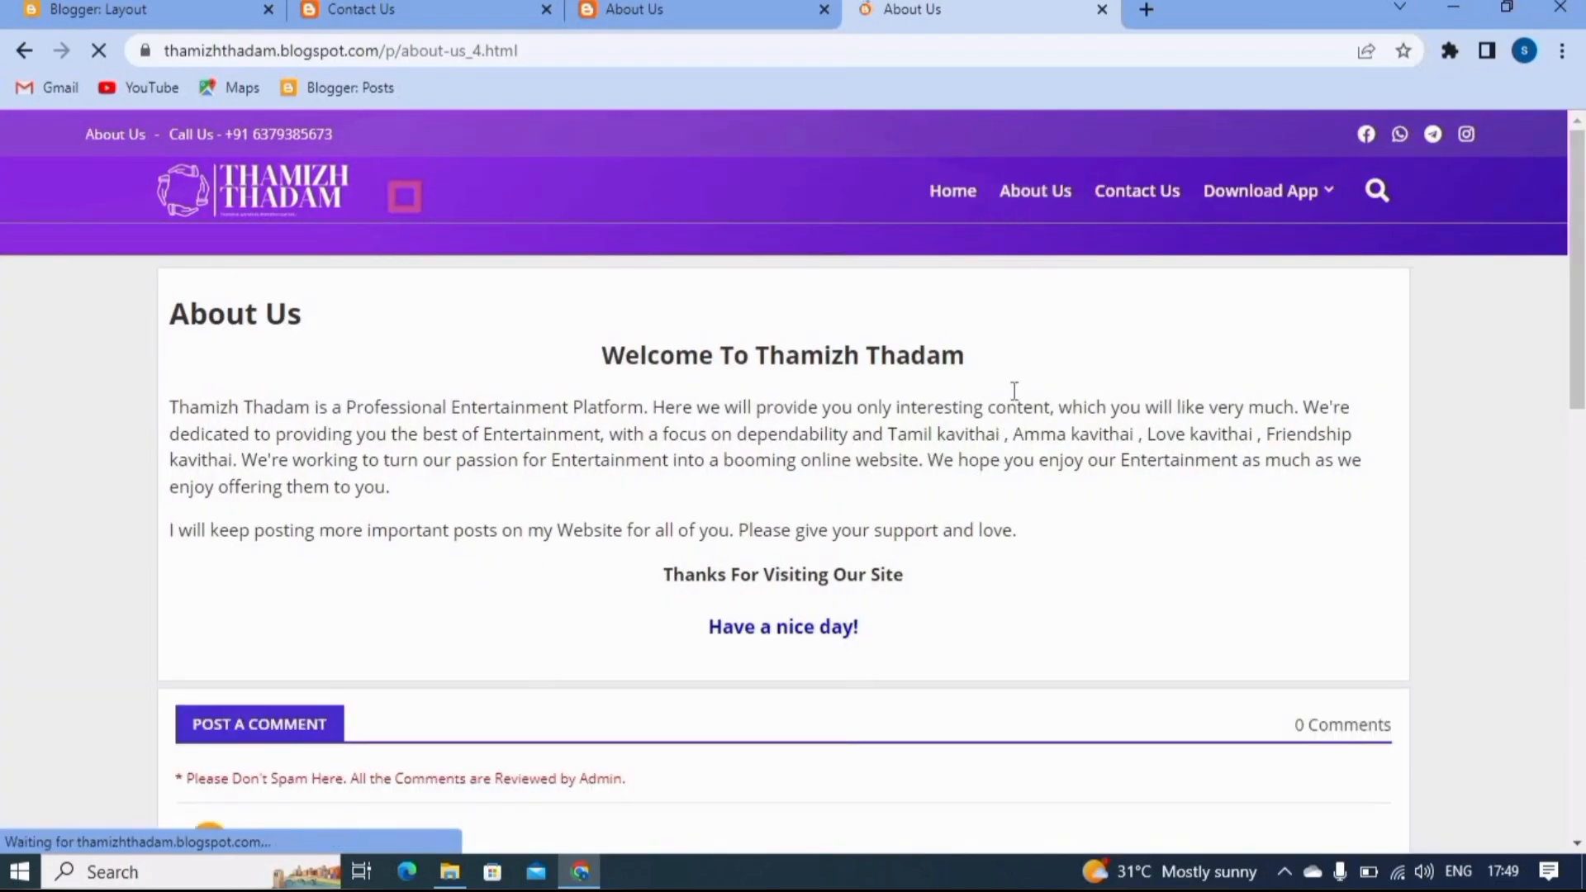
pyautogui.click(1150, 195)
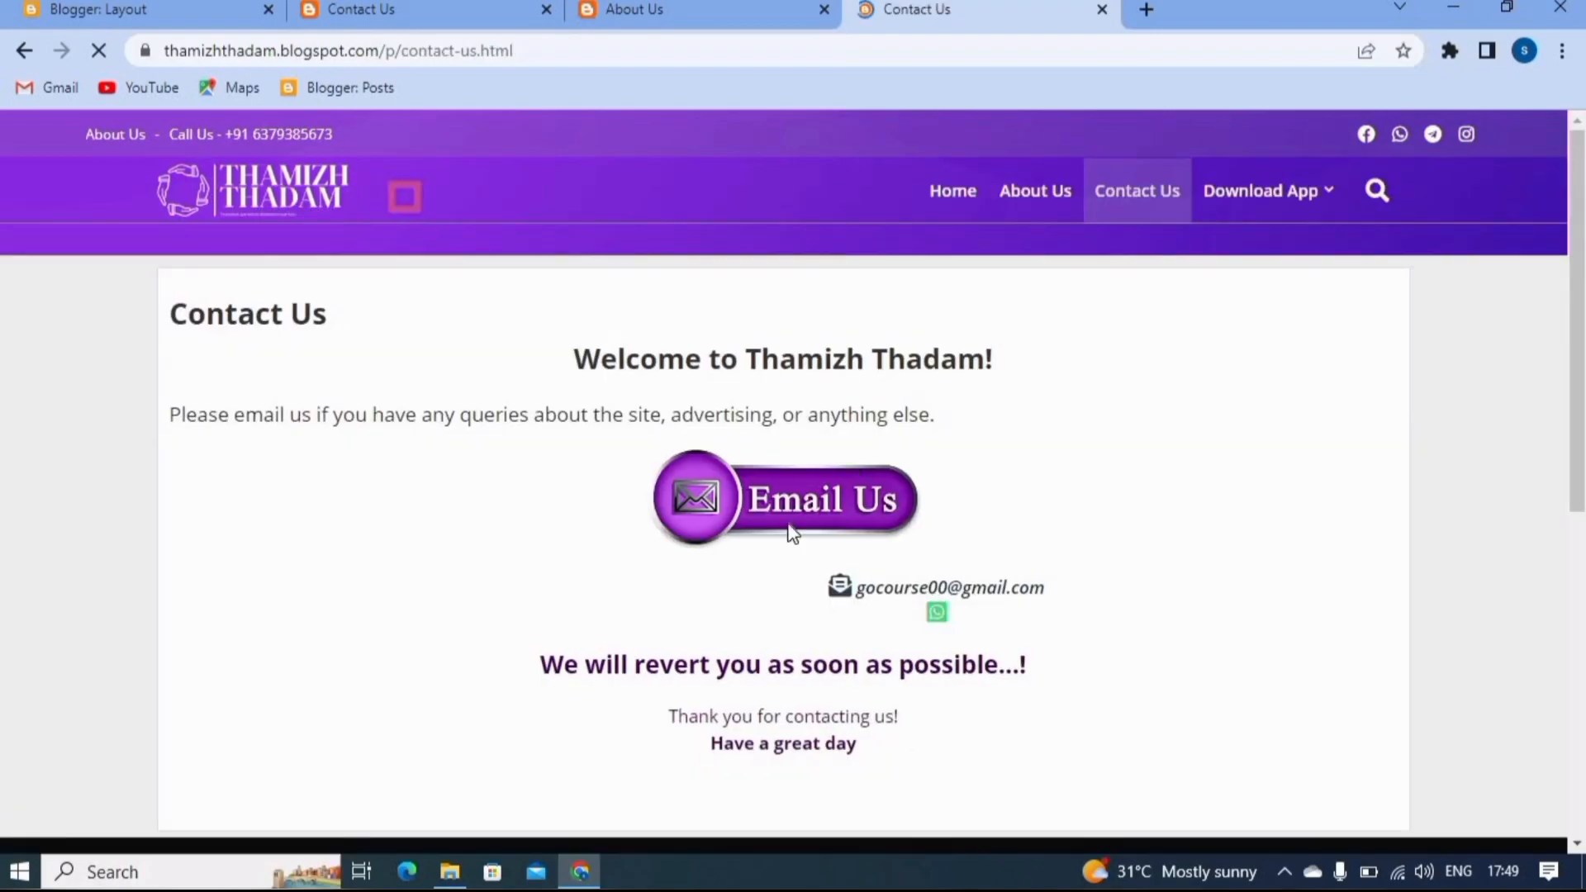
pyautogui.scroll(-10, 882, 417)
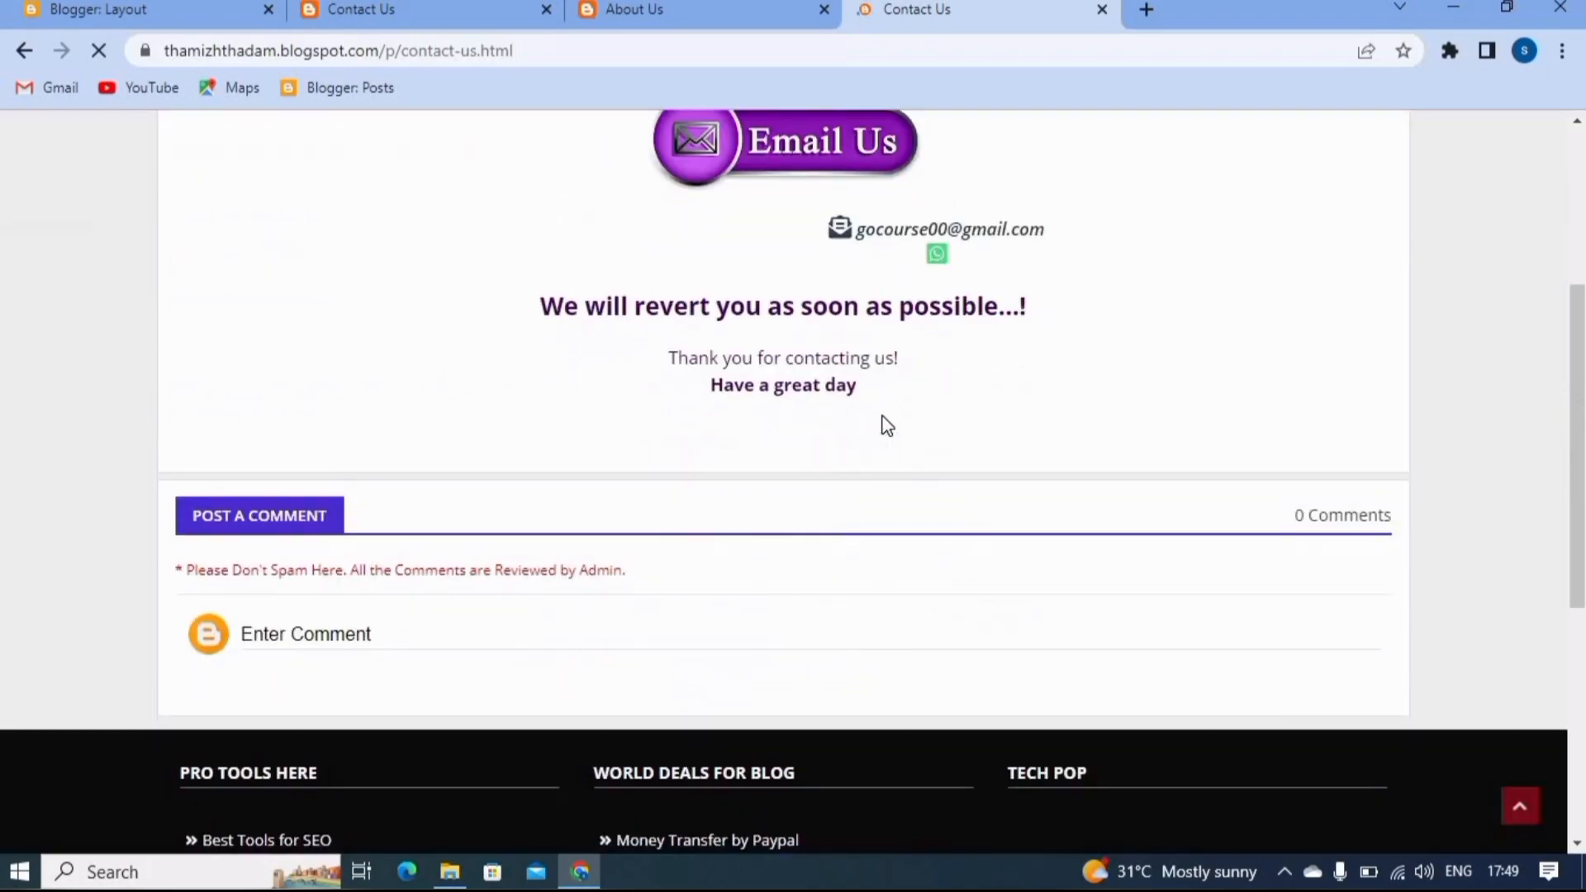
pyautogui.scroll(8, 884, 424)
pyautogui.scroll(2, 884, 425)
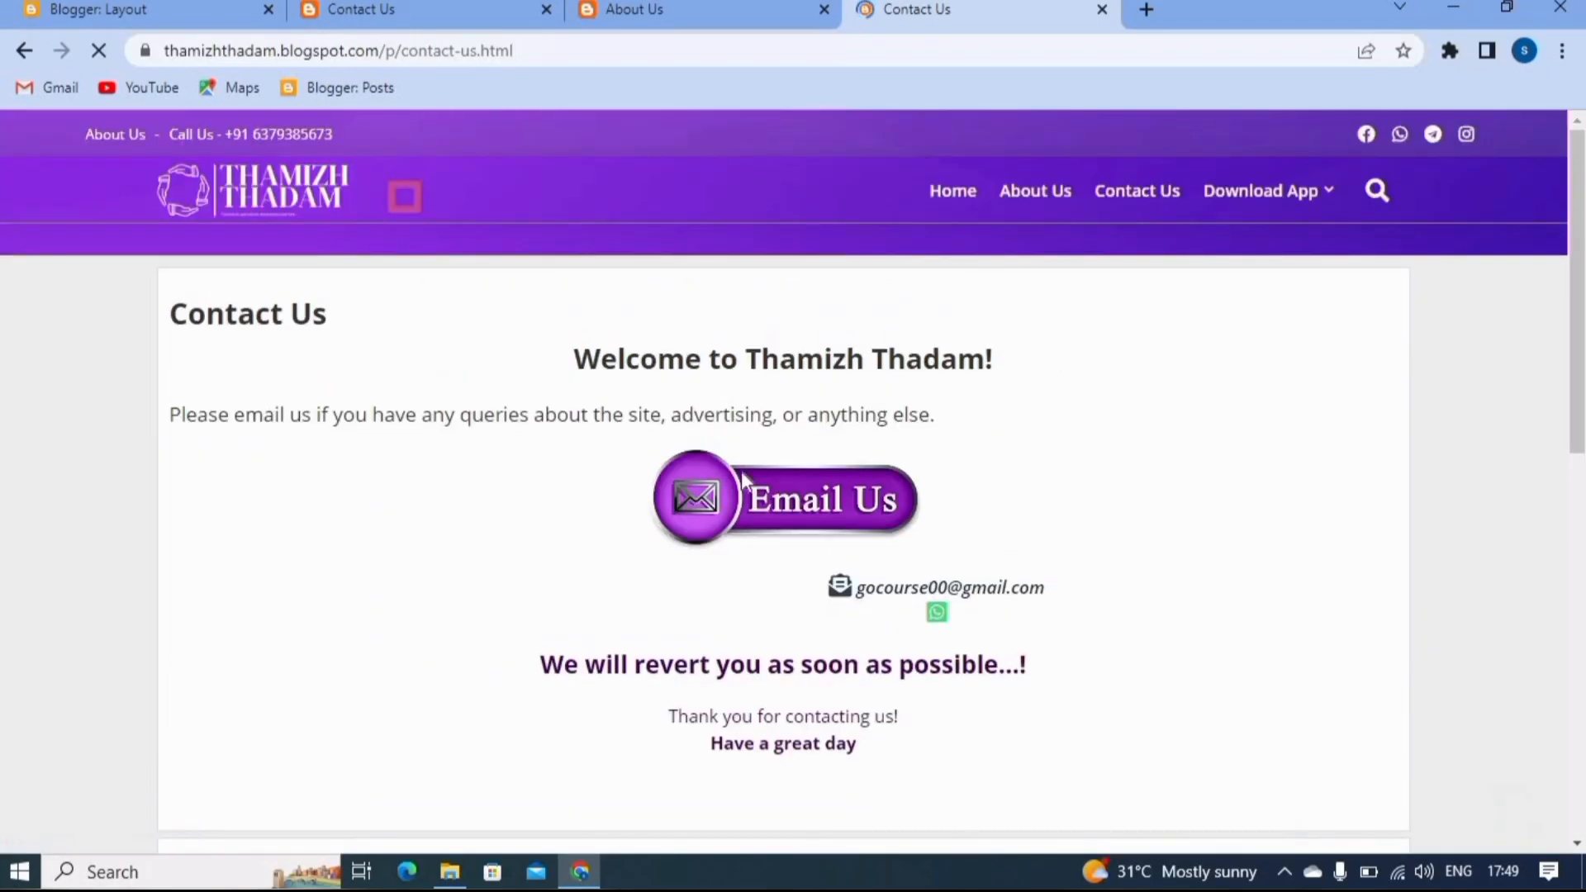
pyautogui.click(1049, 180)
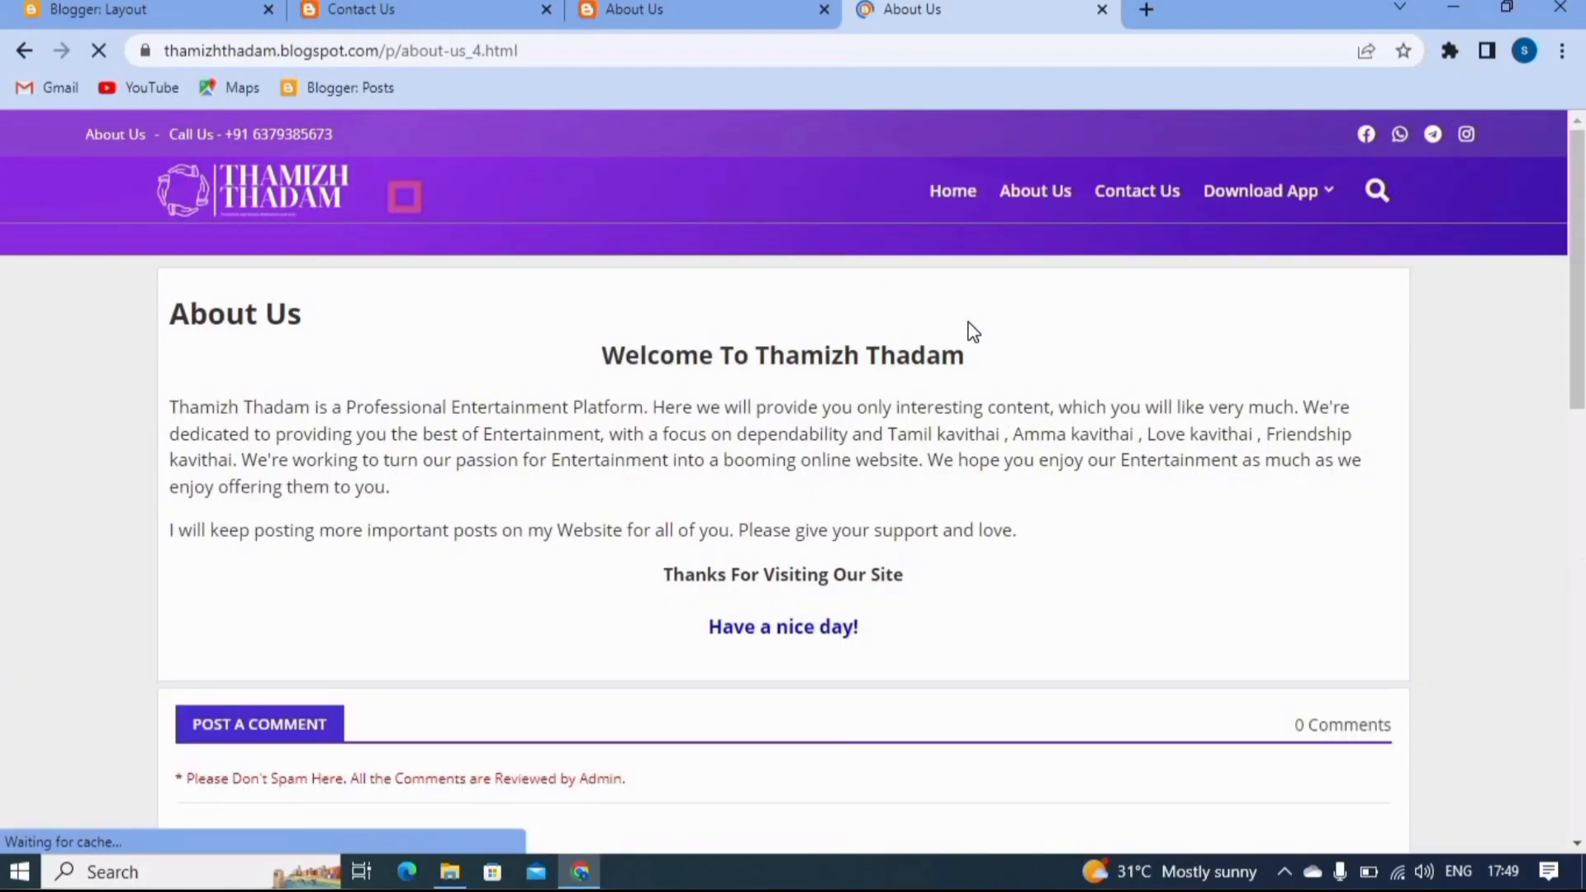
pyautogui.scroll(-2, 973, 330)
pyautogui.scroll(2, 971, 322)
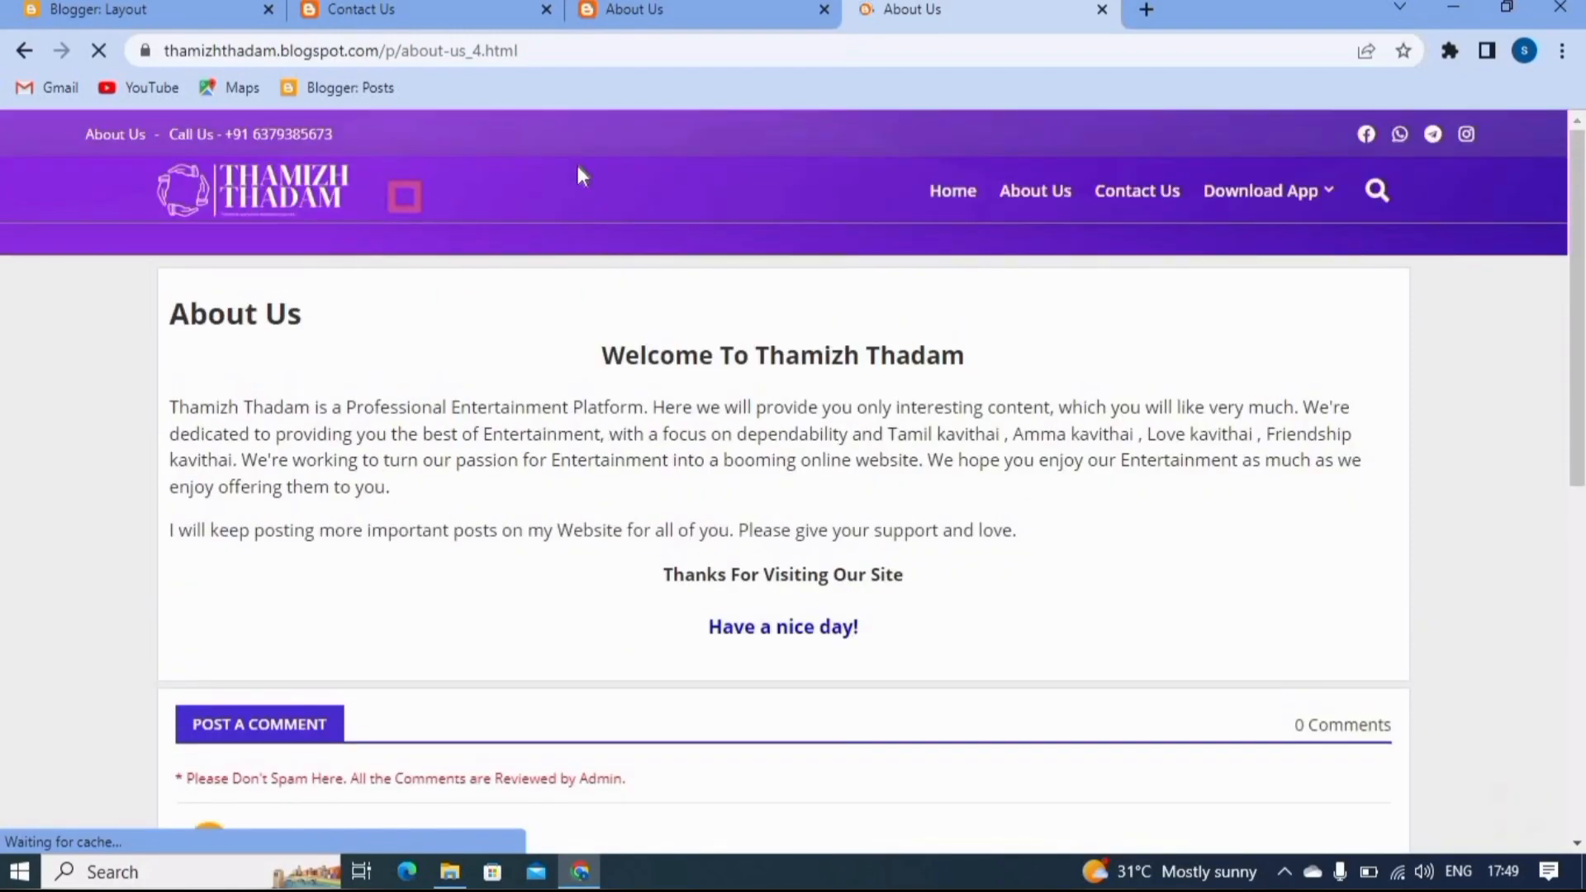